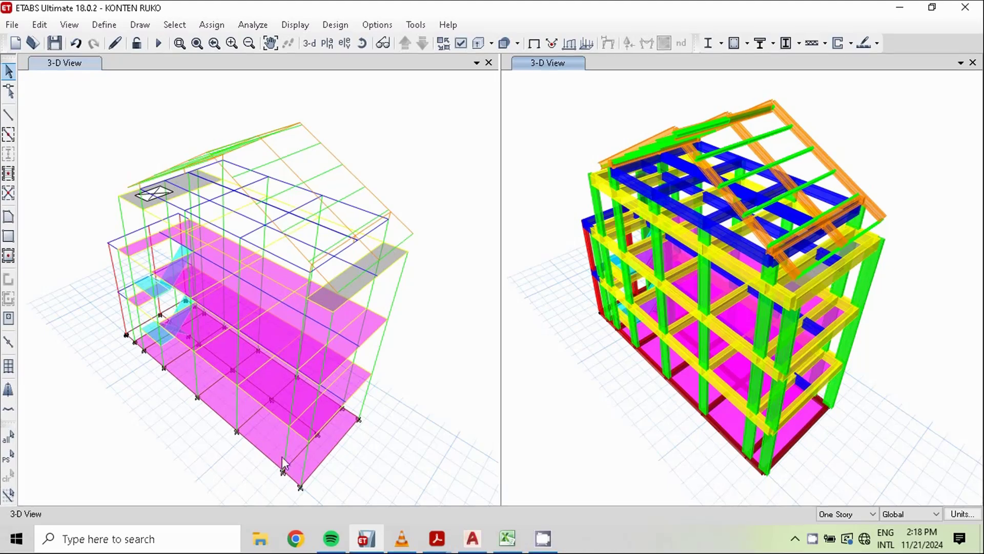
Switch to the Excel loading workbook and review the slab live loads and the floor and roof slab ADL tables in the PEMBEBANAN sheet
click(510, 538)
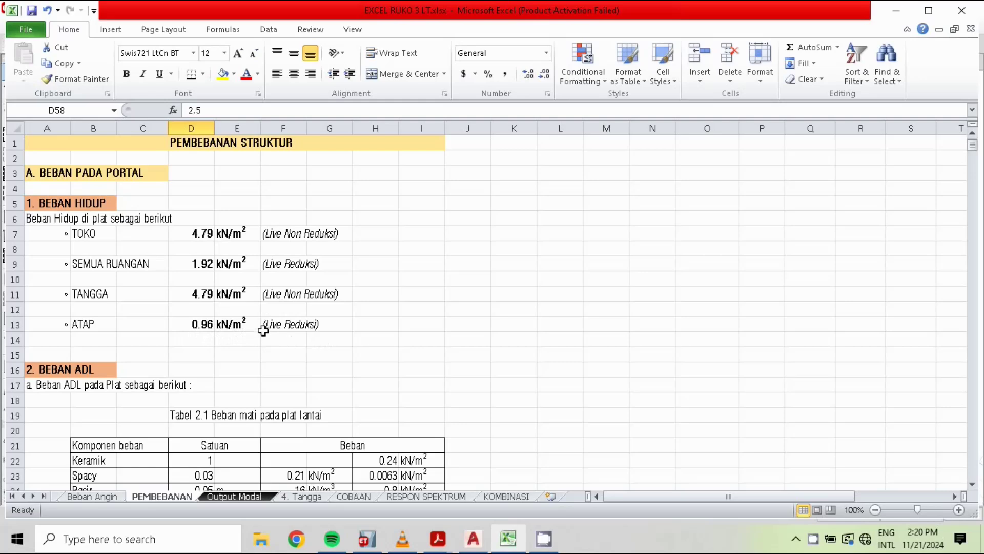
click(972, 483)
click(973, 483)
click(973, 484)
click(973, 484)
click(972, 483)
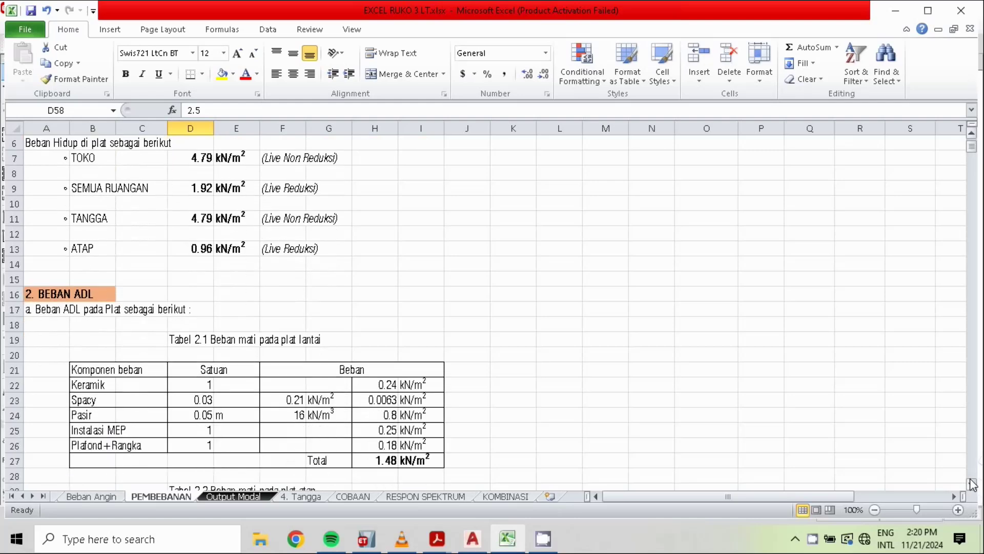
click(972, 484)
click(973, 484)
click(973, 484)
click(973, 483)
click(973, 483)
click(973, 484)
click(973, 484)
click(972, 483)
click(973, 484)
click(973, 484)
click(972, 484)
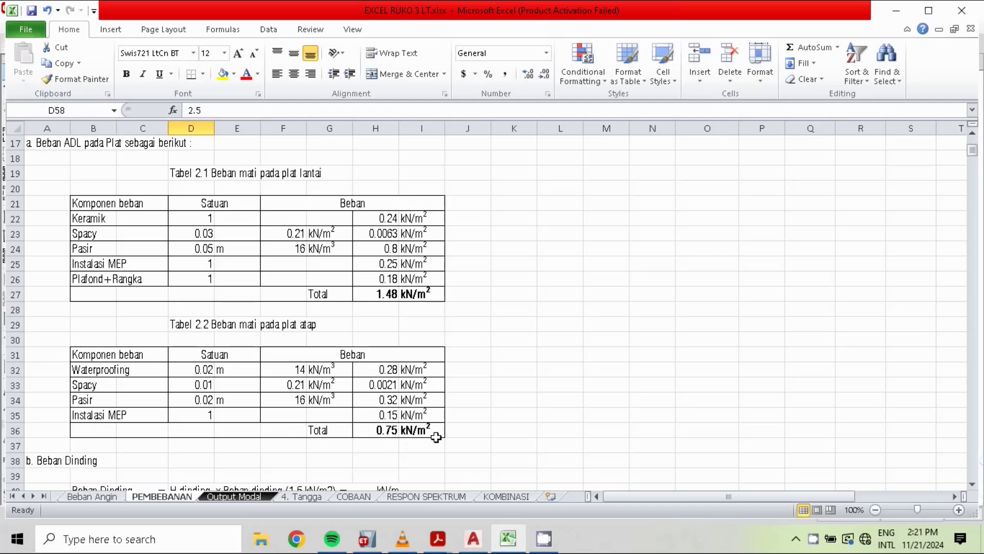
Review the wall load calculation and the roof truss live, ADL and rain loads further down the PEMBEBANAN sheet
click(972, 485)
click(971, 485)
click(971, 484)
click(972, 485)
click(972, 485)
click(972, 484)
click(972, 485)
click(971, 484)
click(972, 485)
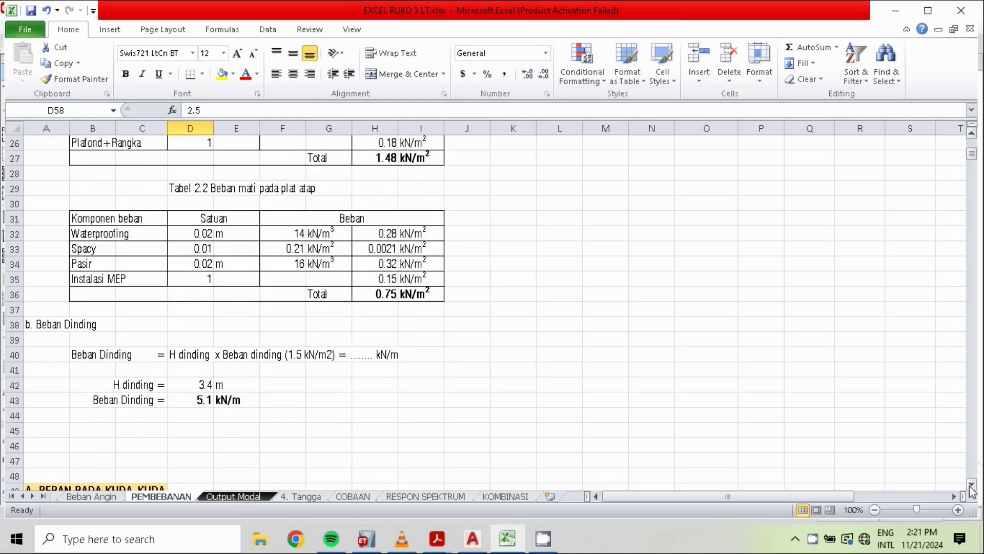
click(972, 484)
click(972, 484)
click(971, 485)
click(971, 485)
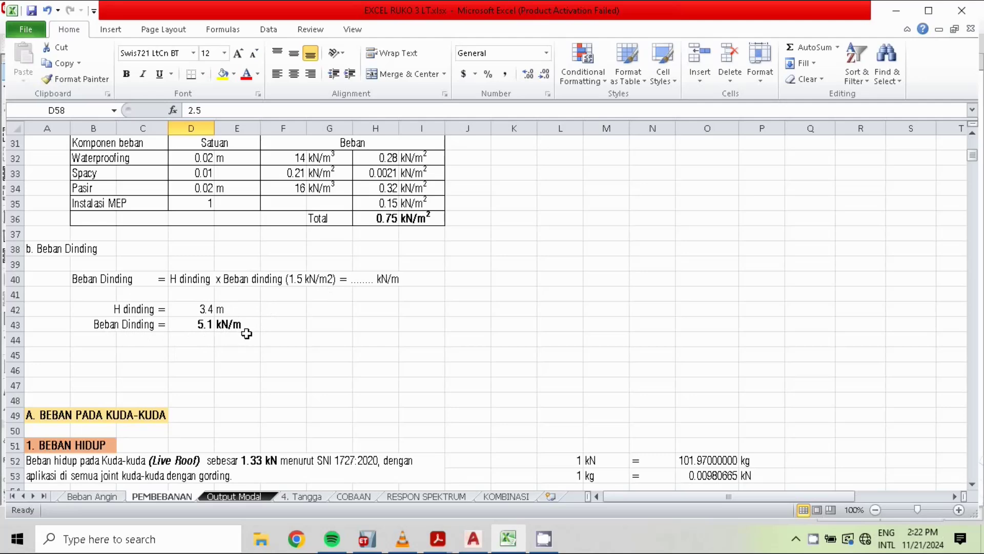
click(971, 485)
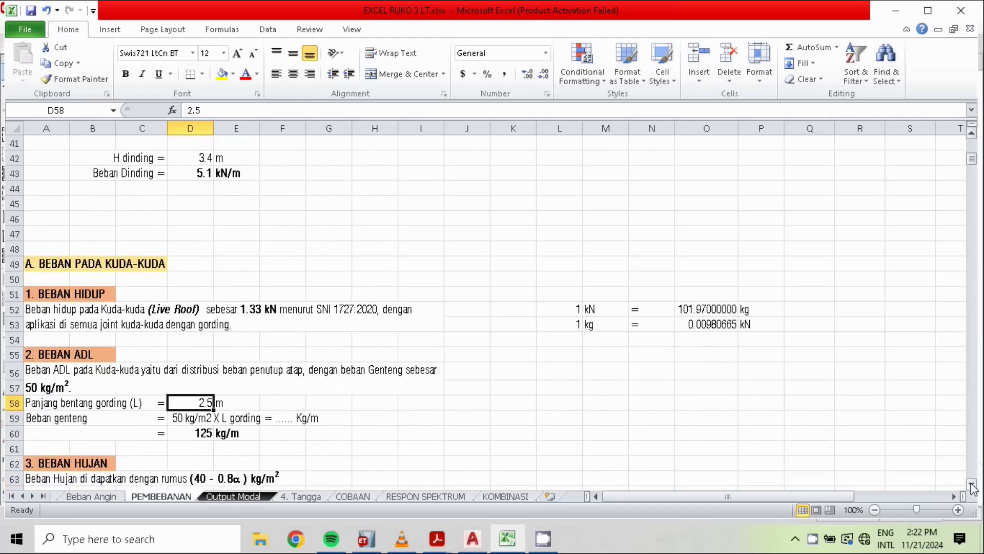
scroll(972, 487, down, 1)
scroll(972, 487, down, 2)
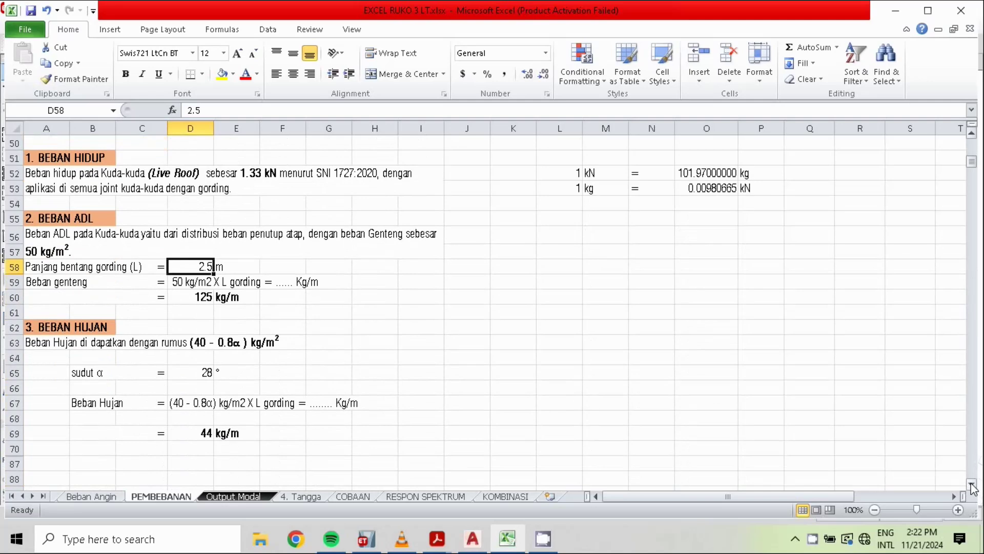
click(972, 484)
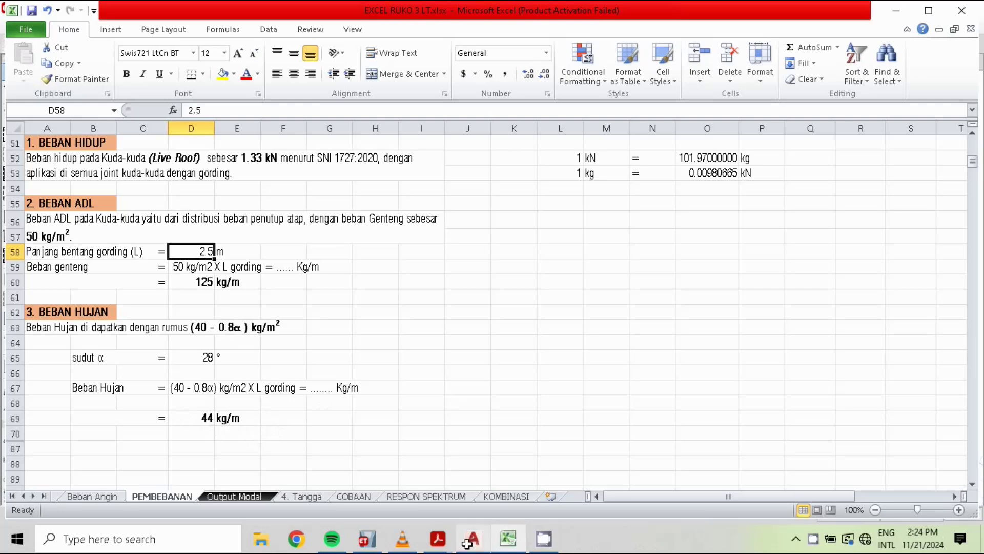
Switch to ETABS and show the LANTAI 1 plan view in place of the wireframe 3-D view
click(361, 538)
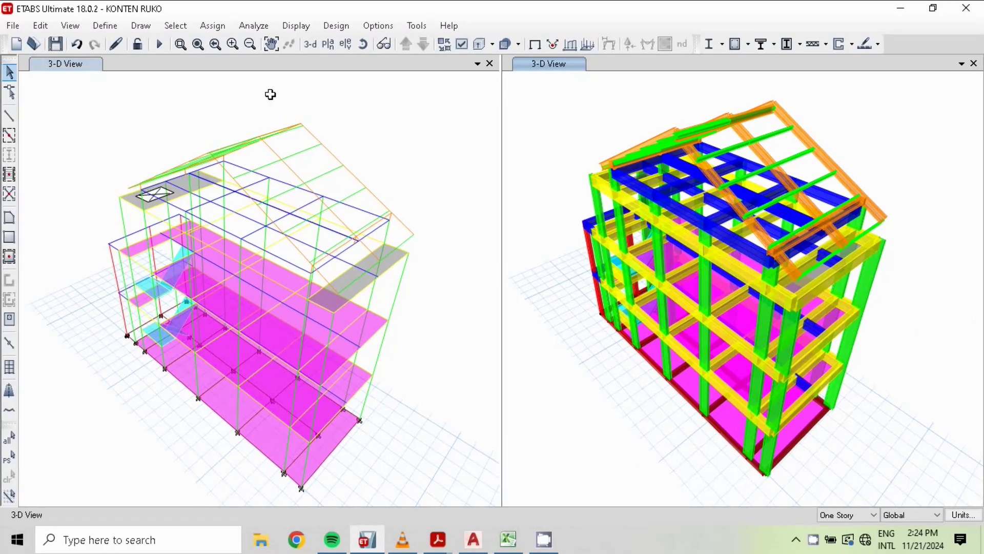
click(311, 44)
click(54, 63)
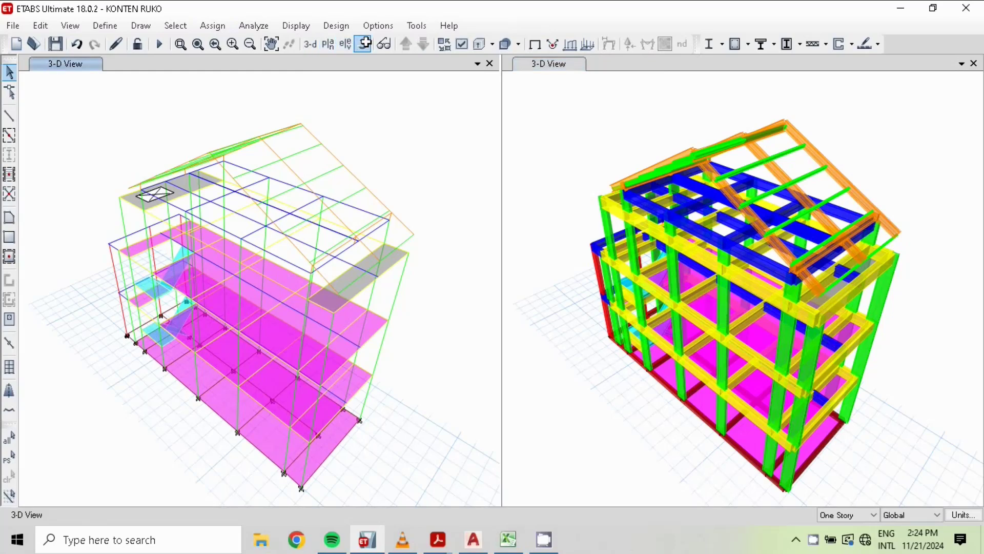
click(329, 44)
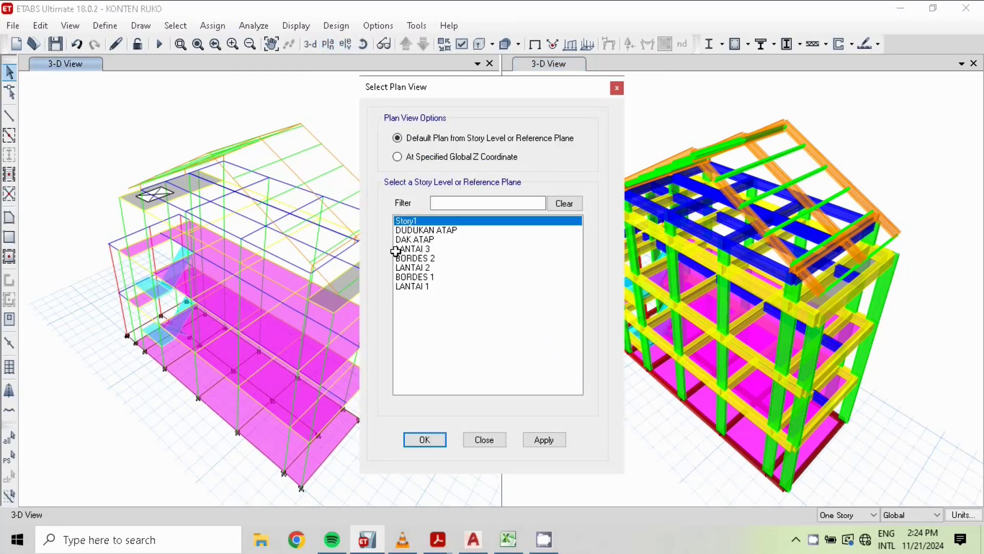
click(401, 286)
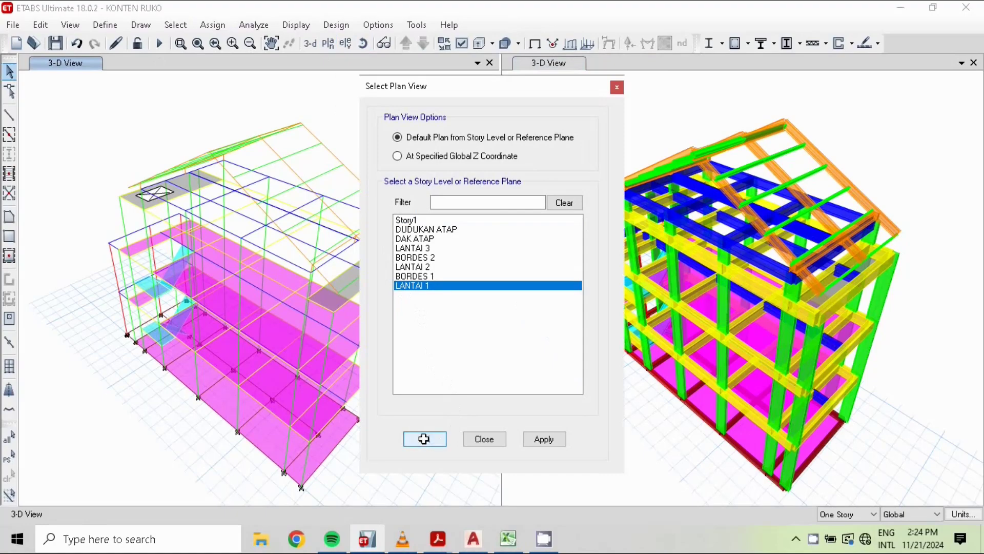
click(423, 439)
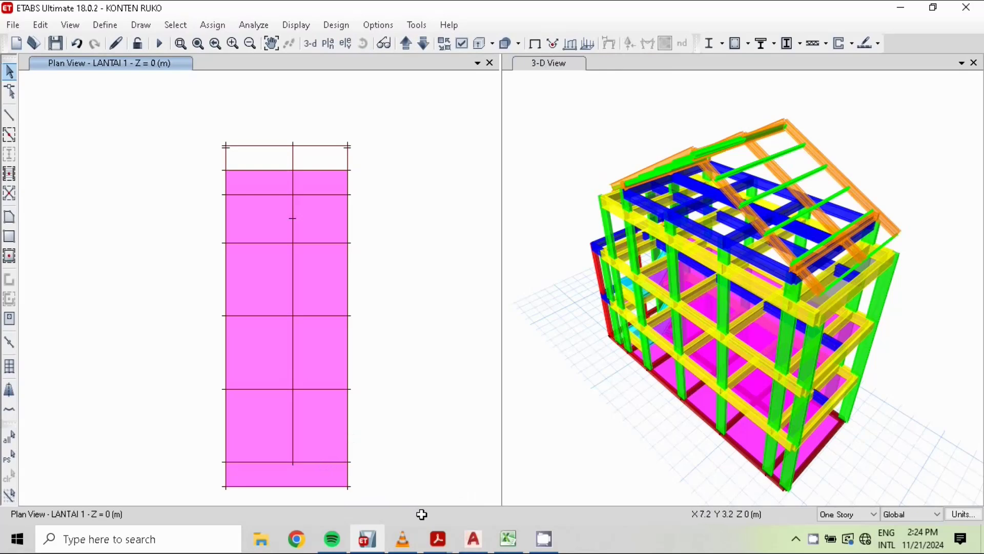
Switch to the RUKO 3 LT drawing in AutoCAD and examine the ground-floor plan for the extent of the TOKO area and adjacent rooms
click(473, 539)
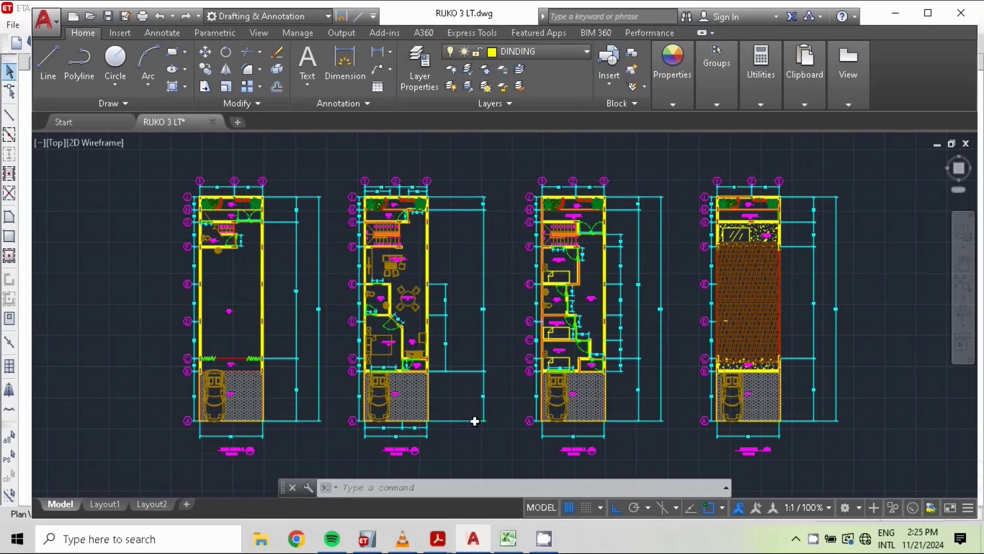
scroll(151, 279, up, 4)
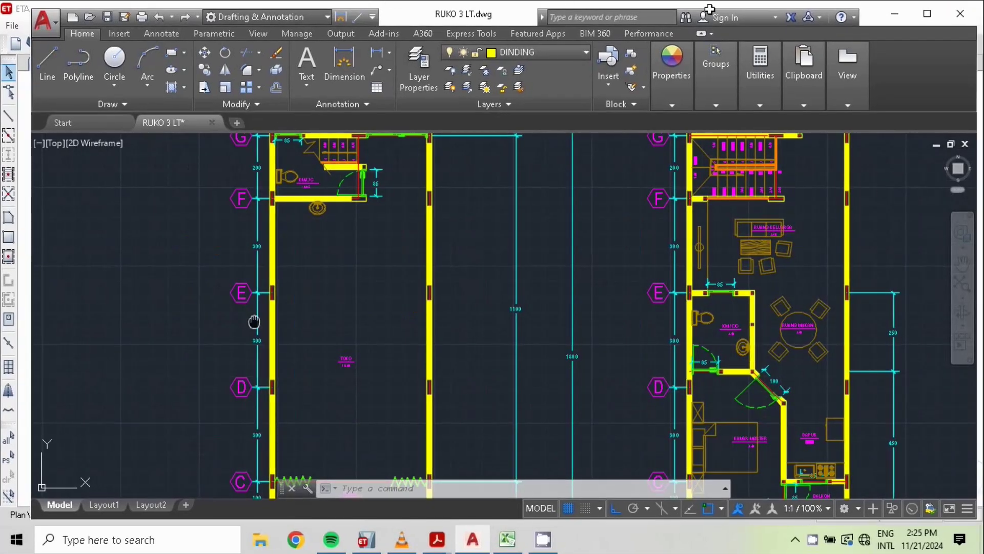
scroll(323, 359, up, 4)
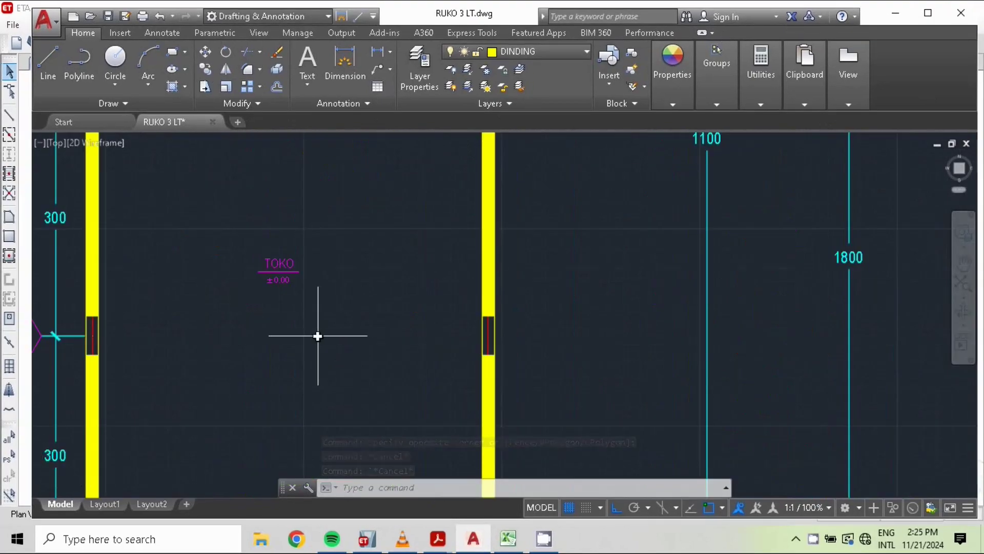
scroll(320, 338, down, 4)
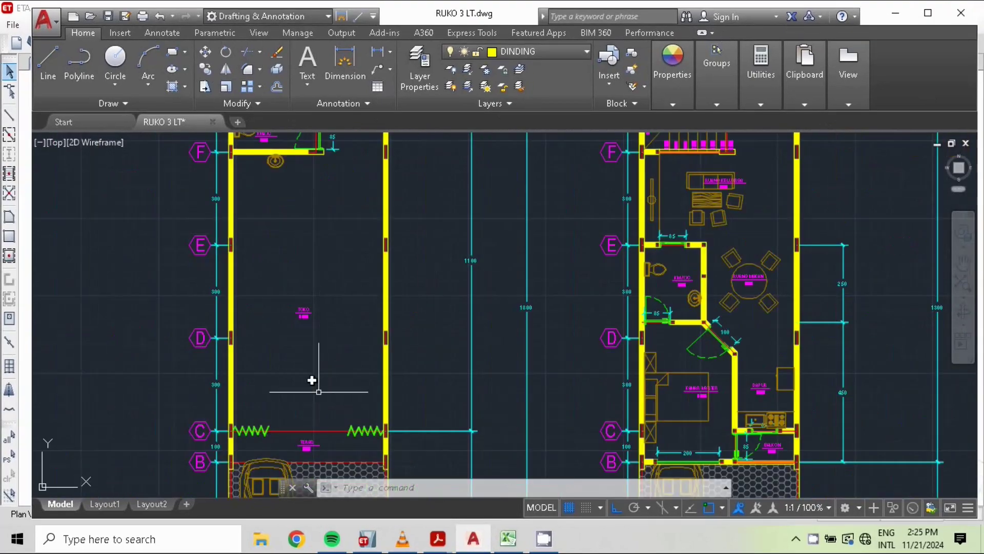
mouse_move(293, 310)
middle_down()
mouse_move(275, 369)
mouse_move(263, 326)
middle_up()
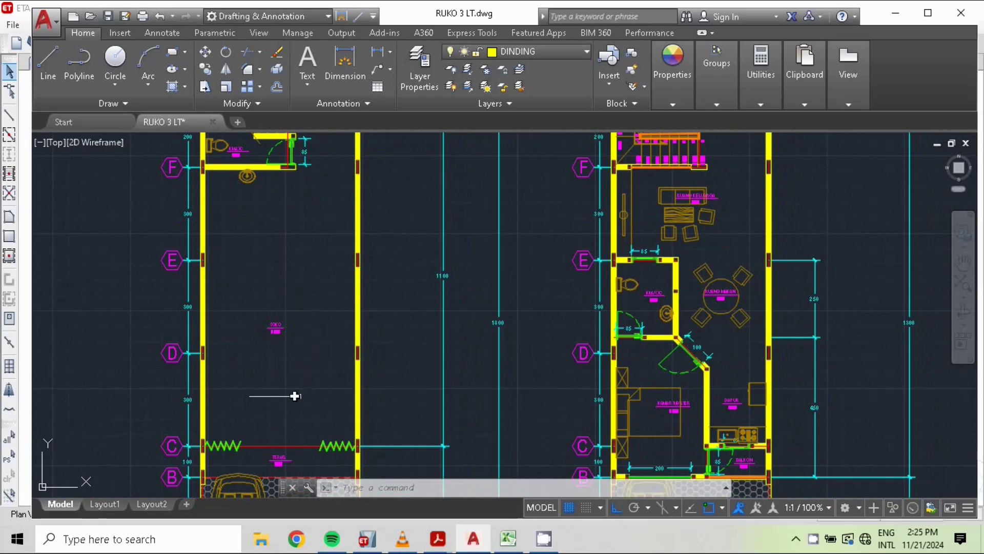
scroll(253, 334, up, 4)
scroll(300, 406, down, 4)
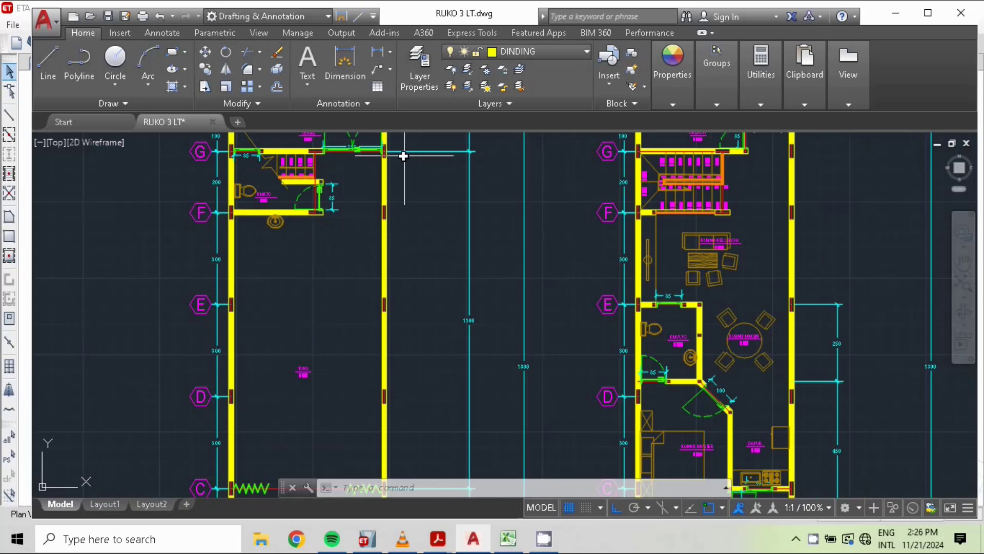
middle_drag(352, 197, 331, 364)
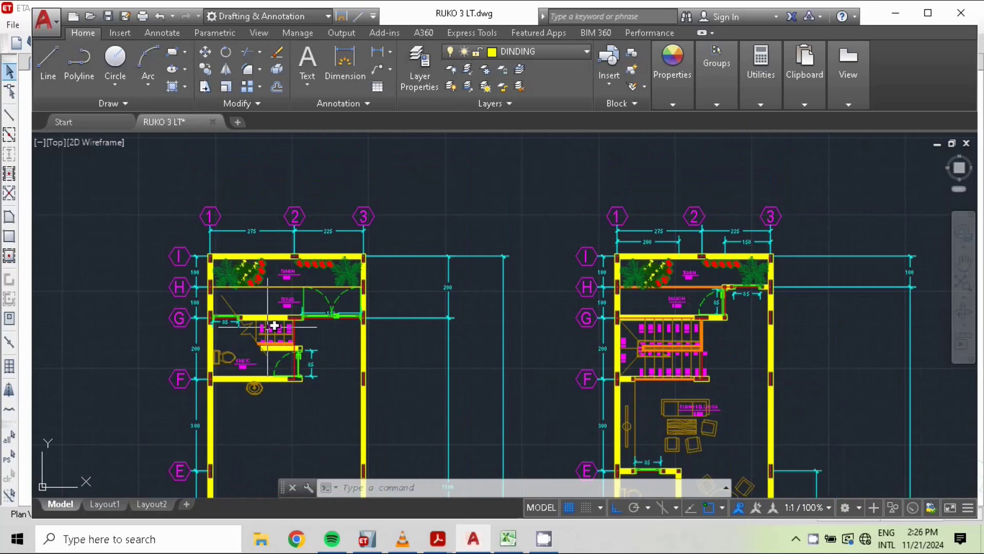
mouse_move(279, 365)
middle_down()
mouse_move(268, 212)
mouse_move(423, 52)
middle_up()
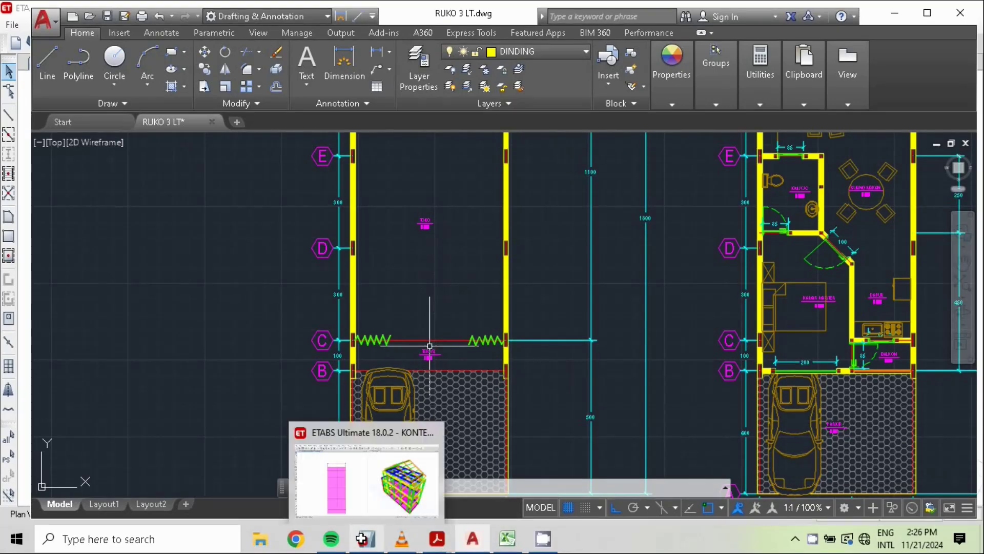
In ETABS, select the seven LANTAI 1 slab panels of the shop area: both bays from grid C to F and bay 2-3 between F and G
click(328, 487)
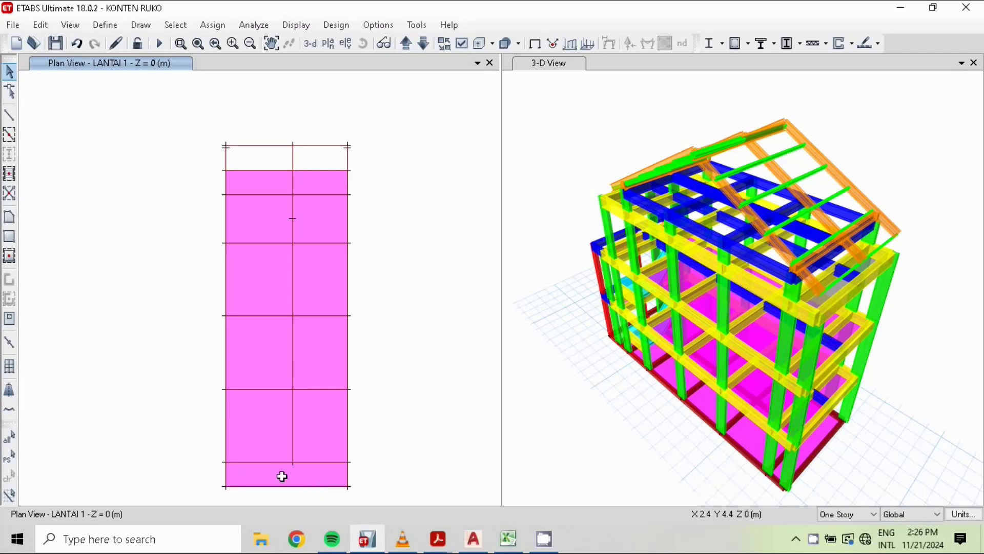
click(257, 420)
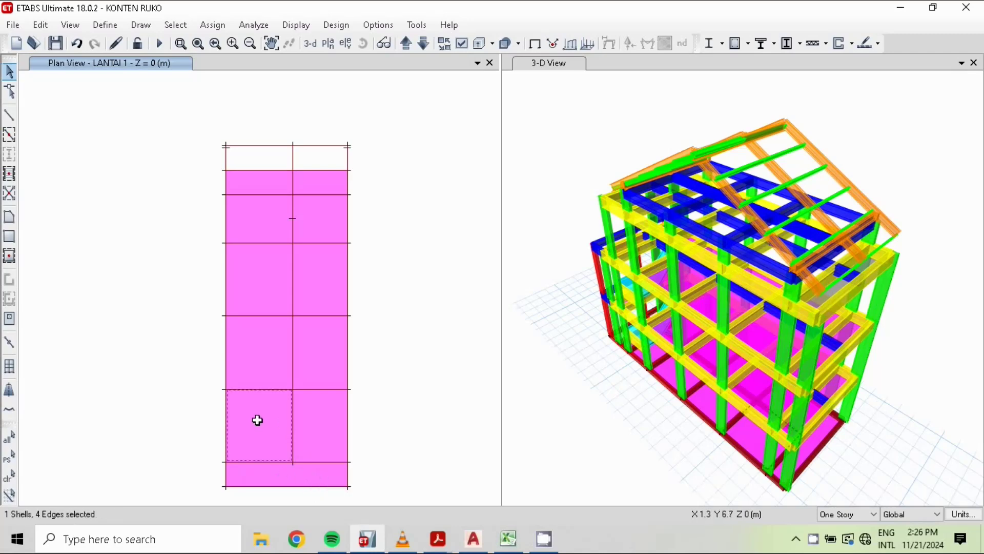
click(327, 420)
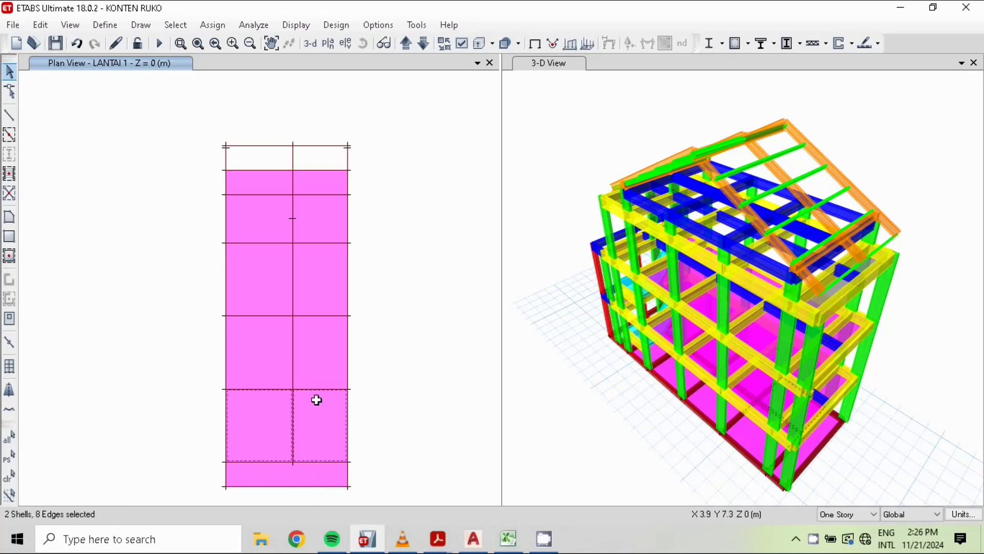
click(238, 355)
click(268, 274)
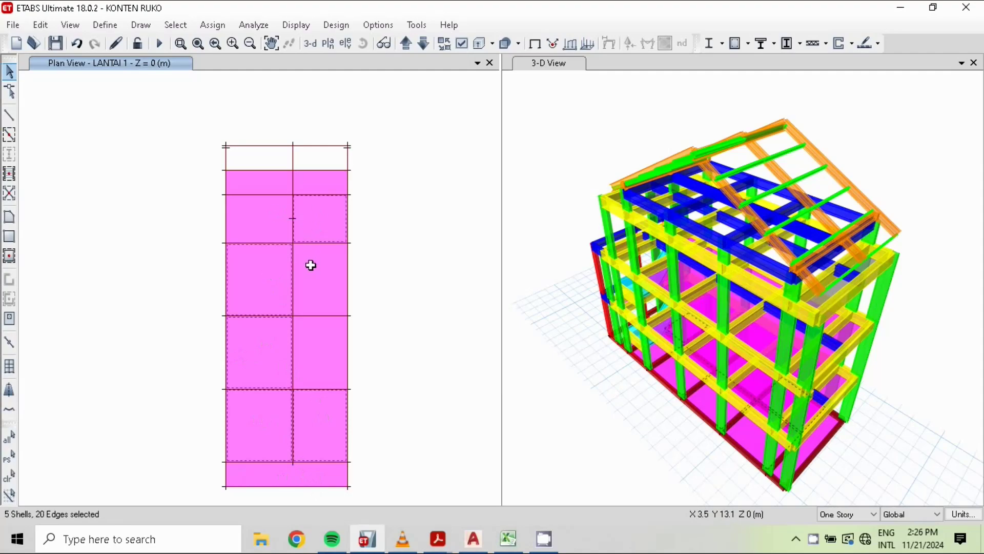
click(318, 352)
click(327, 358)
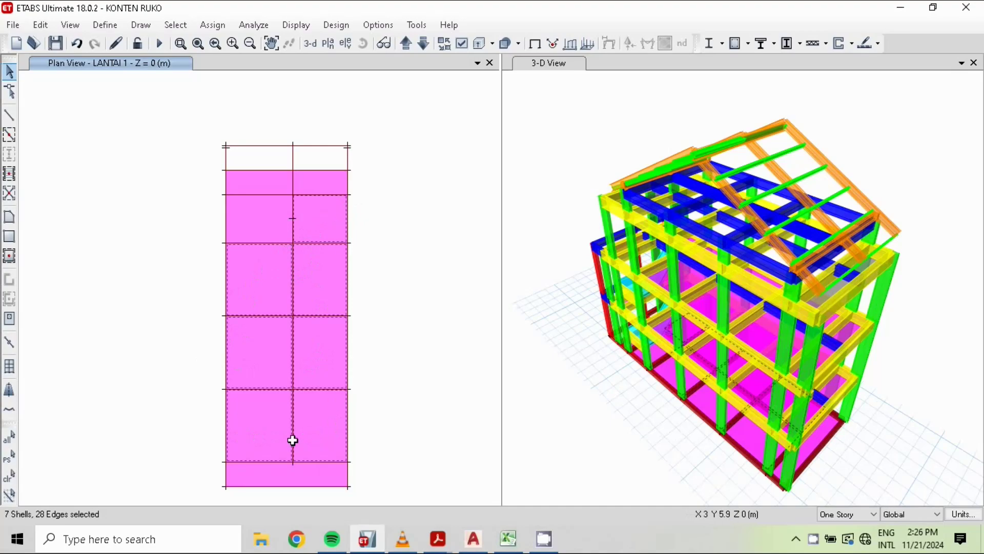
Look up the TOKO live load in Excel and assign it in ETABS as a 4.79 kN/m² Live Non Reduksi uniform load on the selected slabs
click(496, 531)
scroll(346, 316, up, 15)
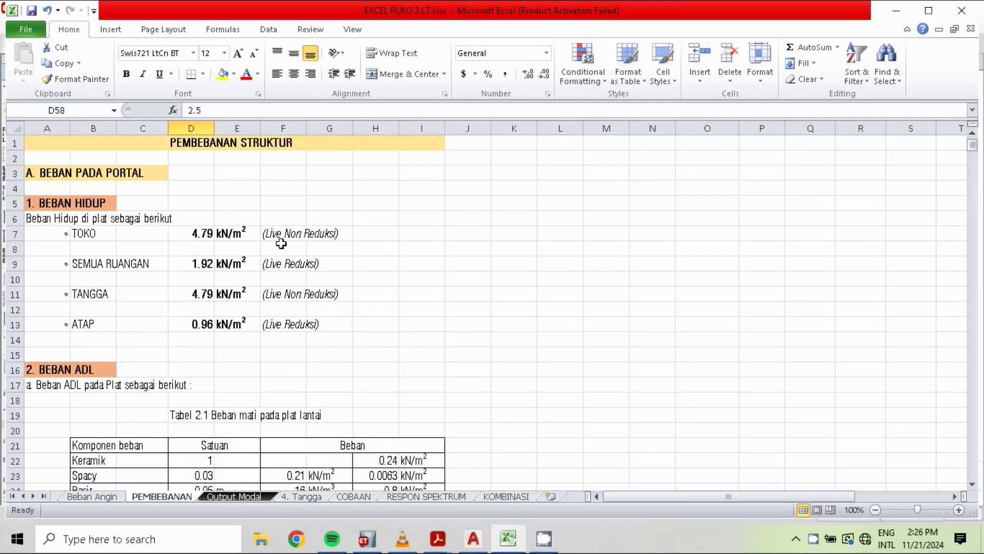
click(367, 537)
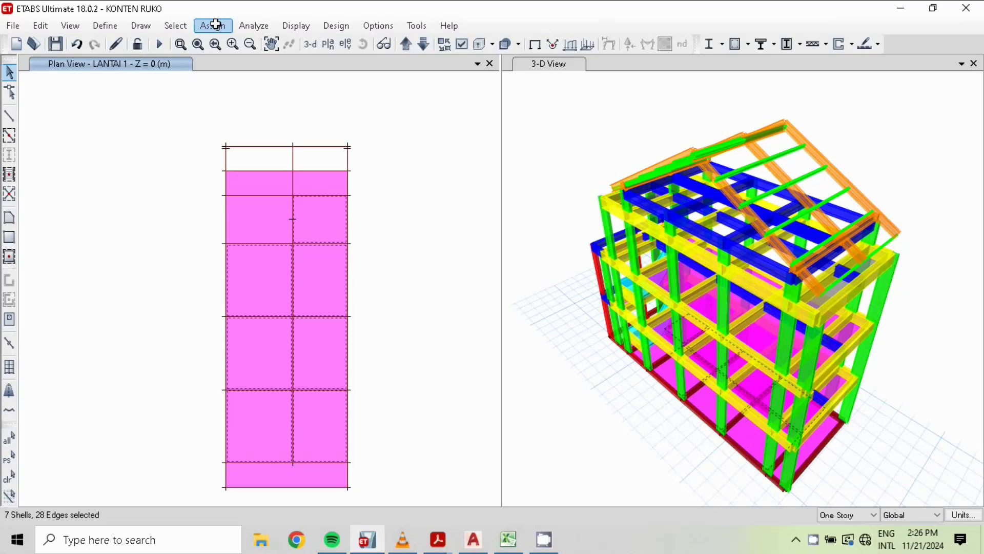
click(215, 25)
mouse_move(228, 156)
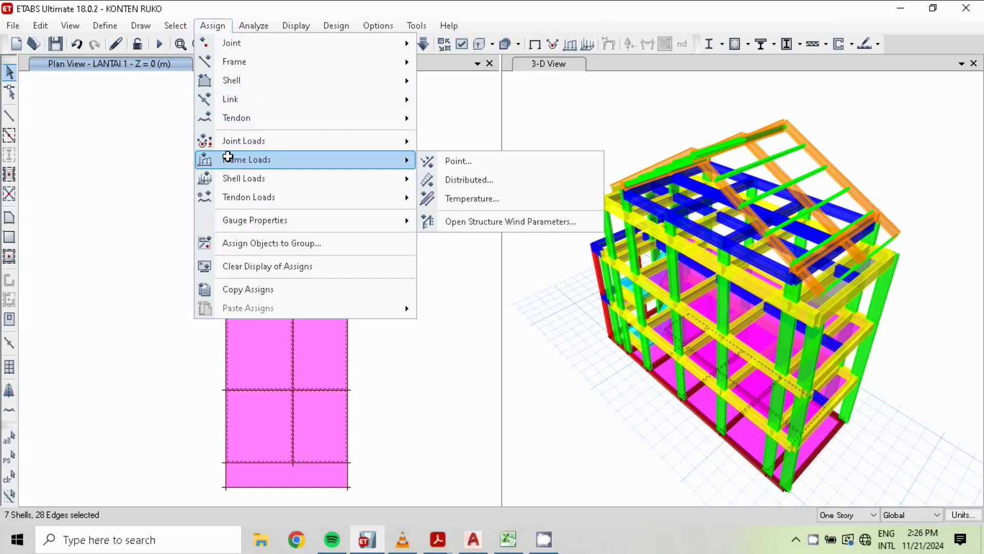
mouse_move(226, 174)
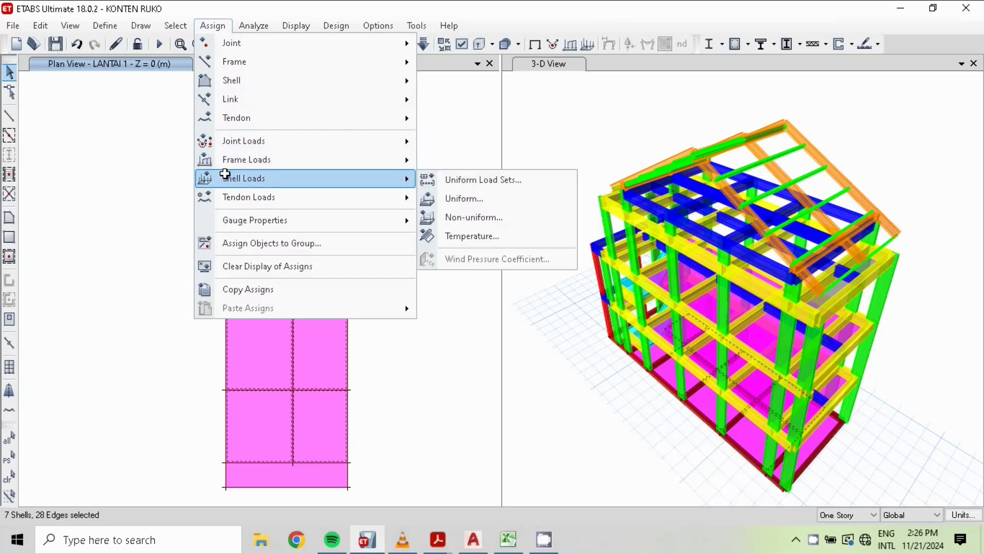
click(466, 199)
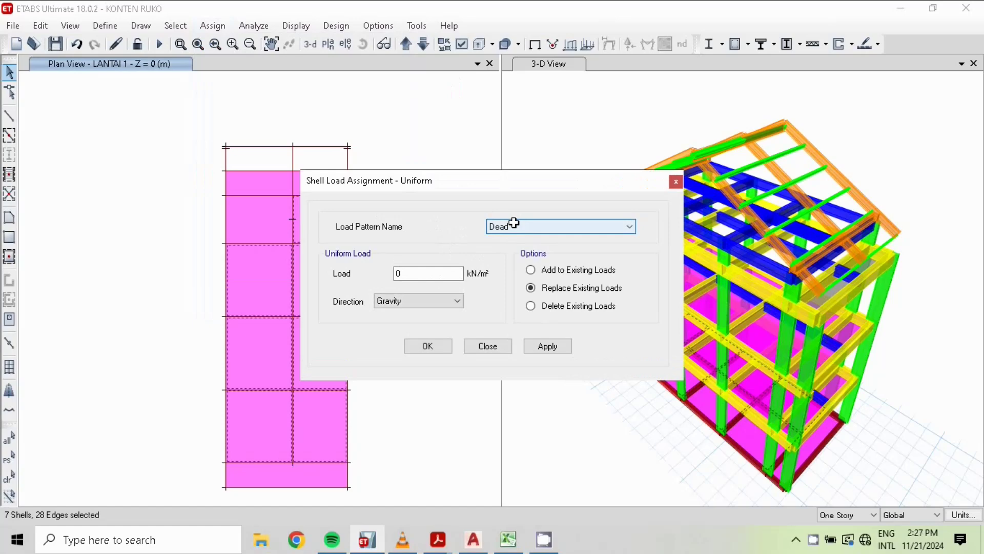
click(545, 226)
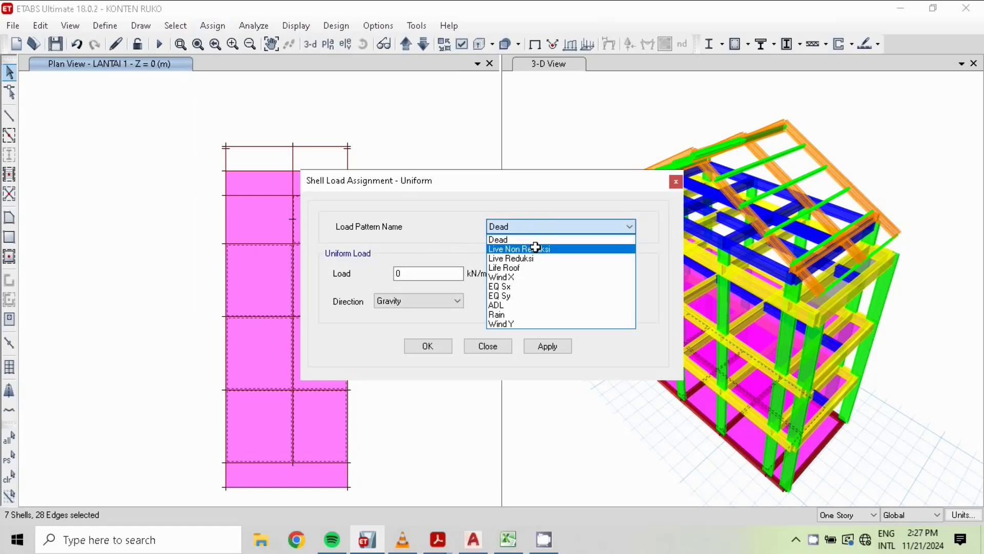
click(536, 248)
double_click(401, 272)
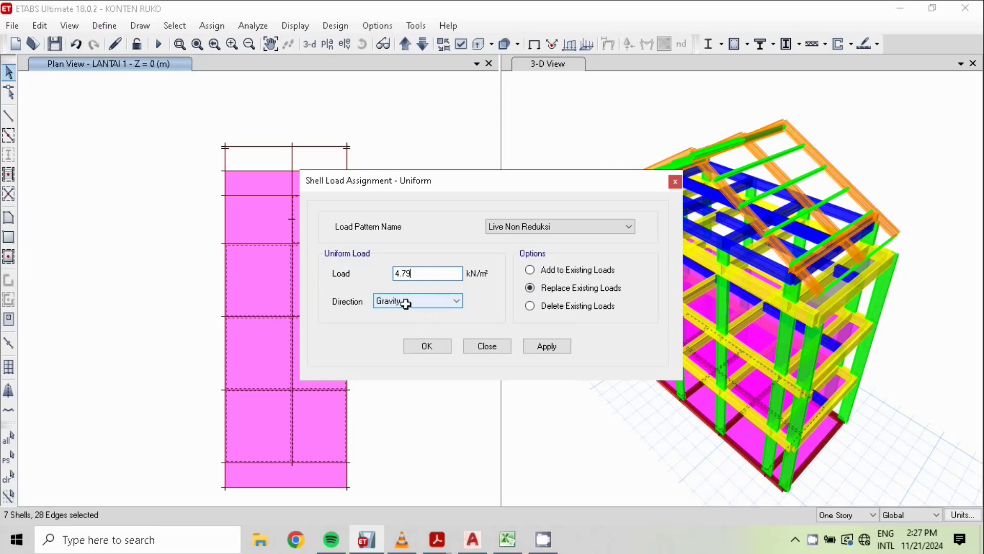
click(424, 345)
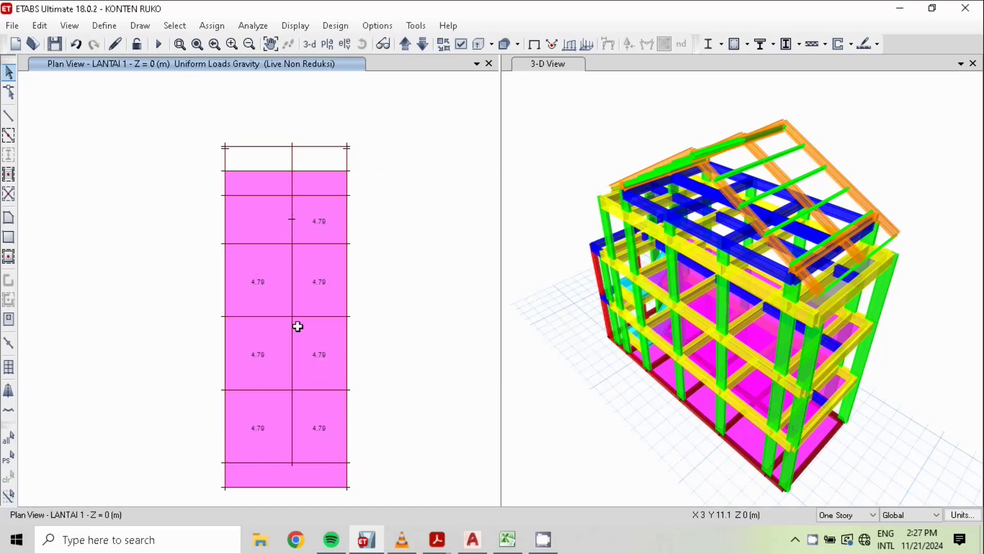
Look up the SEMUA RUANGAN live load in Excel and select the four remaining unloaded LANTAI 1 slab panels in ETABS
click(516, 538)
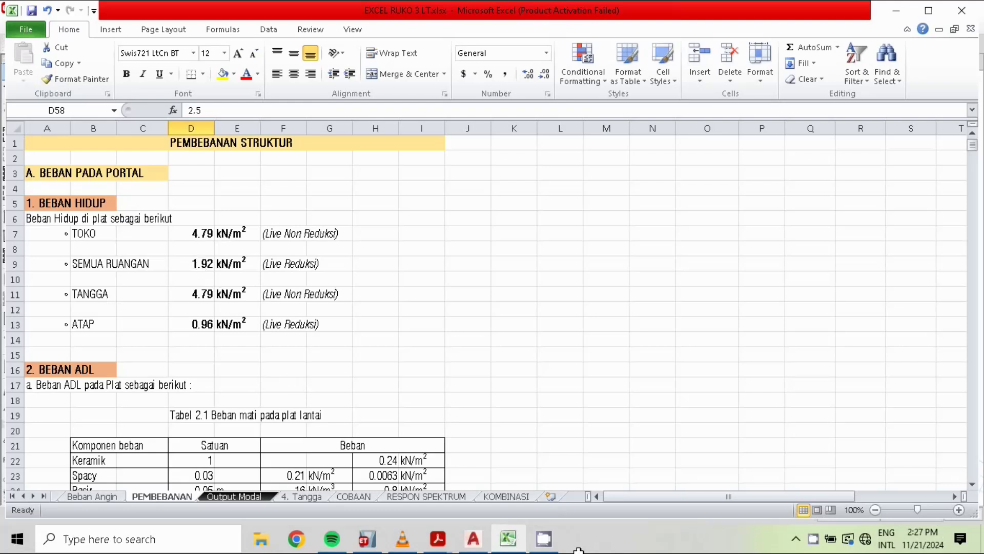
click(367, 537)
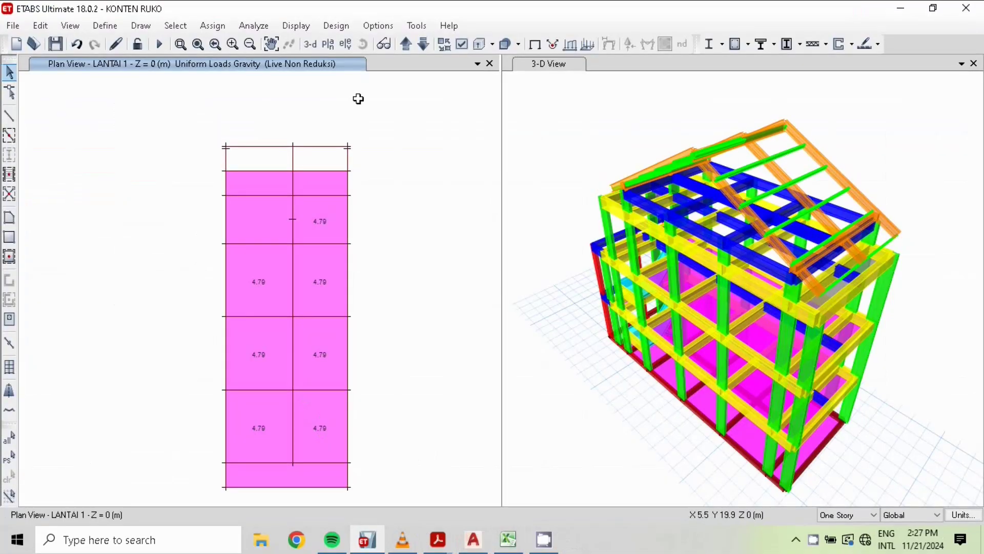
click(255, 222)
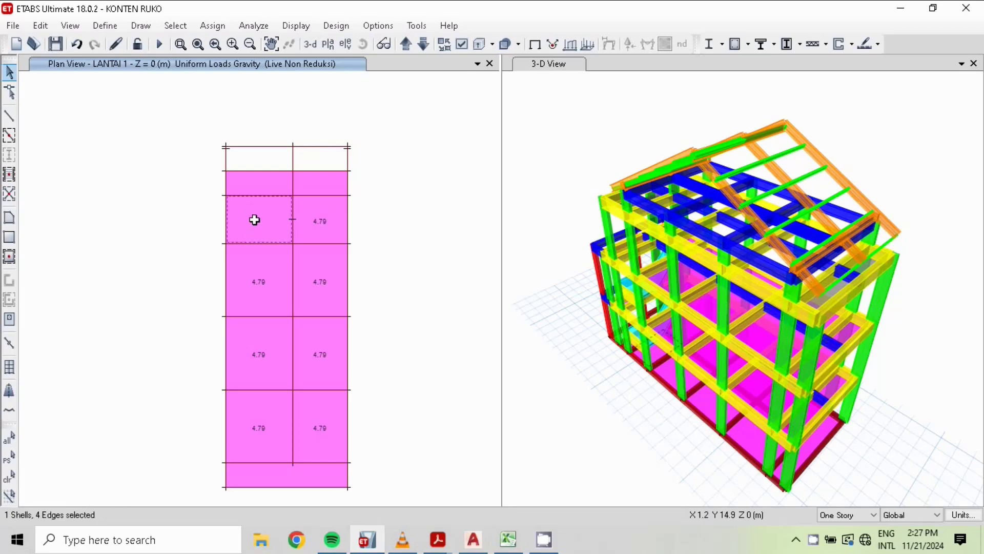
click(259, 184)
click(333, 187)
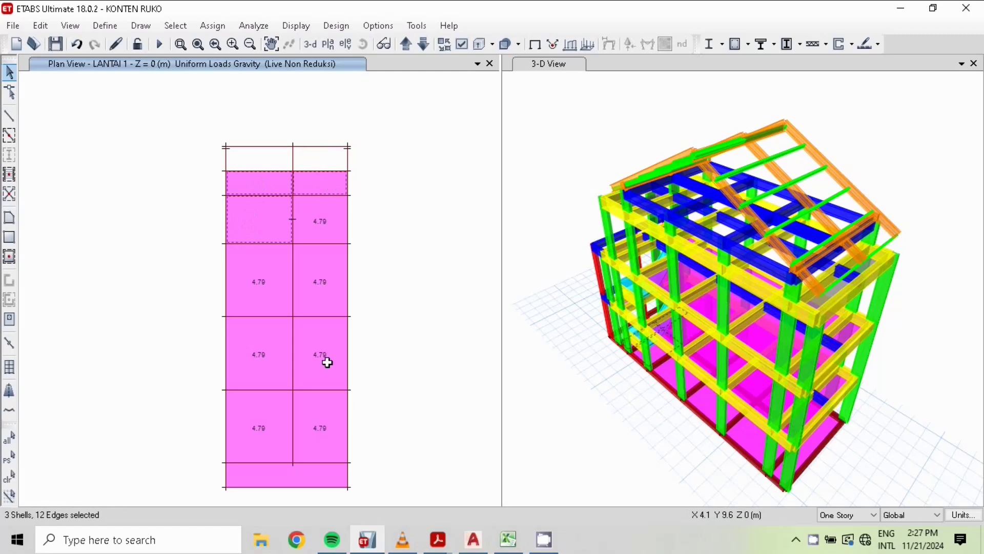
click(267, 478)
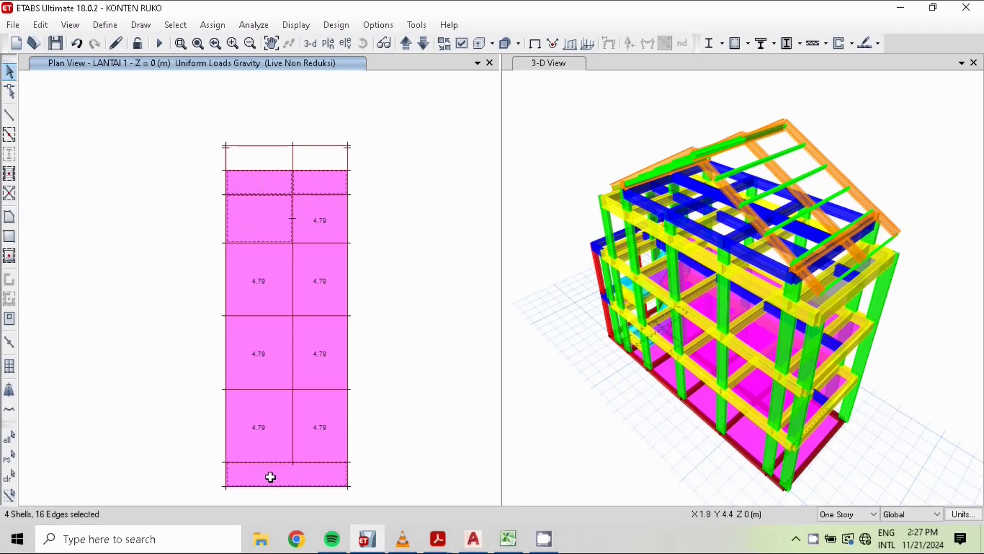
Add all slab panels of the LANTAI 2 and LANTAI 3 plans to the selection
click(406, 45)
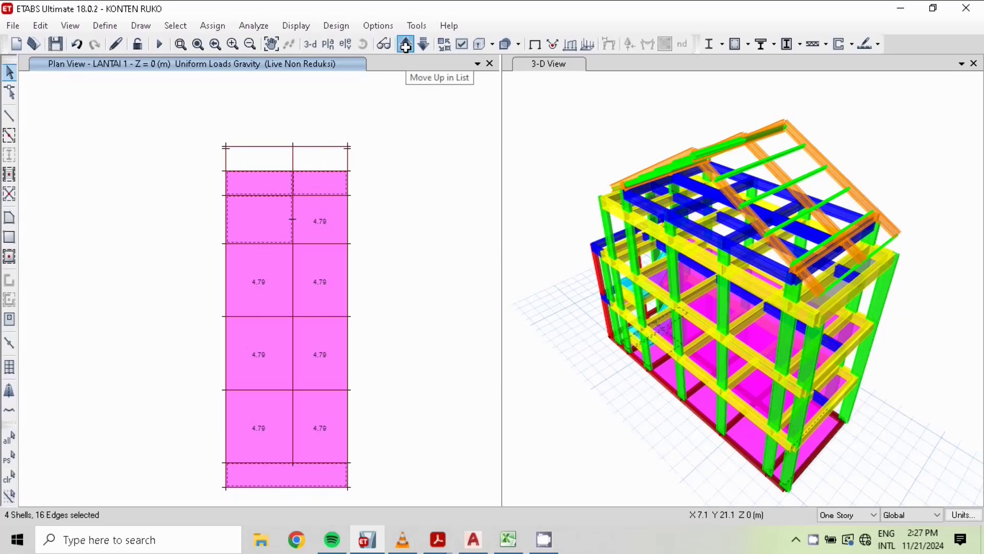
click(406, 45)
click(269, 185)
click(318, 213)
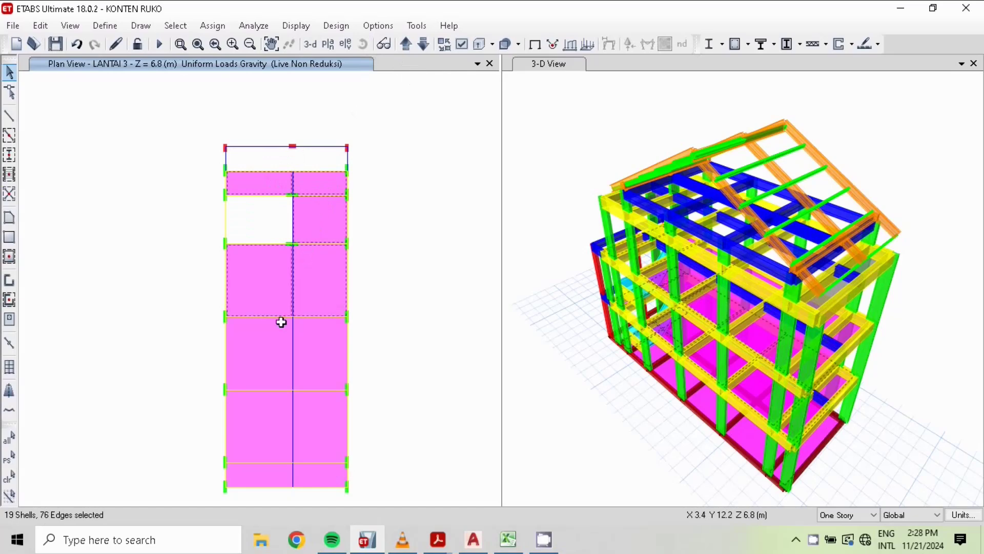
click(259, 335)
click(306, 344)
click(251, 407)
click(314, 417)
click(314, 418)
click(282, 474)
click(323, 477)
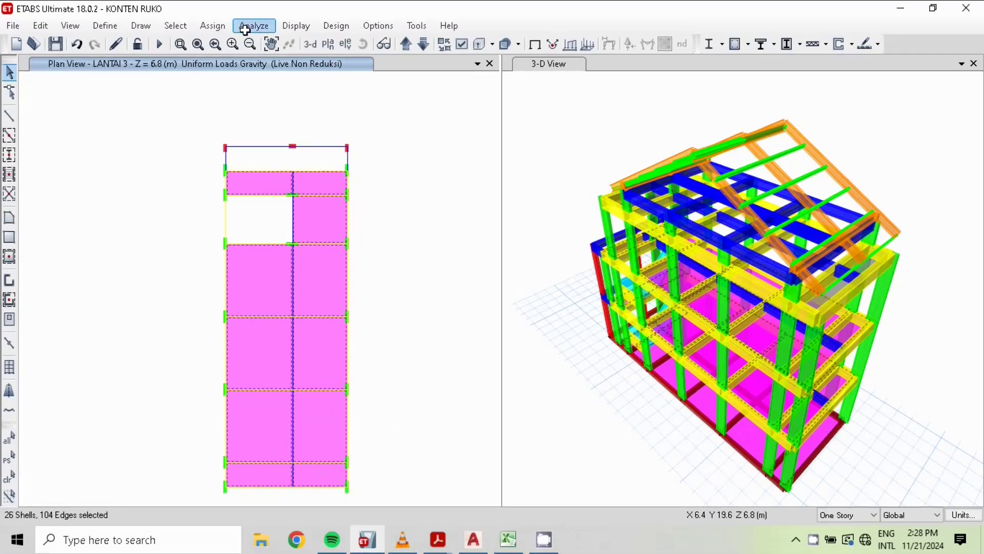
Assign a 1.92 kN/m² Live Reduksi uniform gravity load to the selected slabs, replacing existing loads
click(222, 26)
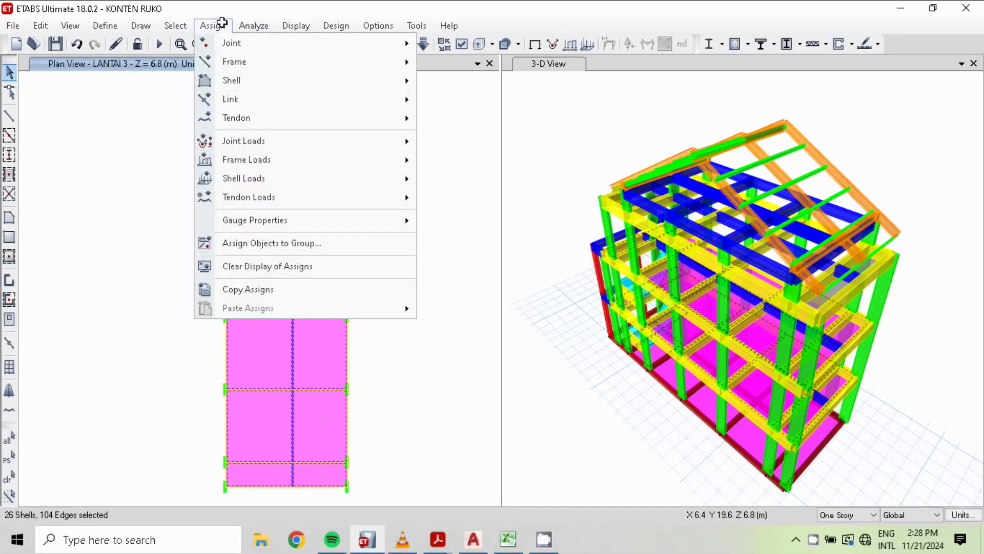
mouse_move(251, 178)
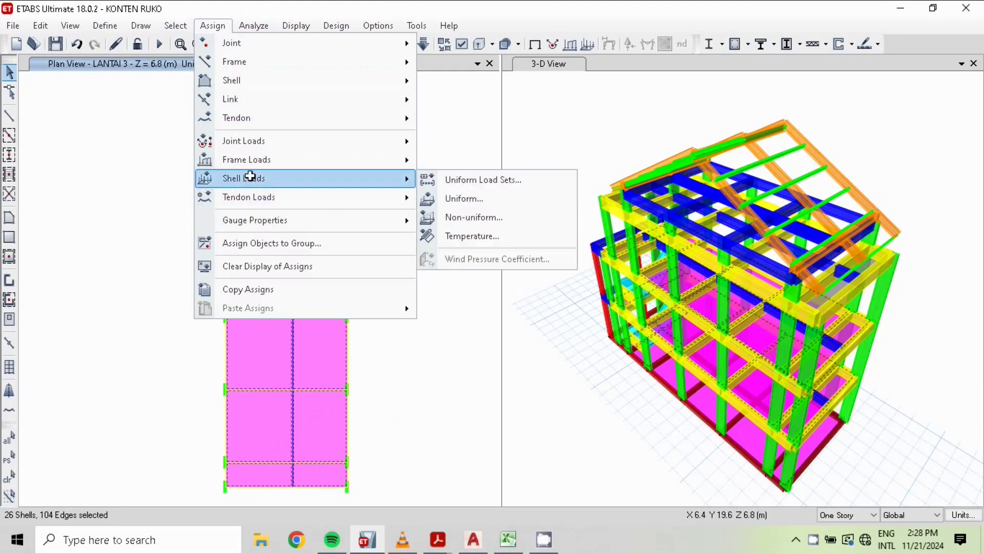
click(479, 201)
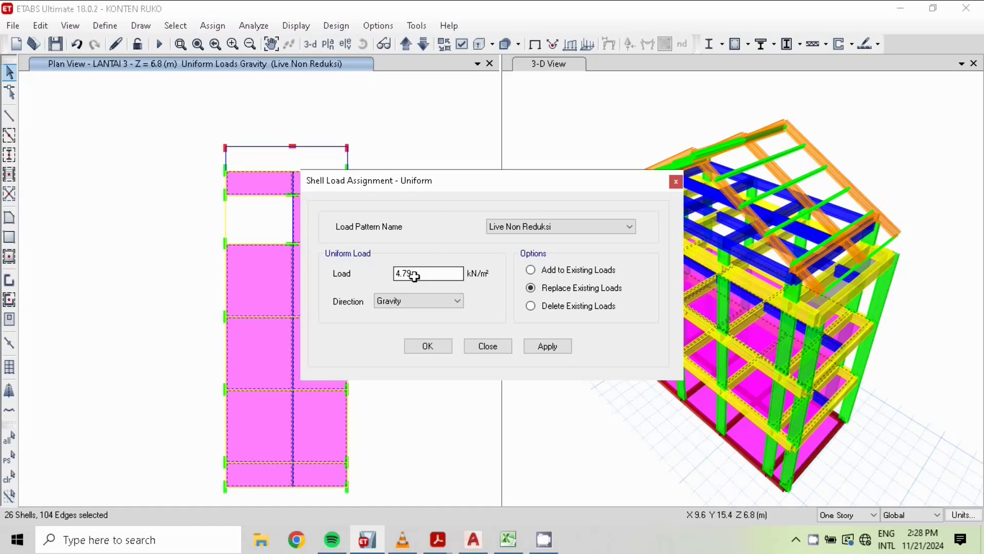
click(569, 226)
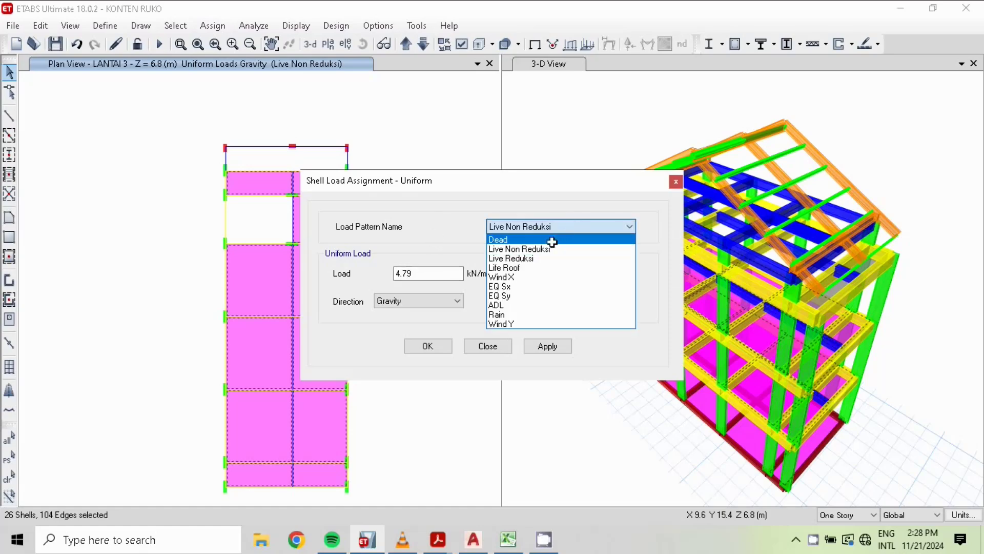
click(536, 258)
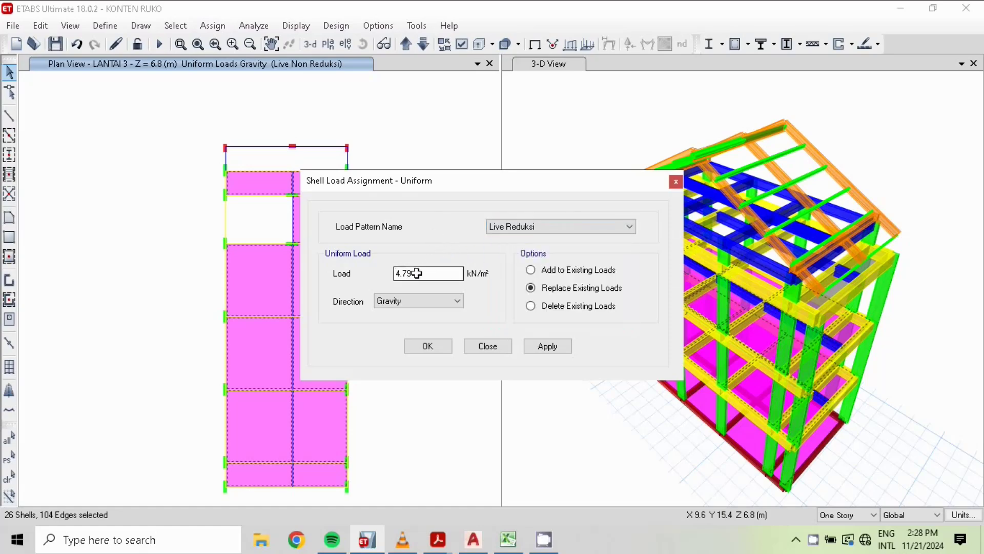
drag(416, 273, 333, 272)
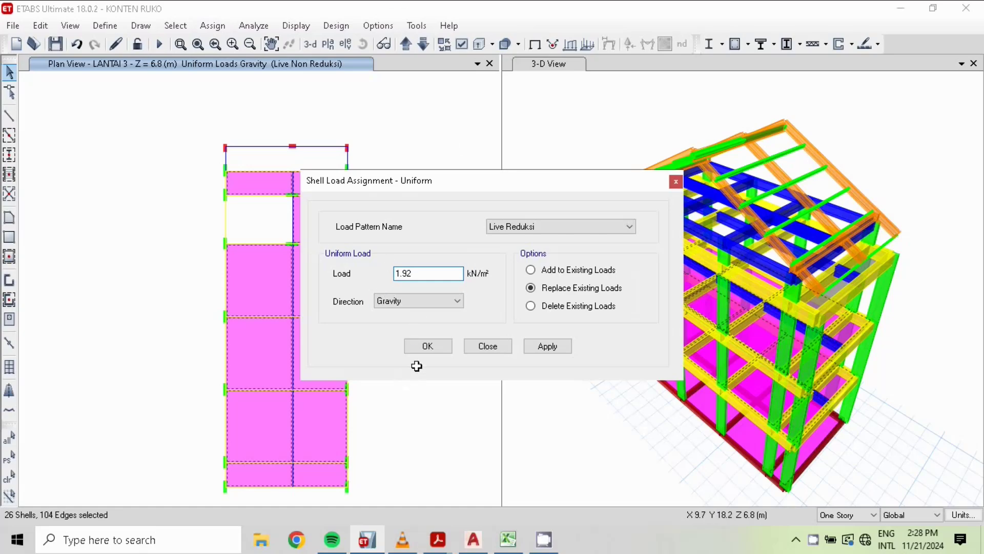
click(428, 346)
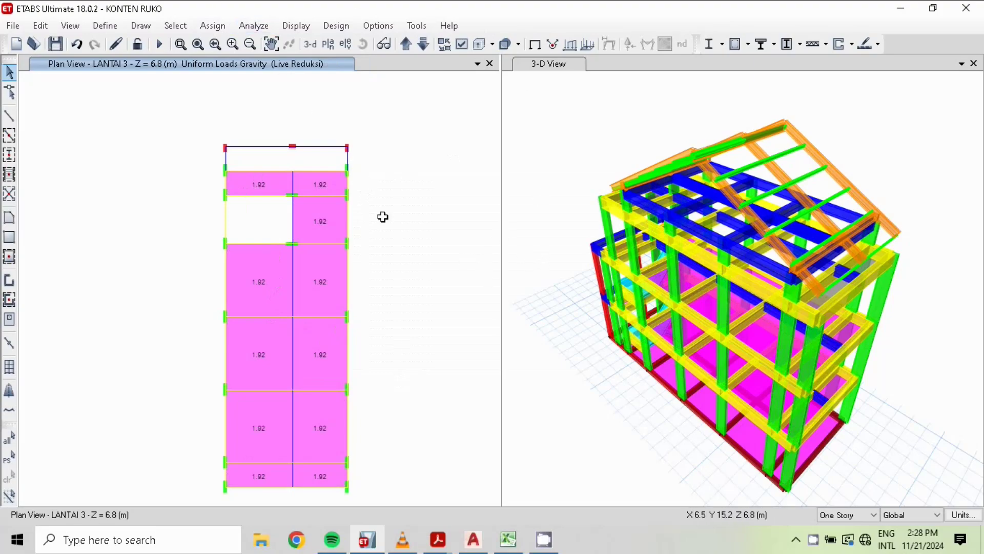
Look up the TANGGA live load in Excel and select all slabs with the PLAT TANGGA property in ETABS
click(507, 539)
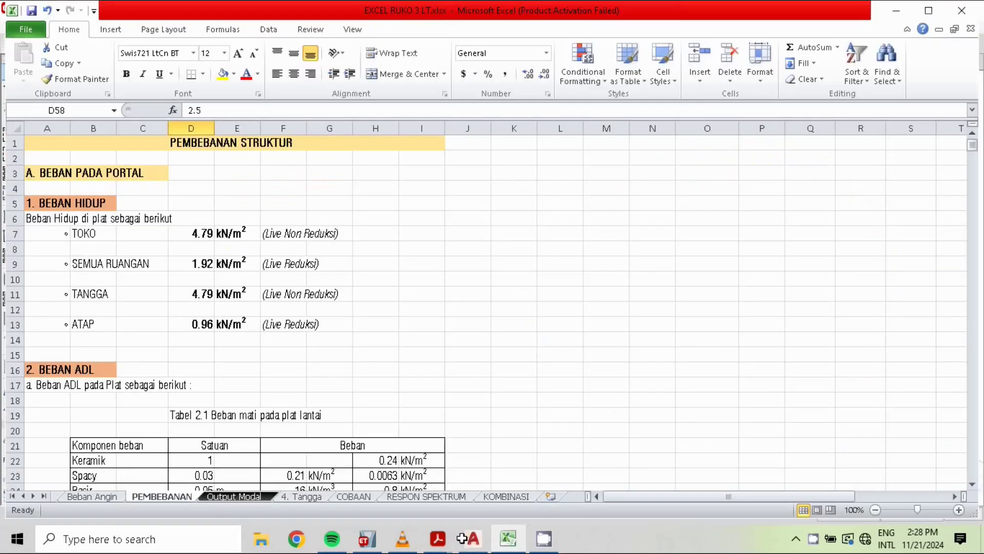
click(365, 538)
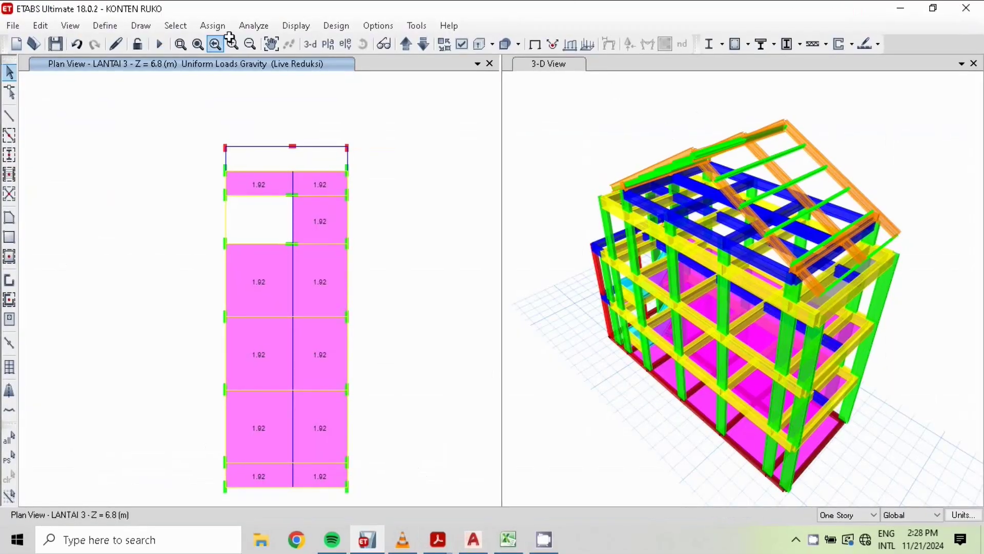
click(182, 23)
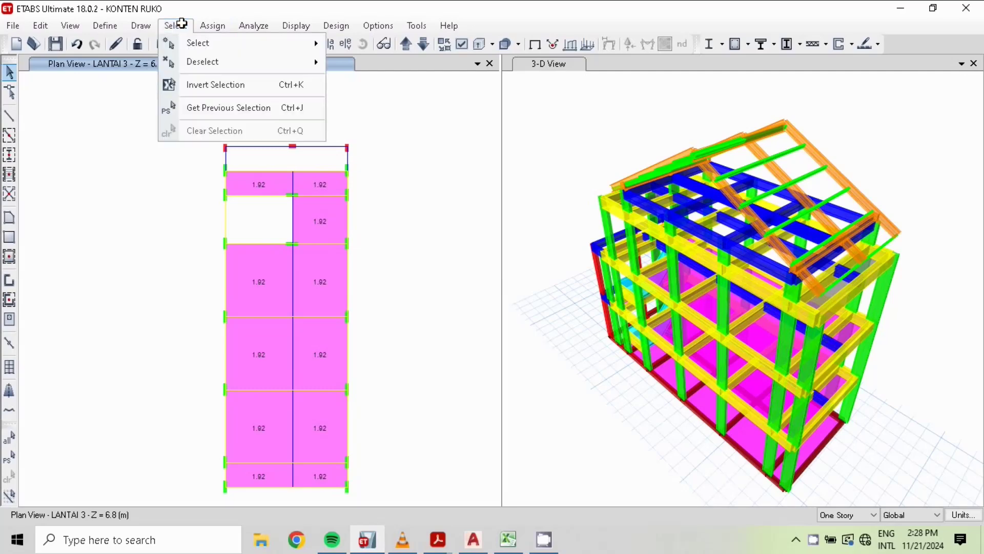
mouse_move(188, 38)
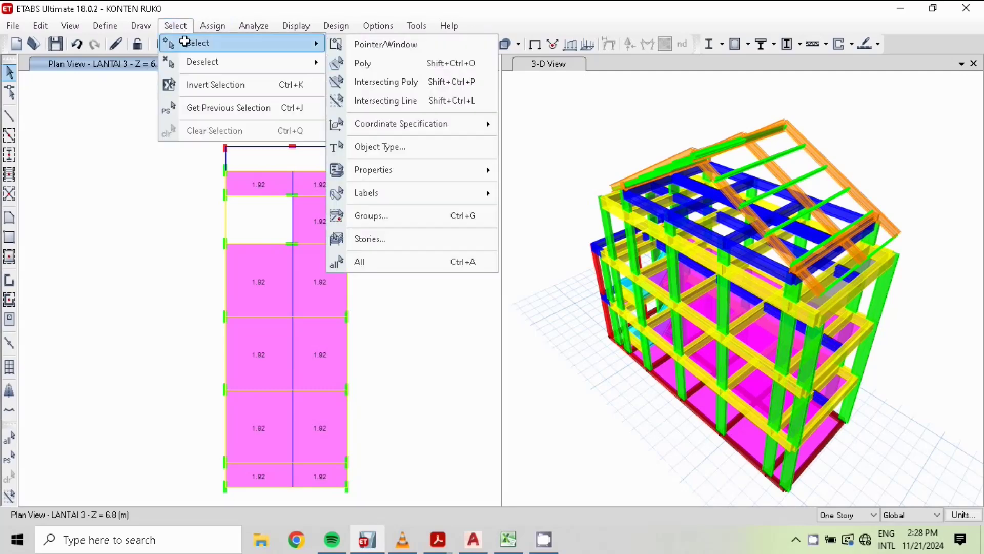
mouse_move(417, 169)
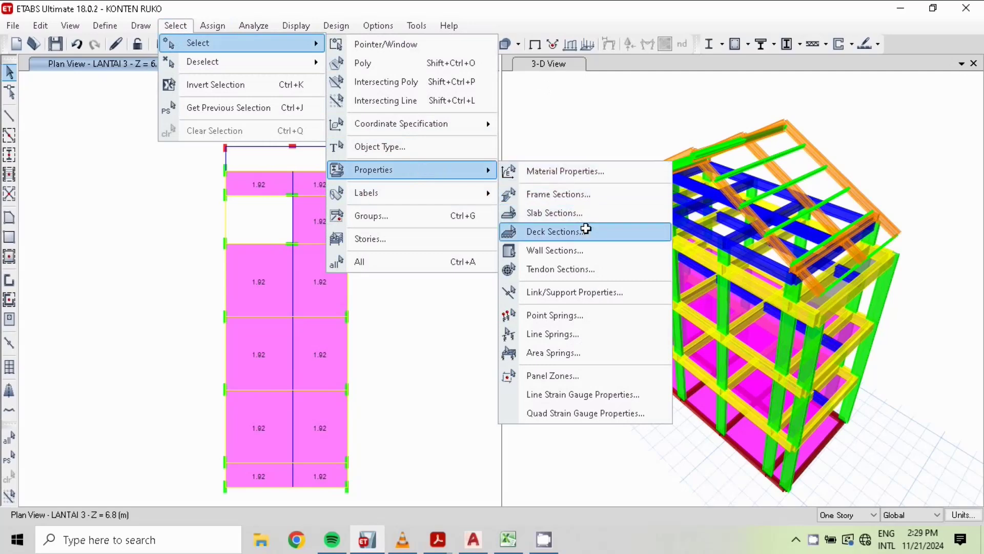
click(568, 212)
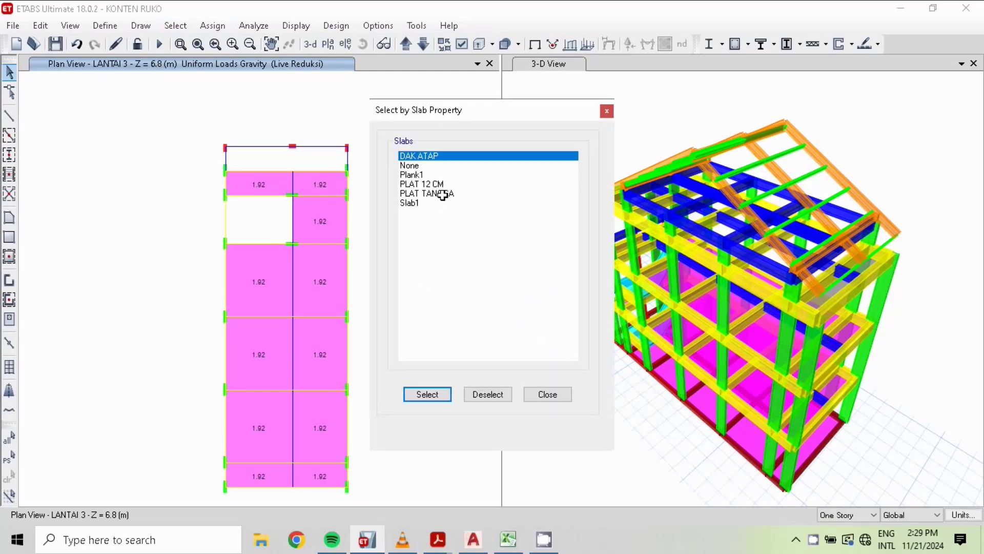
click(419, 194)
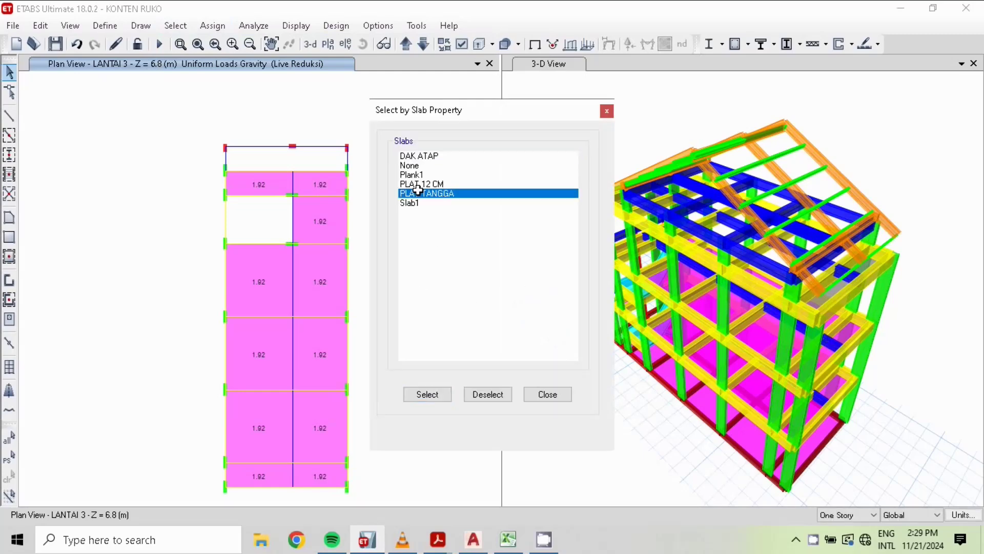
click(431, 394)
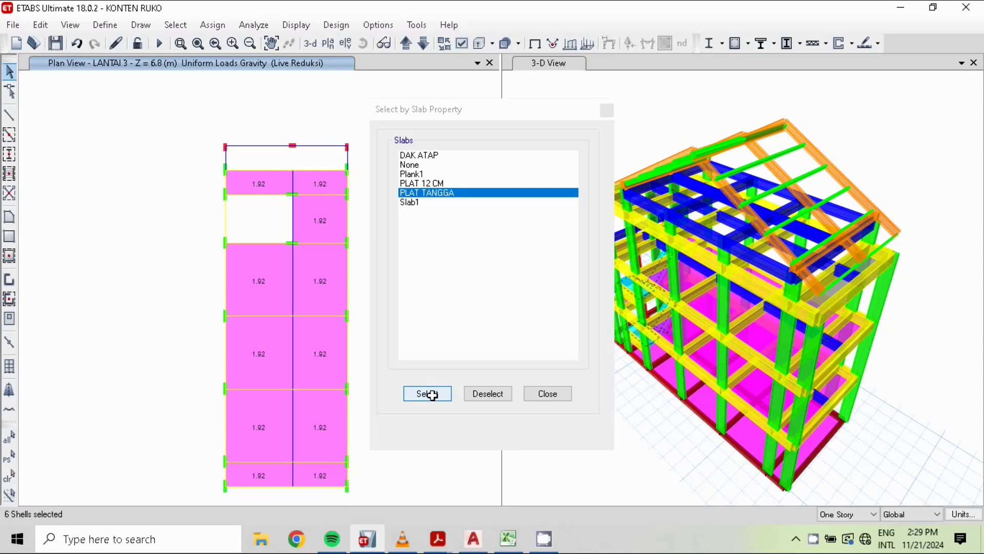
click(556, 395)
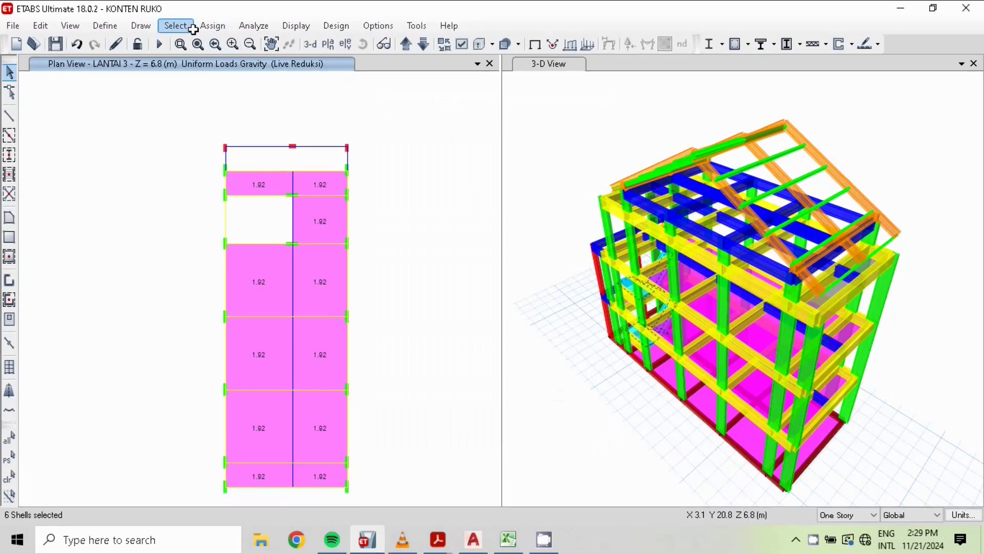
Assign a 4.79 kN/m² Live Non Reduksi uniform load to the selected stair slabs and check it on the BORDES 2 plan
click(213, 26)
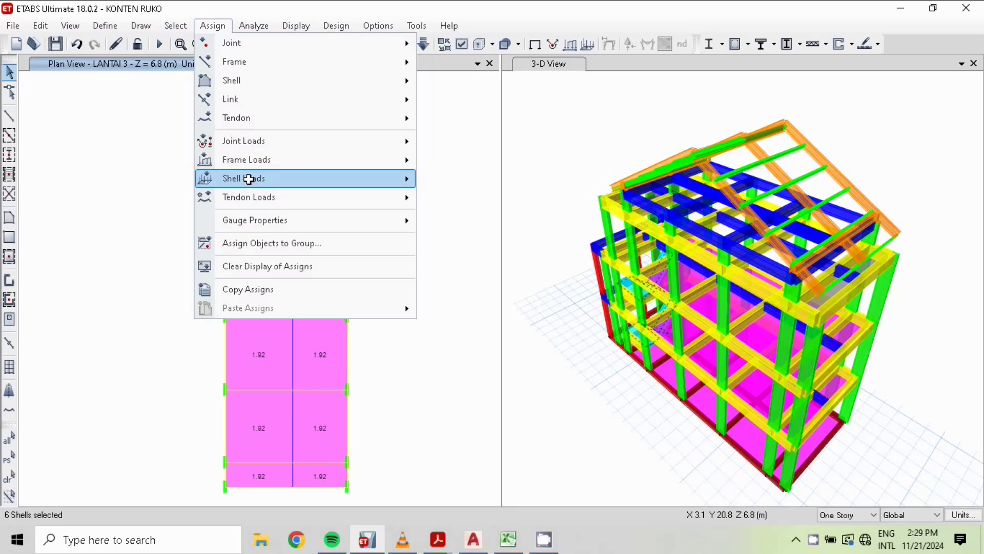
mouse_move(249, 179)
click(501, 195)
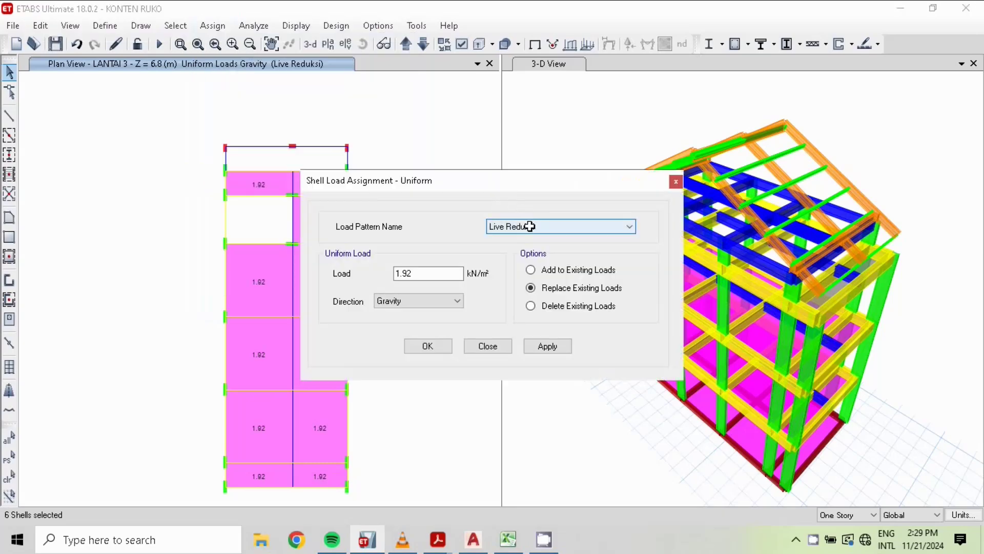
click(530, 226)
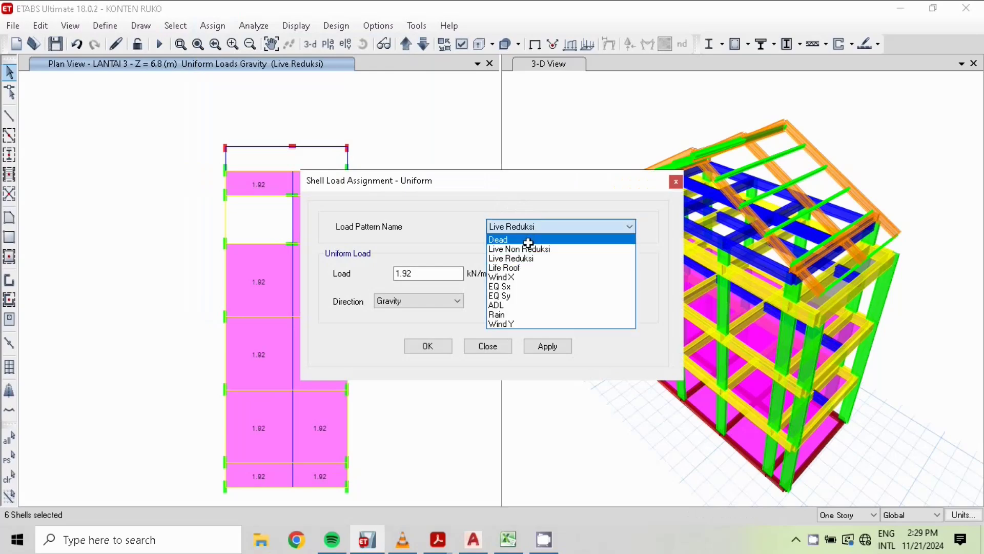
click(527, 246)
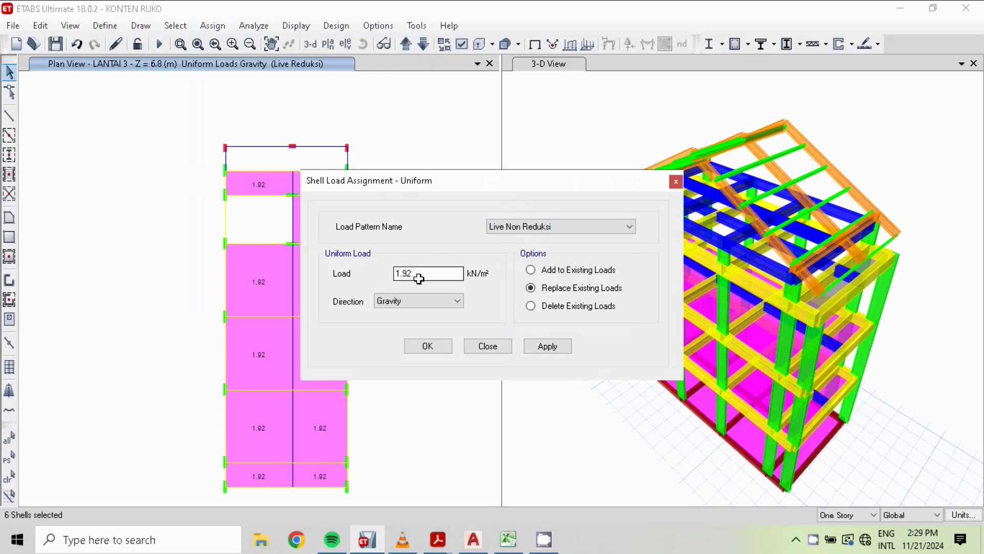
drag(413, 273, 351, 274)
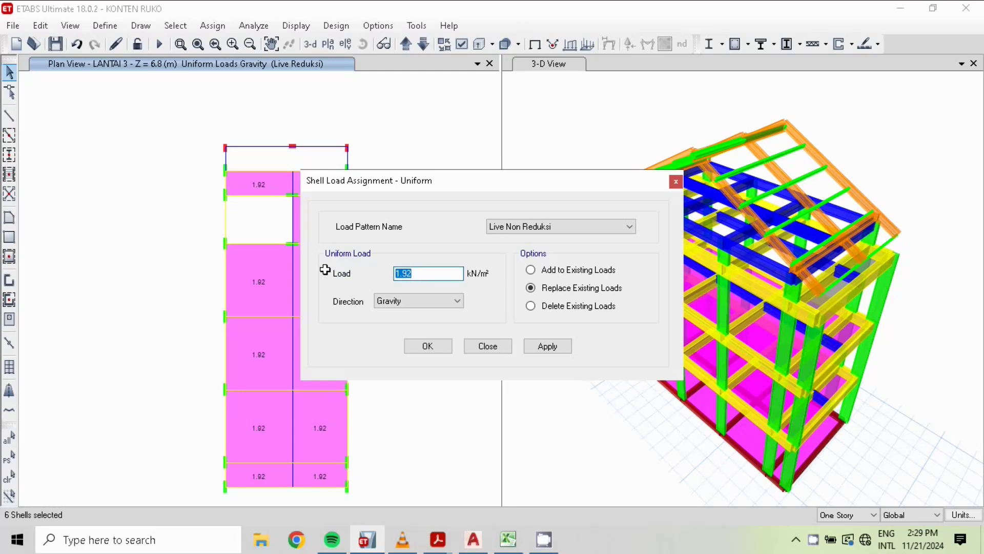
text(4)
click(424, 347)
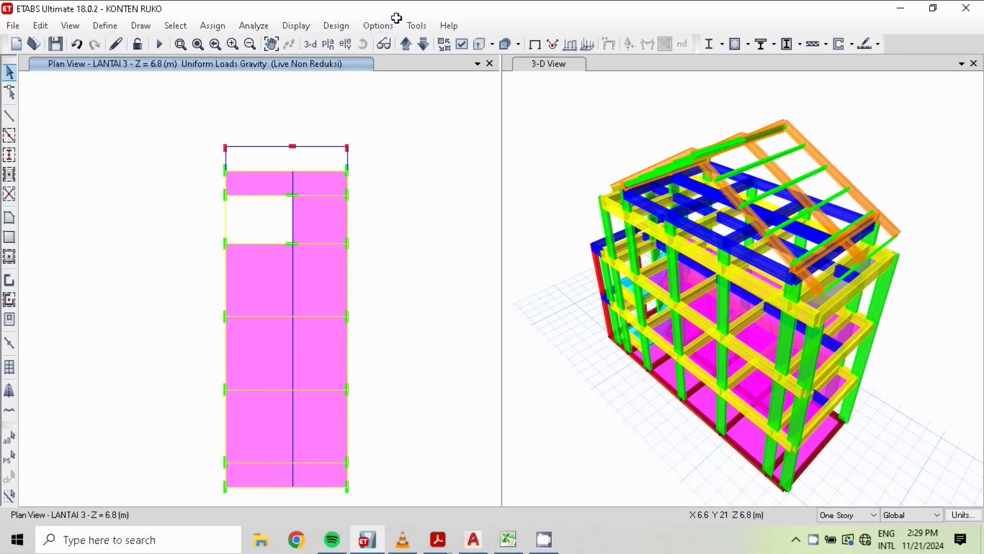
click(420, 45)
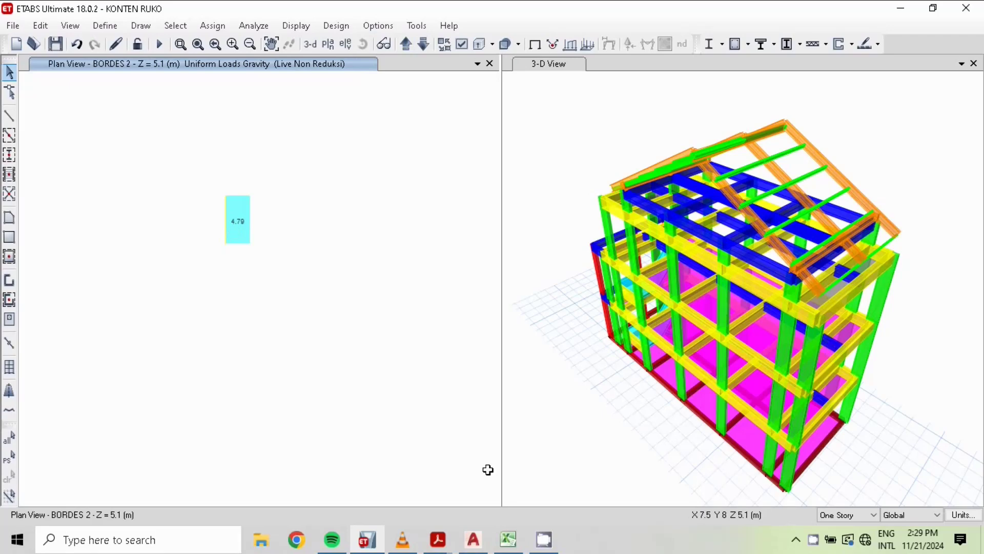
Look up the ATAP live load in Excel and select all four slab panels on the DAK ATAP plan in ETABS
click(508, 539)
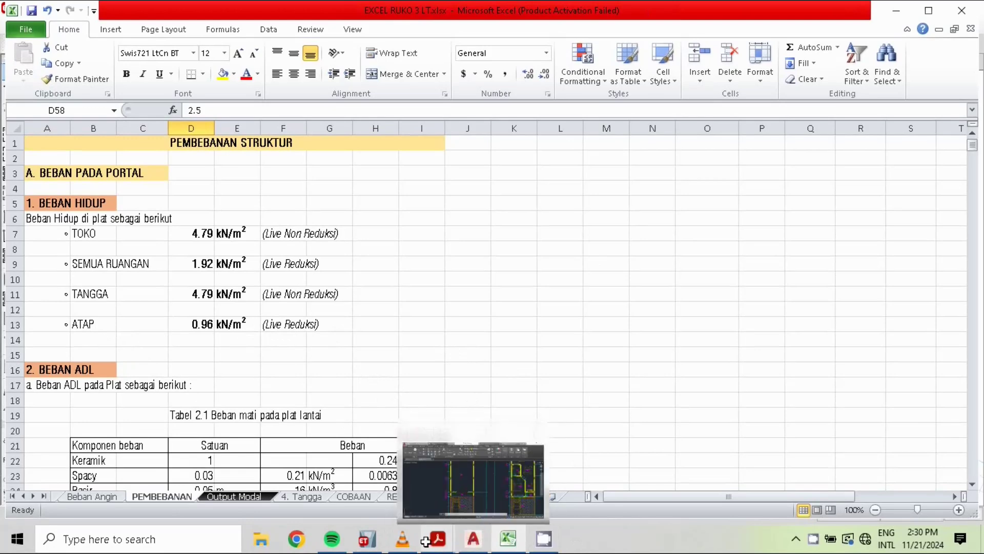
mouse_move(366, 539)
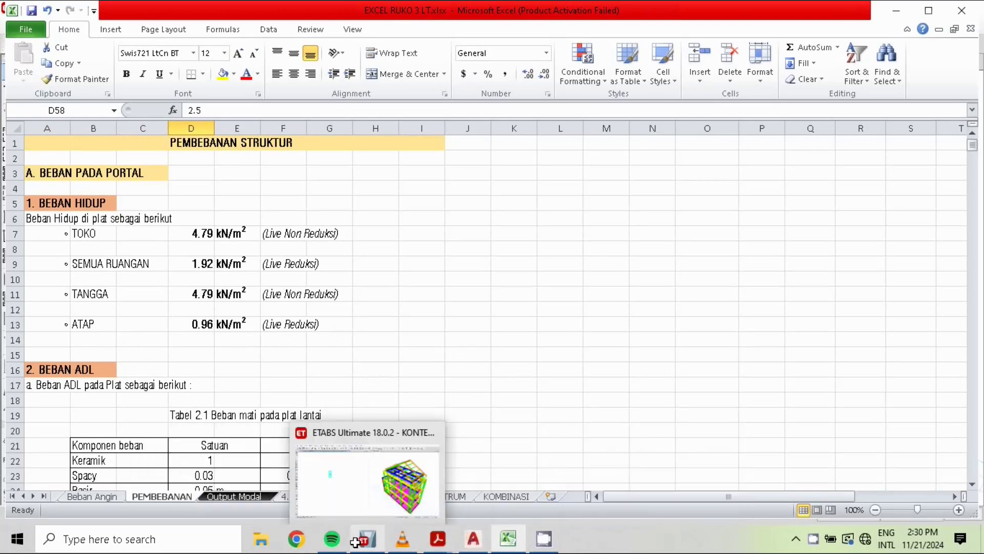
click(384, 505)
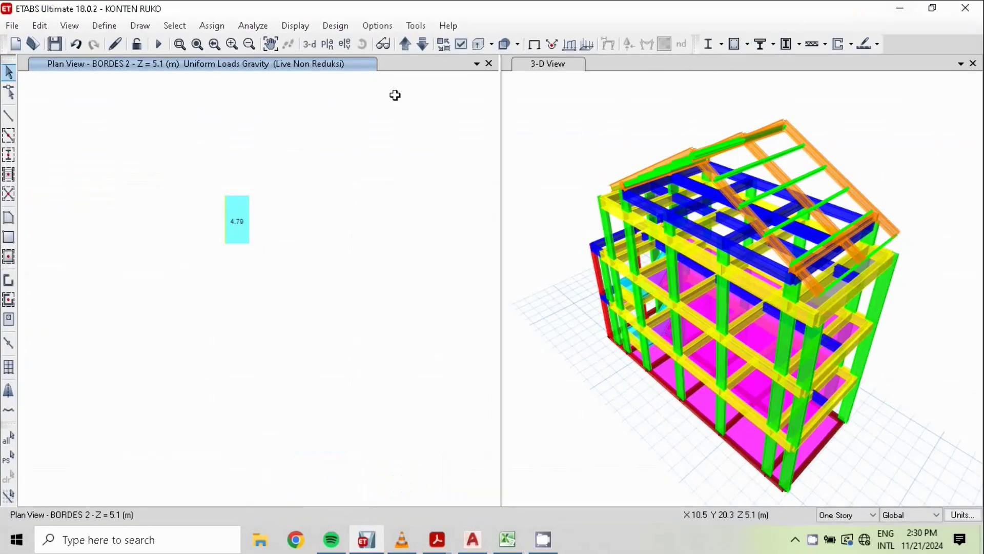
click(404, 44)
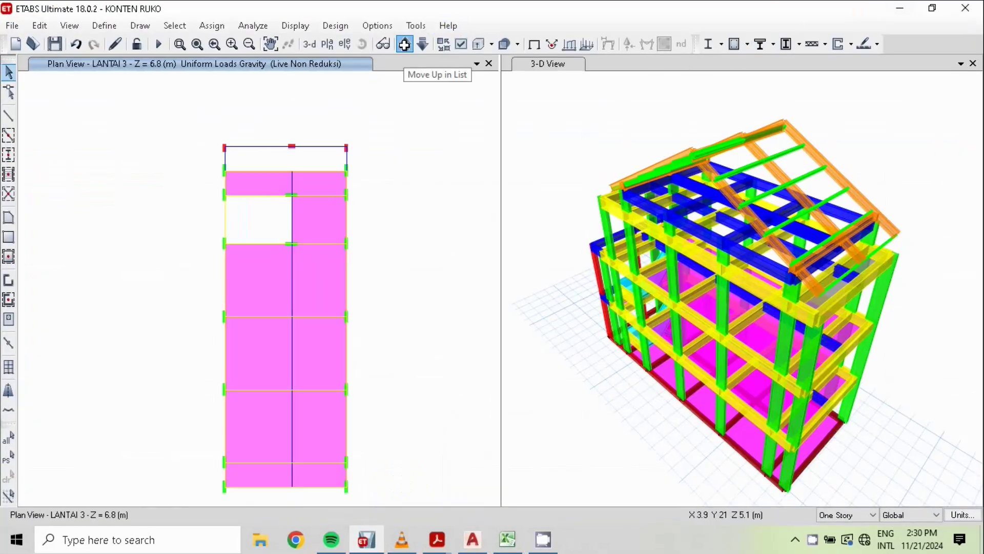
click(404, 44)
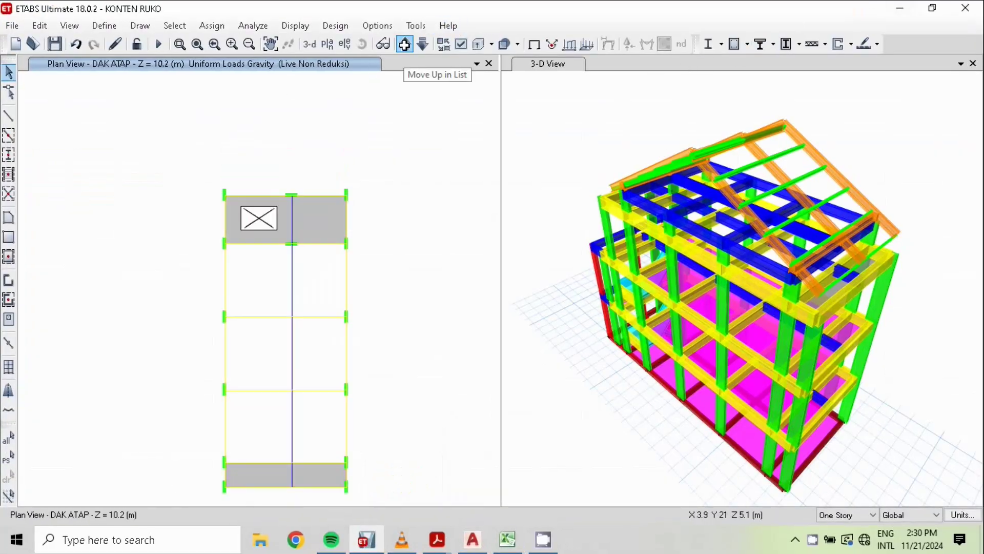
click(319, 219)
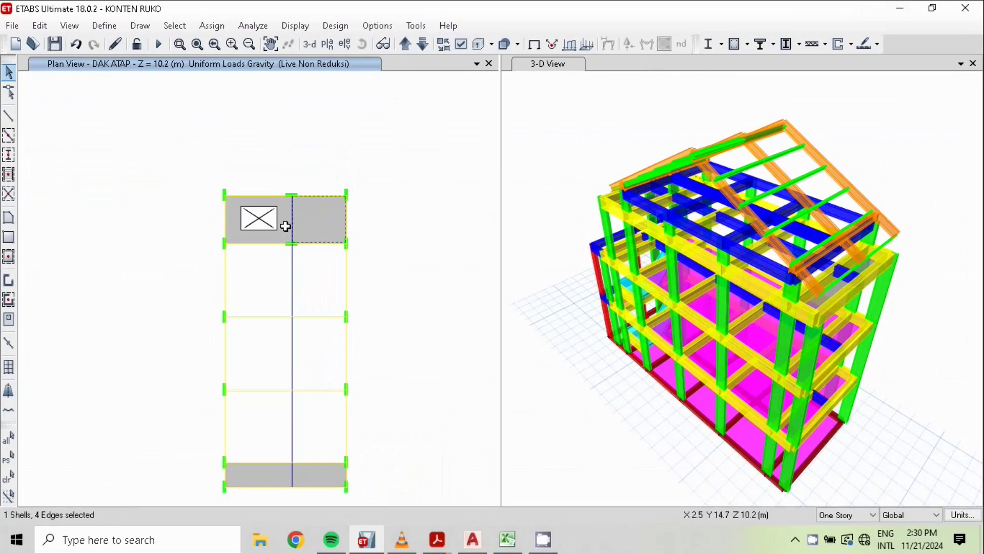
click(235, 233)
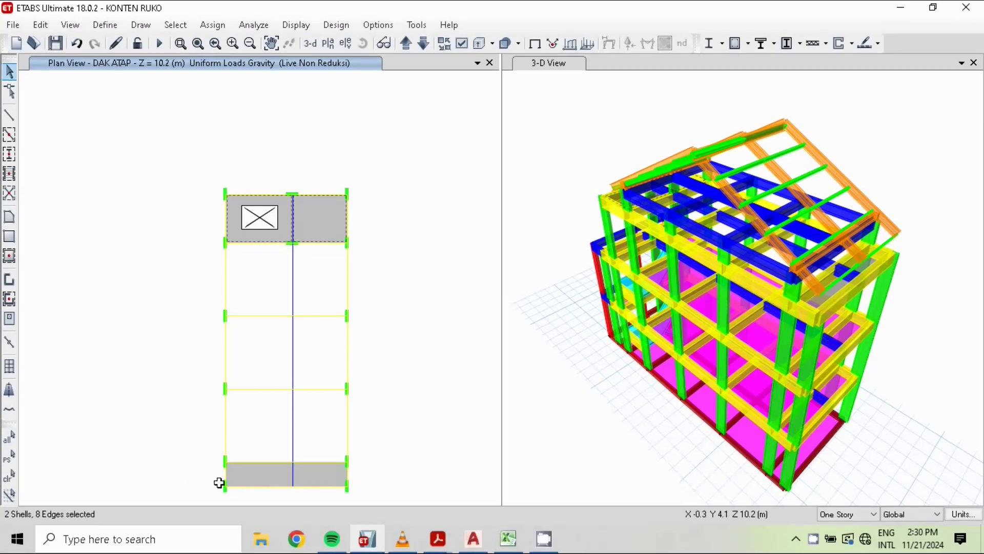
click(323, 471)
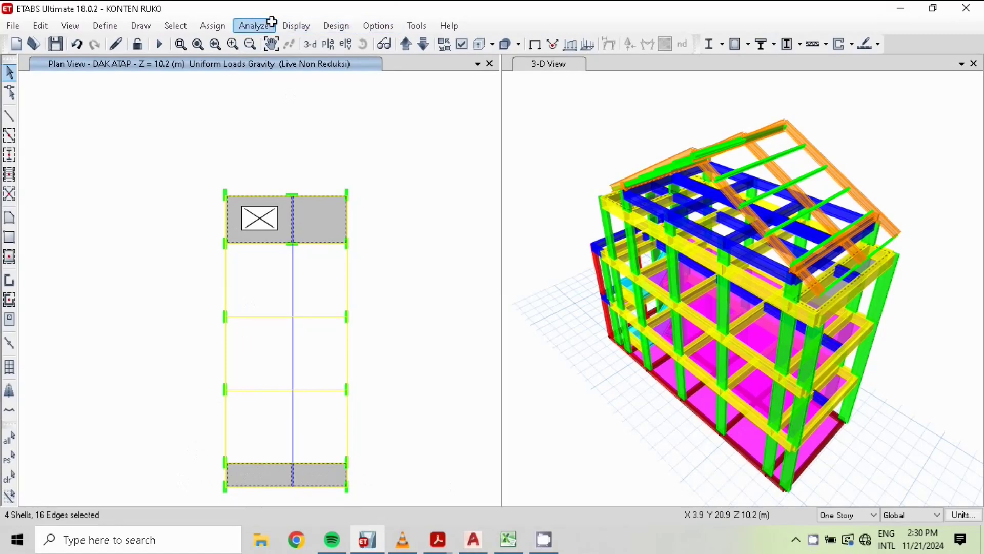
Assign a 0.96 kN/m² Live Reduksi uniform gravity load to the selected roof slabs, replacing existing loads
click(206, 26)
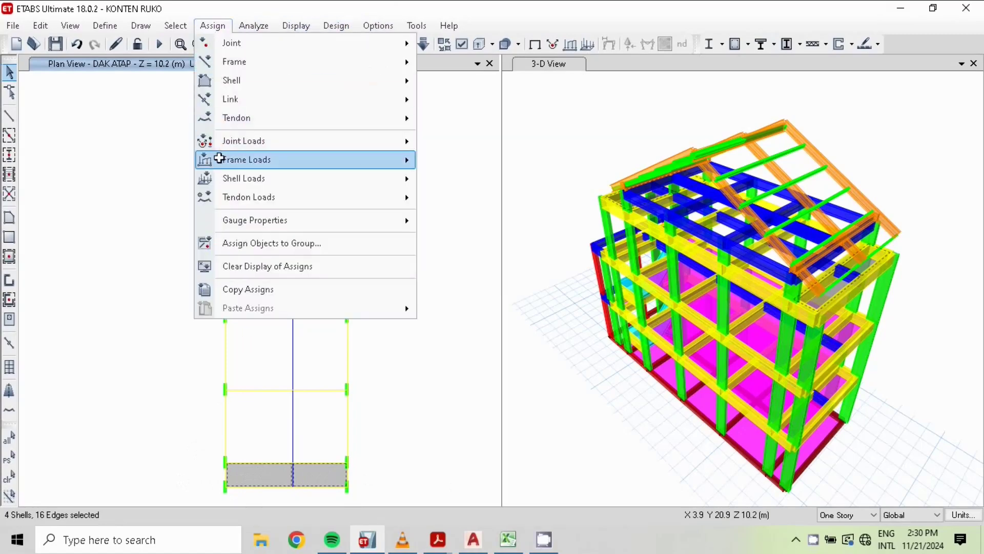
mouse_move(222, 184)
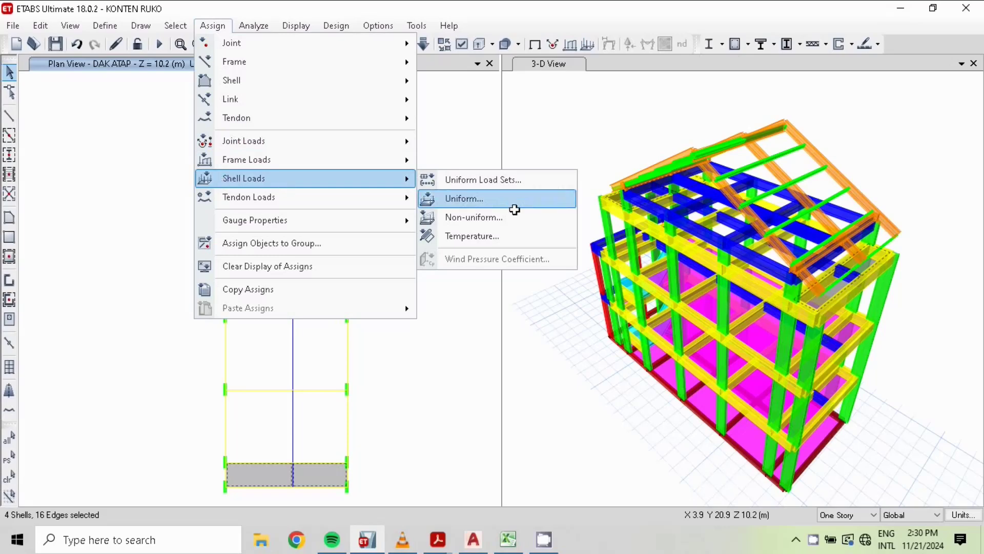
click(495, 200)
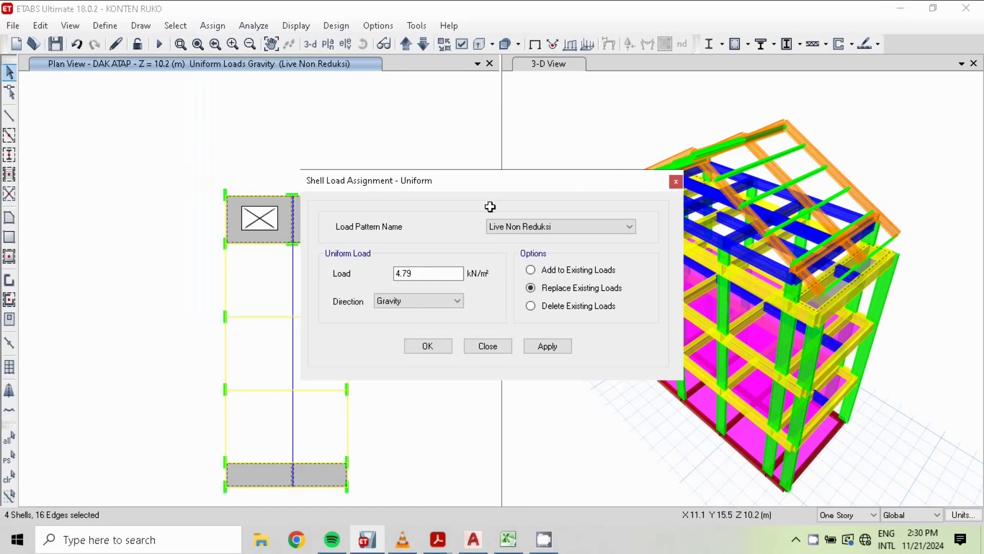
click(541, 225)
click(521, 260)
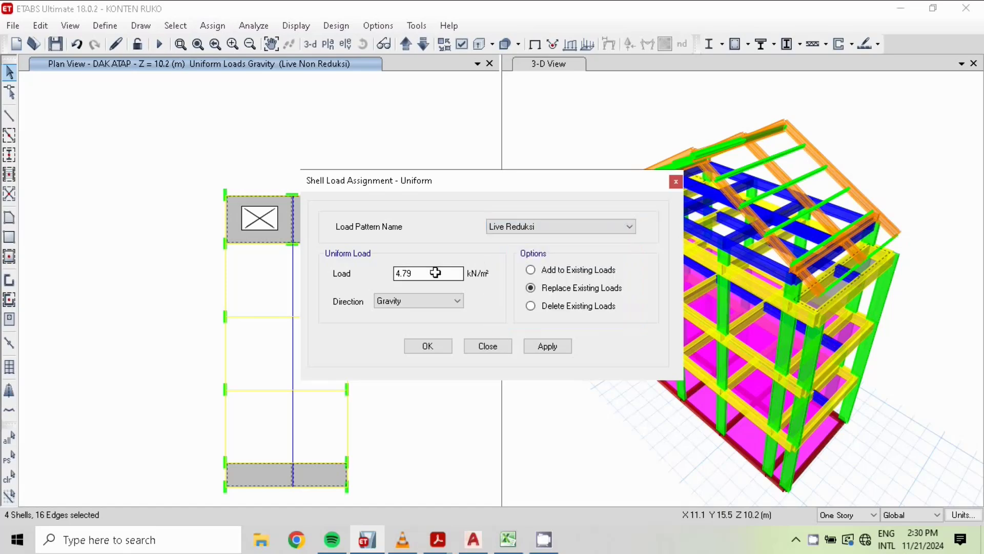
double_click(425, 277)
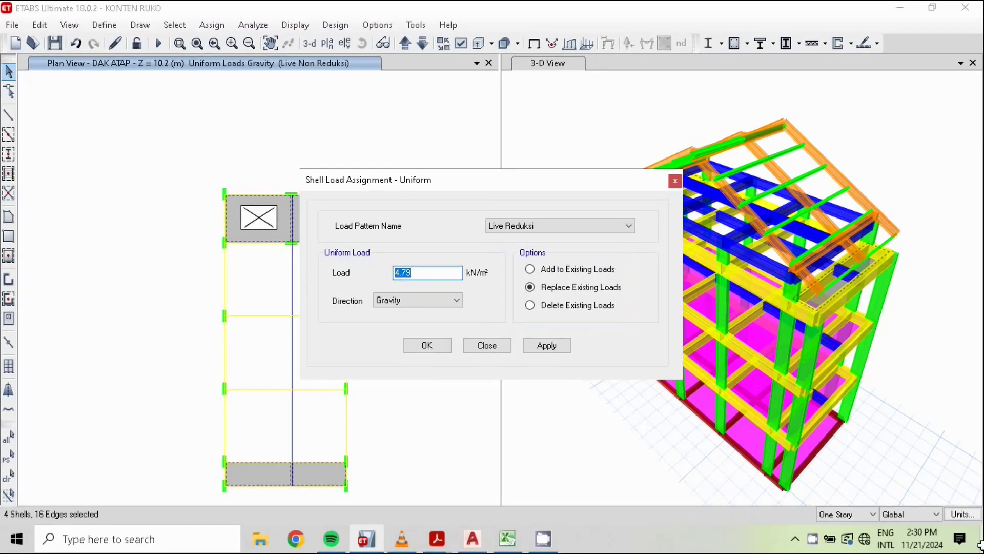
text(0)
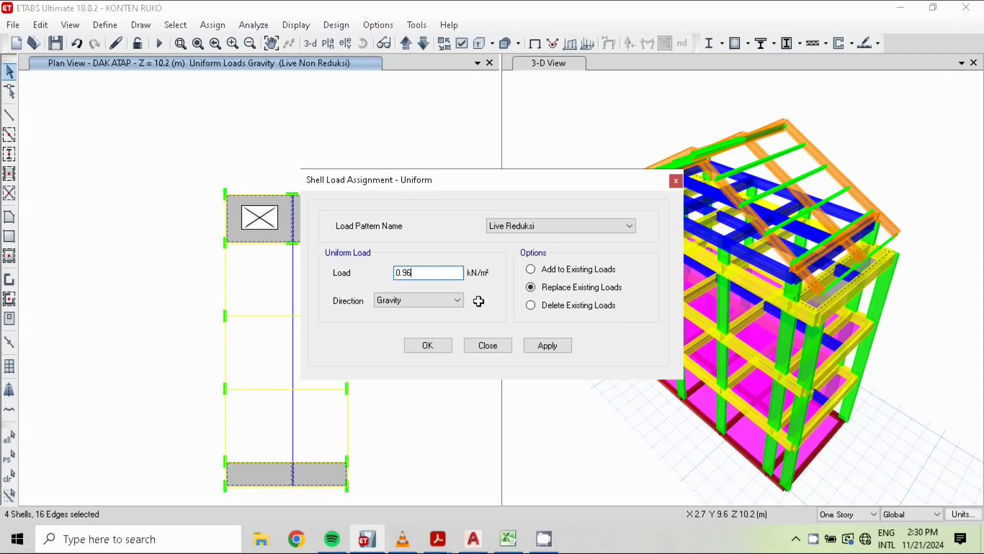
click(427, 345)
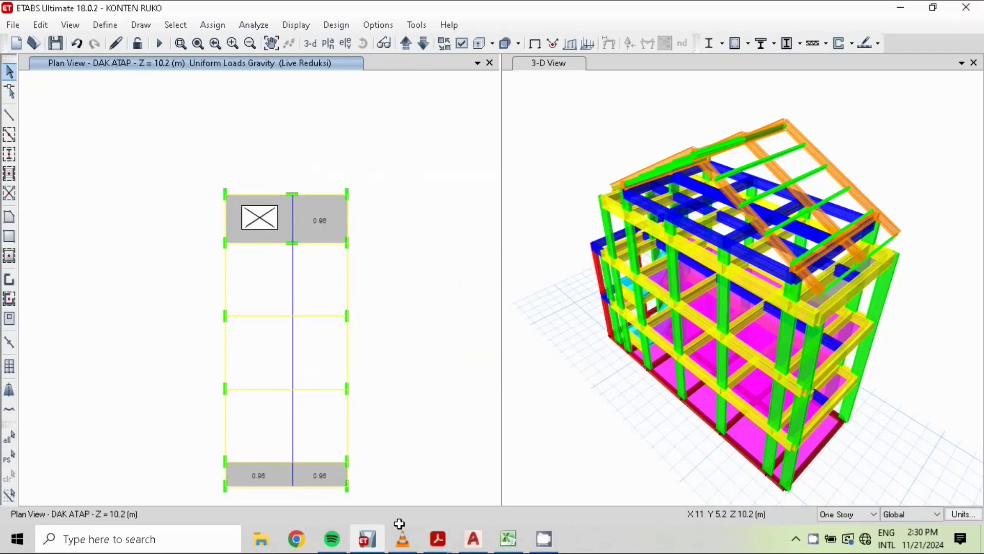
Look up the floor slab ADL table in Excel and select all slabs with the PLAT 12 CM and PLAT TANGGA properties in ETABS
click(499, 534)
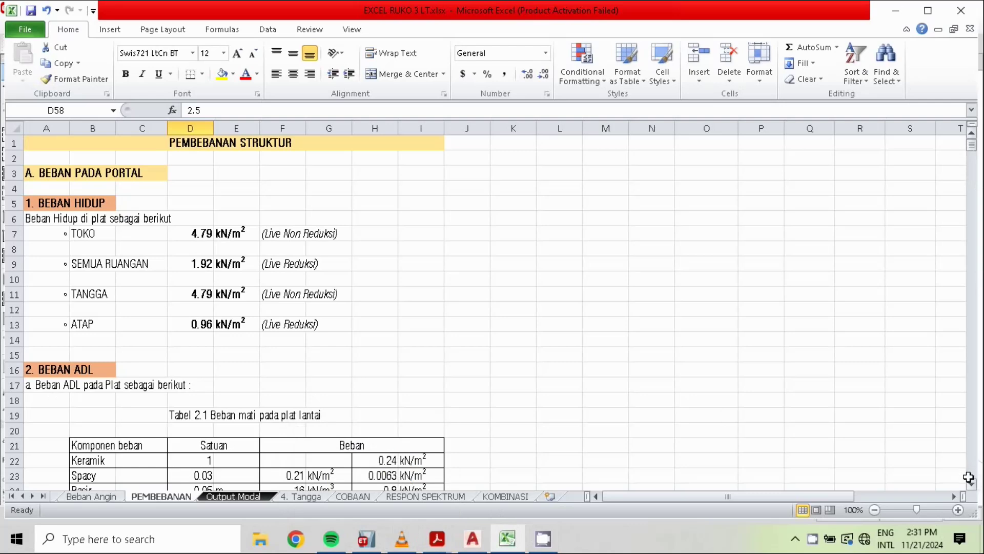
scroll(968, 477, down, 4)
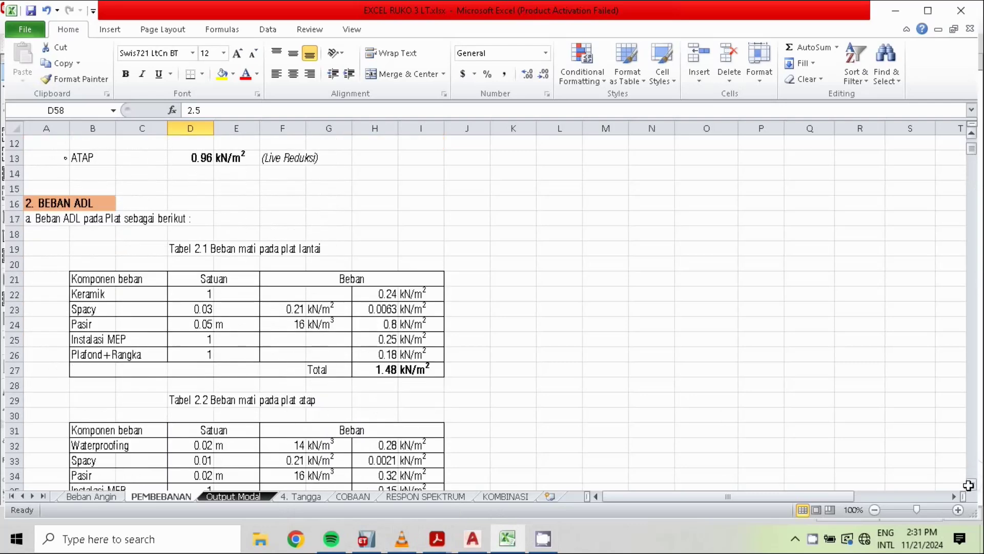
scroll(968, 485, down, 2)
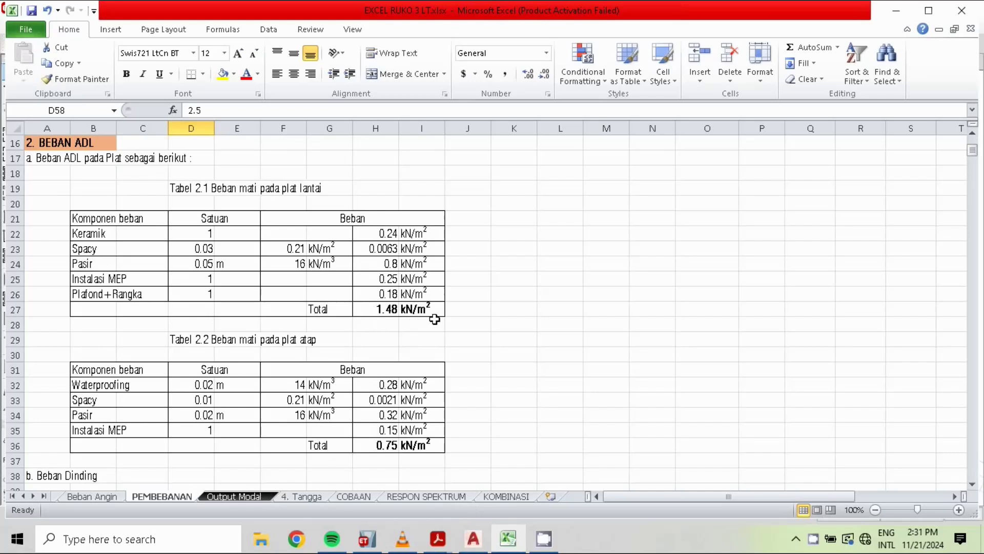
click(364, 539)
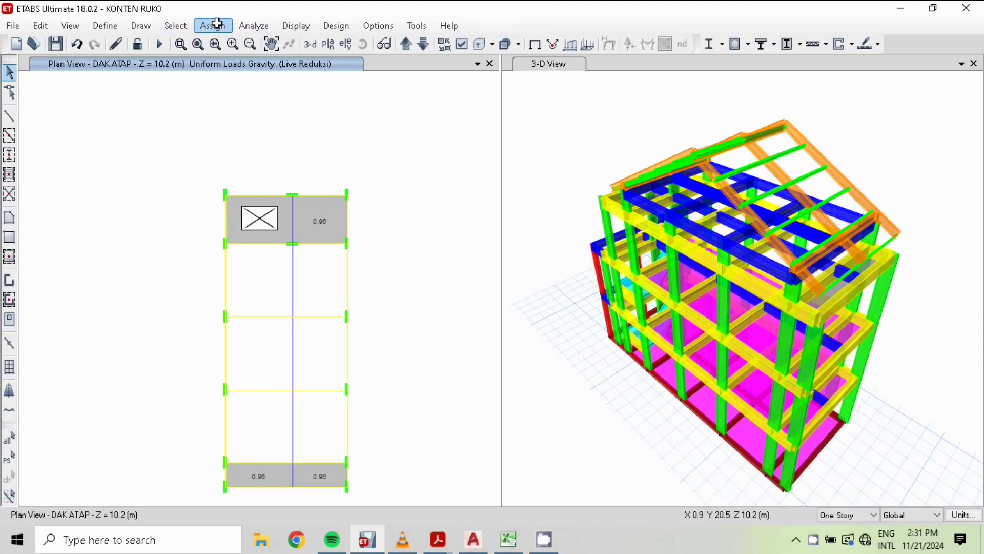
click(175, 25)
mouse_move(198, 43)
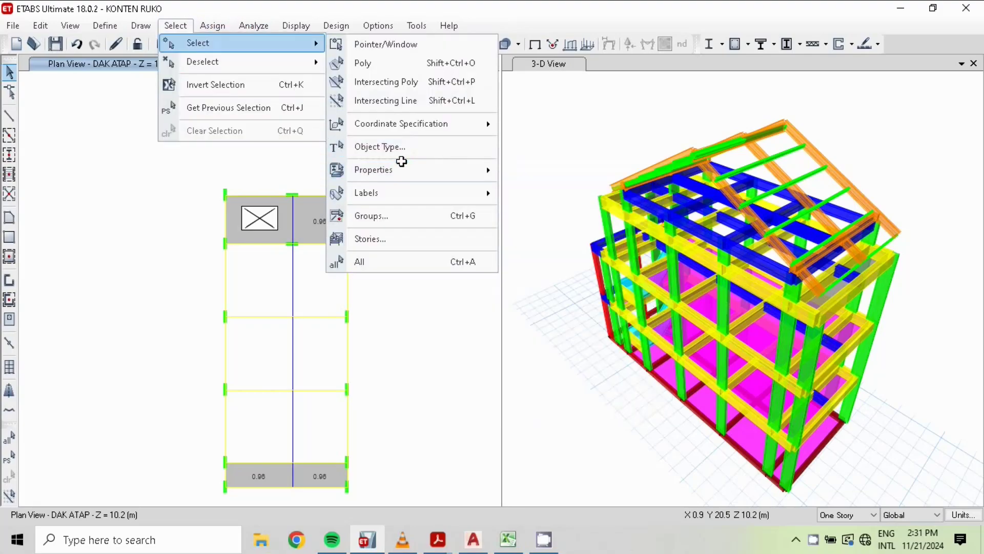
mouse_move(399, 167)
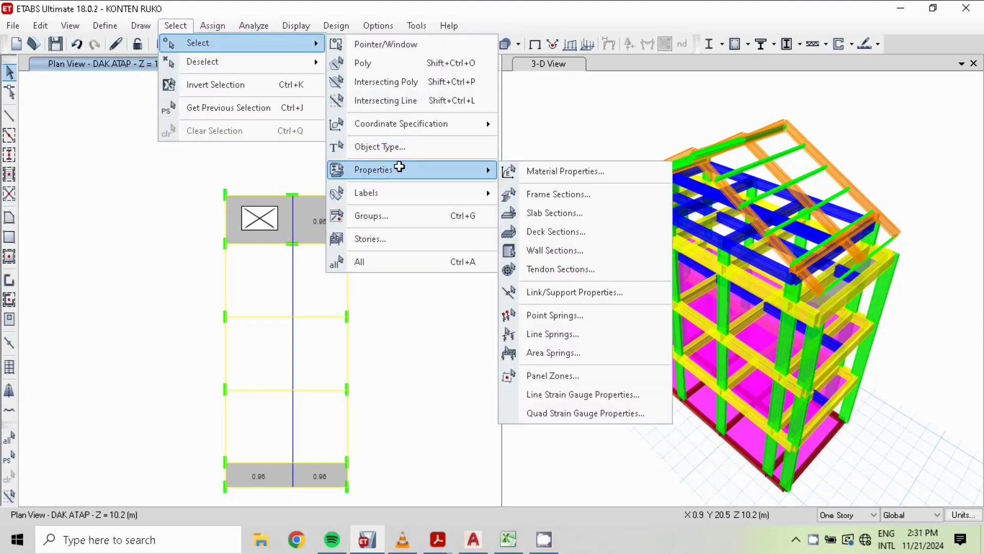
click(576, 214)
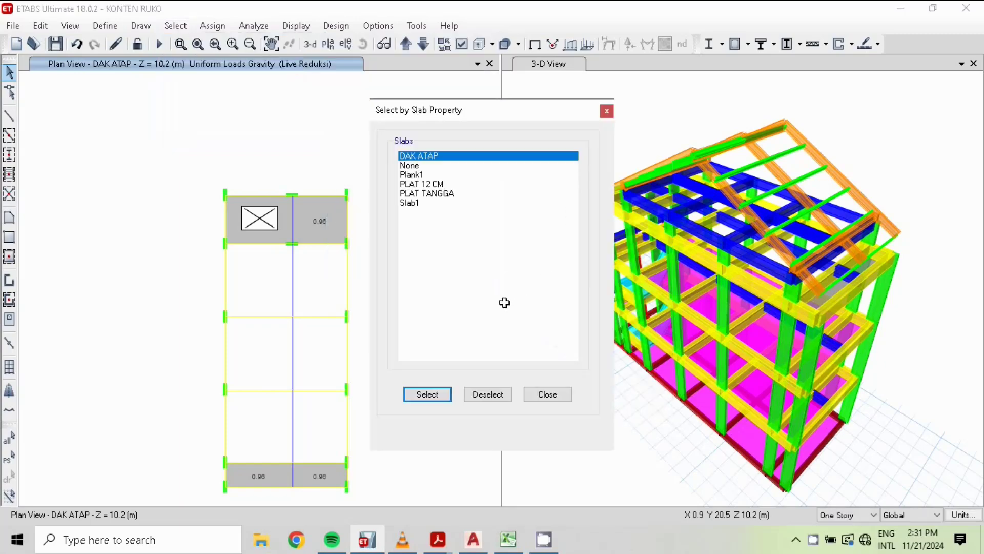
click(421, 185)
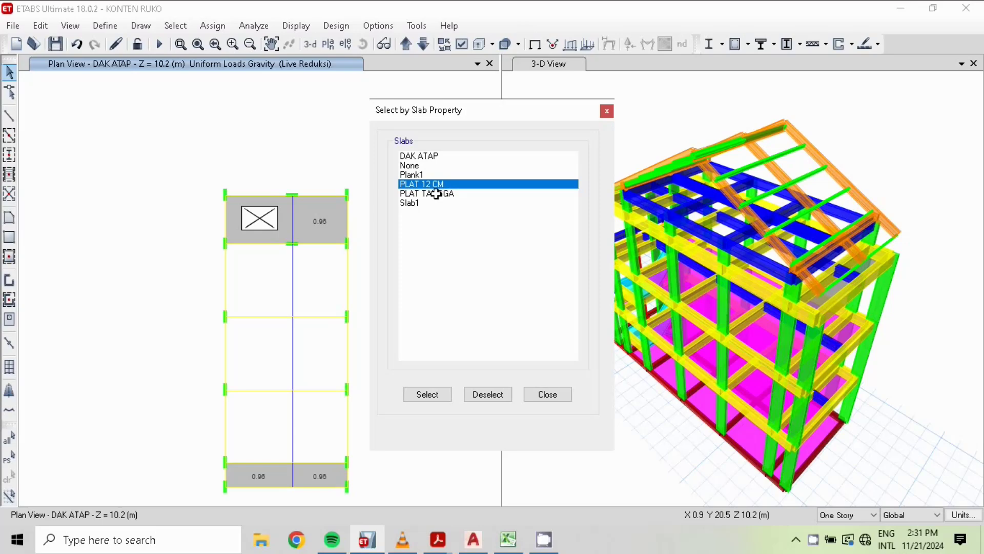
ctrl+click(437, 194)
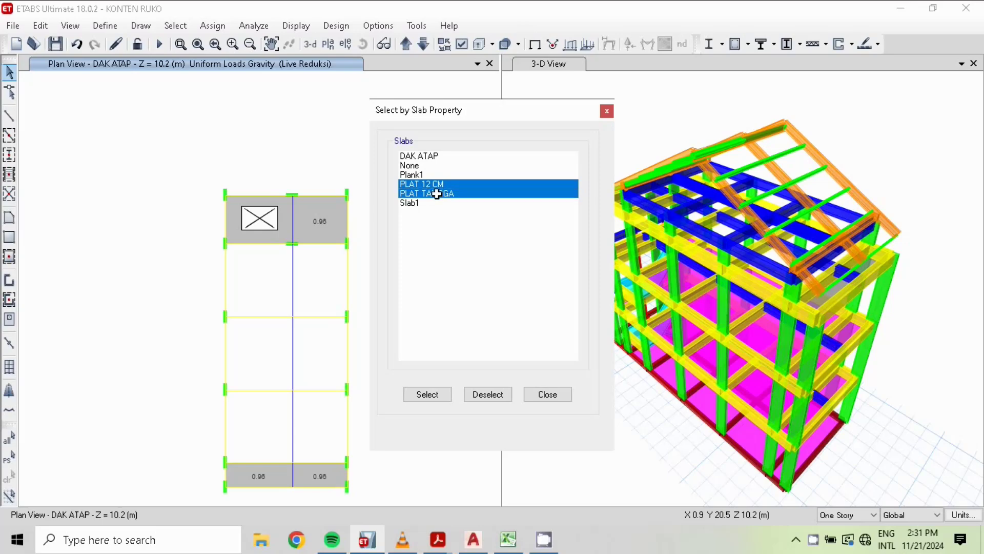
click(421, 393)
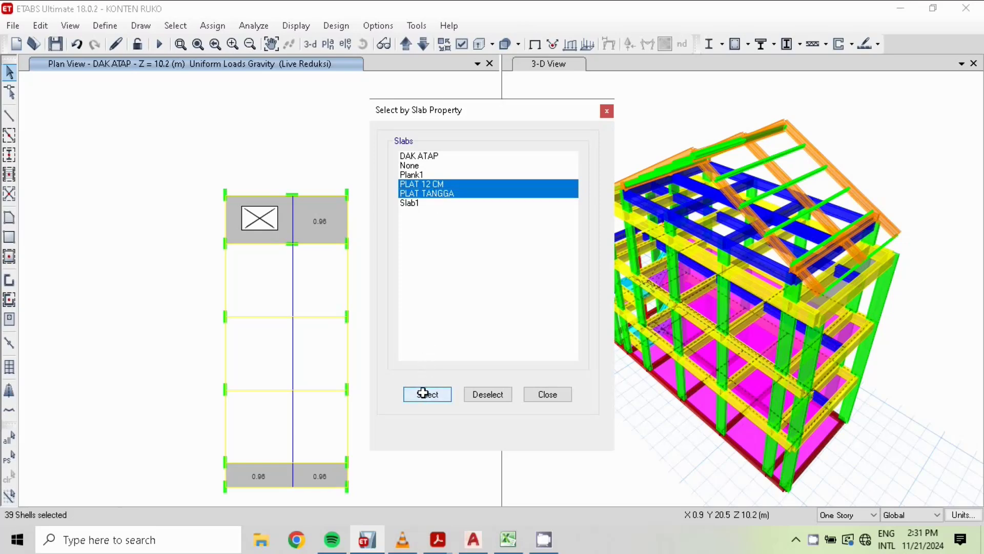
click(548, 393)
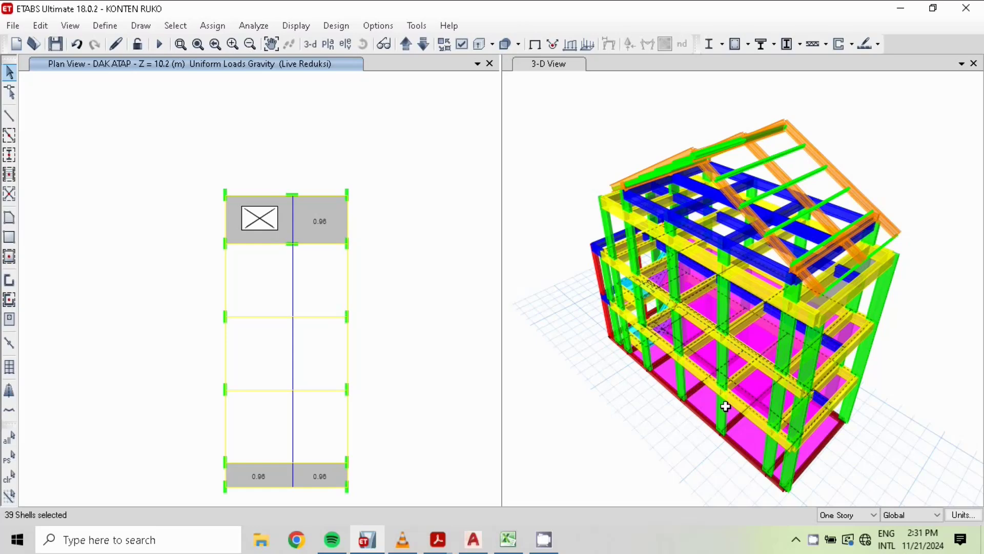
Assign the 1.48 kN/m² ADL uniform gravity load from Excel to the selected floor and stair slabs and check it on the LANTAI 3 plan
click(201, 25)
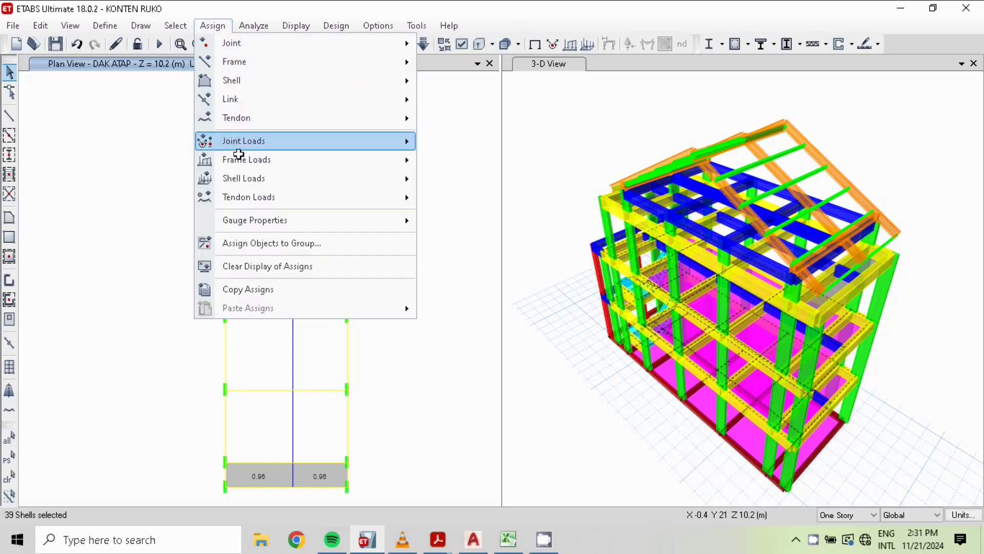
mouse_move(243, 158)
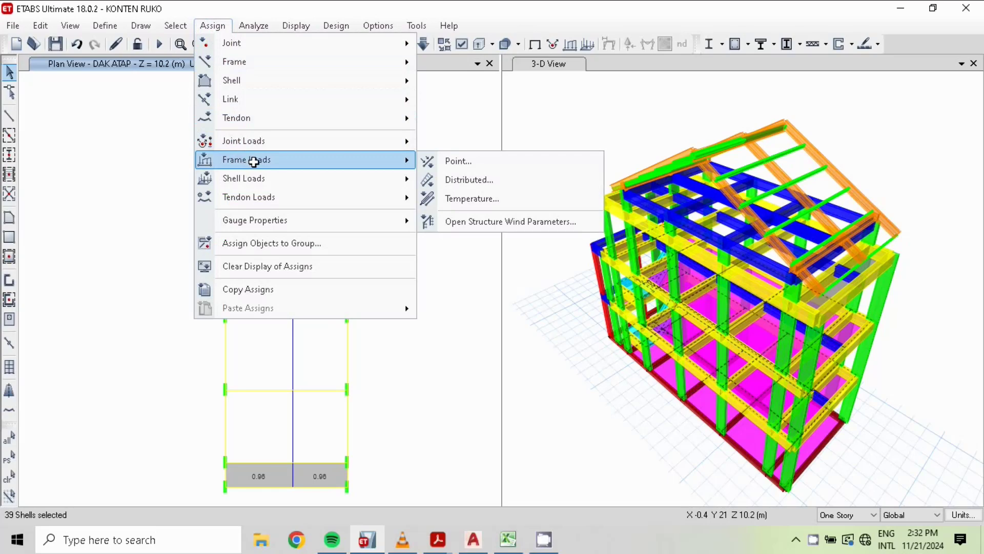
mouse_move(251, 177)
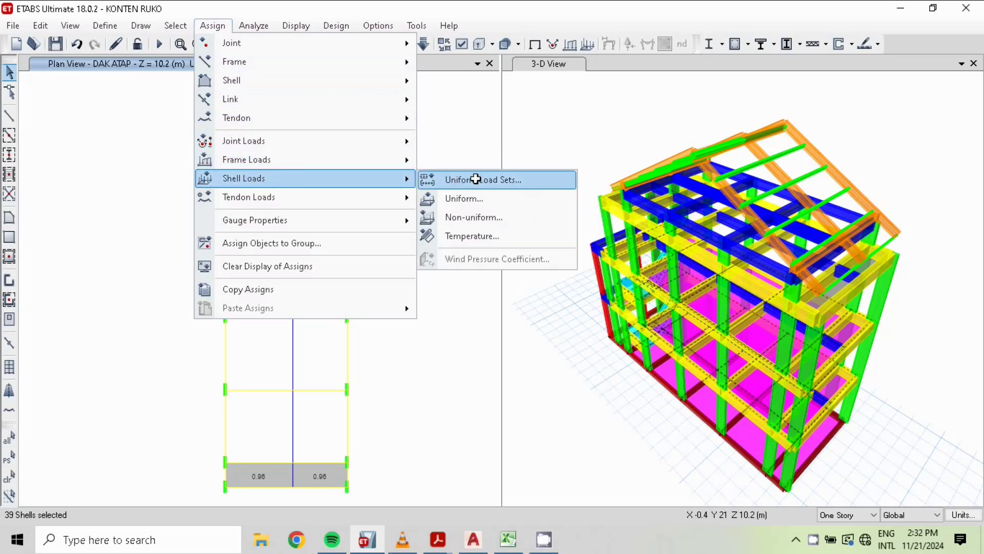
click(471, 201)
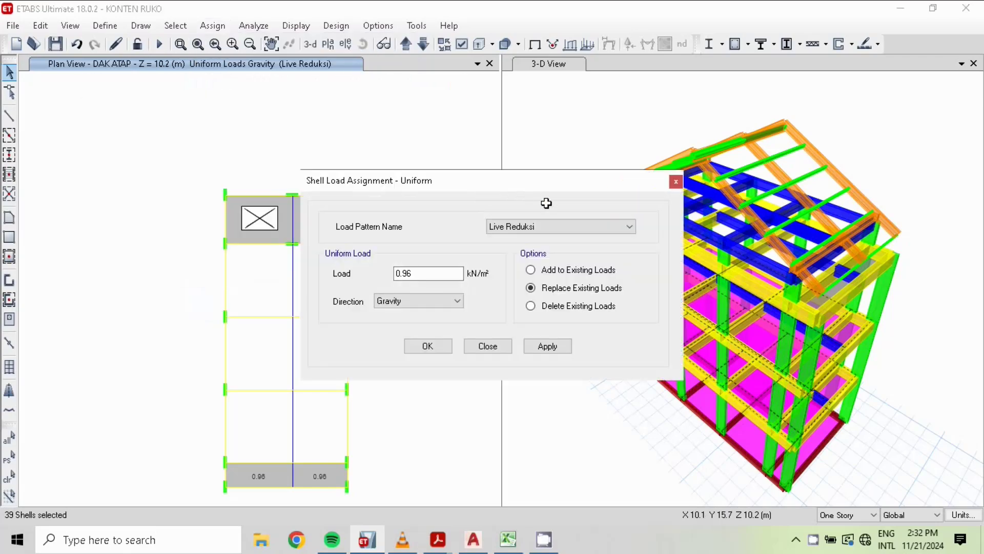
click(552, 228)
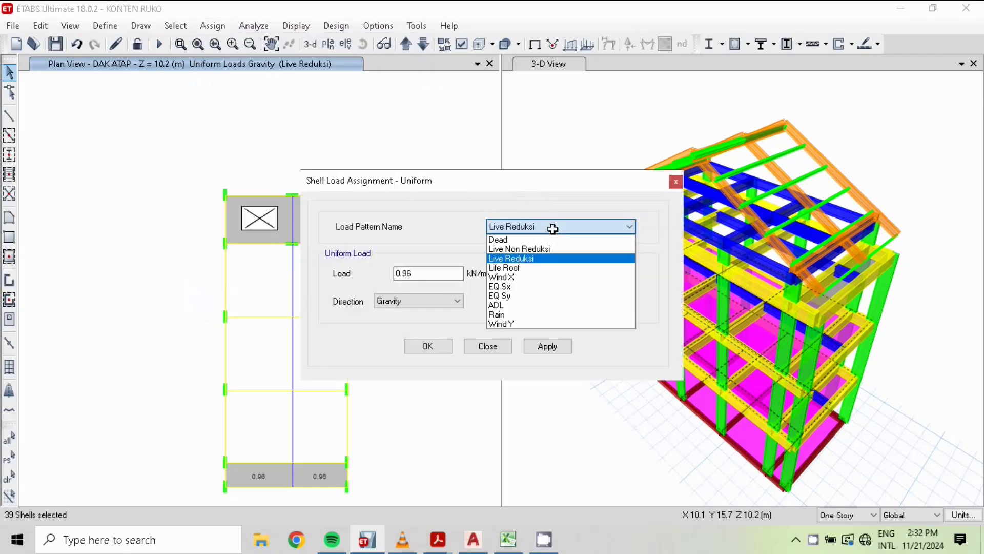
click(528, 304)
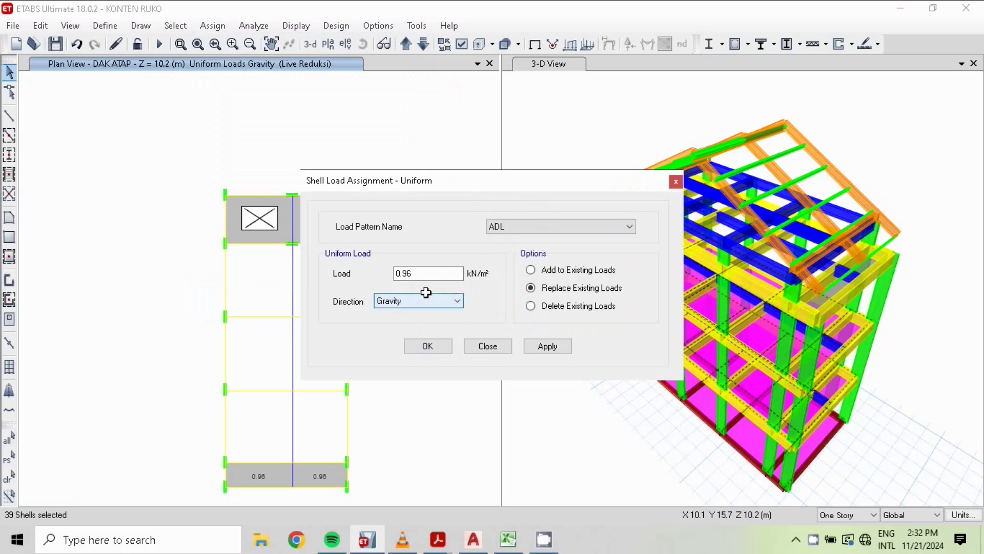
drag(417, 273, 394, 274)
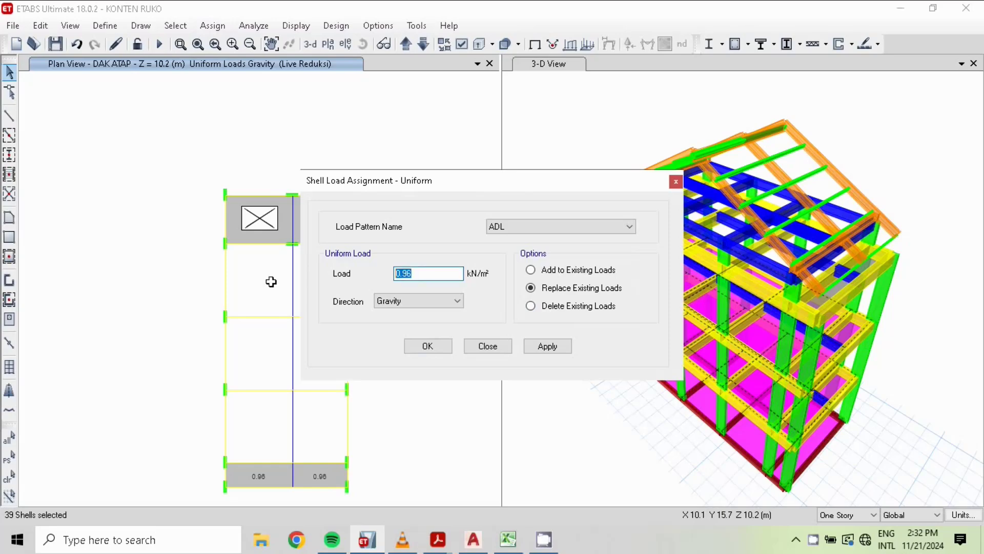
click(506, 539)
click(506, 539)
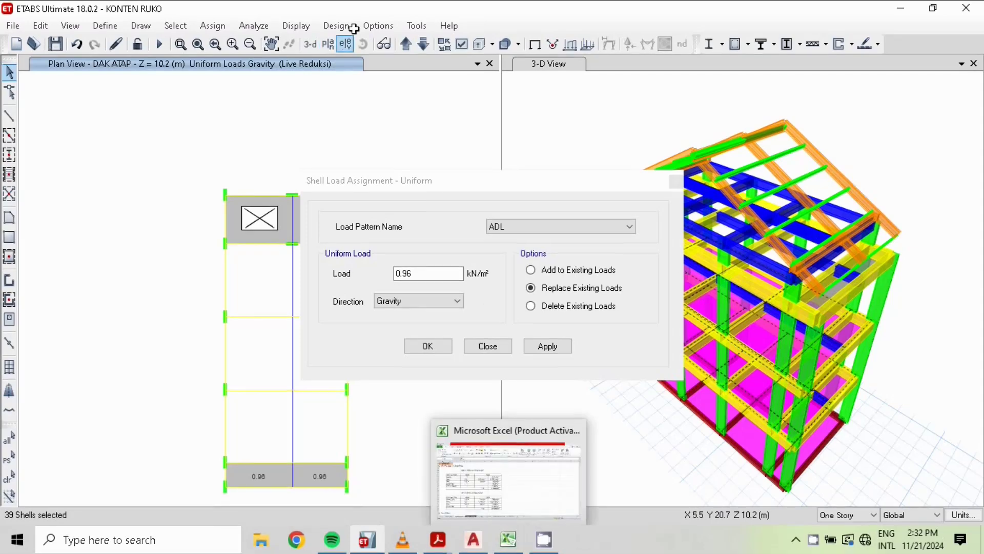
double_click(414, 273)
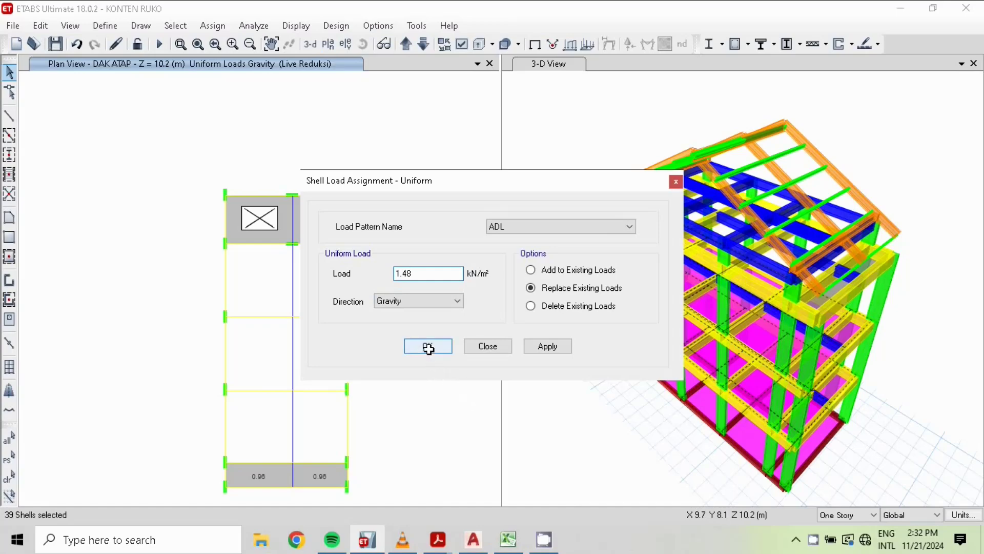
click(529, 270)
click(428, 345)
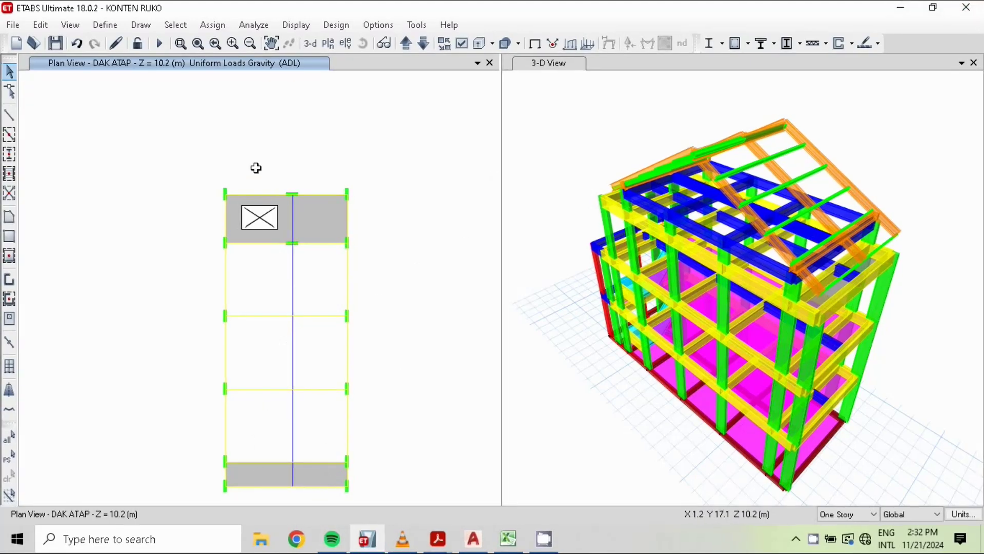
click(423, 43)
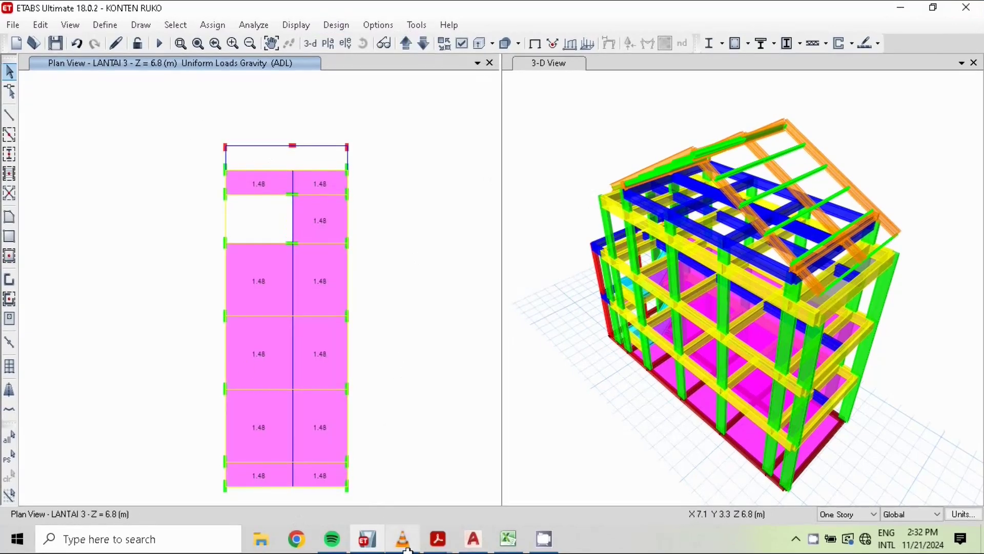
Look up the roof slab ADL table in Excel, then select all slabs with the DAK ATAP property in ETABS and show the DAK ATAP plan
click(510, 538)
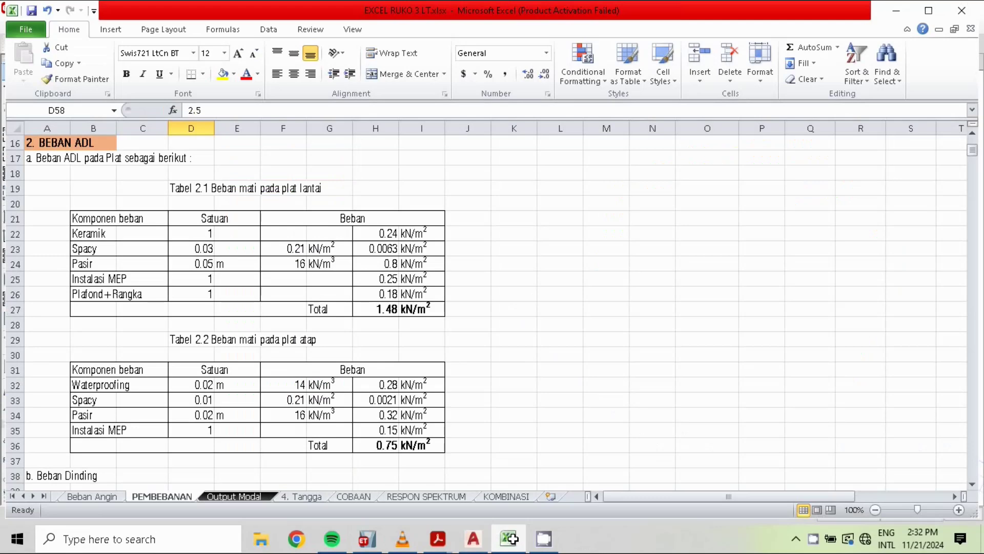
click(511, 538)
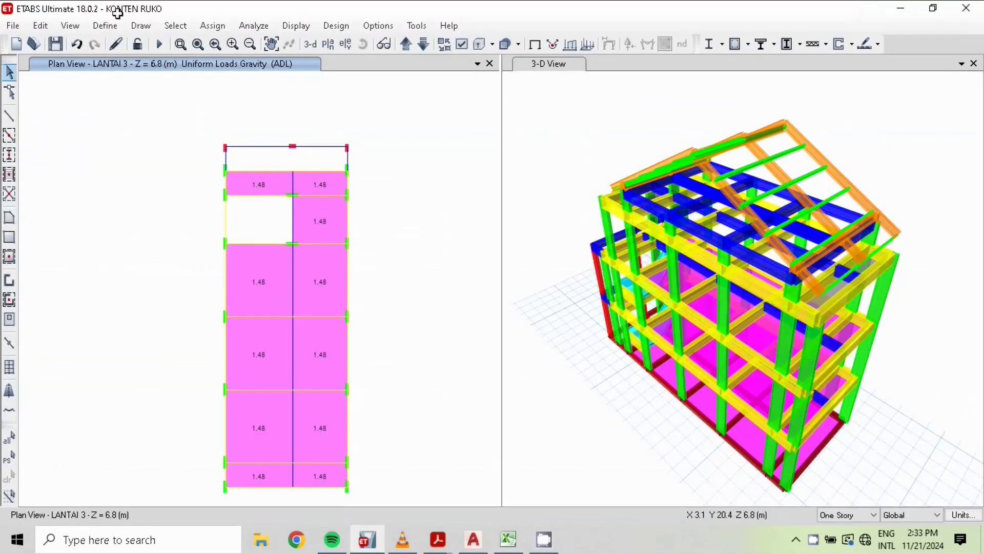
click(165, 21)
mouse_move(169, 42)
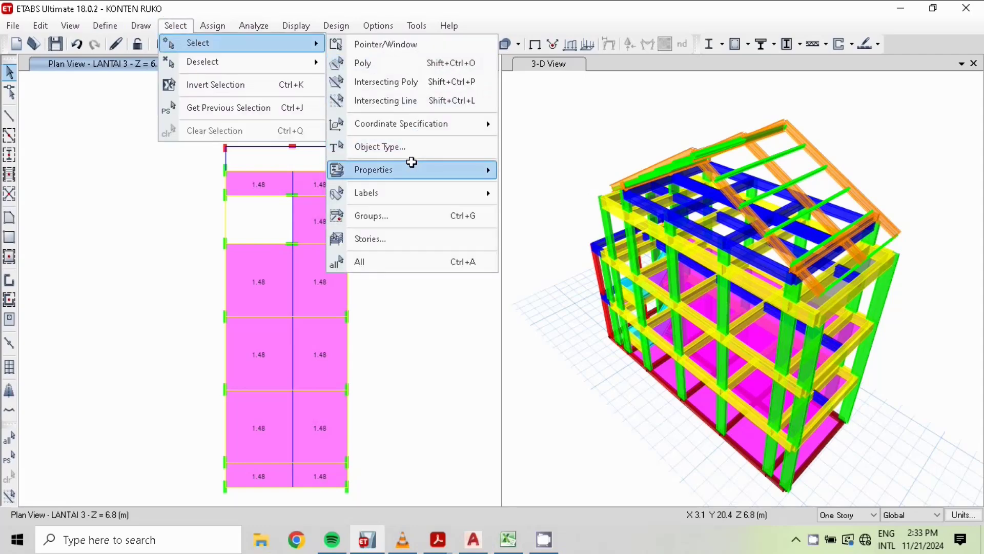
mouse_move(411, 162)
click(558, 213)
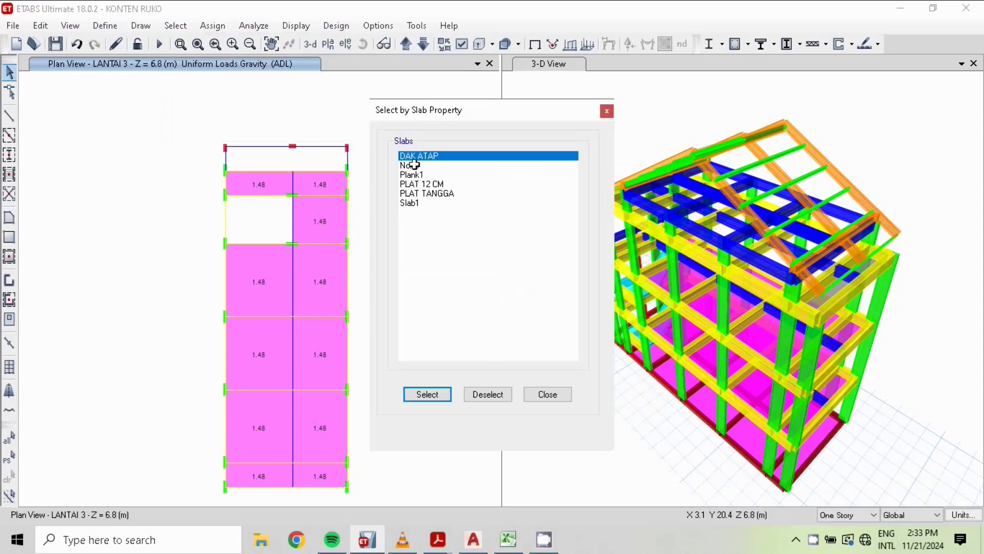
click(426, 394)
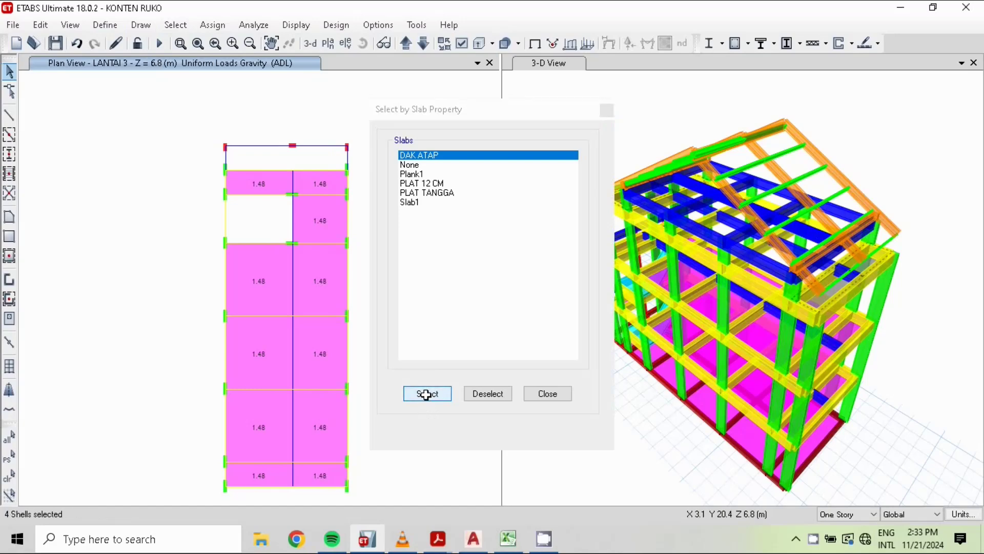
click(548, 394)
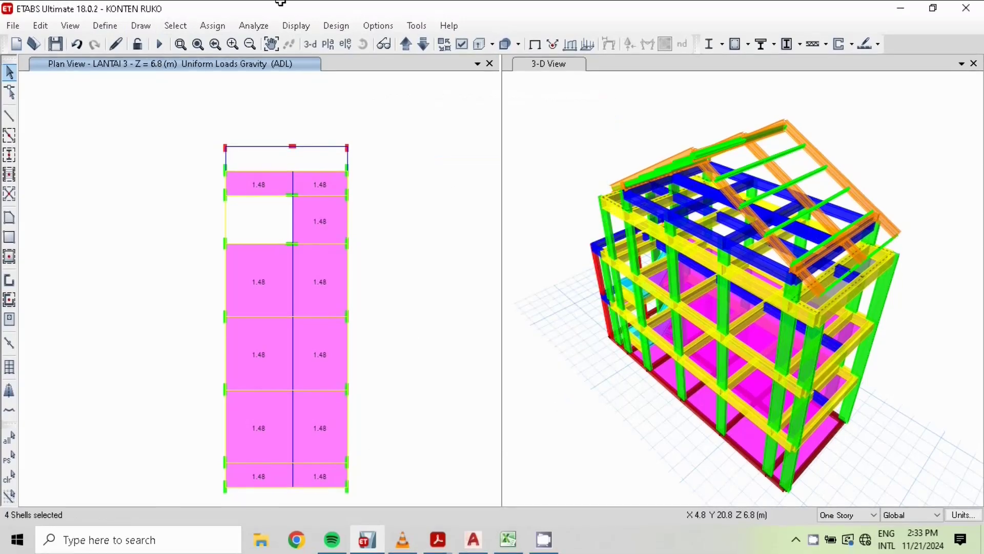
click(403, 45)
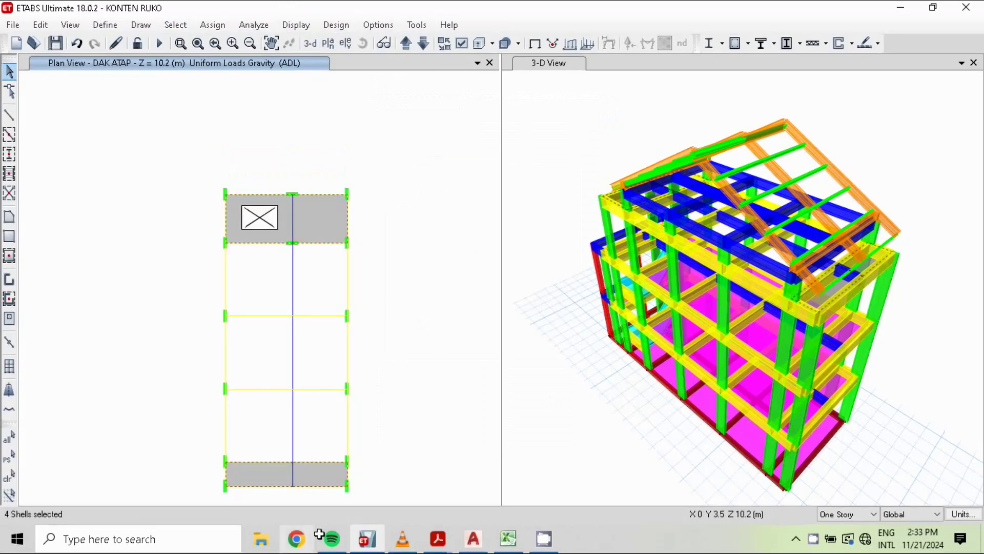
Assign a 0.75 kN/m² ADL uniform gravity load to the selected roof slabs, replacing existing loads, after checking the value in Excel
click(211, 24)
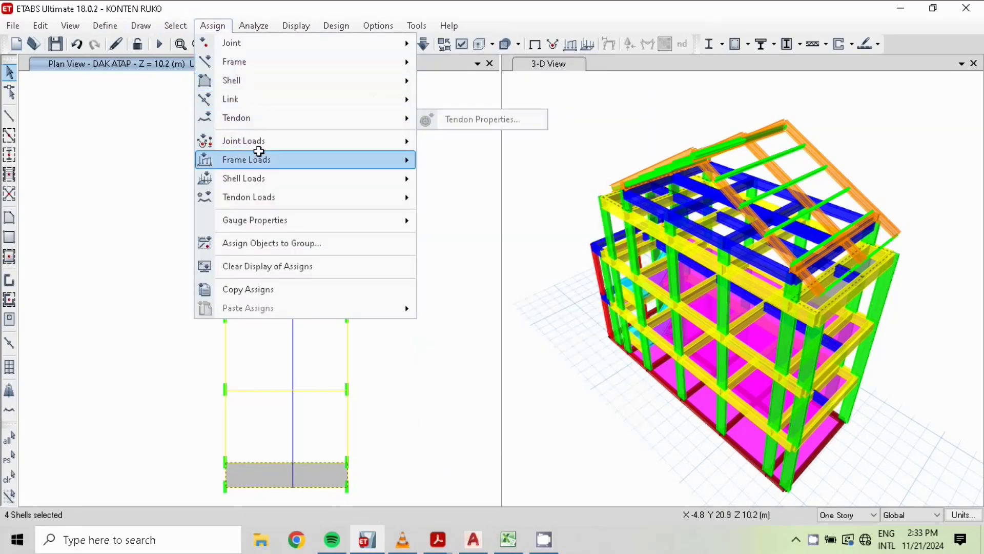
mouse_move(251, 173)
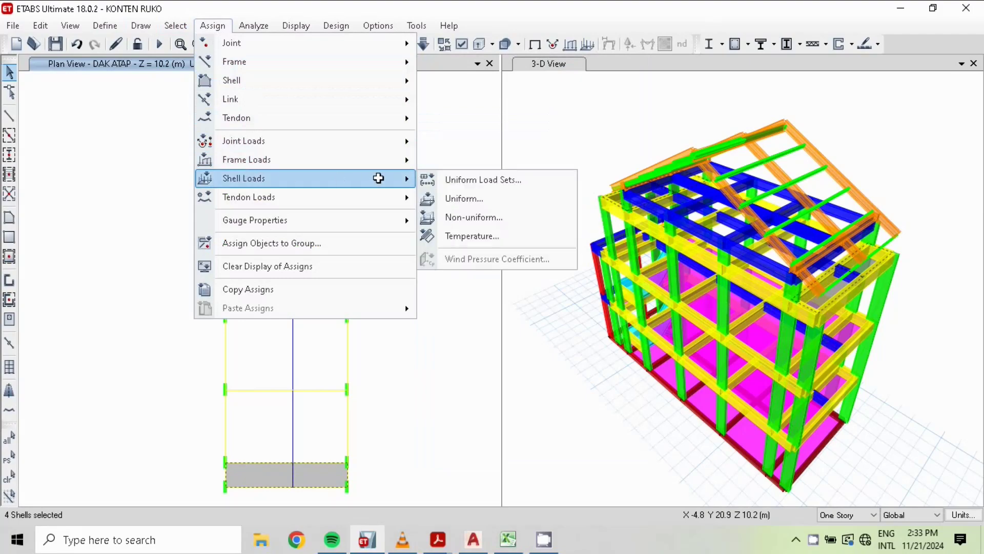
click(472, 200)
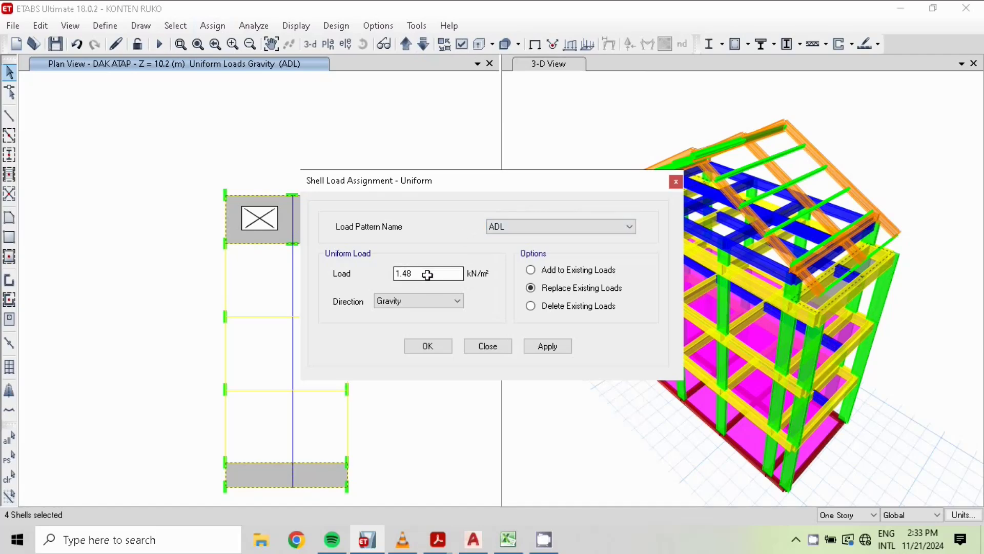
drag(430, 273, 288, 274)
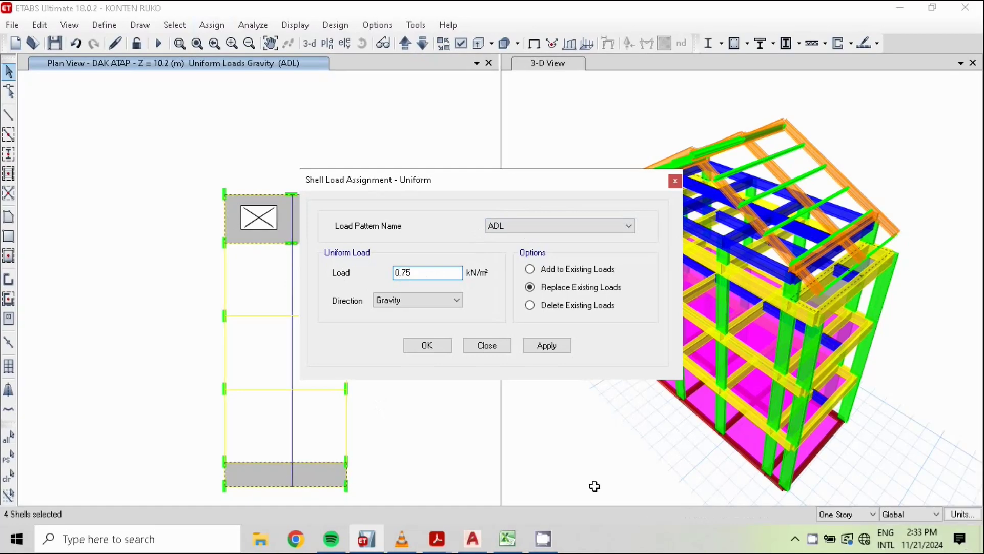
click(508, 539)
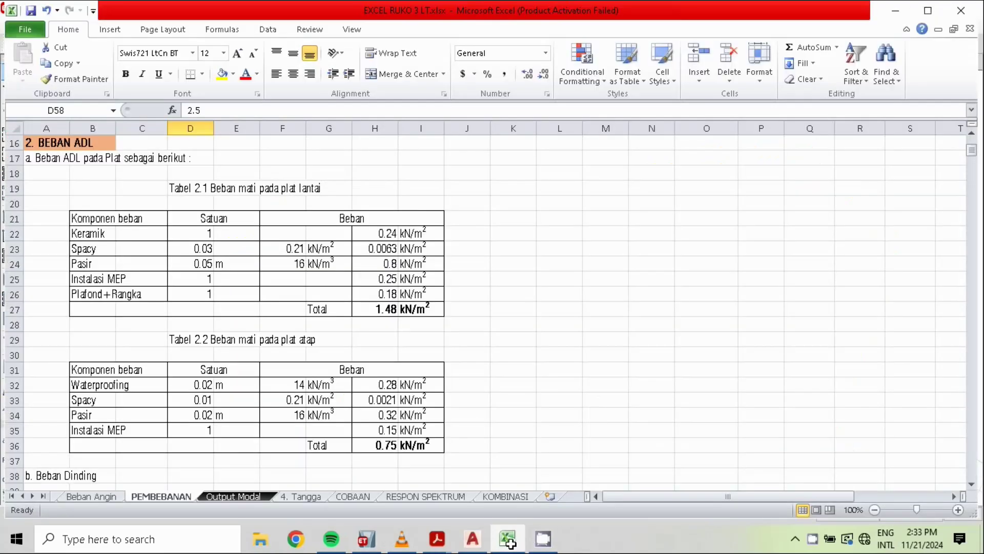
click(508, 539)
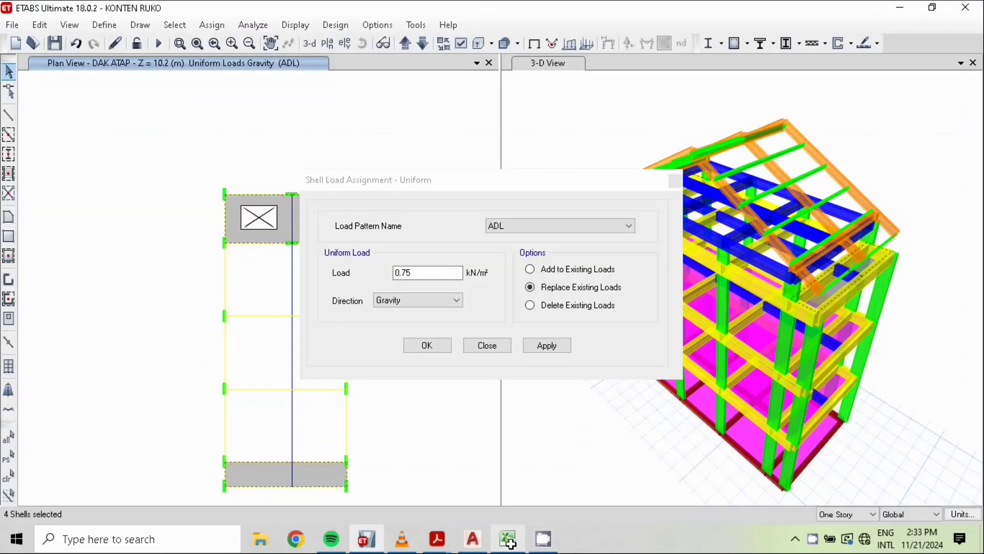
click(427, 346)
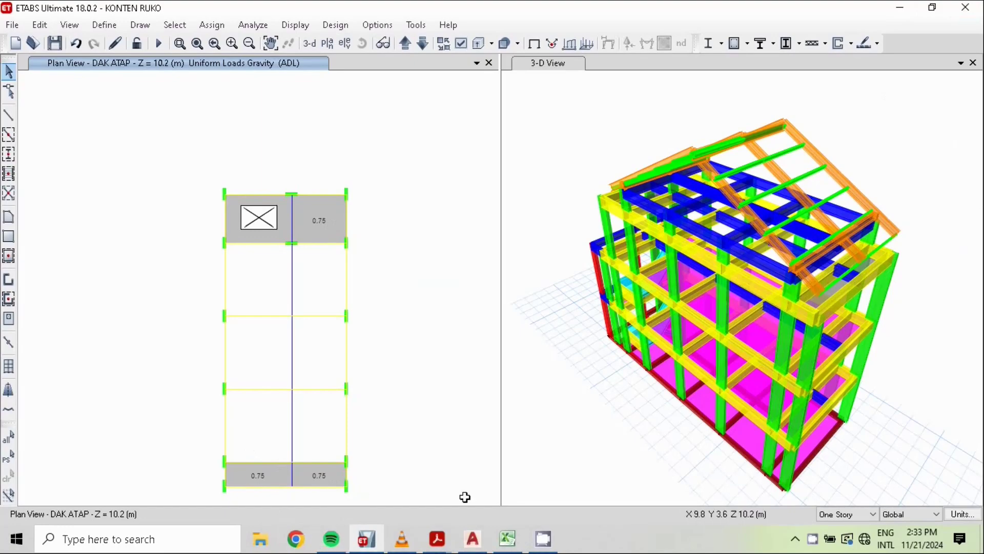
Switch to Excel and examine the wall load (Beban Dinding) calculation on the PEMBEBANAN sheet
click(507, 538)
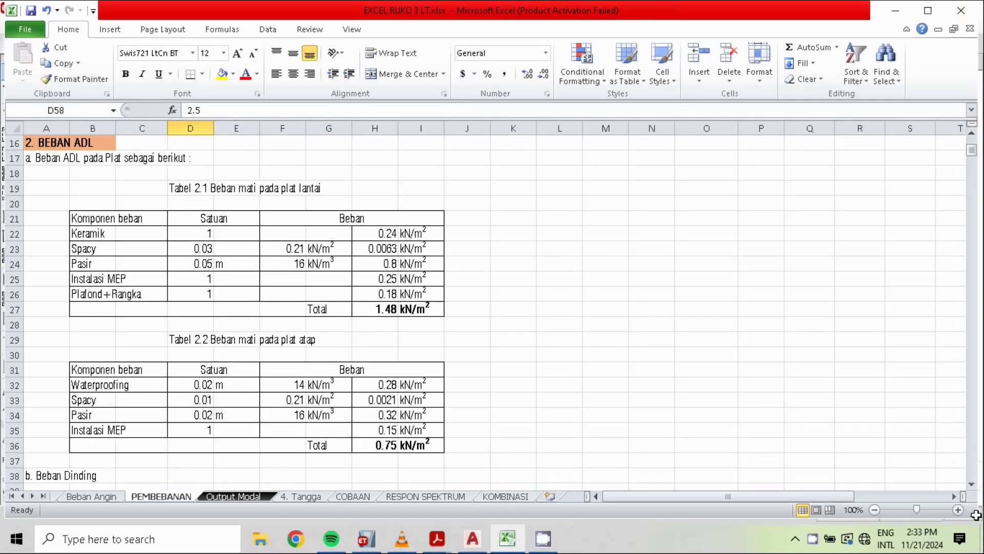
click(971, 486)
click(971, 486)
click(971, 485)
click(970, 486)
click(970, 486)
scroll(970, 486, down, 4)
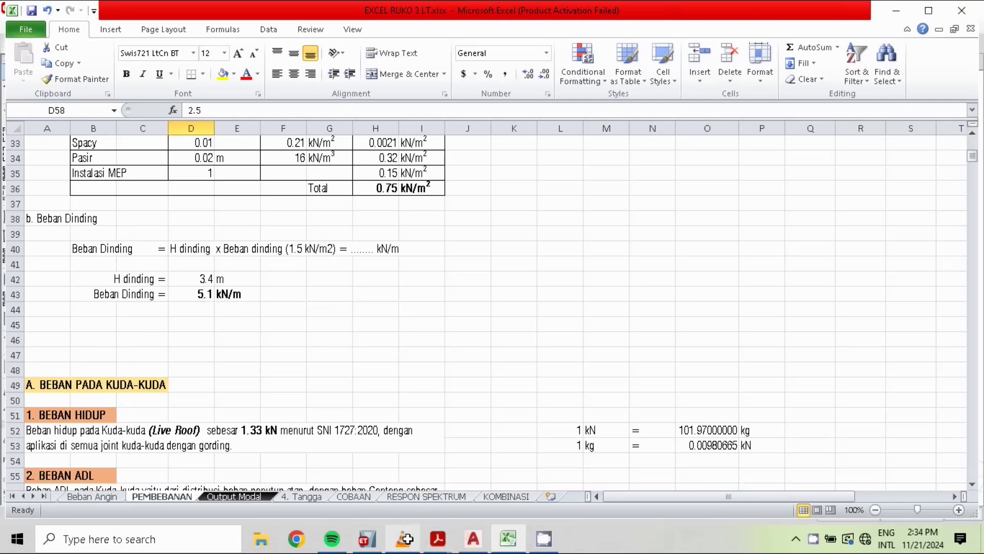
Switch back to ETABS and bring up the LANTAI 1 plan to examine its beam layout
click(366, 537)
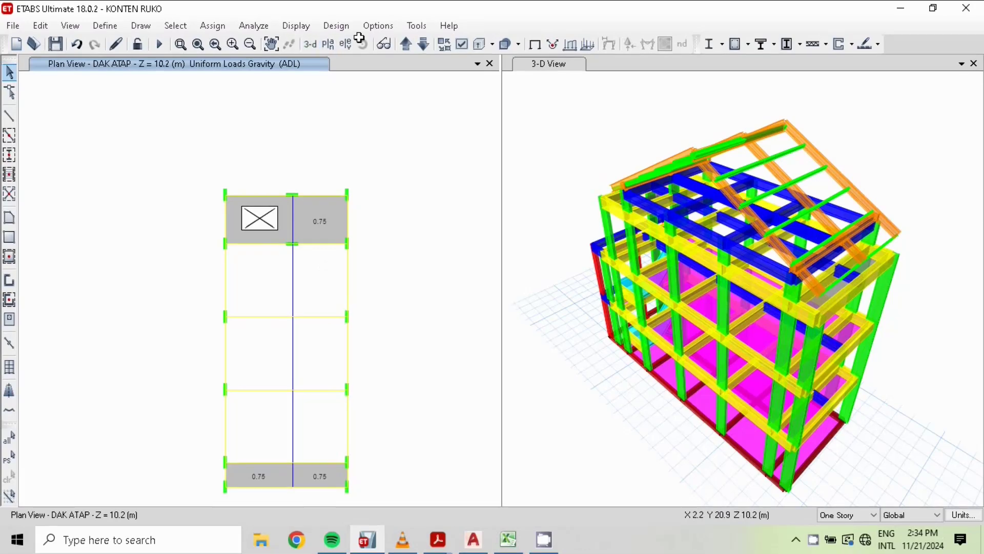
click(405, 44)
click(404, 43)
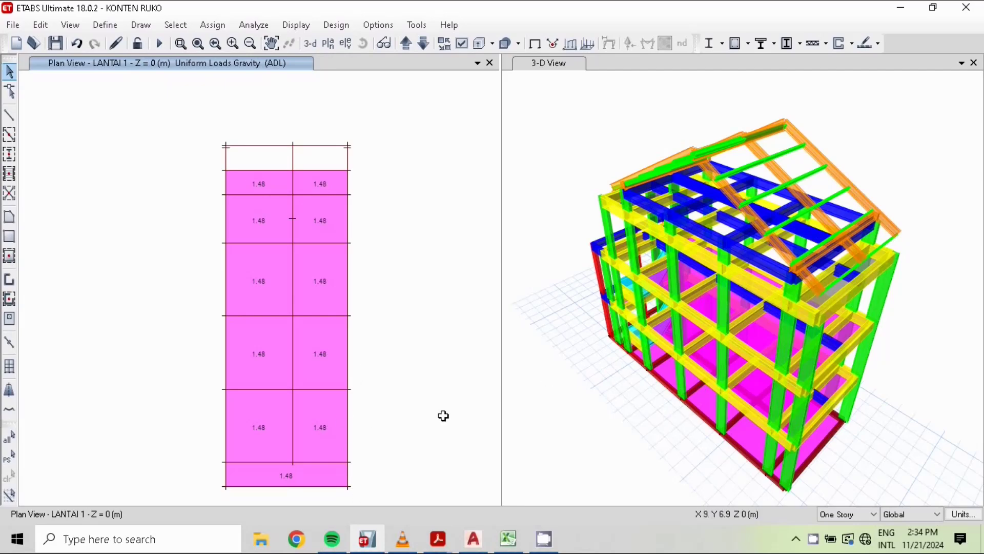
mouse_move(353, 371)
middle_down()
mouse_move(291, 301)
mouse_move(322, 384)
mouse_move(318, 354)
mouse_move(337, 290)
middle_up()
middle_drag(399, 353, 393, 371)
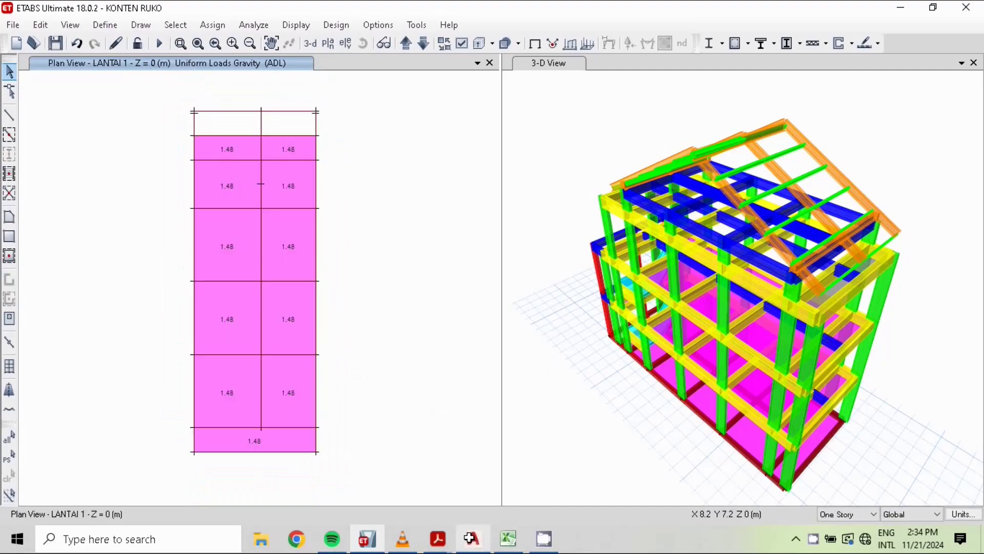
Recheck the wall height and wall load in Excel, then switch to AutoCAD to view the RUKO 3 LT.dwg floor plans
click(509, 538)
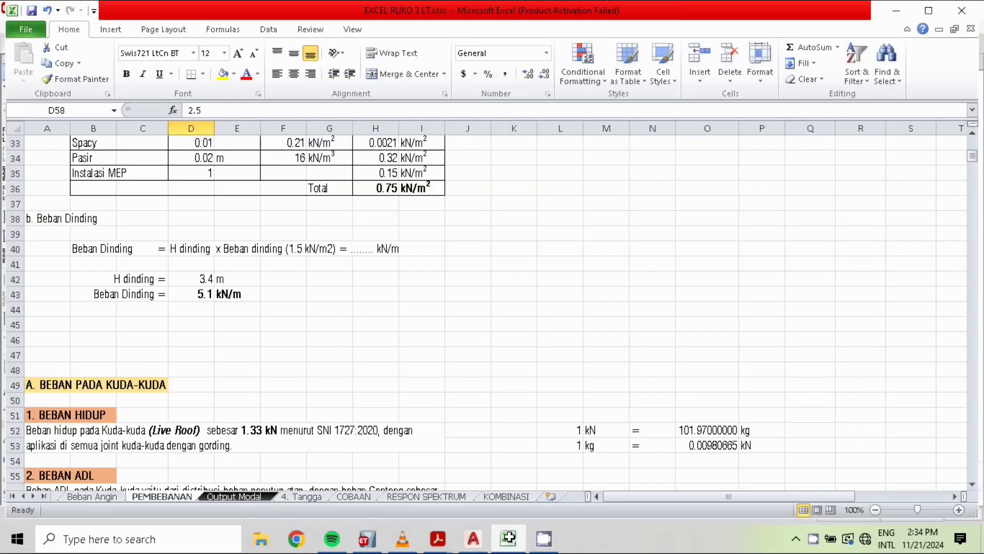
click(510, 538)
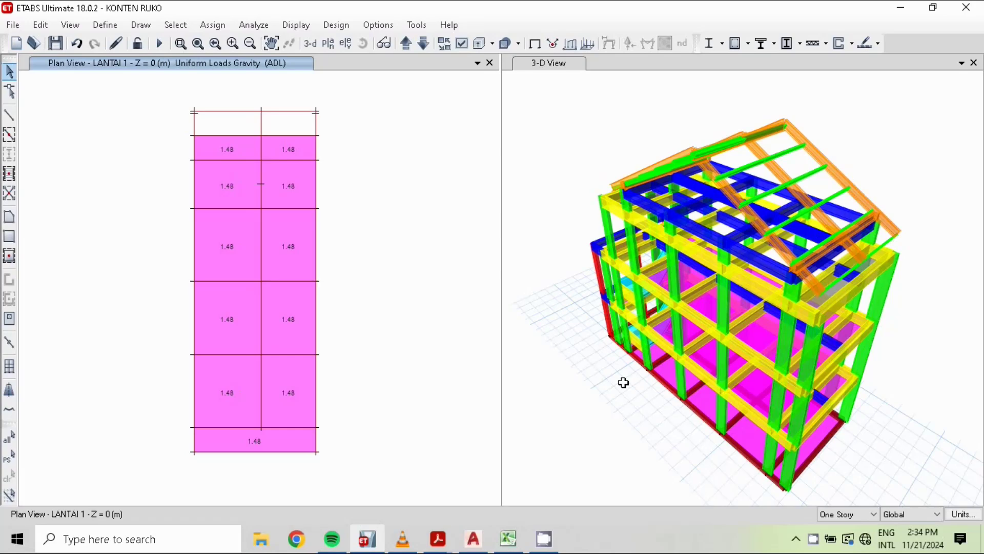
click(509, 539)
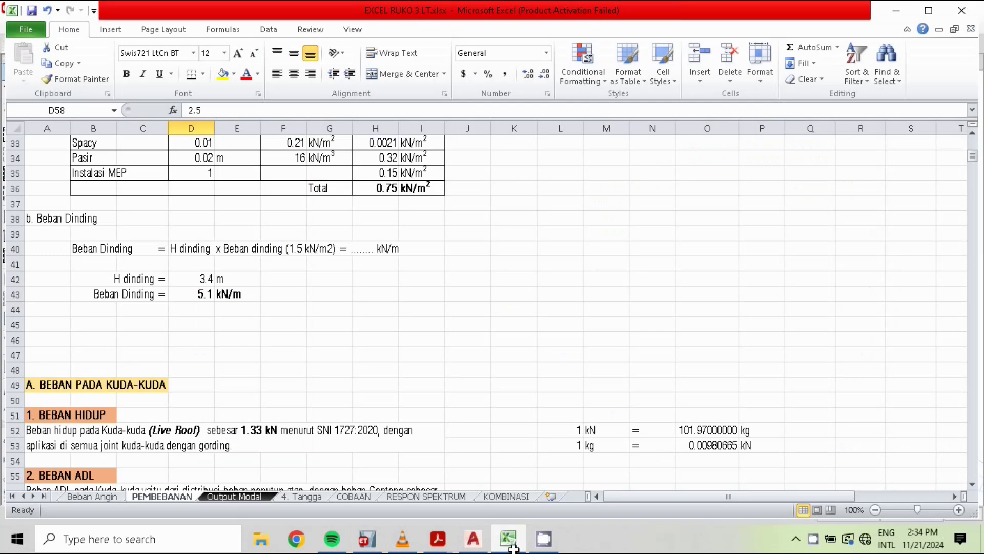
click(509, 541)
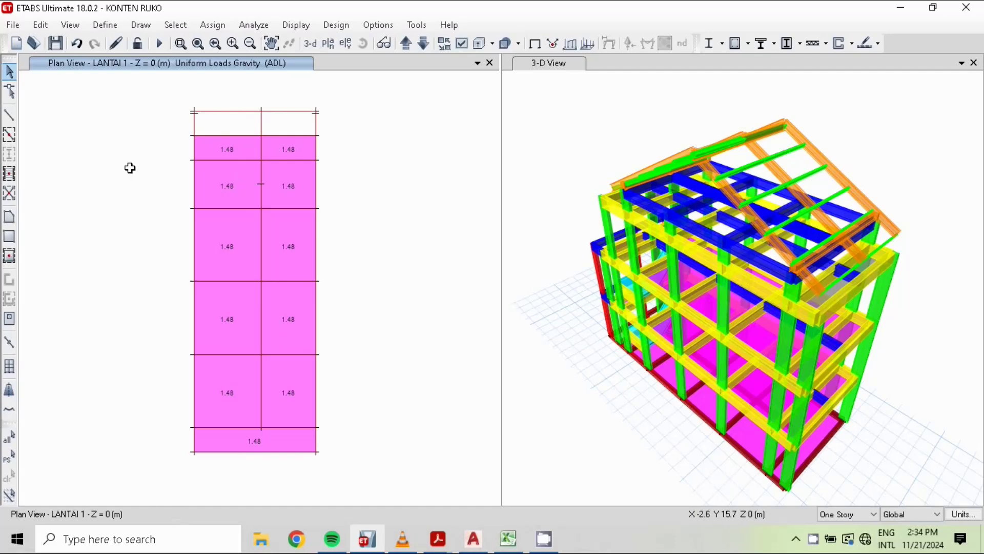
click(469, 541)
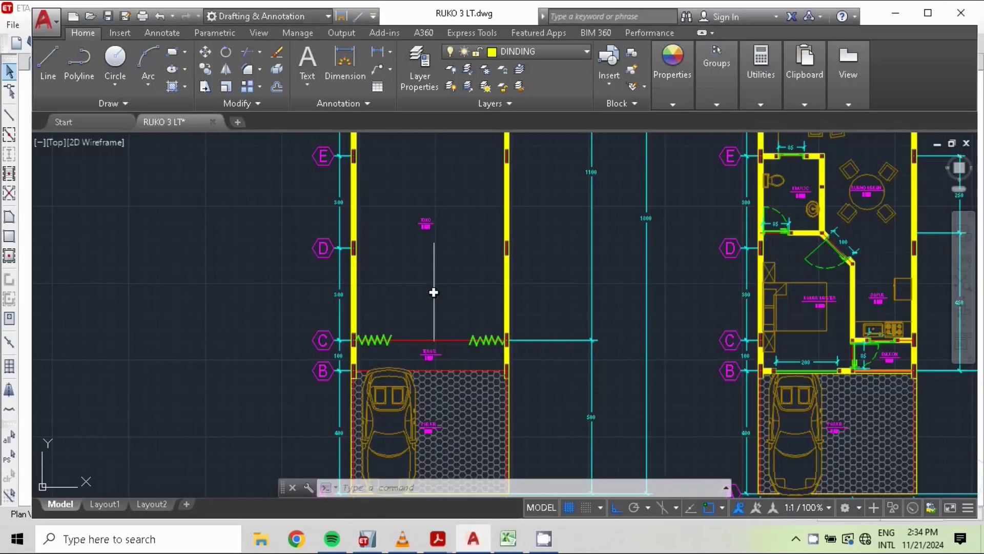
Examine the wall layouts on the three floor plans in the RUKO 3 LT.dwg drawing
scroll(467, 298, down, 6)
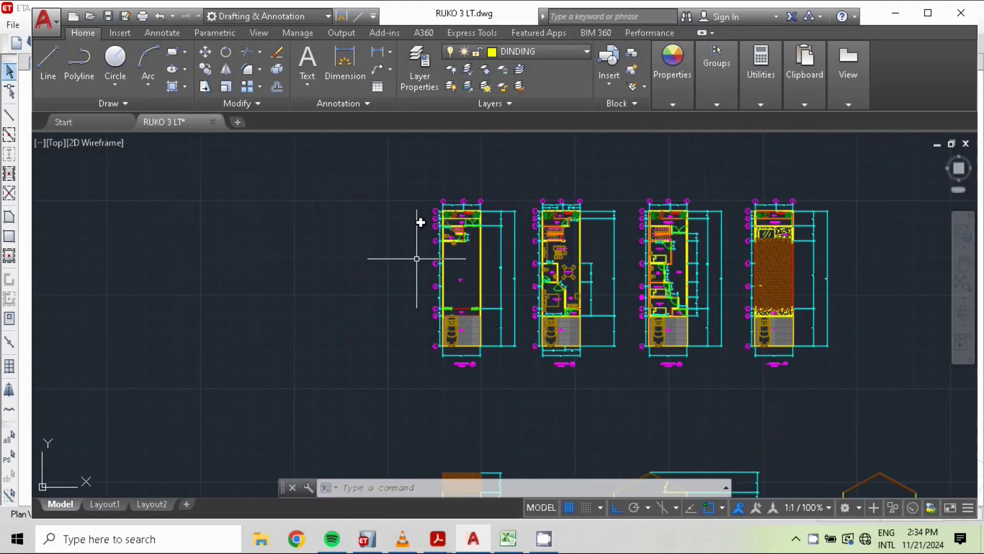
scroll(524, 296, up, 4)
scroll(513, 292, up, 3)
scroll(513, 292, down, 2)
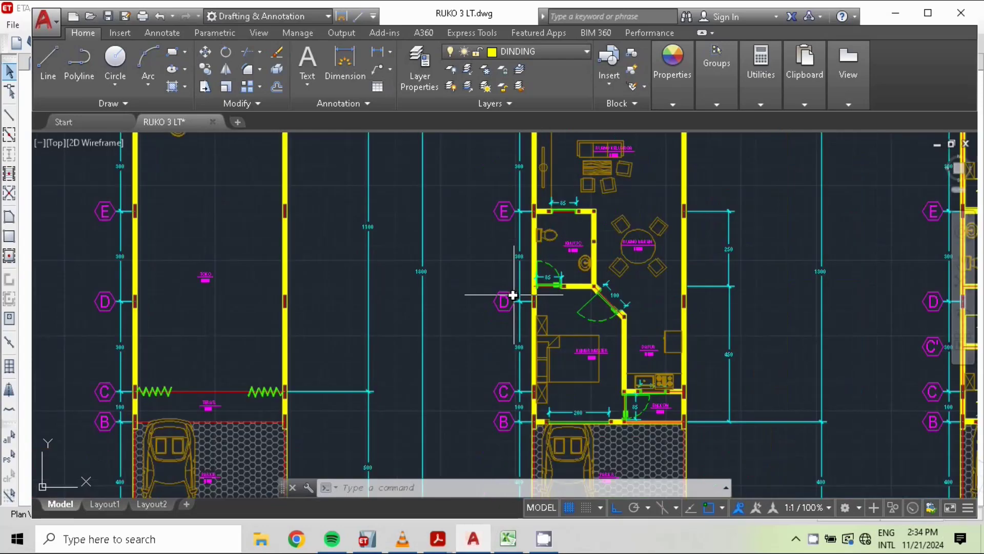
scroll(513, 291, down, 2)
scroll(512, 291, down, 3)
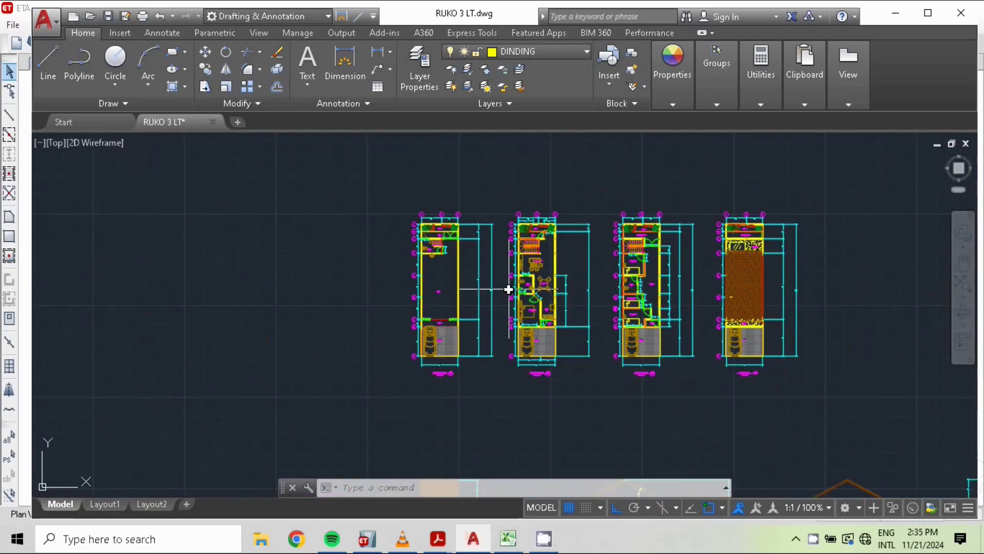
scroll(508, 288, up, 4)
middle_drag(503, 287, 440, 313)
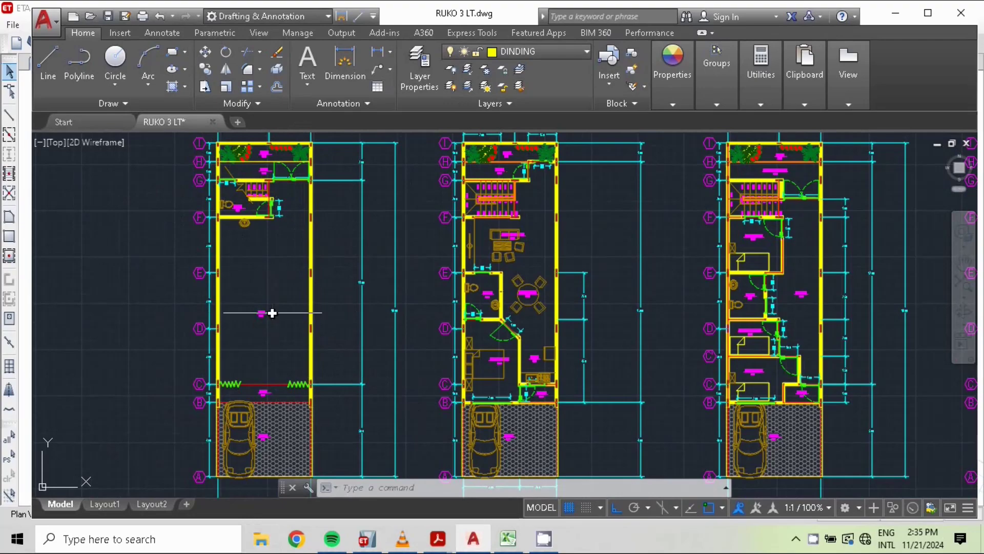
Switch to ETABS and select the LANTAI 1 beams beneath walls: both long sides, the rear edge, and the cross beams around the stair and toilet
click(367, 538)
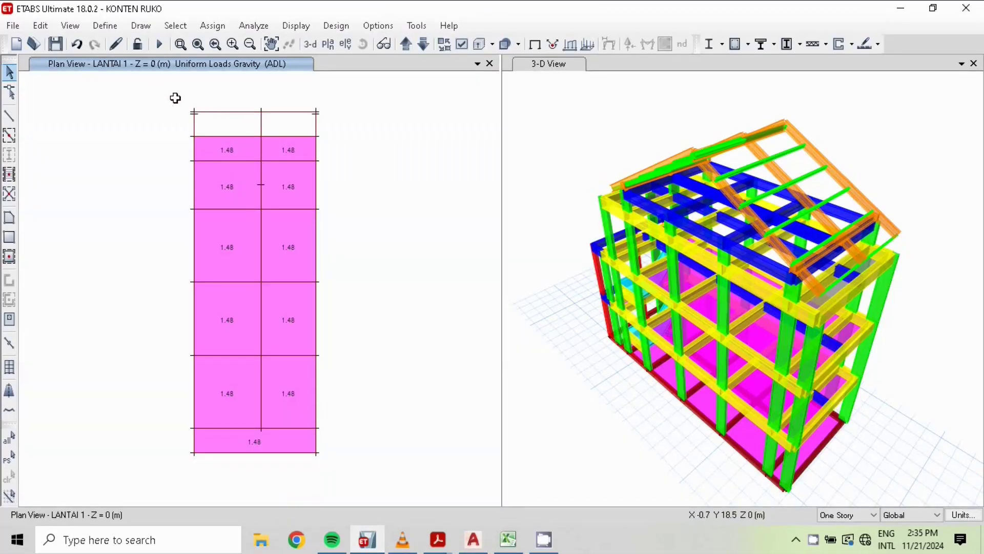
drag(190, 98, 199, 452)
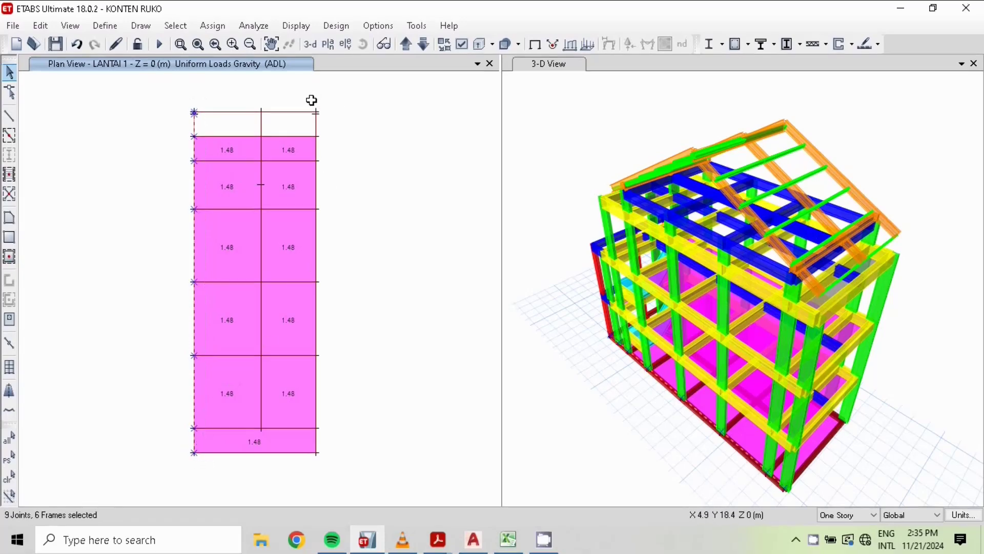
drag(308, 100, 321, 471)
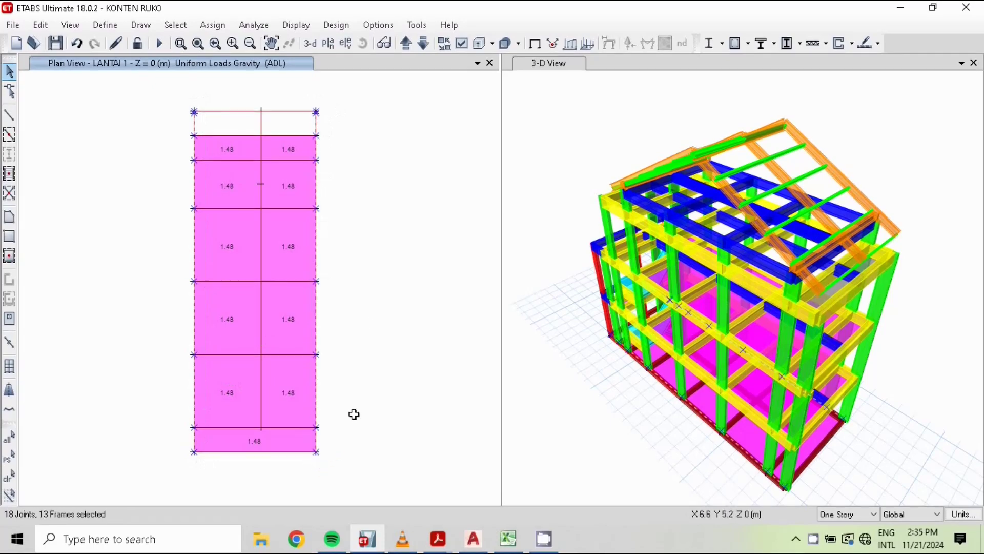
drag(179, 102, 341, 123)
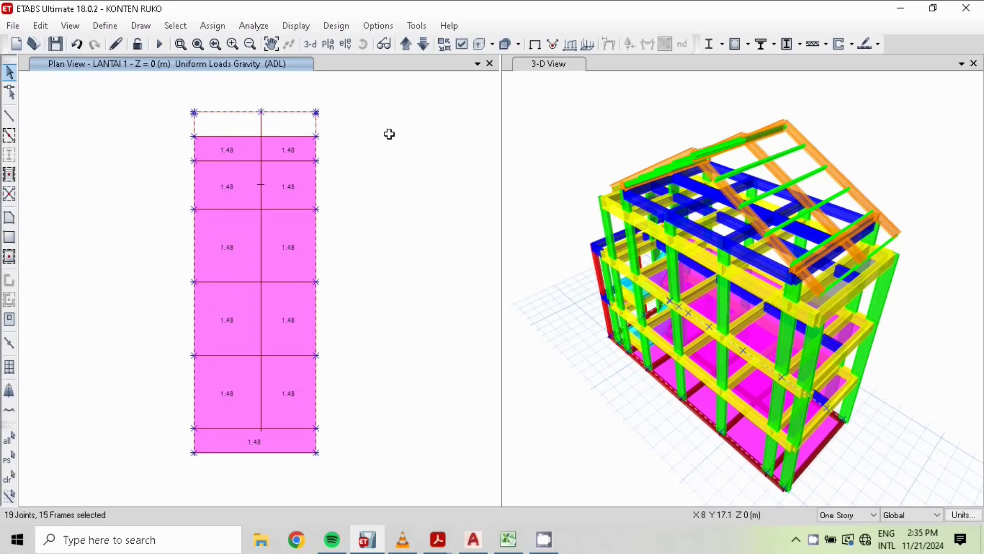
click(227, 162)
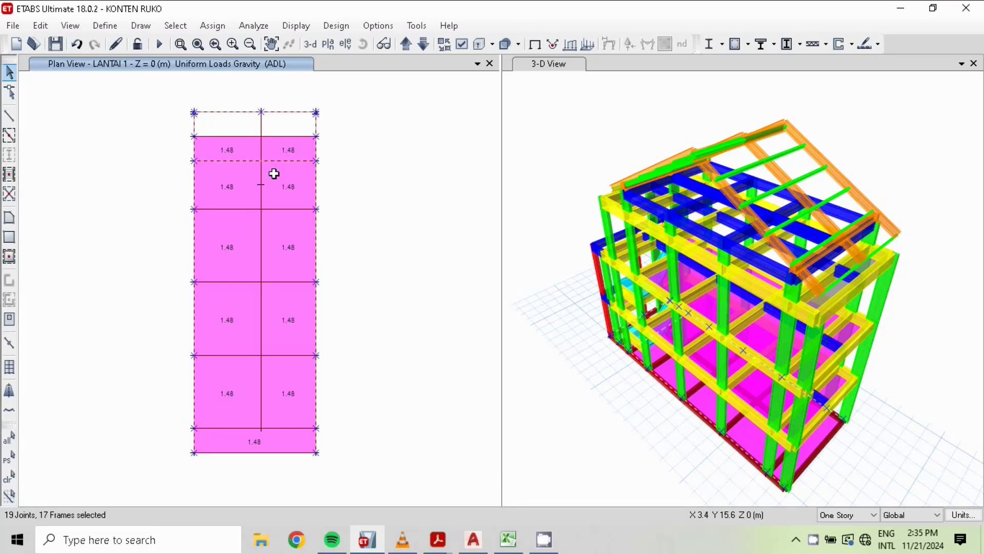
click(220, 208)
Compare the selected LANTAI 1 beams with the ground-floor walls in the AutoCAD plan, and return to ETABS
click(474, 539)
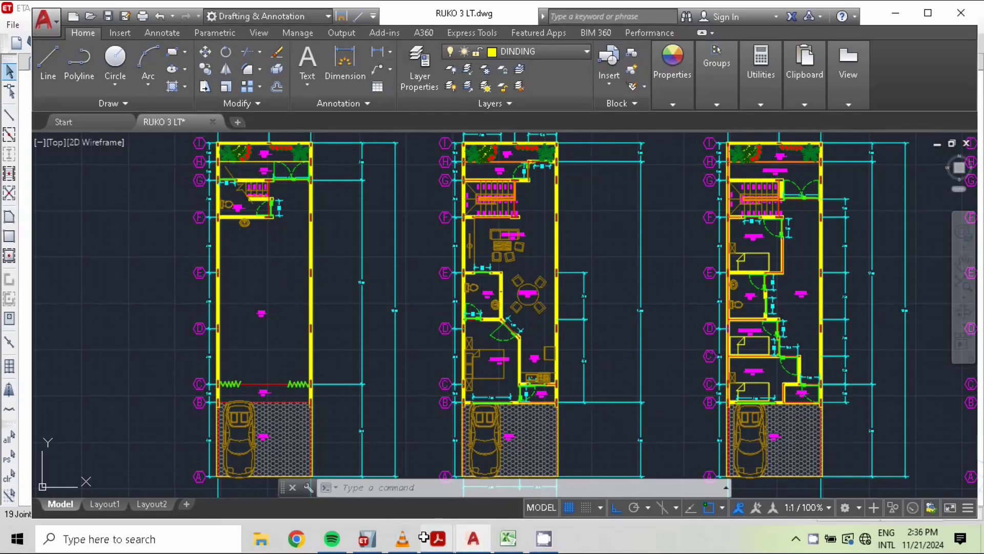
mouse_move(402, 539)
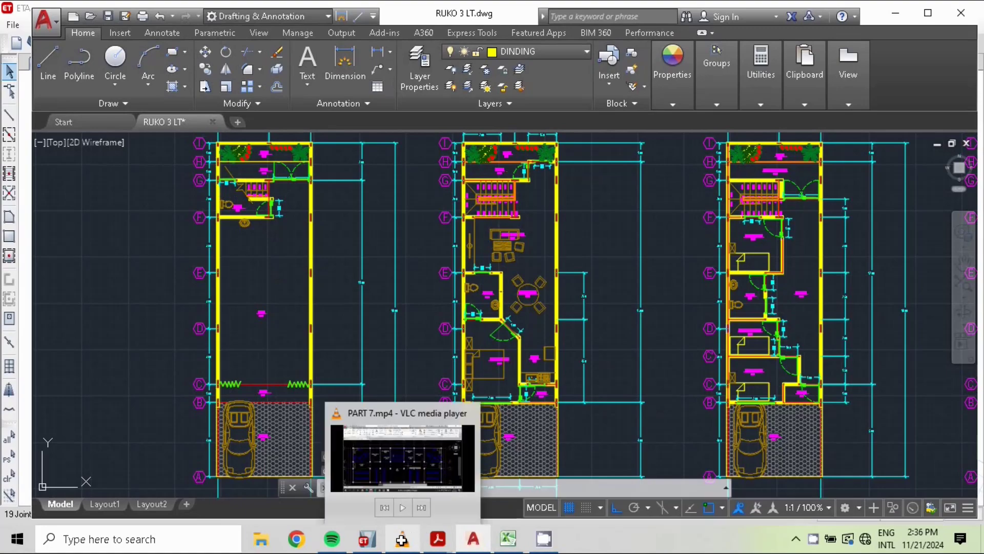
click(367, 538)
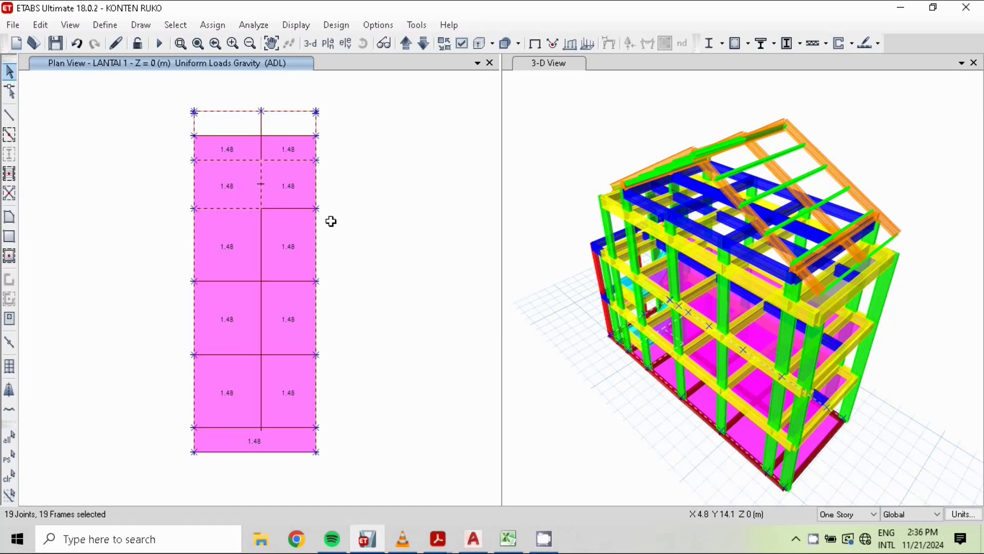
click(258, 425)
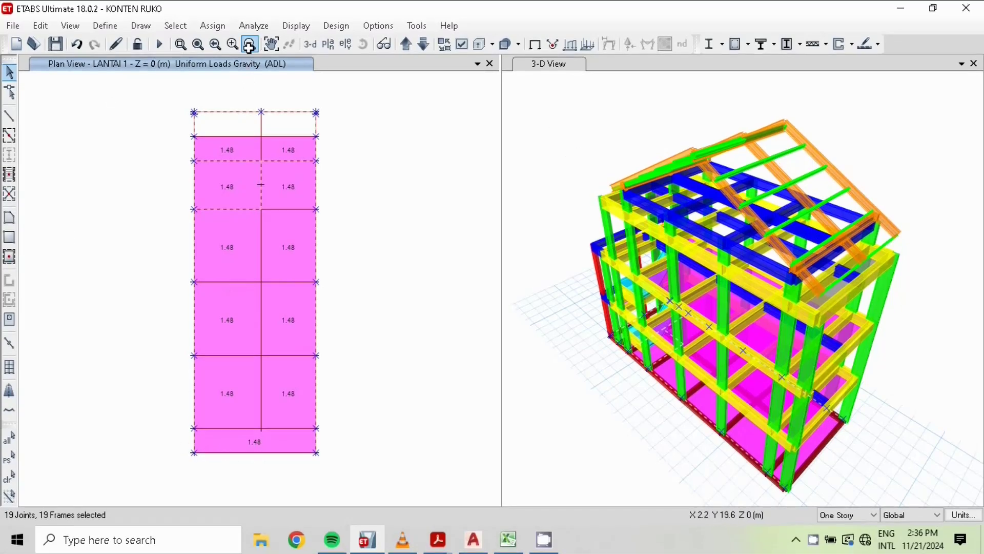
Start a distributed frame load assignment for the selected LANTAI 1 beams using the ADL load pattern
click(218, 25)
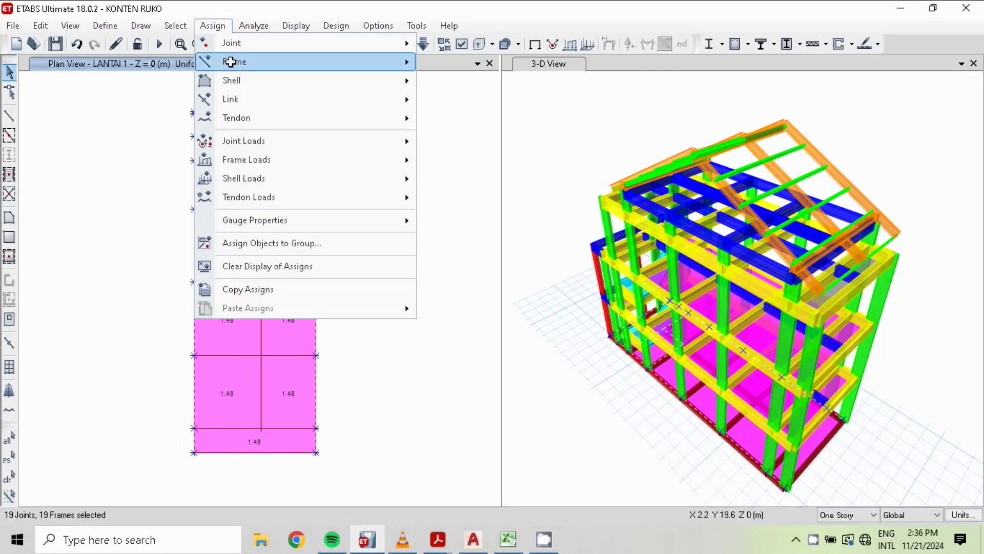
mouse_move(230, 61)
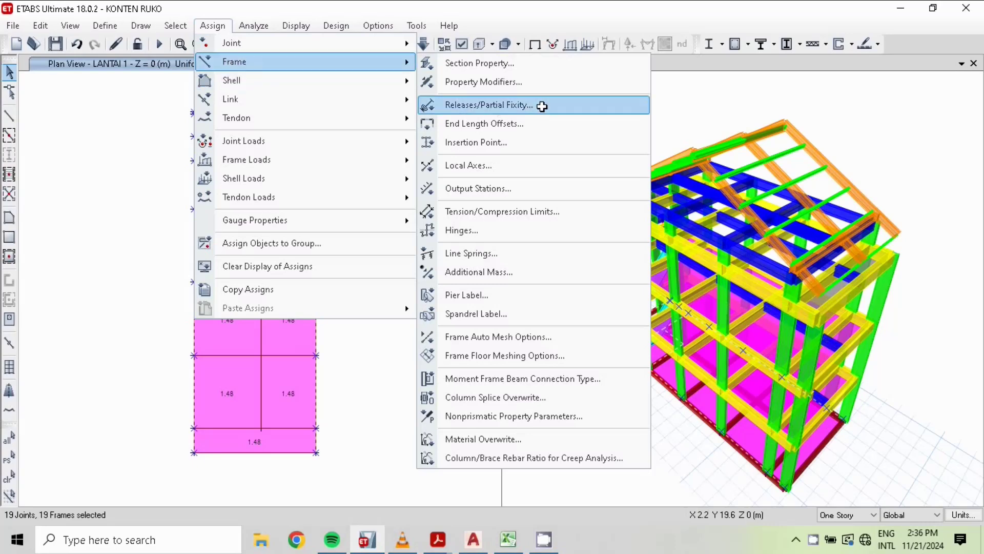
mouse_move(234, 158)
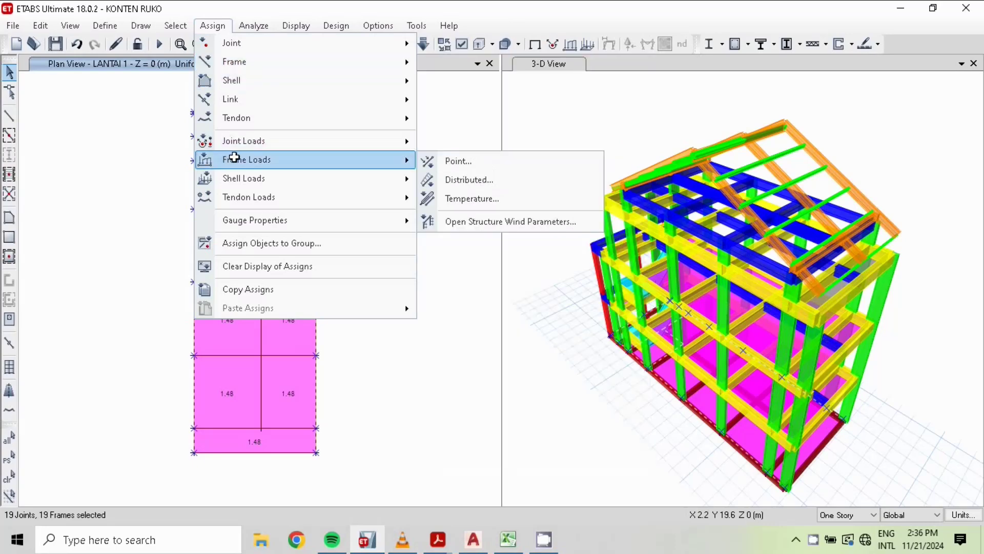
click(491, 181)
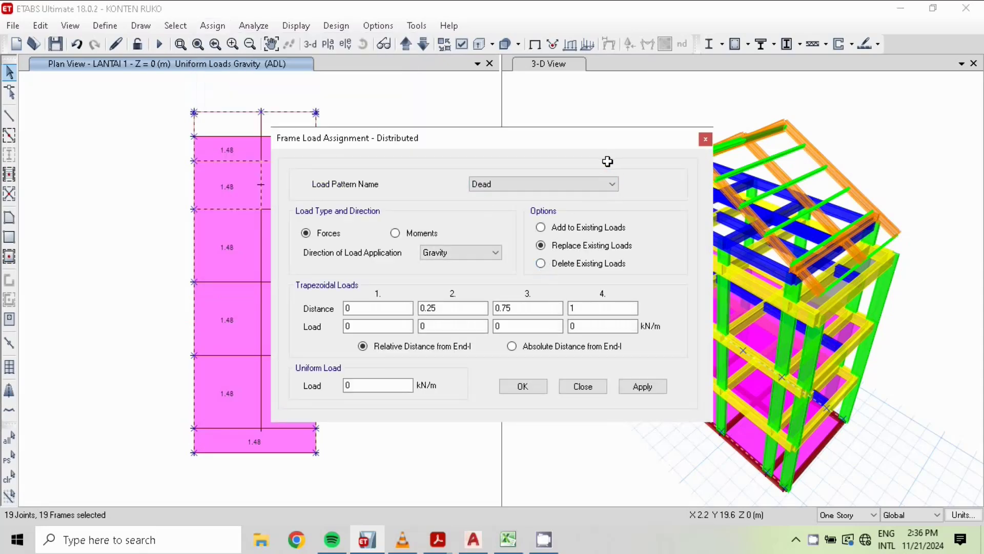
click(606, 186)
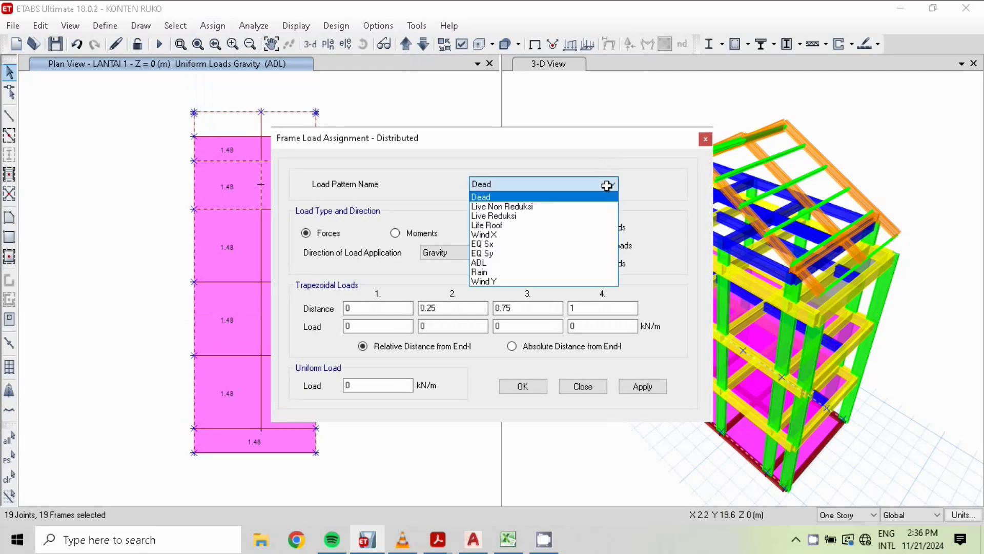
click(607, 185)
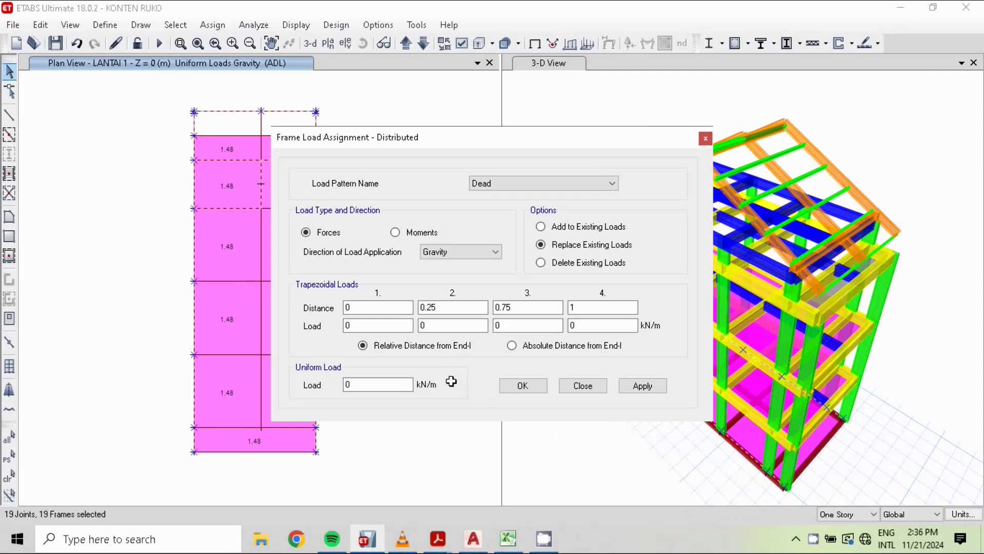
click(504, 184)
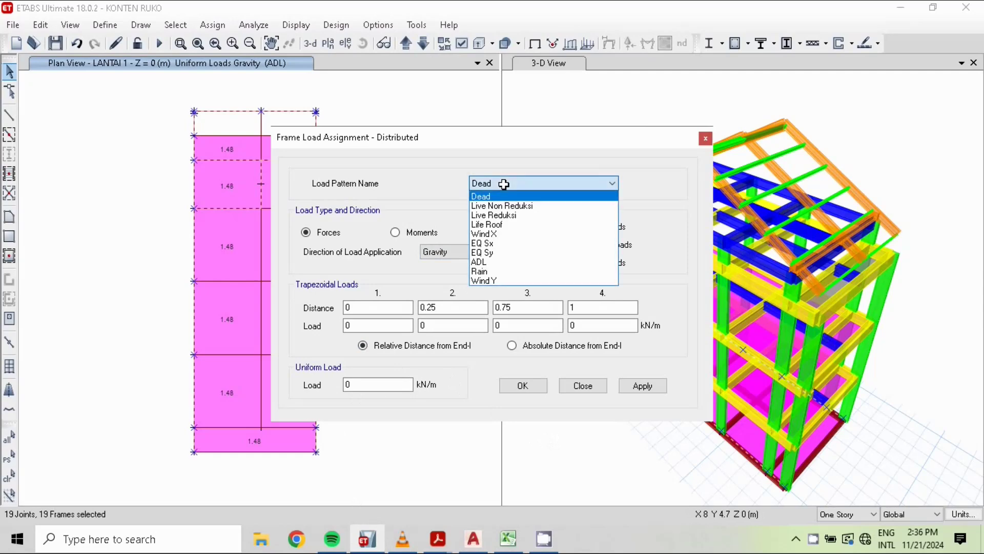
click(502, 263)
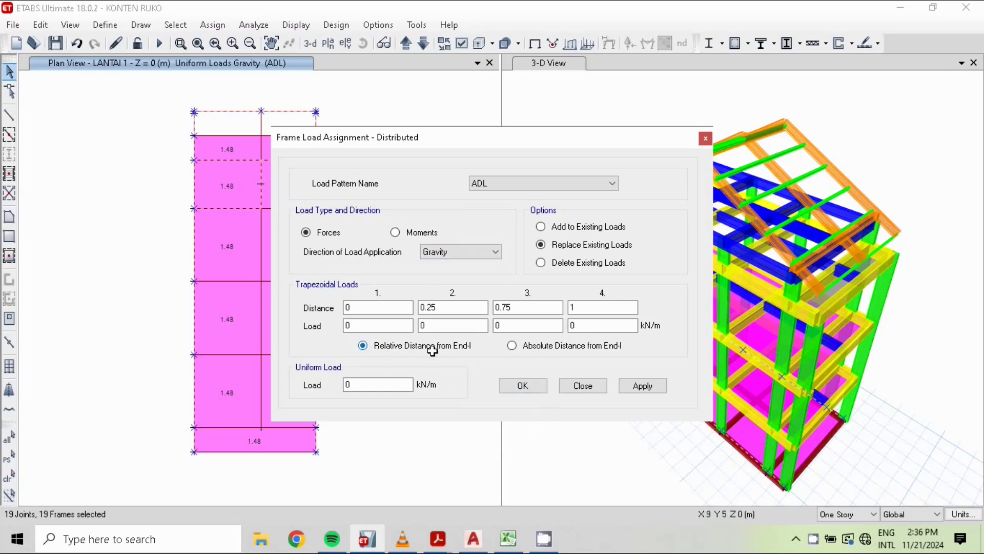
Assign a uniform gravity load of 5.1 kN/m to the selected beams, adding it to existing loads
click(357, 387)
click(212, 51)
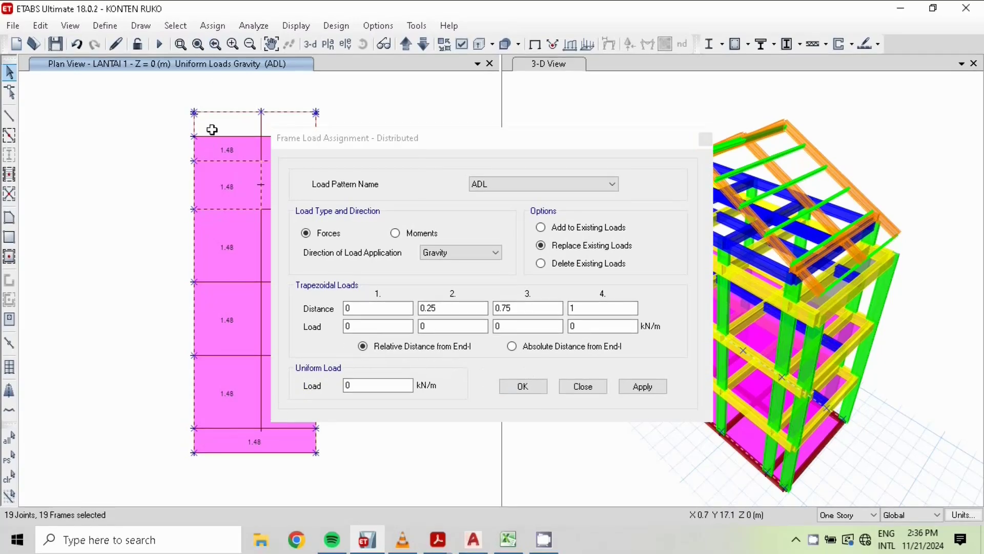
double_click(371, 384)
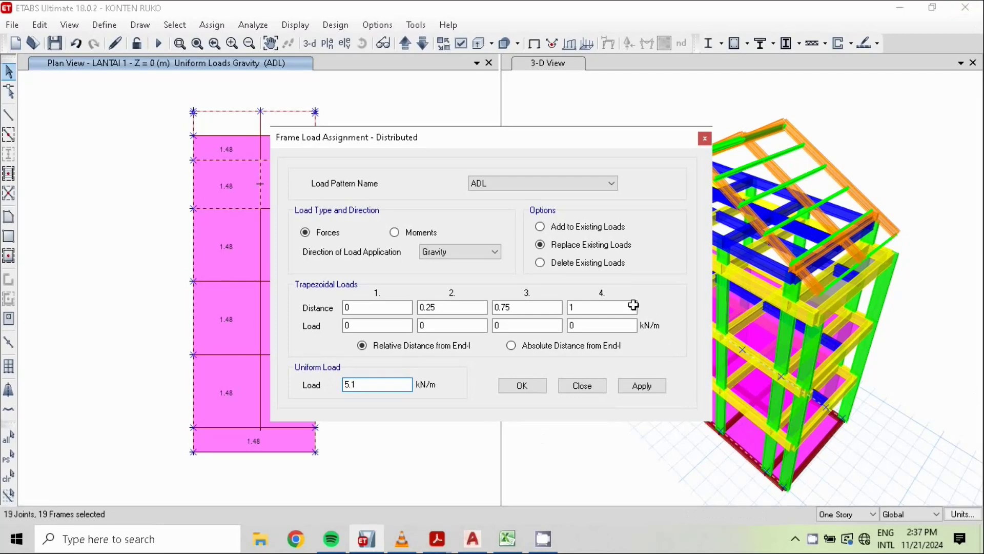
click(539, 226)
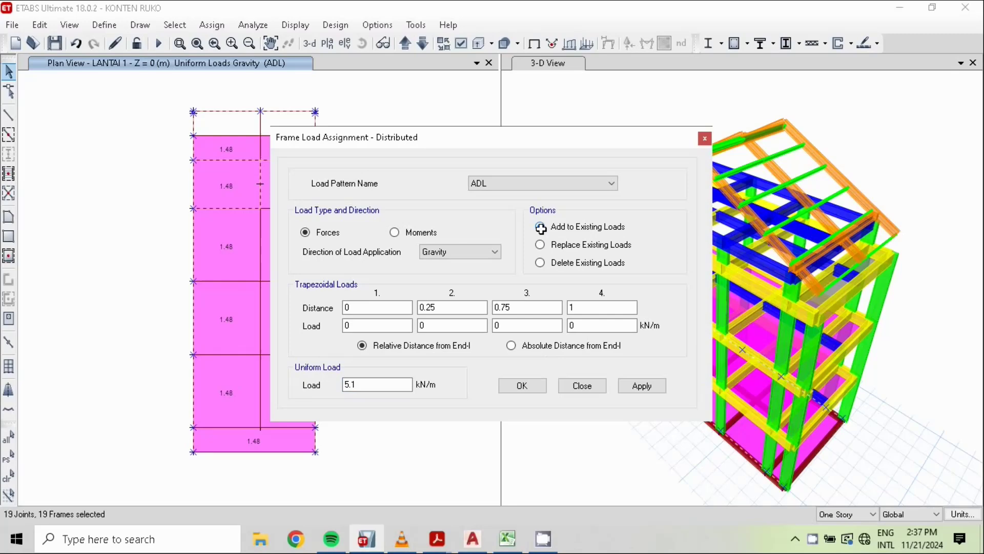
click(524, 386)
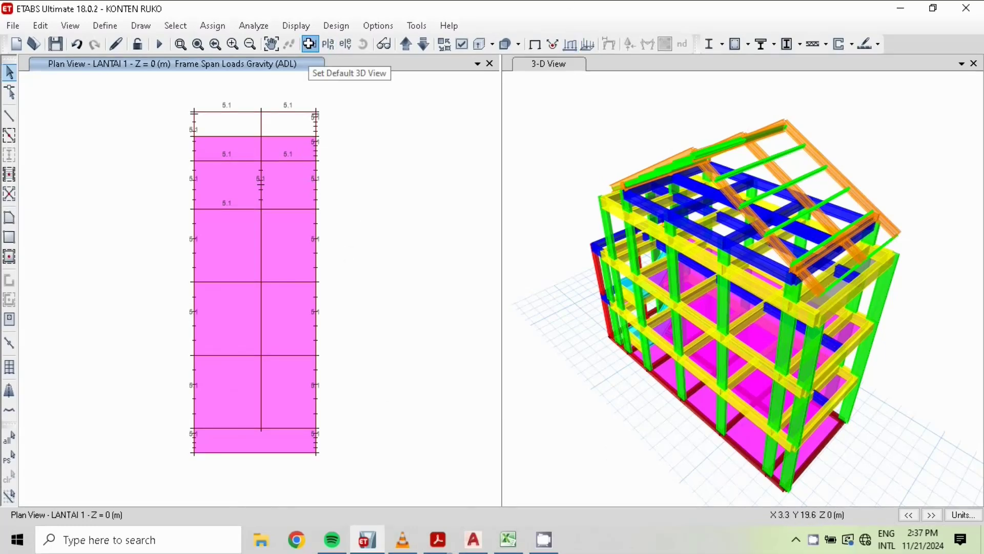
Check the assigned wall loads in a 3D view, then bring up the LANTAI 2 plan
click(310, 45)
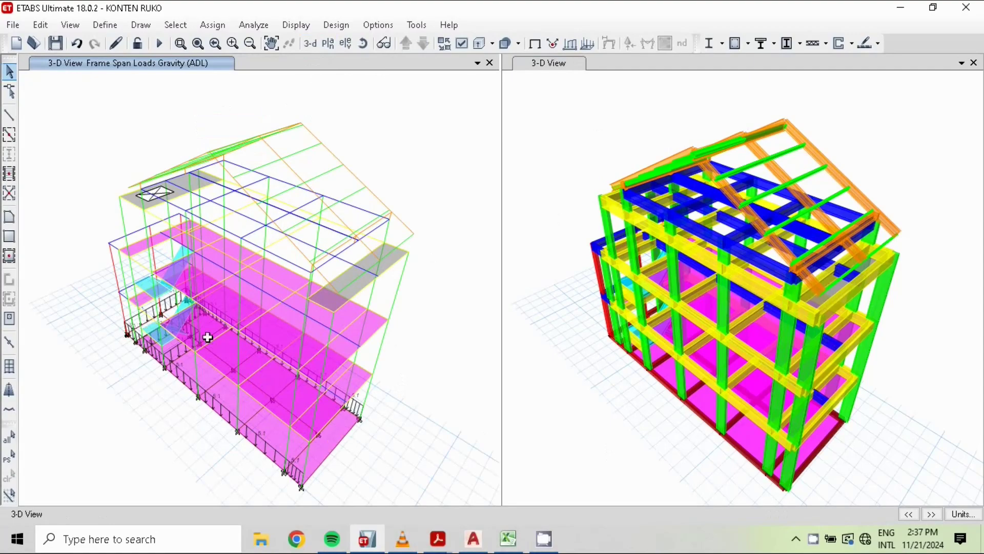
click(329, 44)
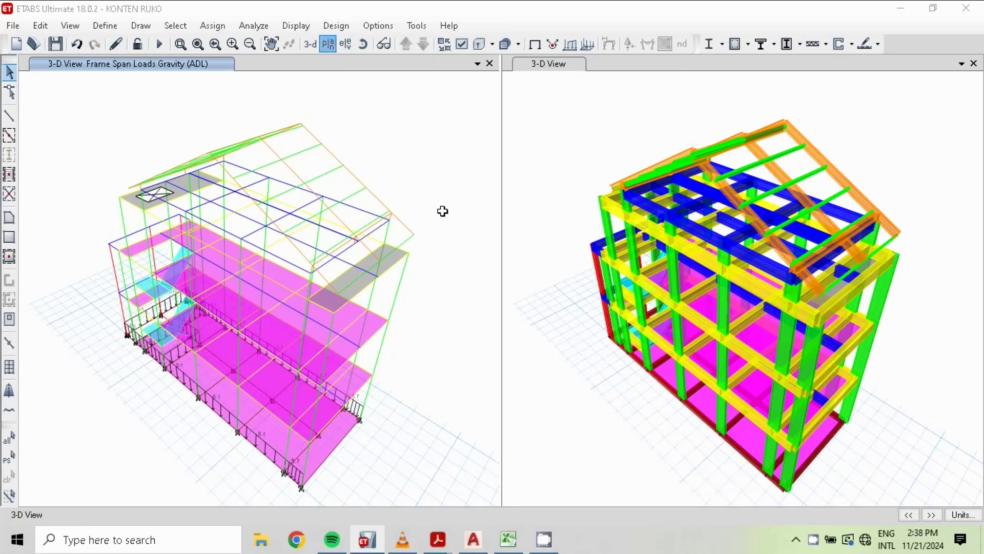
click(424, 266)
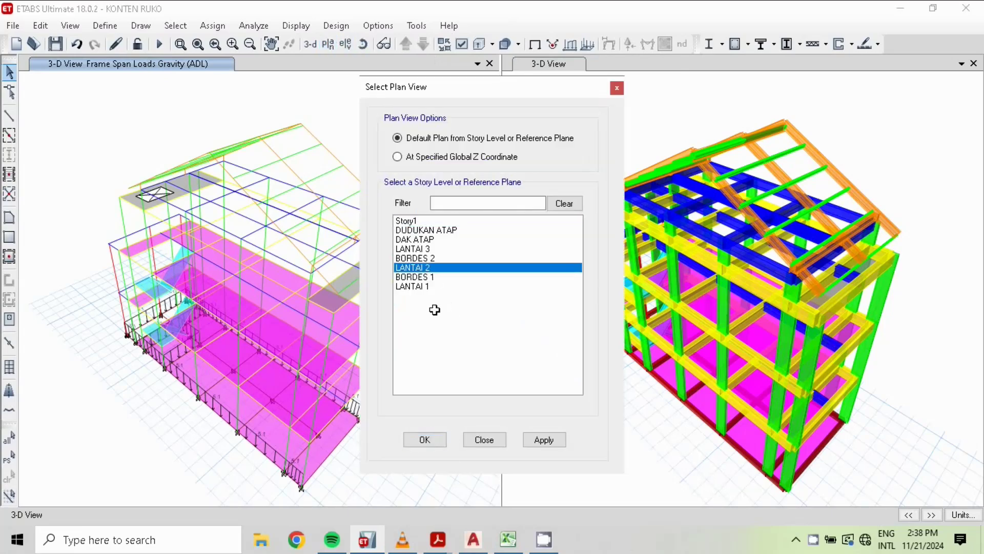
click(427, 439)
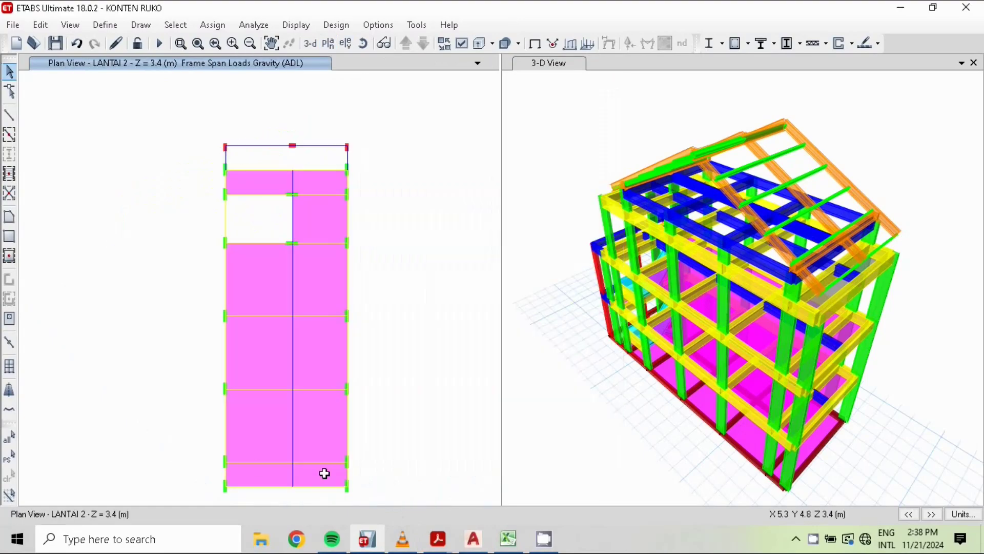
middle_drag(310, 356, 281, 308)
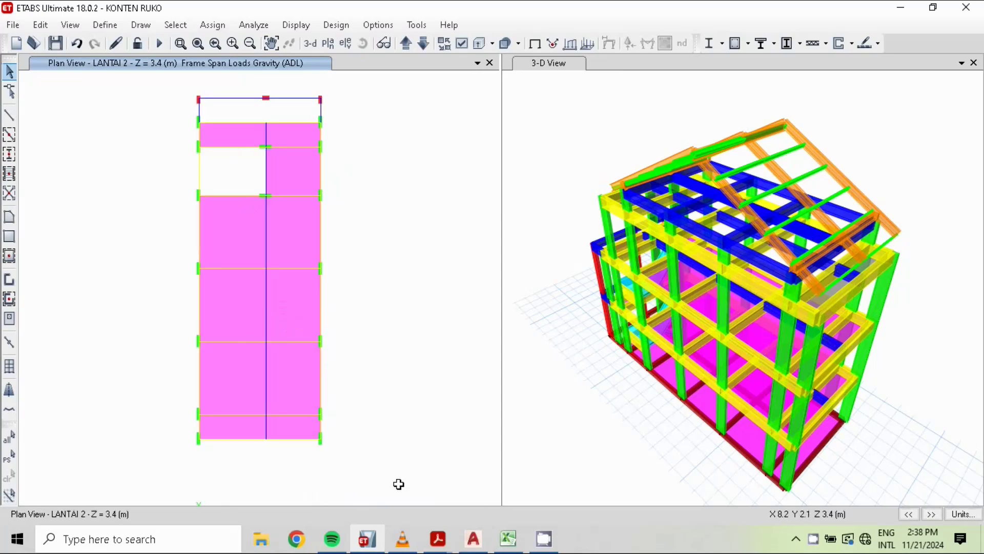
Check the second-floor walls in the AutoCAD plan, return to ETABS and select the beams along both long sides of LANTAI 2
click(473, 538)
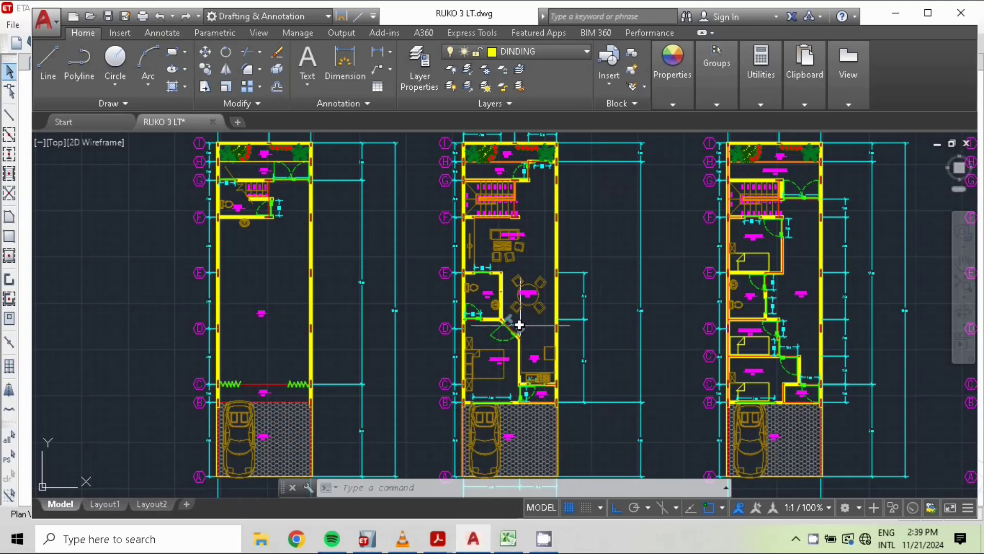
click(365, 540)
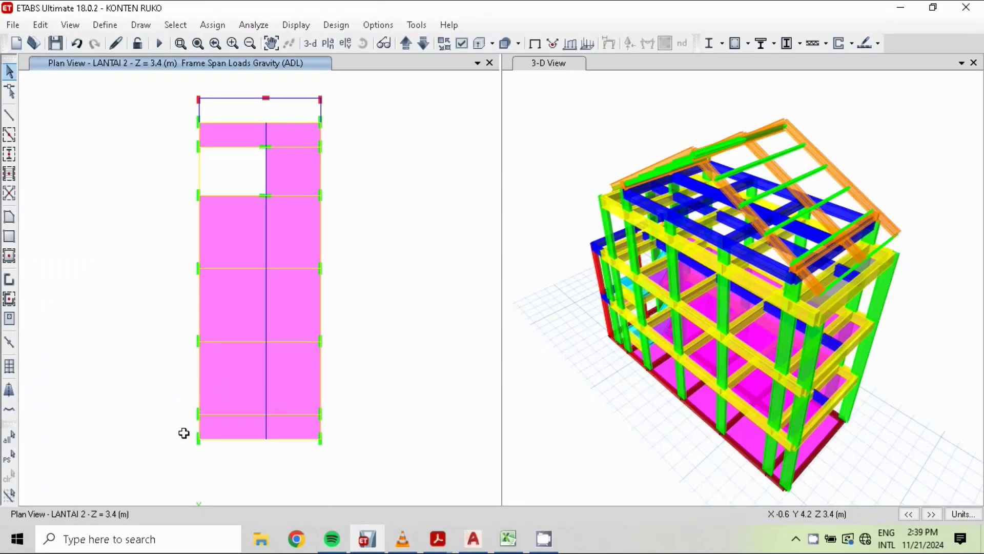
drag(185, 86, 211, 456)
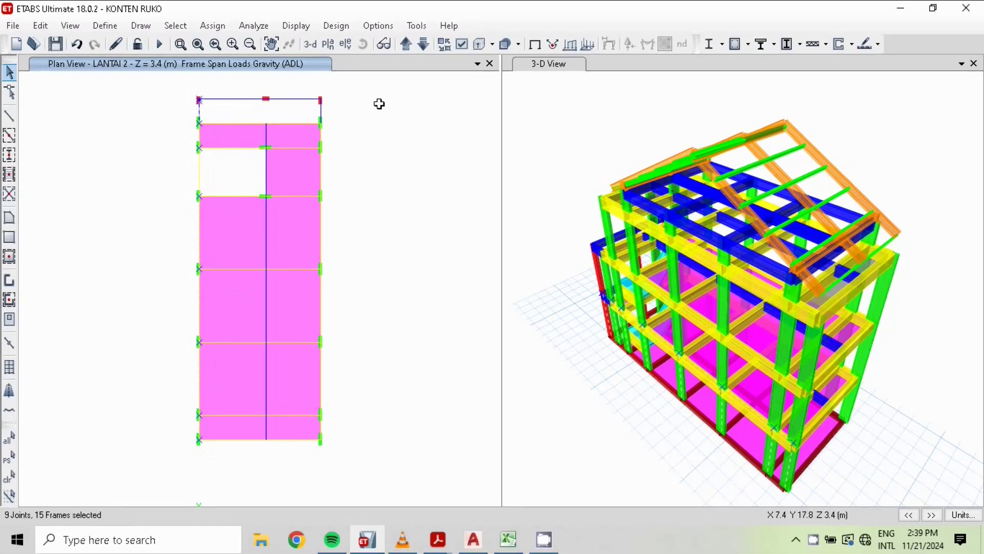
drag(314, 78, 331, 467)
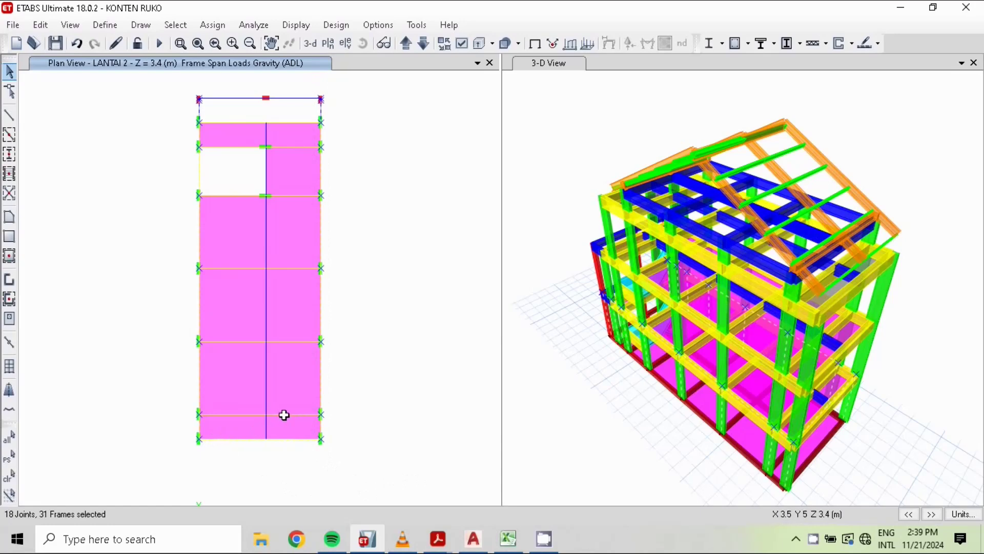
Add the LANTAI 2 centreline beams of the three front bays and the transverse beams under interior walls, up to the stair opening, to the selection
click(265, 426)
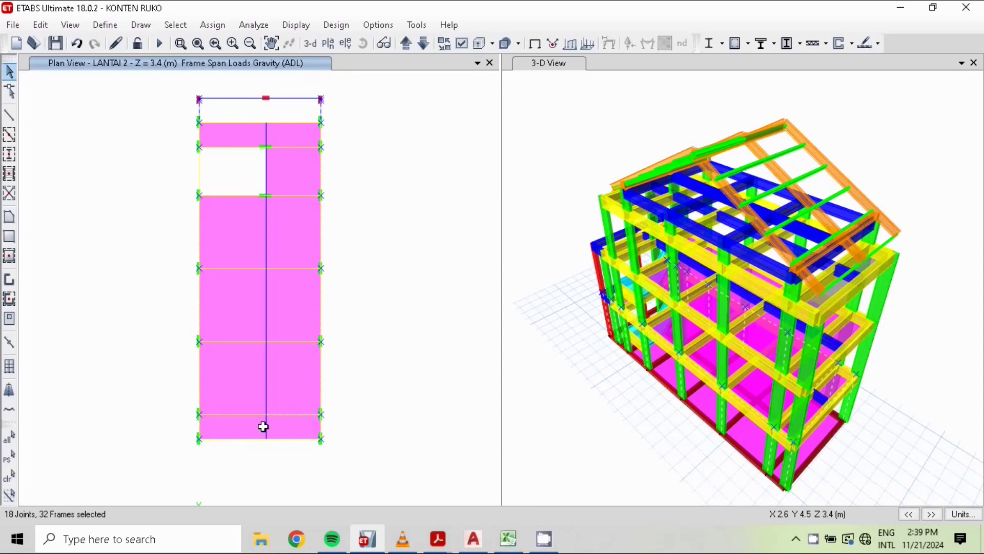
drag(257, 330, 280, 447)
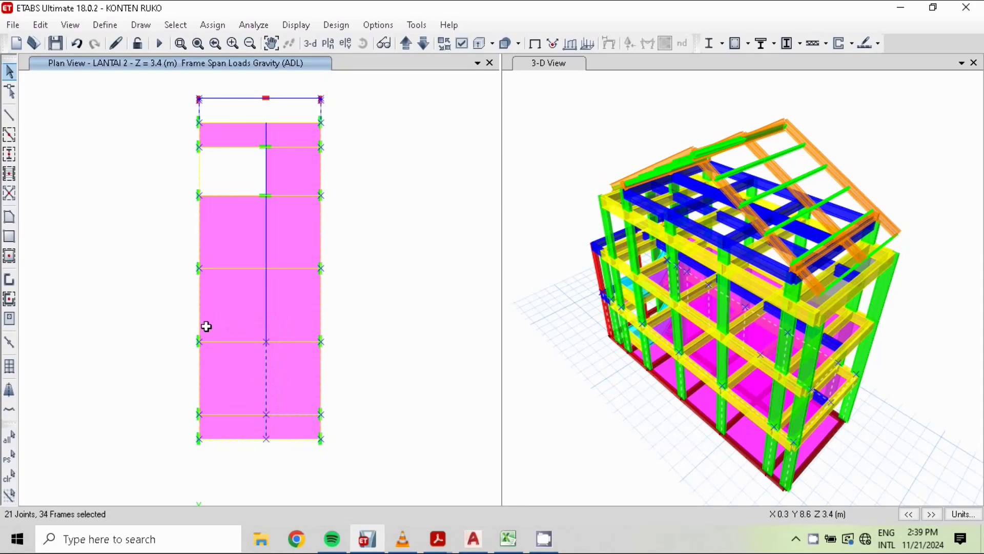
click(238, 343)
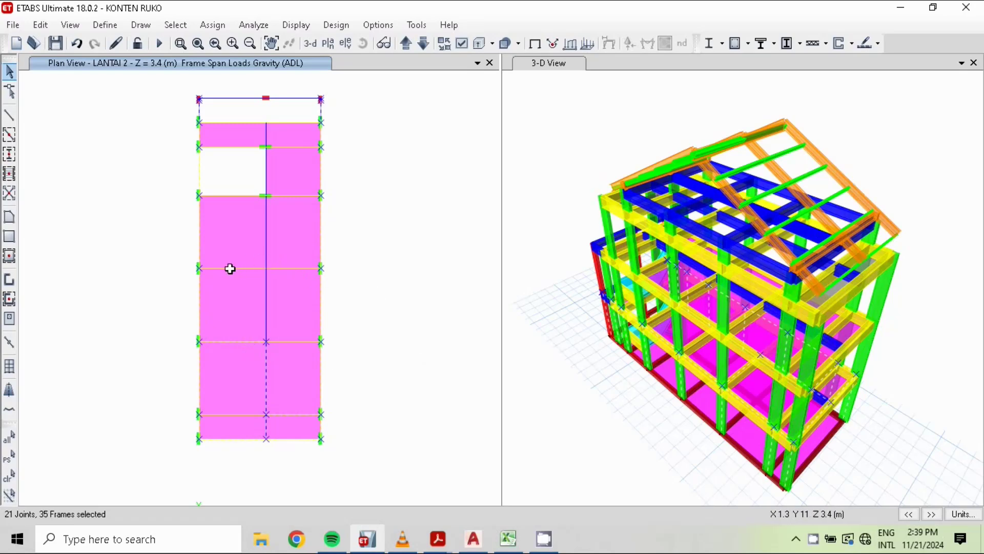
click(269, 289)
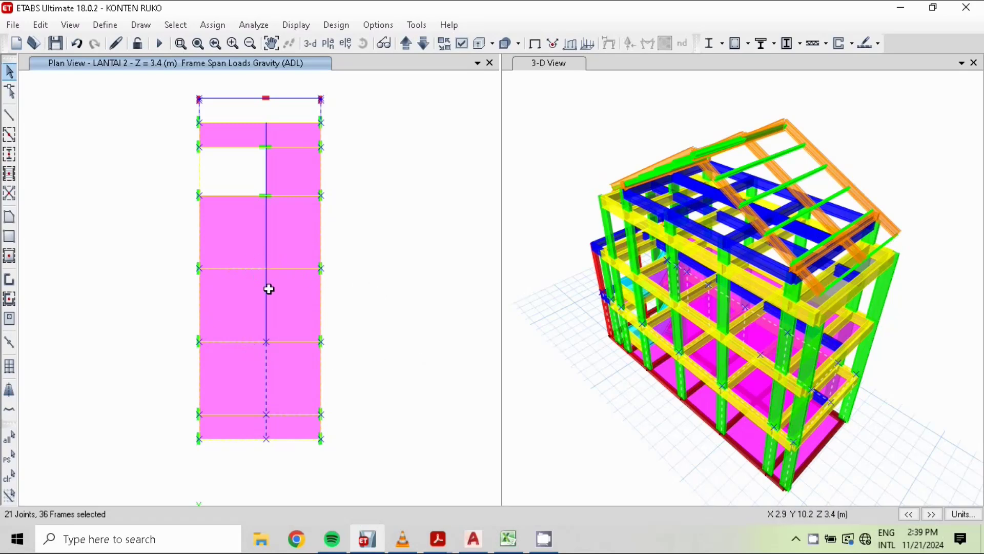
click(266, 295)
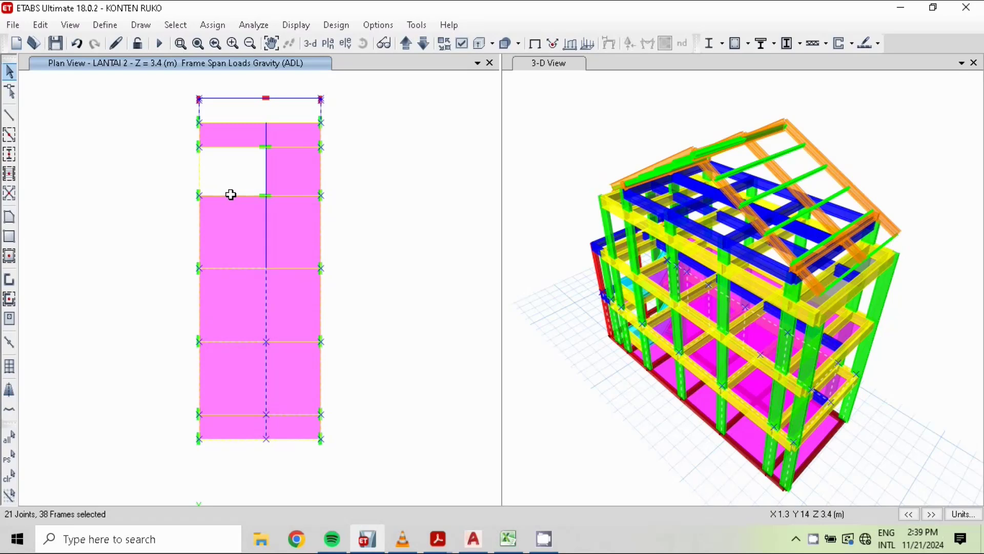
click(233, 195)
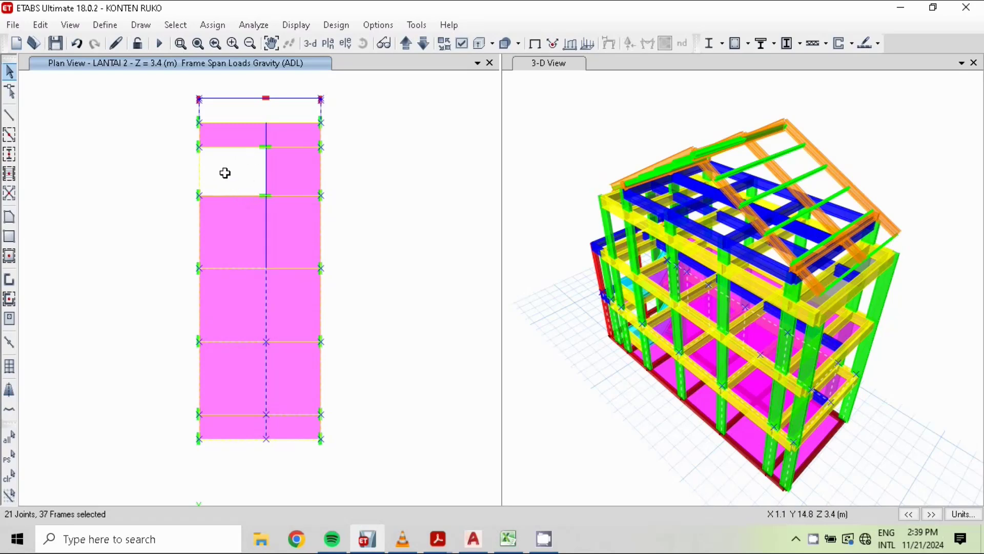
Compare the rear walls with the AutoCAD second-floor plan, and add the beams behind the stair opening, the rear centreline beam and the rear edge beam
click(473, 538)
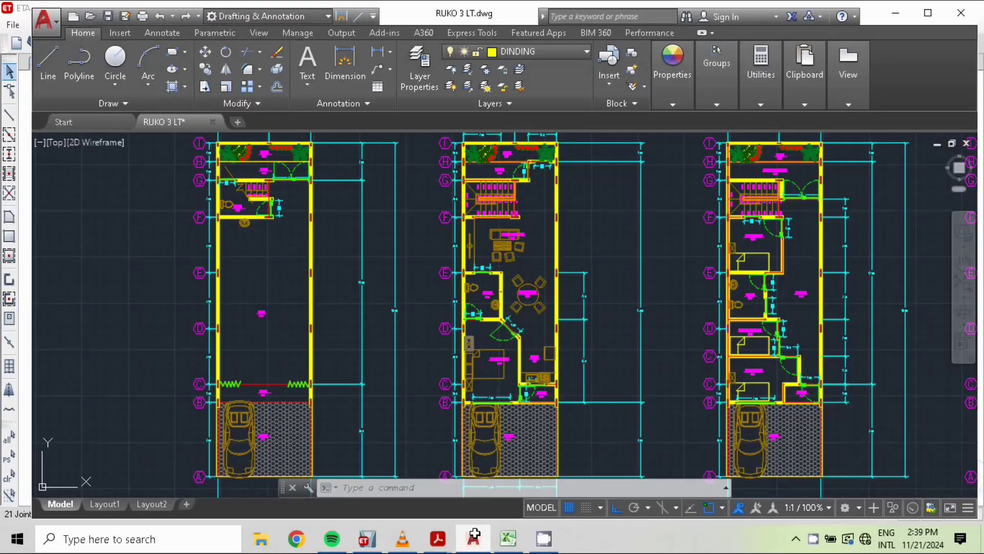
click(473, 537)
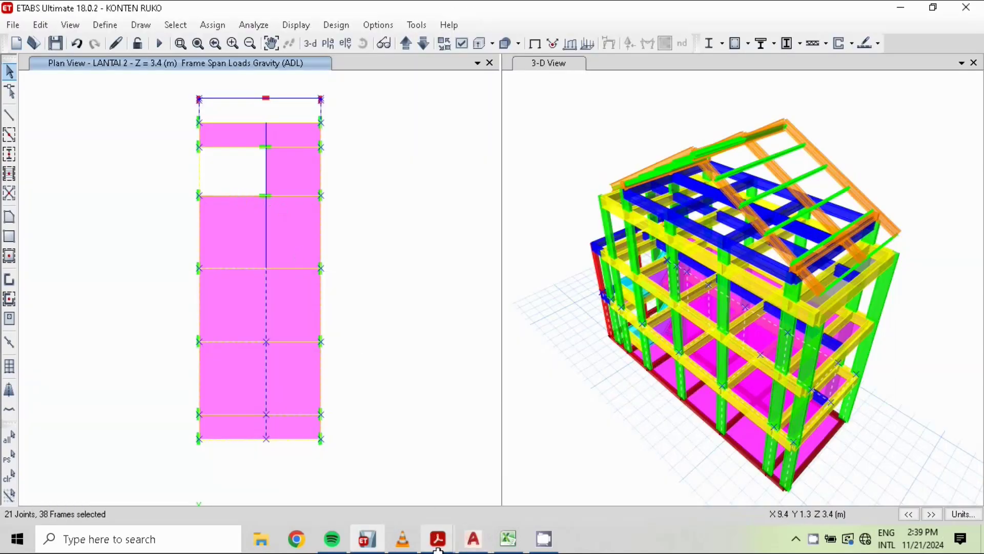
click(472, 537)
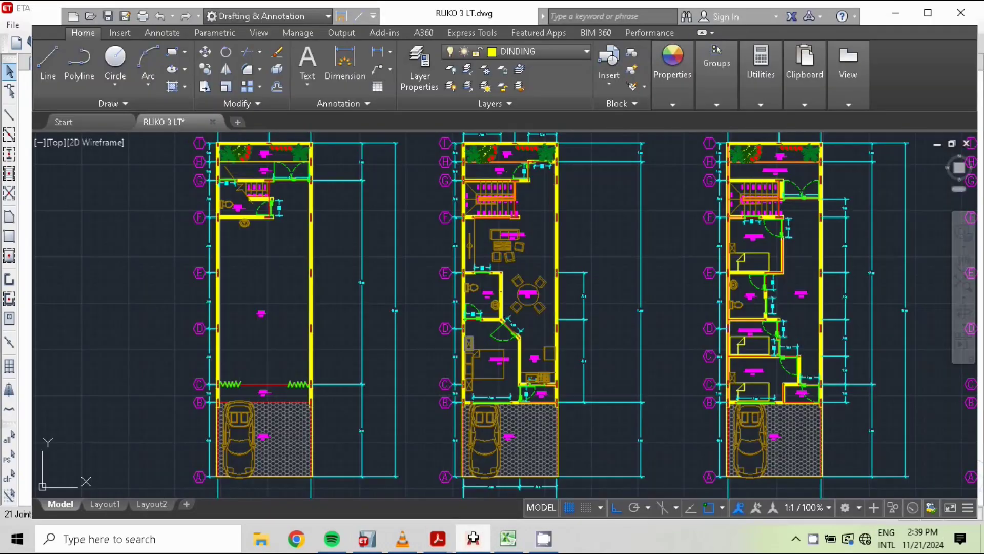
click(472, 537)
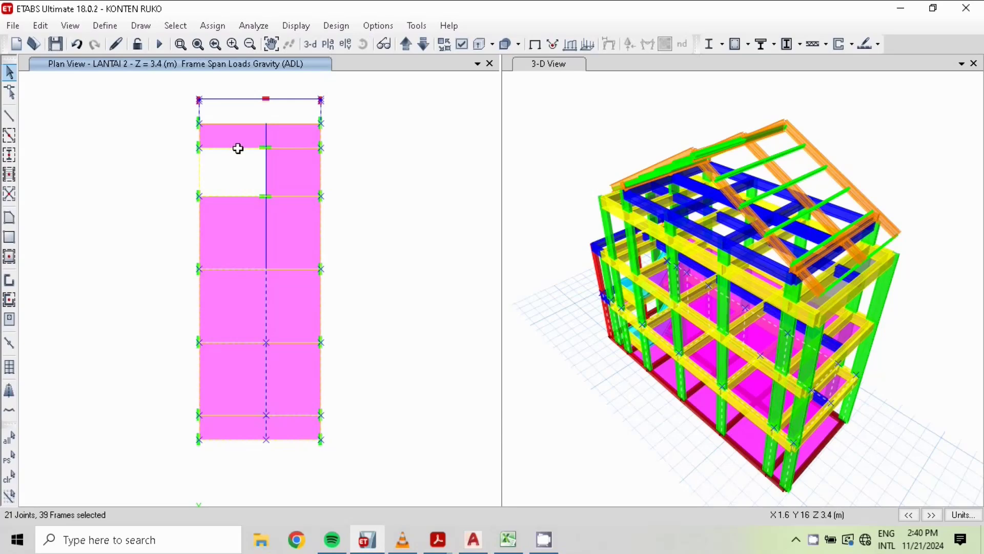
click(474, 537)
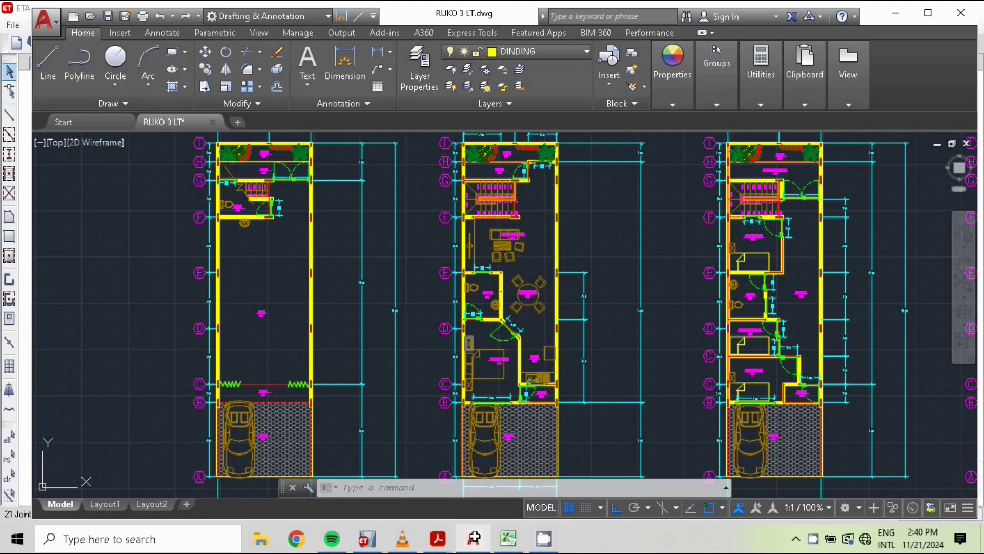
click(366, 538)
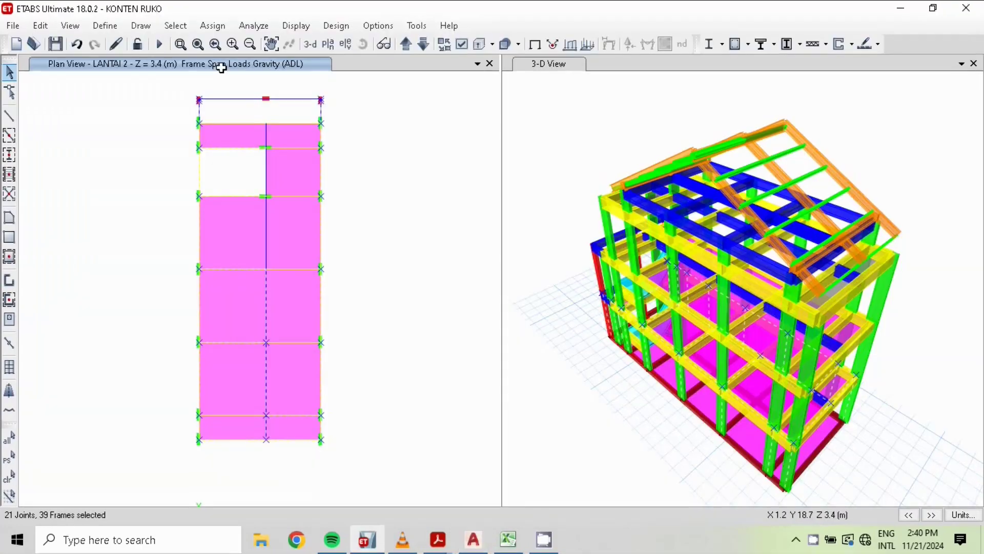
click(267, 137)
click(303, 124)
Assign a uniform ADL gravity load of 5.1 kN/m to the selected LANTAI 2 beams, replacing existing loads
click(207, 26)
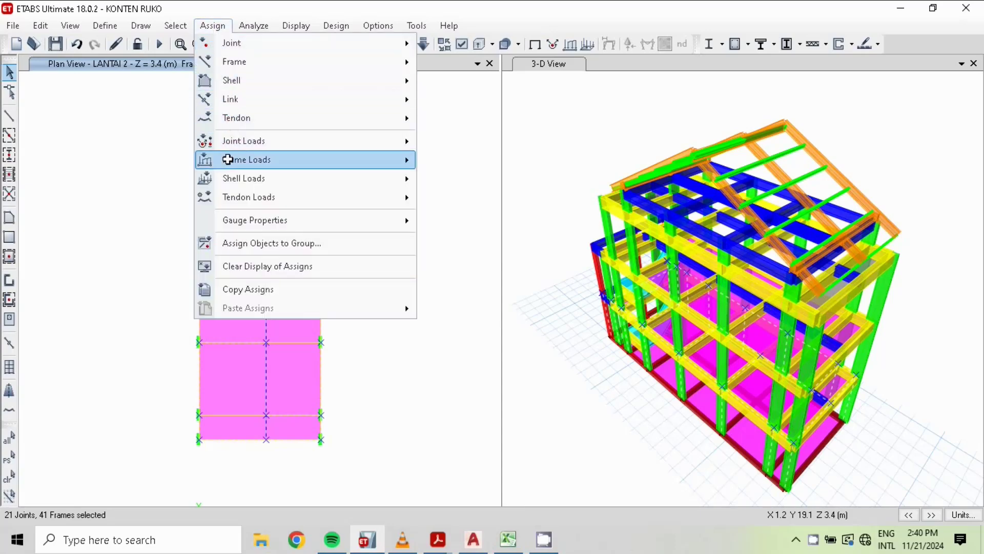
mouse_move(260, 160)
click(501, 181)
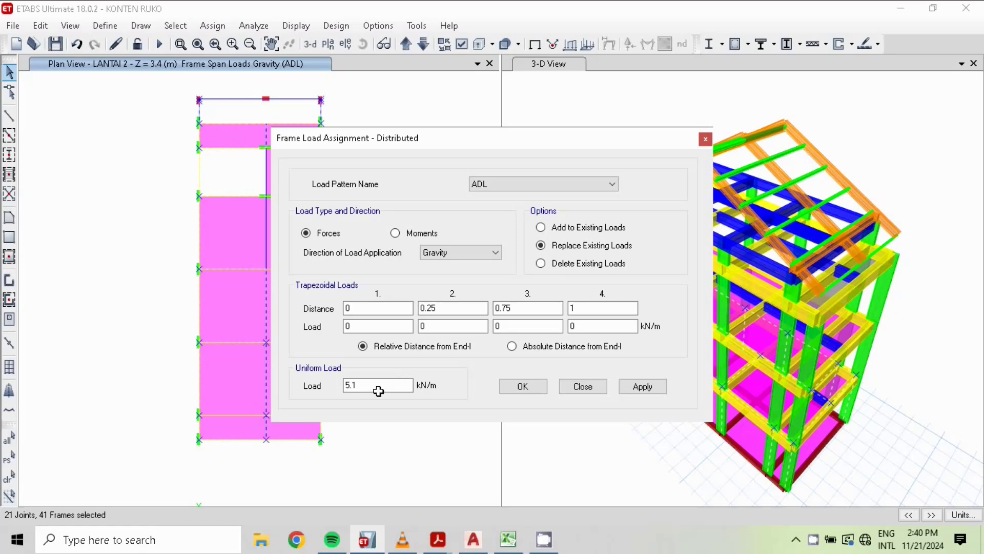
click(529, 385)
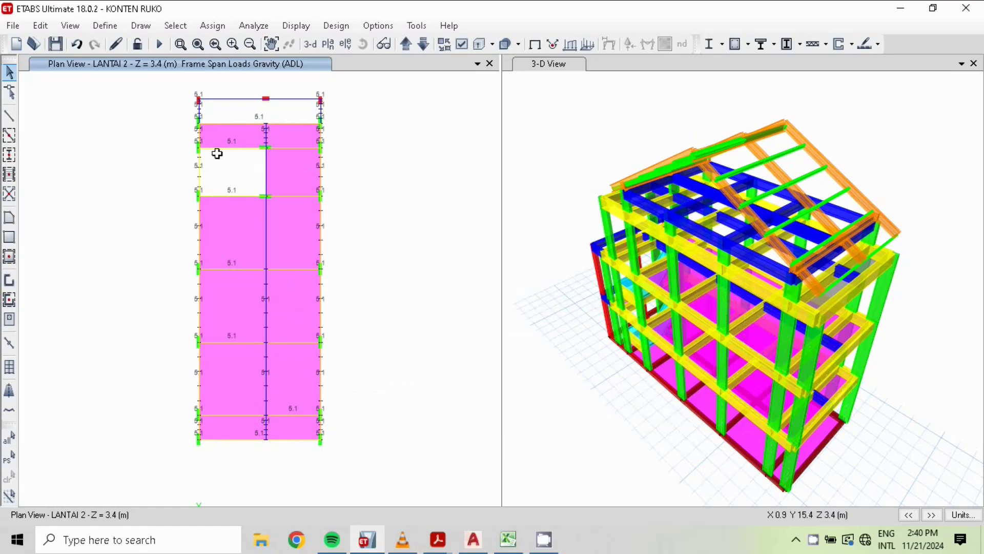
Check the assigned wall loads in a 3D view, then bring up the LANTAI 3 plan
click(314, 44)
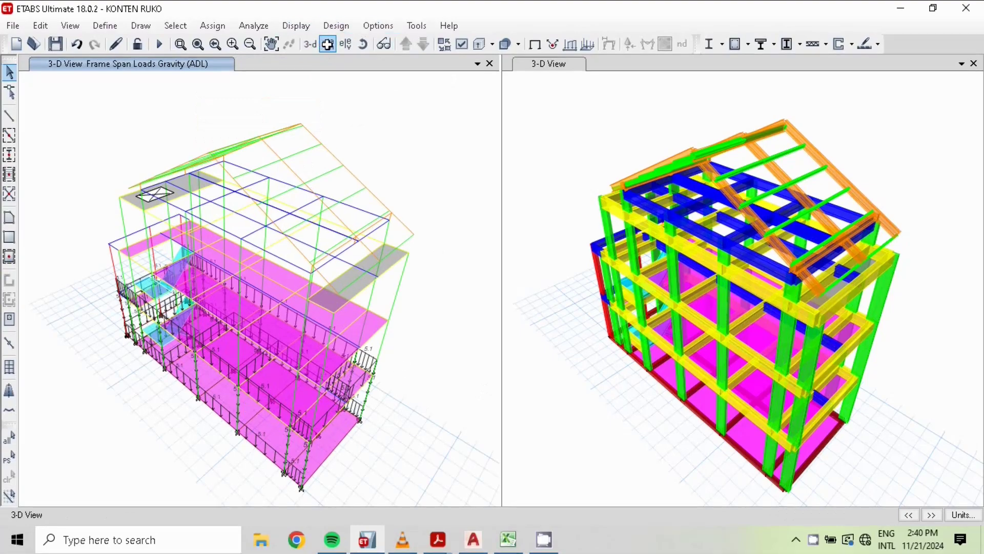
click(328, 45)
click(406, 44)
click(406, 44)
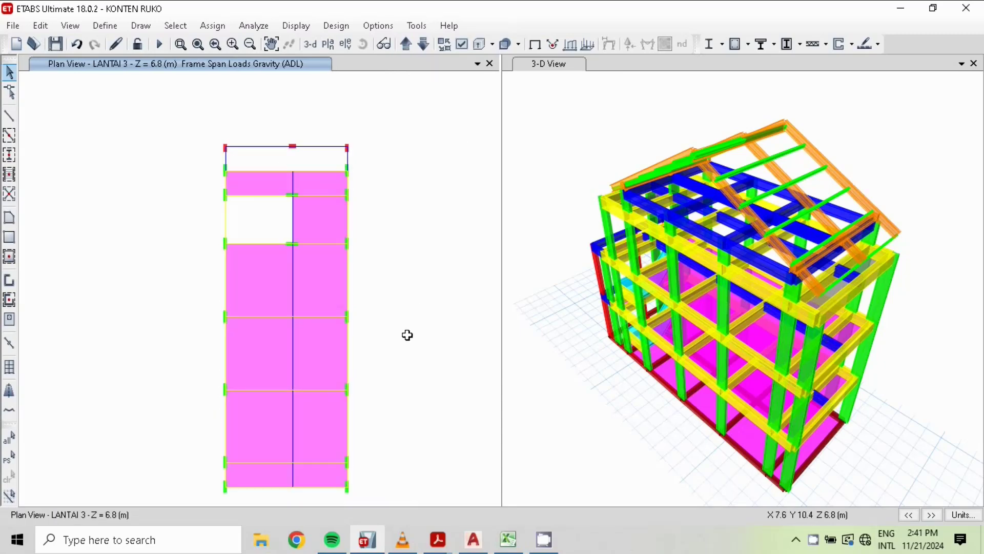
Consult the third-floor walls in the AutoCAD plan, return to ETABS and select the beams along the long sides and rear end of LANTAI 3
click(510, 544)
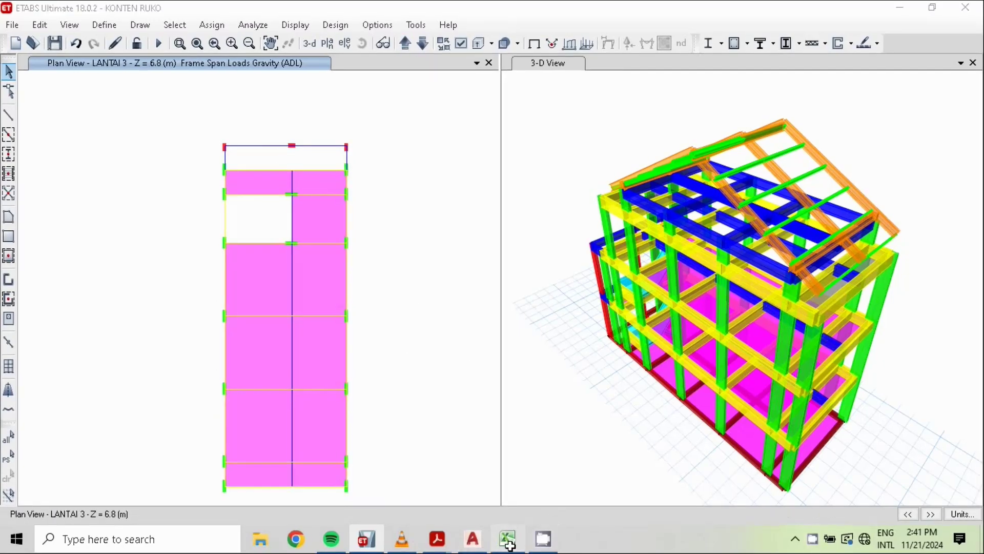
click(365, 539)
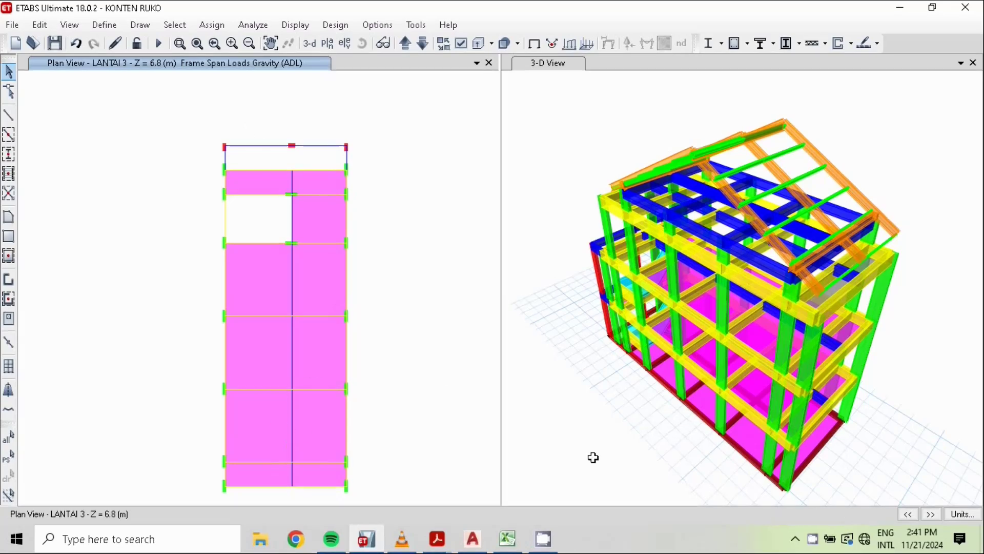
click(472, 539)
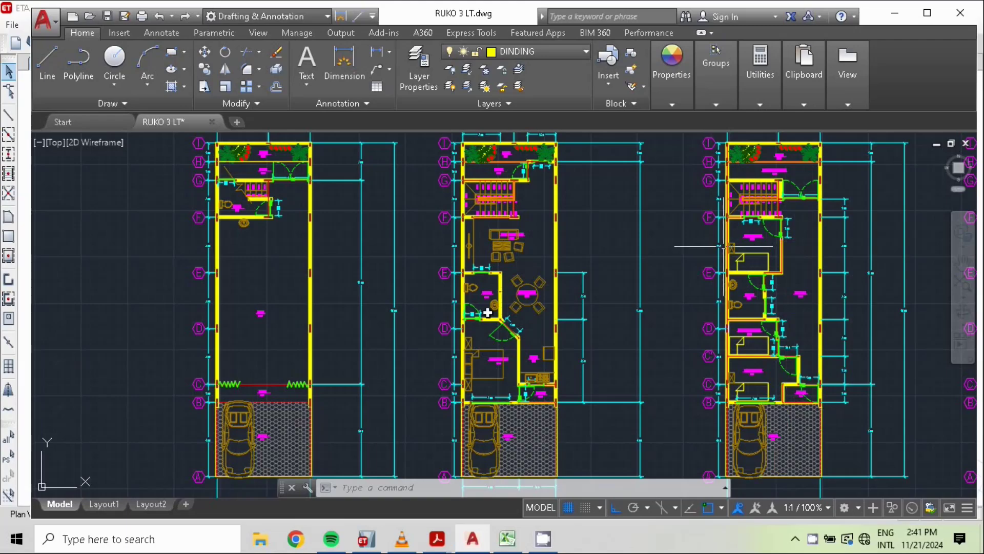
click(367, 539)
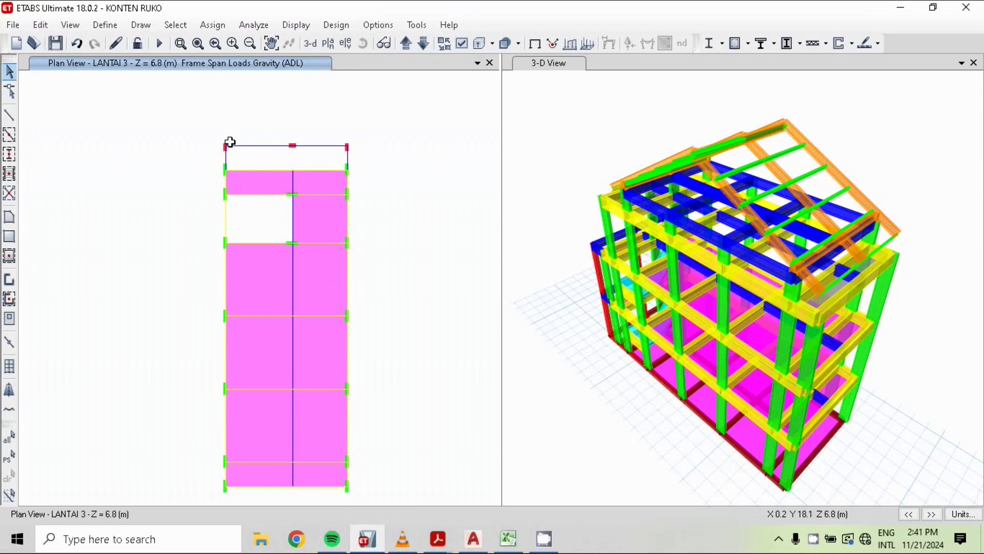
drag(210, 136, 358, 493)
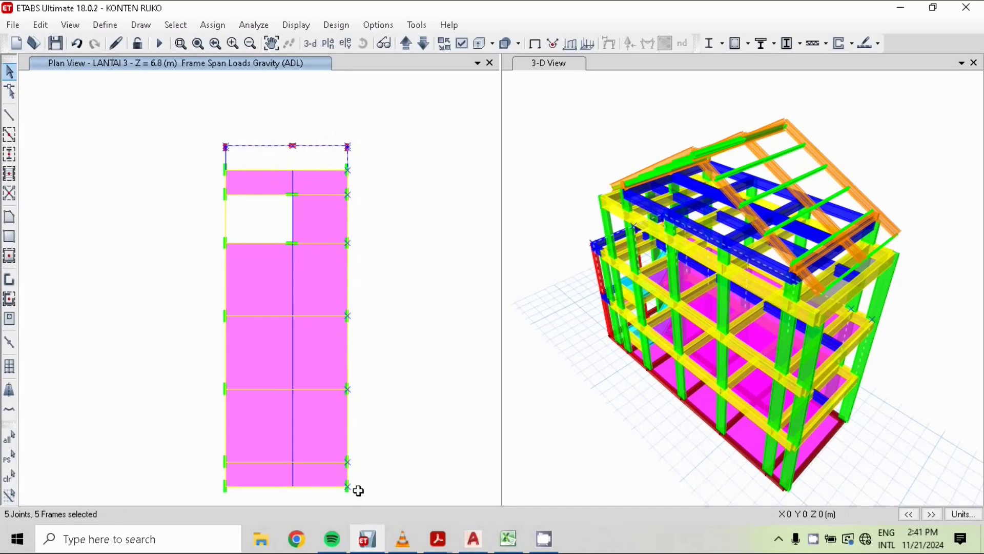
drag(213, 130, 236, 496)
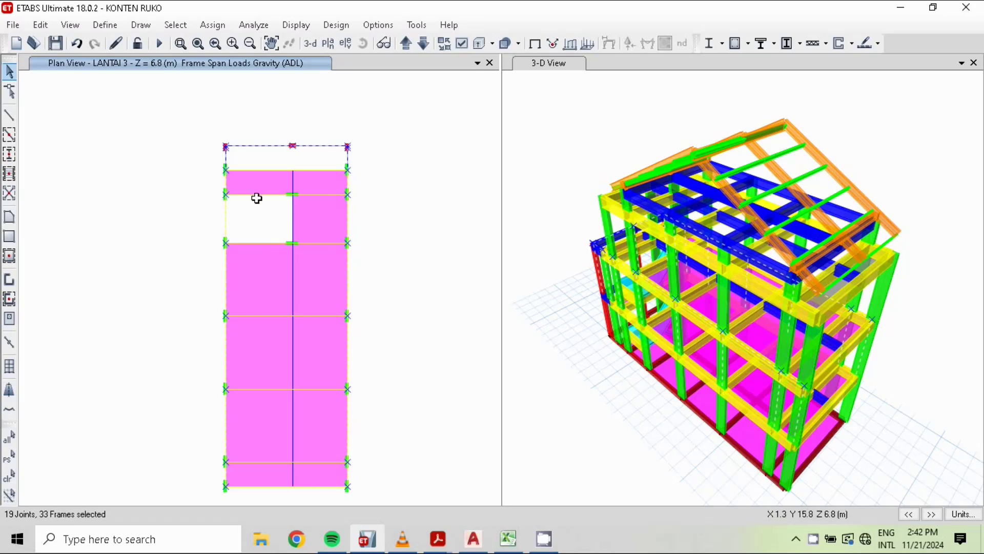
Add the transverse beams at the stair opening, the rear edge beam and the rearmost centreline beam of LANTAI 3, checking them against the AutoCAD plan
click(290, 201)
click(266, 243)
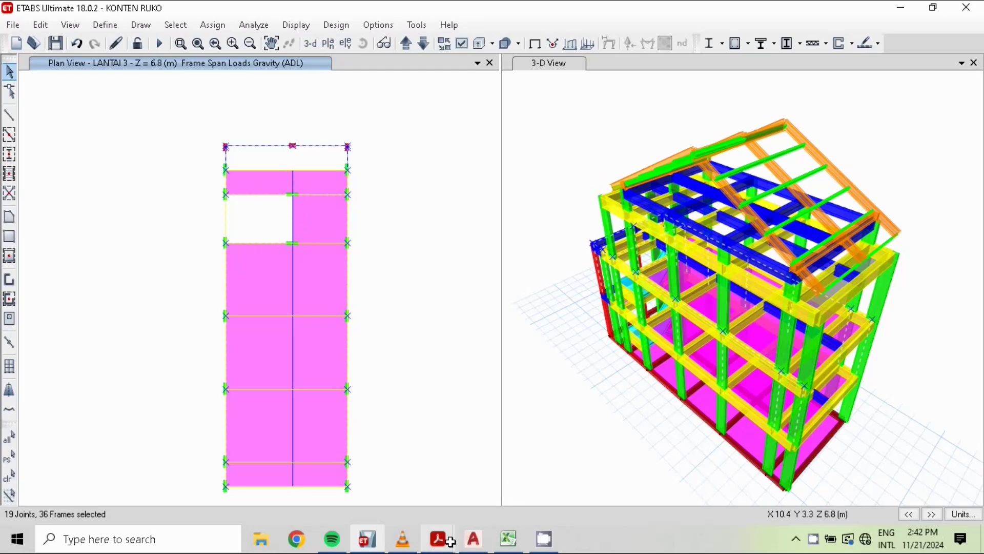
click(472, 539)
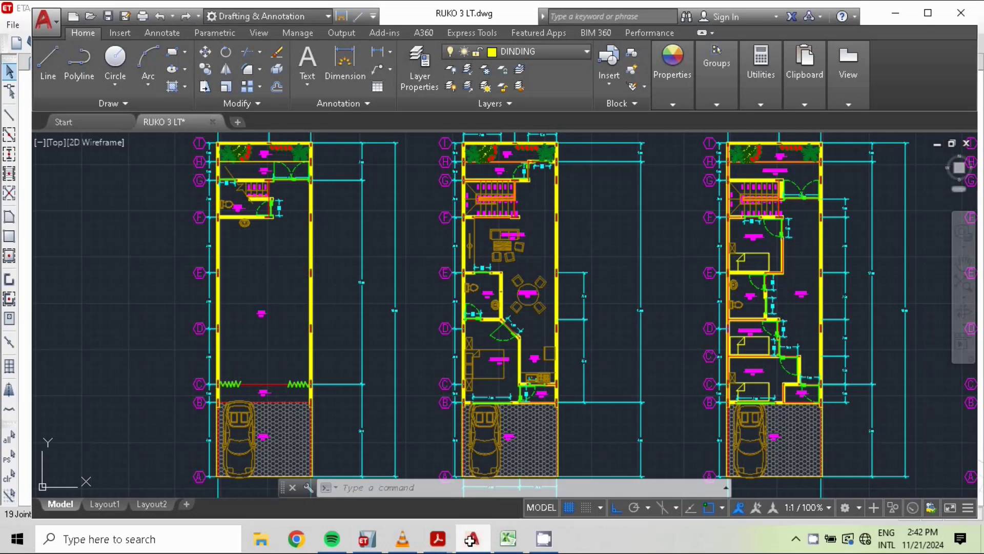
click(471, 539)
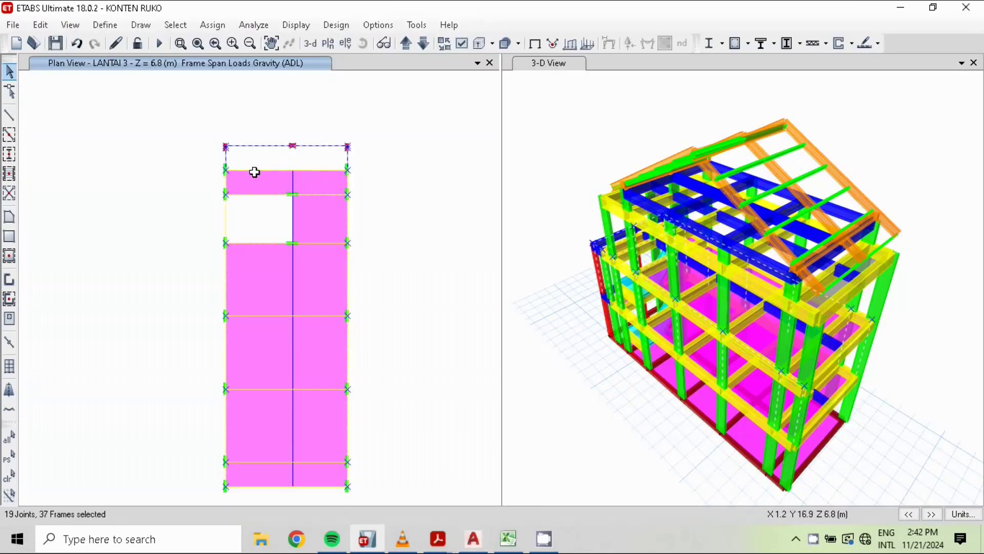
click(292, 179)
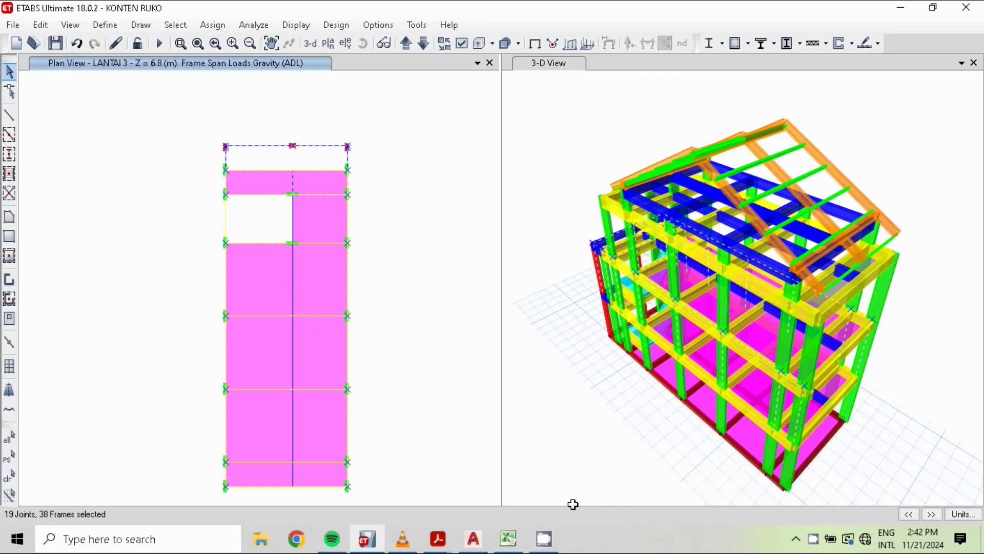
Check the AutoCAD plan, then add the centreline beams from the stair opening forward and the middle transverse beams of LANTAI 3 to the selection
click(474, 539)
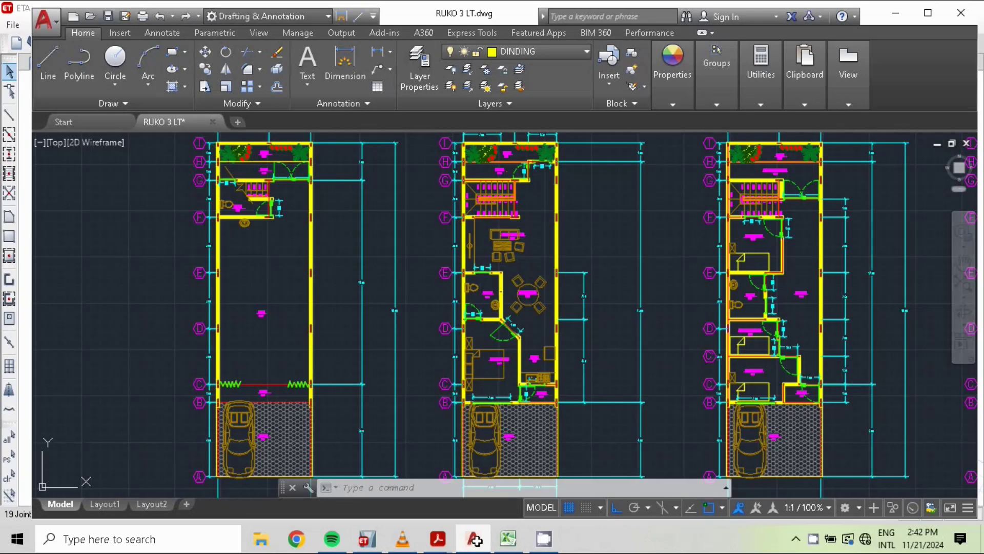
click(474, 539)
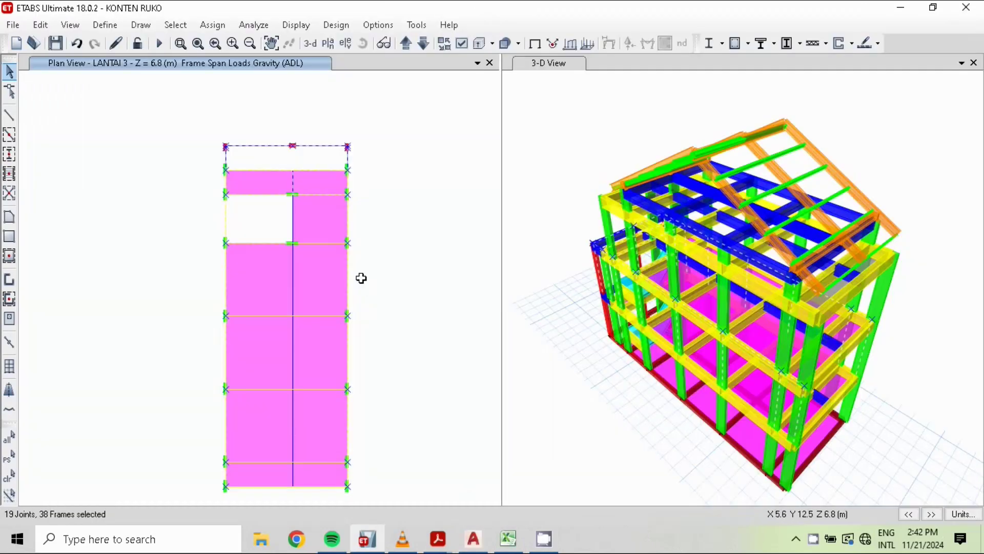
click(293, 203)
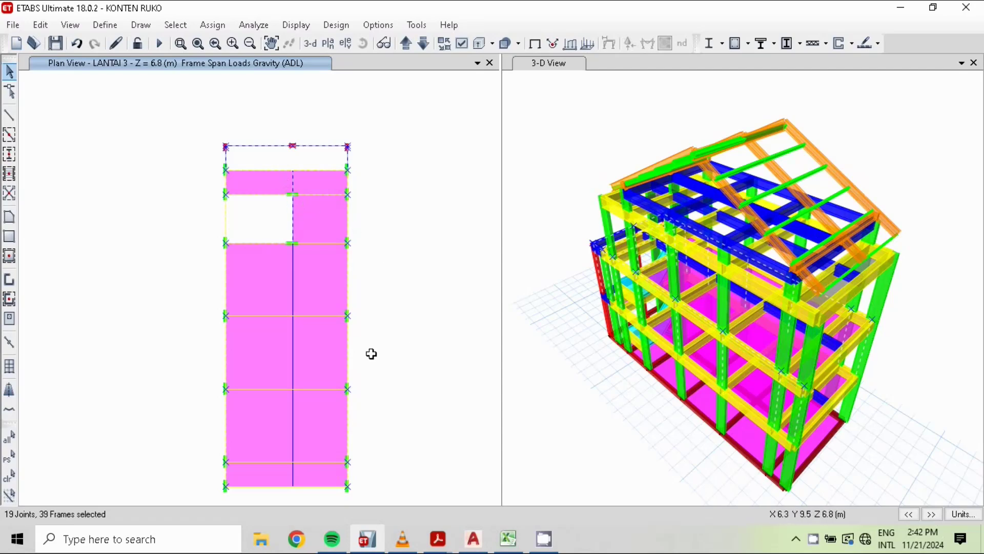
click(293, 284)
click(292, 315)
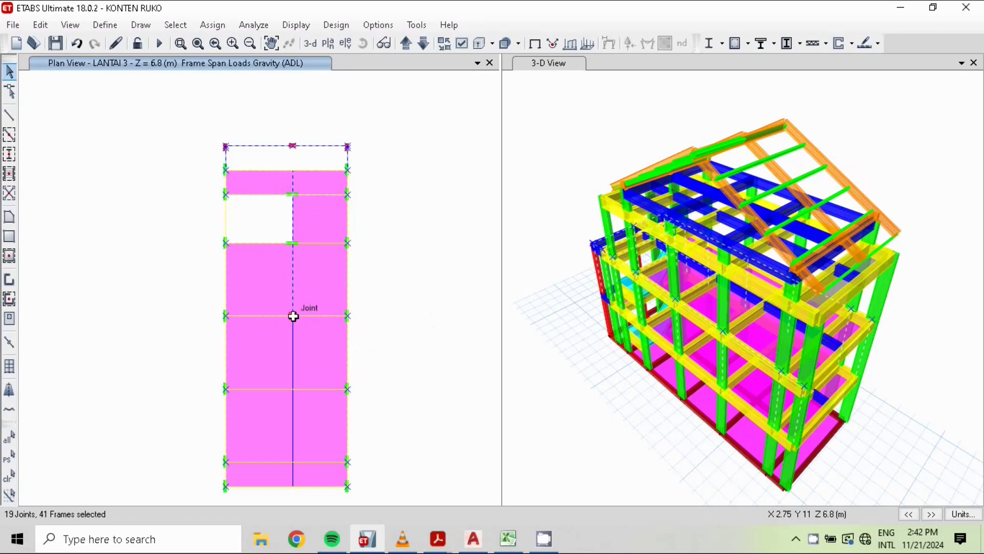
click(254, 390)
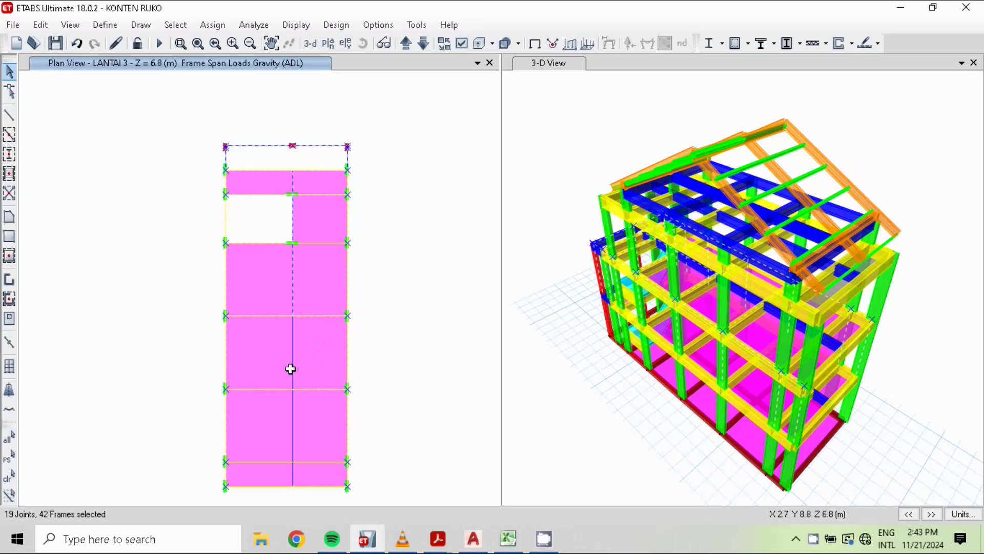
click(292, 368)
middle_drag(354, 393, 360, 284)
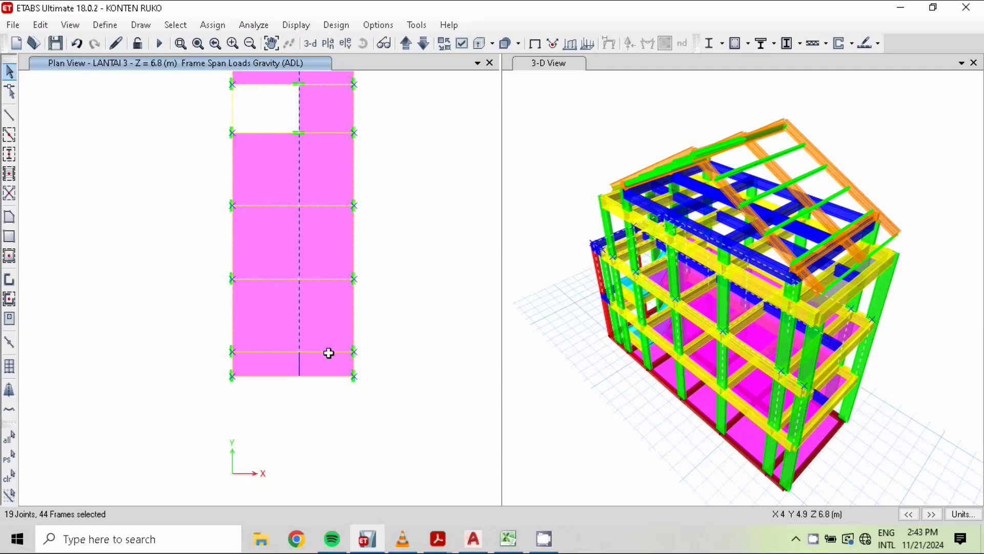
Add the two frontmost transverse beams and the last centreline beam of LANTAI 3, checking the AutoCAD plan and the Excel wall load
click(475, 539)
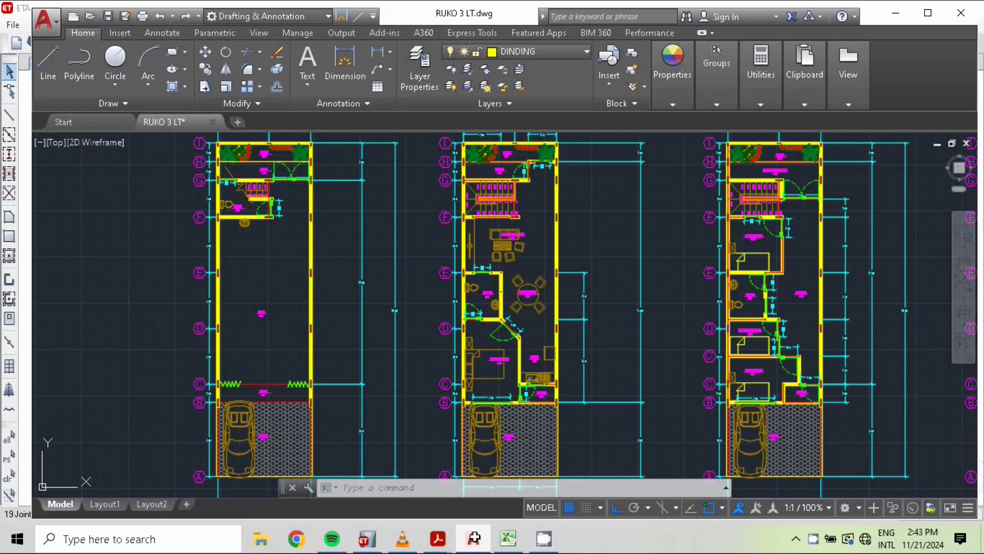
click(367, 538)
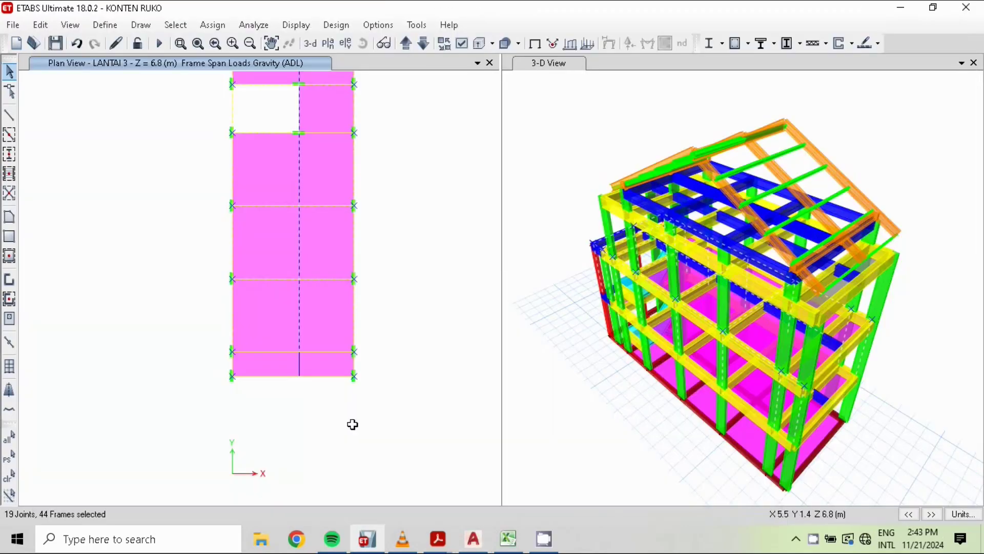
click(318, 353)
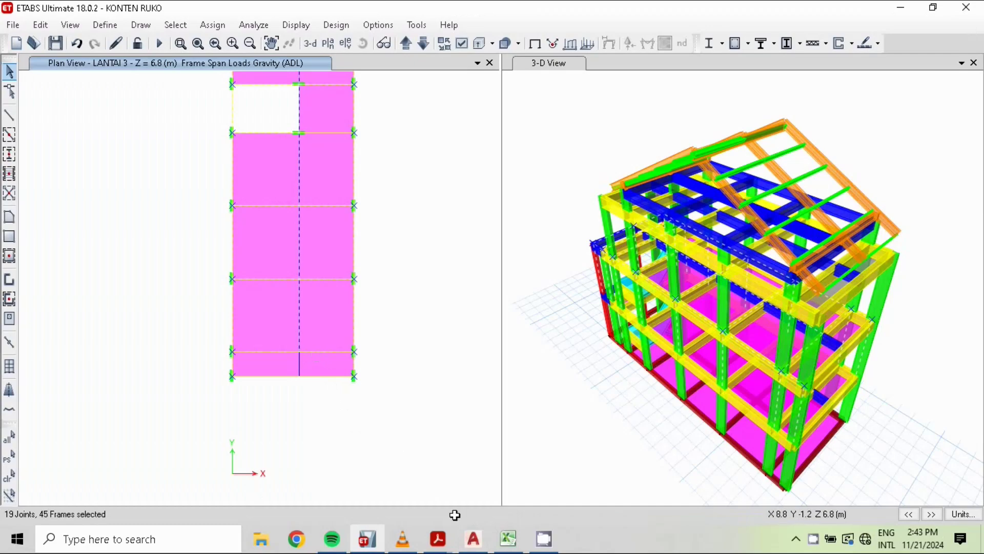
click(503, 537)
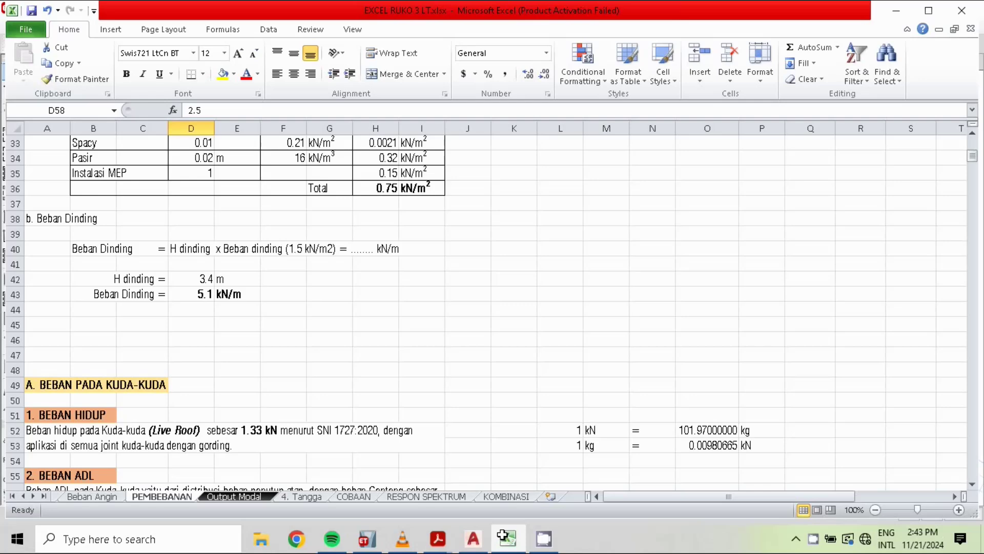
click(471, 538)
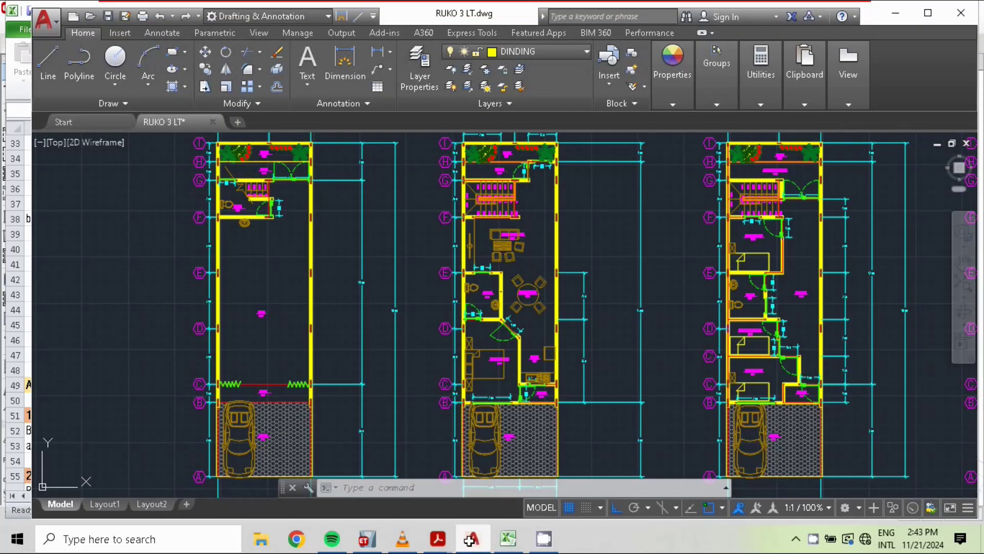
click(471, 538)
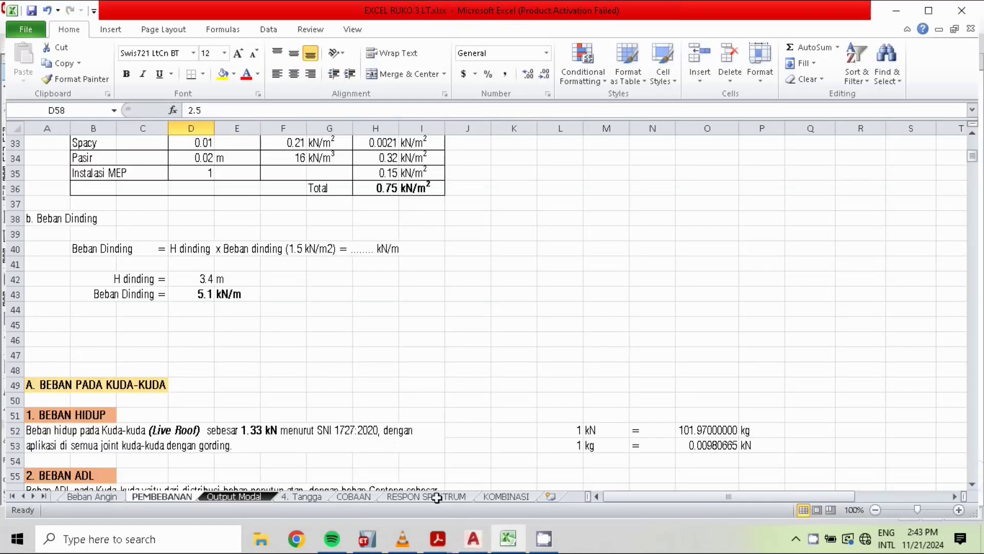
click(367, 538)
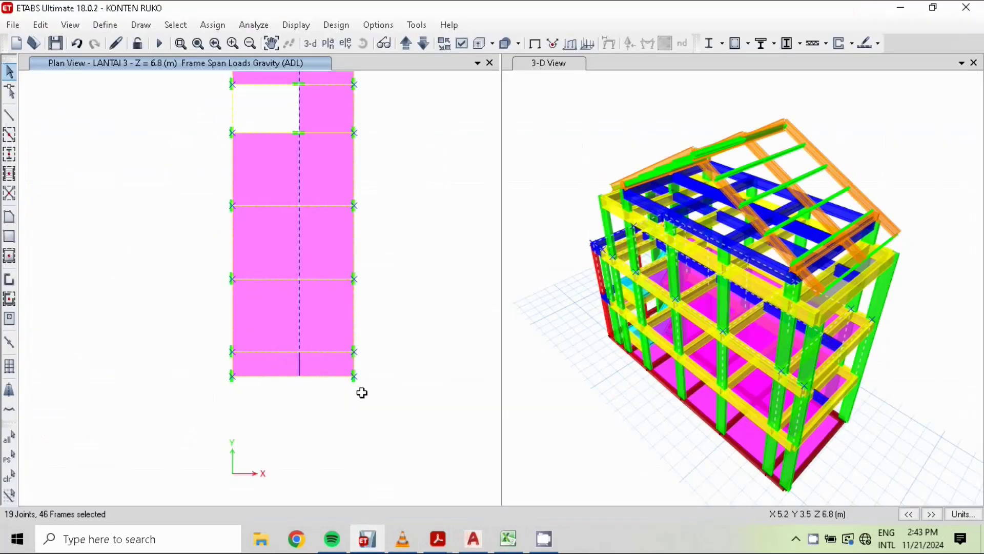
click(301, 366)
click(301, 366)
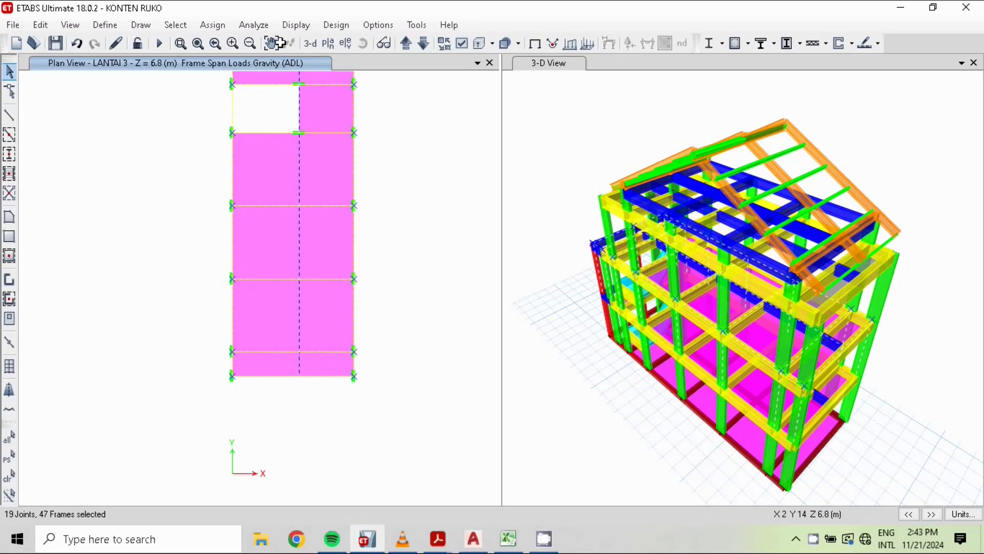
Assign a uniform ADL gravity load of 5.1 kN/m to the selected LANTAI 3 beams, replacing existing loads, and check it in 3D
middle_drag(278, 246, 250, 311)
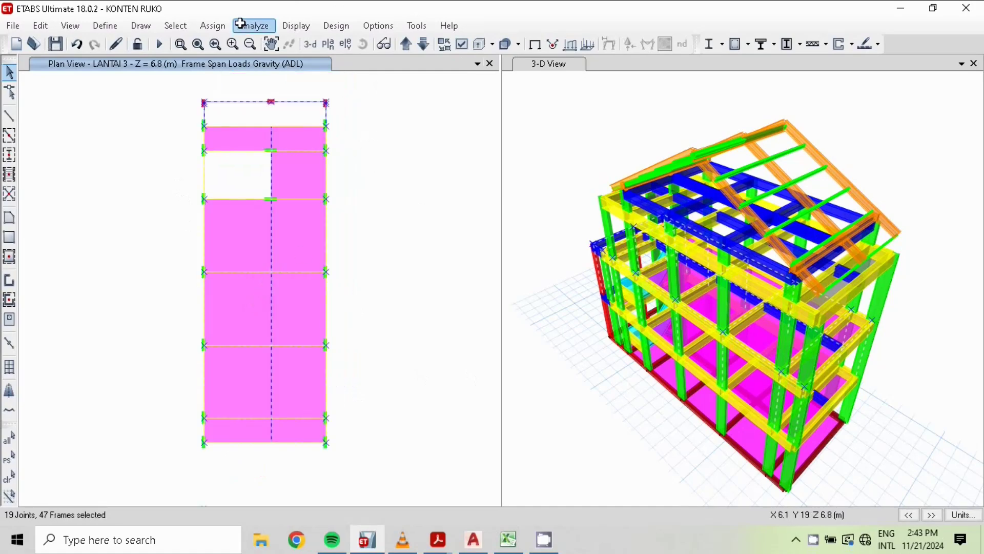
click(212, 24)
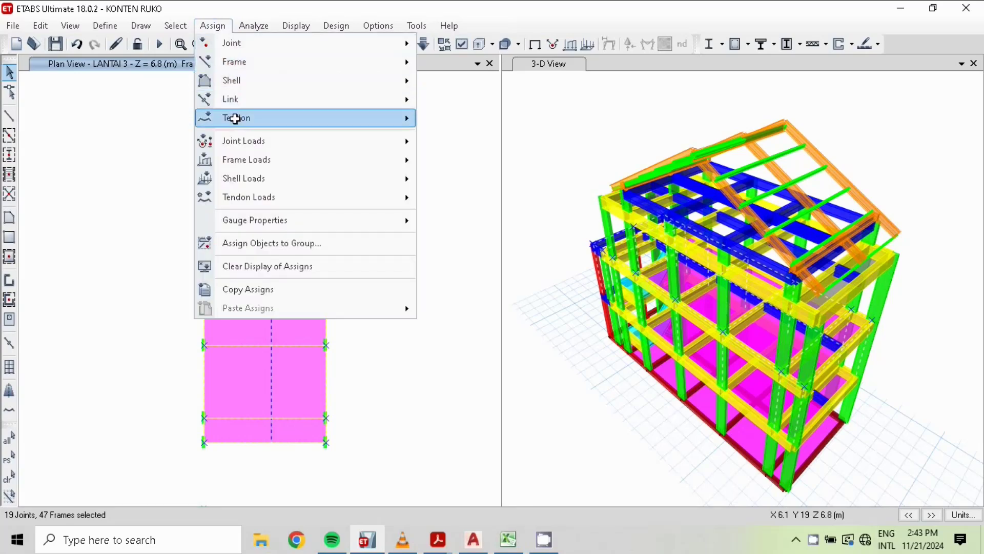
mouse_move(251, 160)
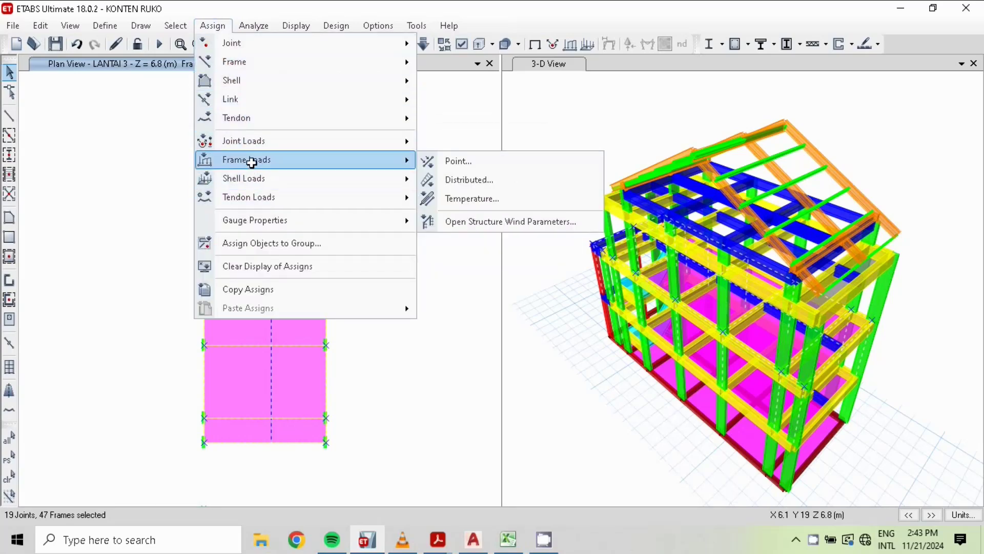
click(468, 180)
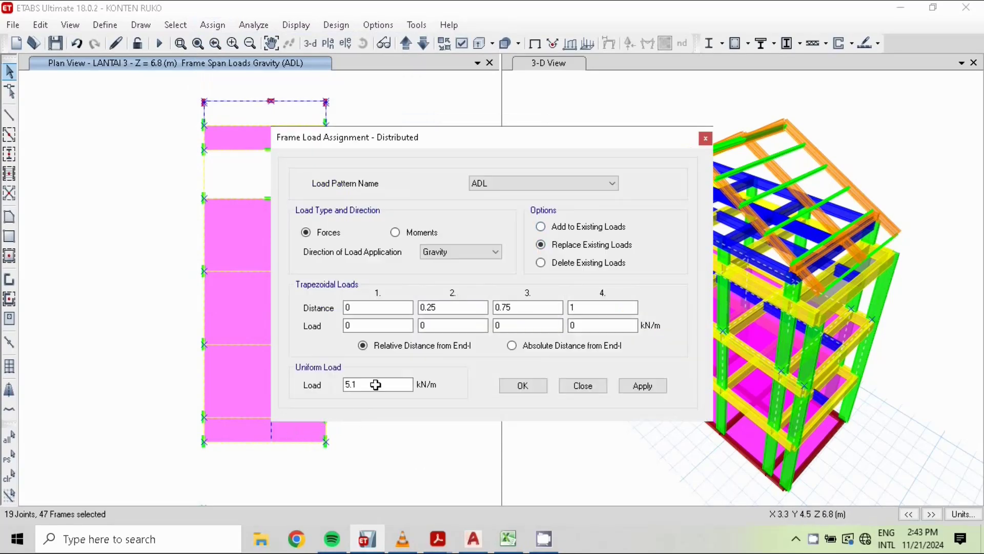
click(518, 385)
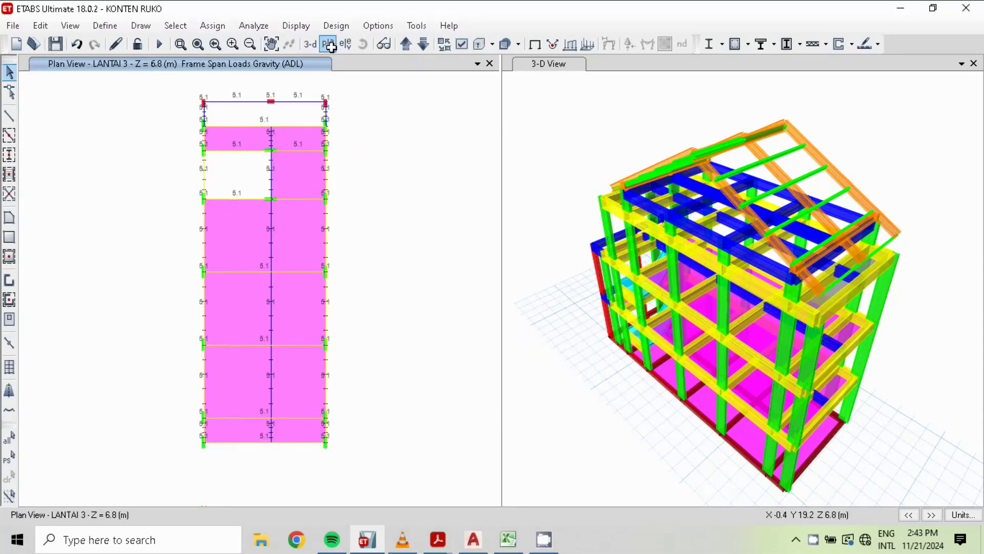
click(310, 44)
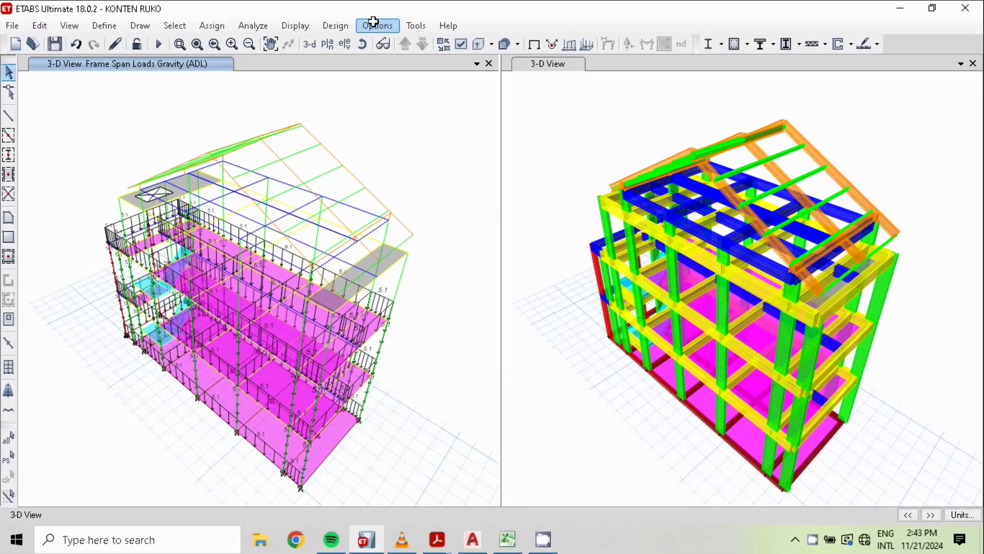
Bring up the DAK ATAP plan and select the perimeter beams around the open bays between the two roof slabs
click(327, 43)
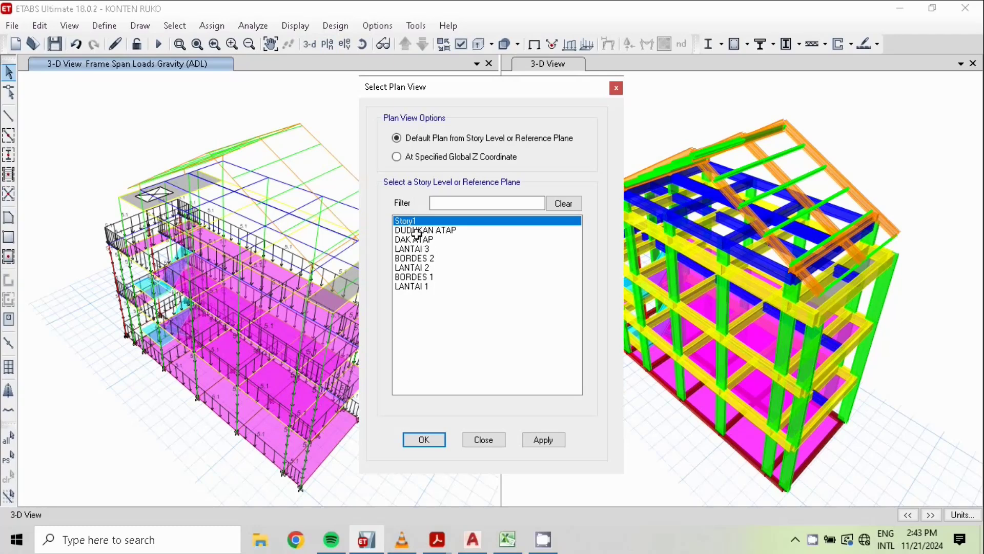
click(414, 229)
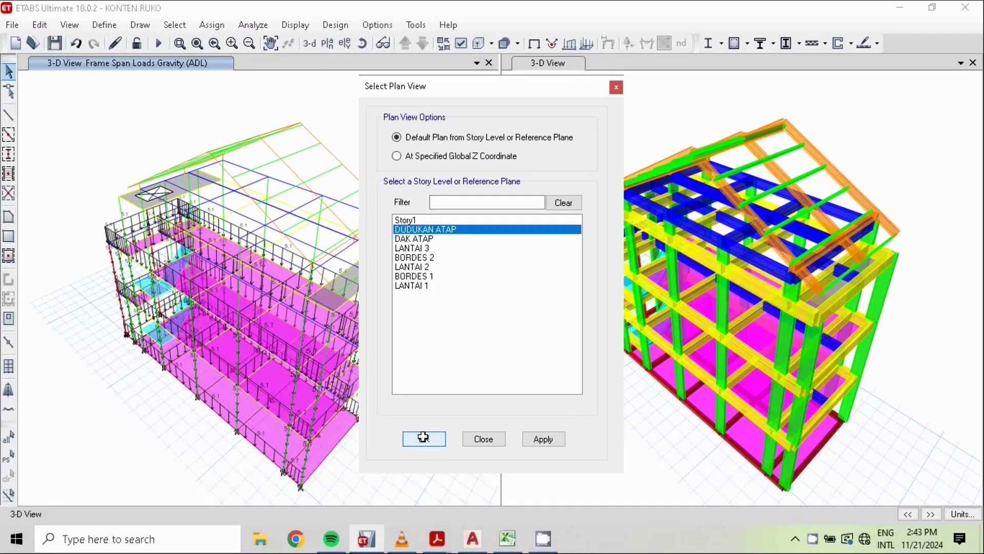
click(423, 437)
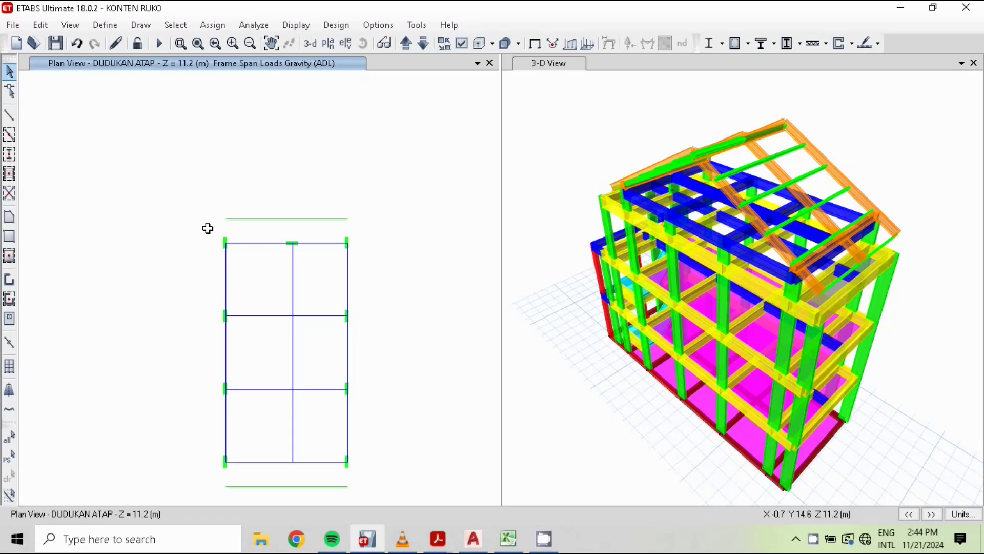
click(423, 44)
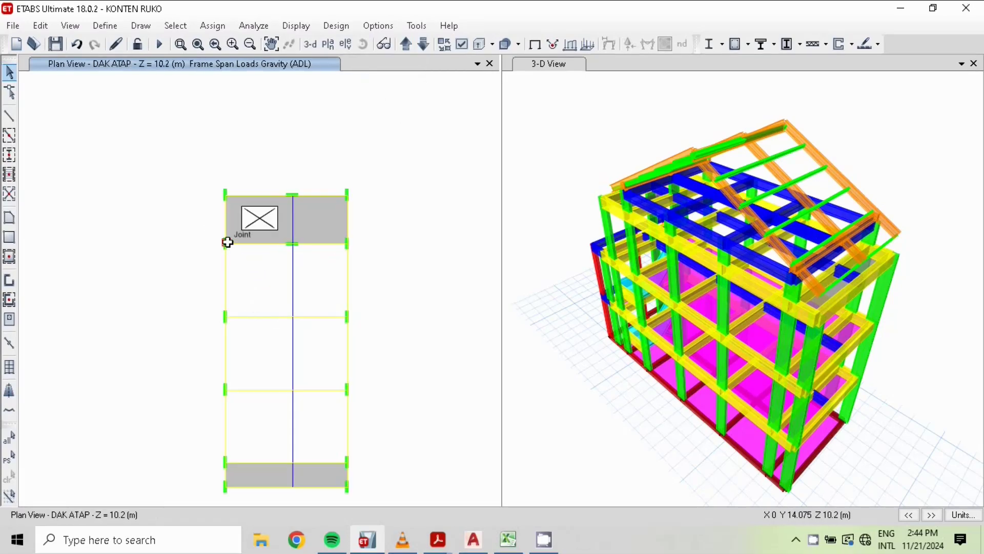
drag(206, 229, 364, 259)
drag(212, 227, 246, 477)
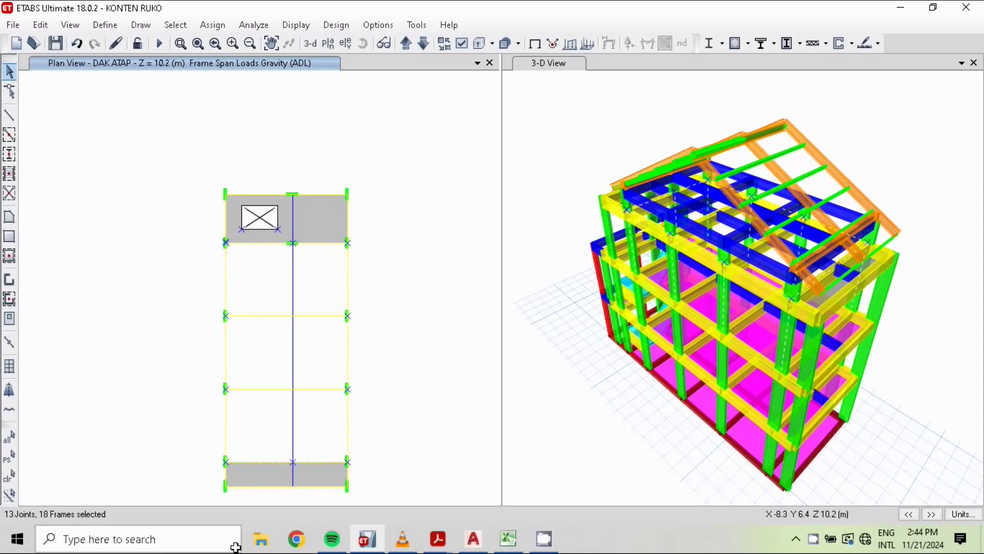
Consult the Excel wall load, then assign a uniform ADL gravity load of 1.5 kN/m to the selected DAK ATAP beams, replacing existing loads
click(507, 539)
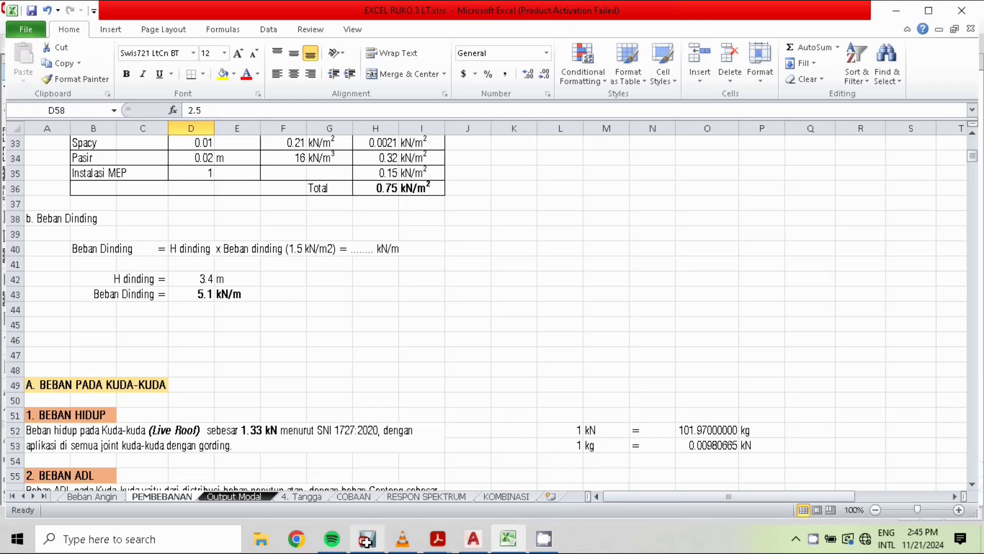
mouse_move(367, 541)
click(367, 539)
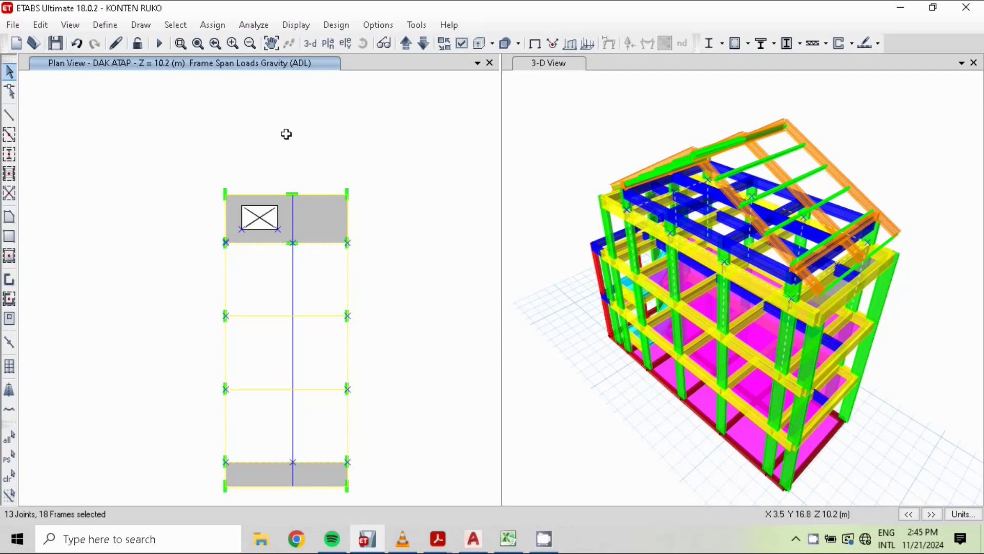
click(212, 25)
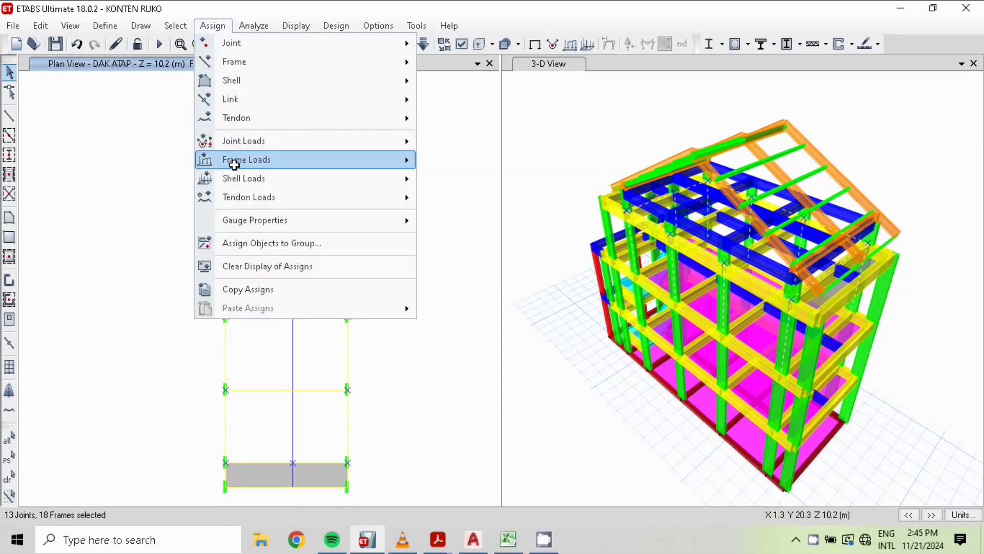
mouse_move(234, 164)
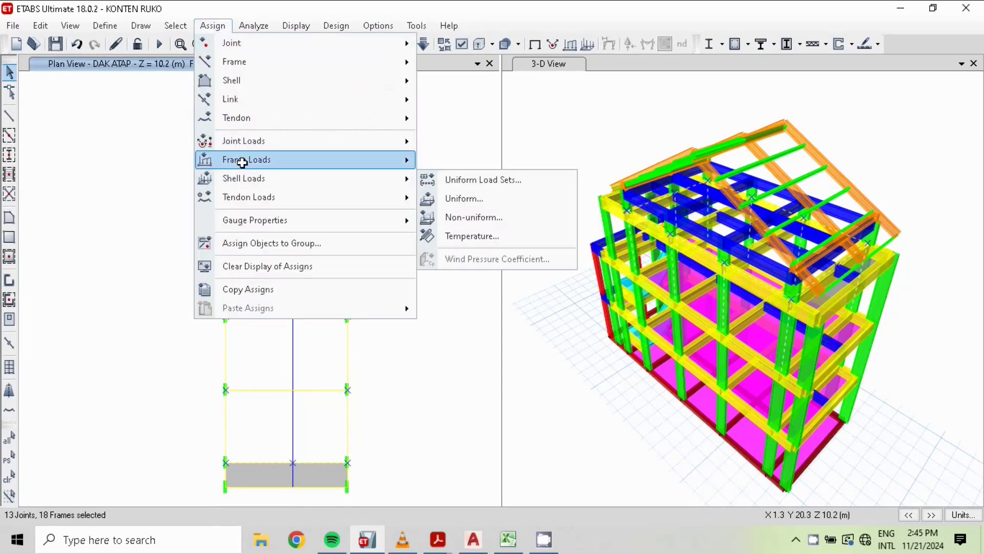
click(455, 182)
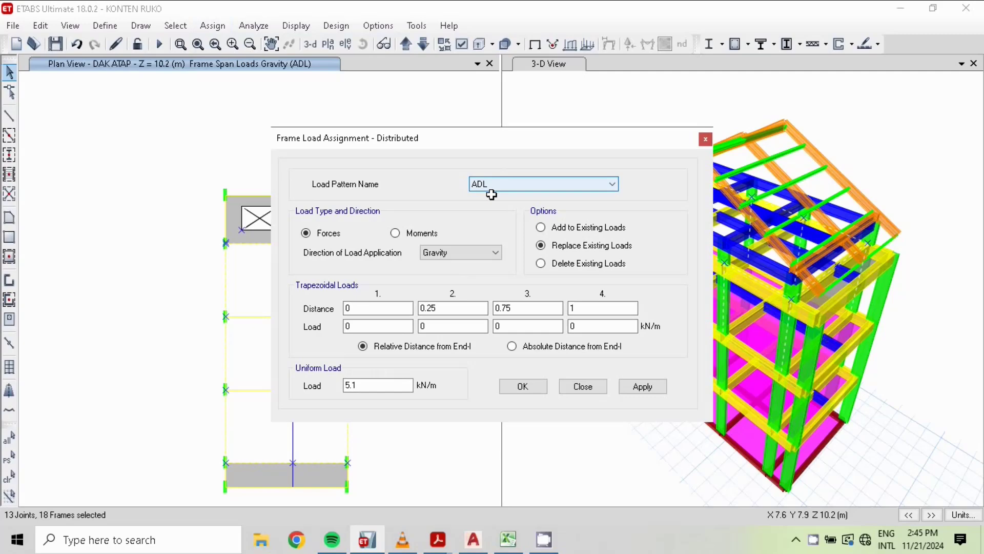
drag(366, 385, 311, 388)
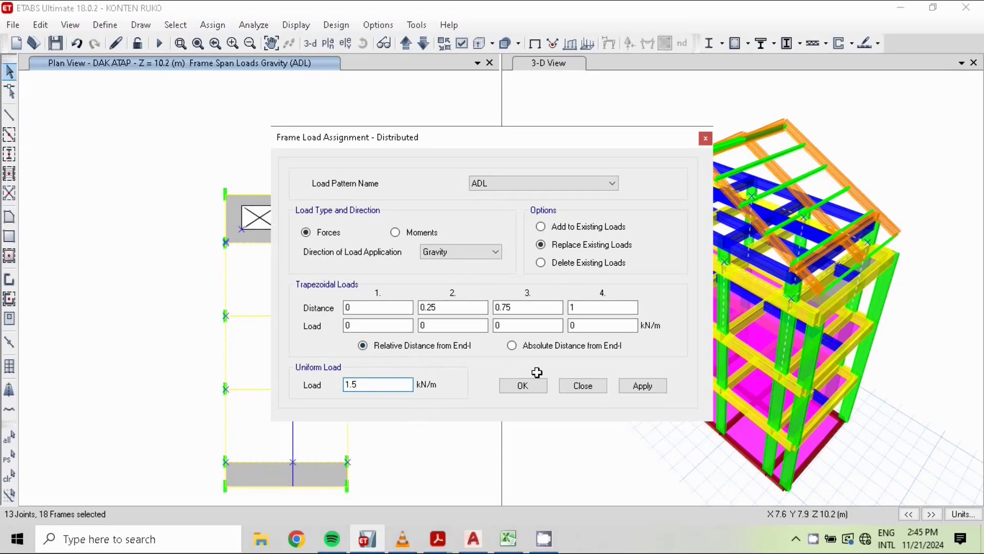
click(524, 385)
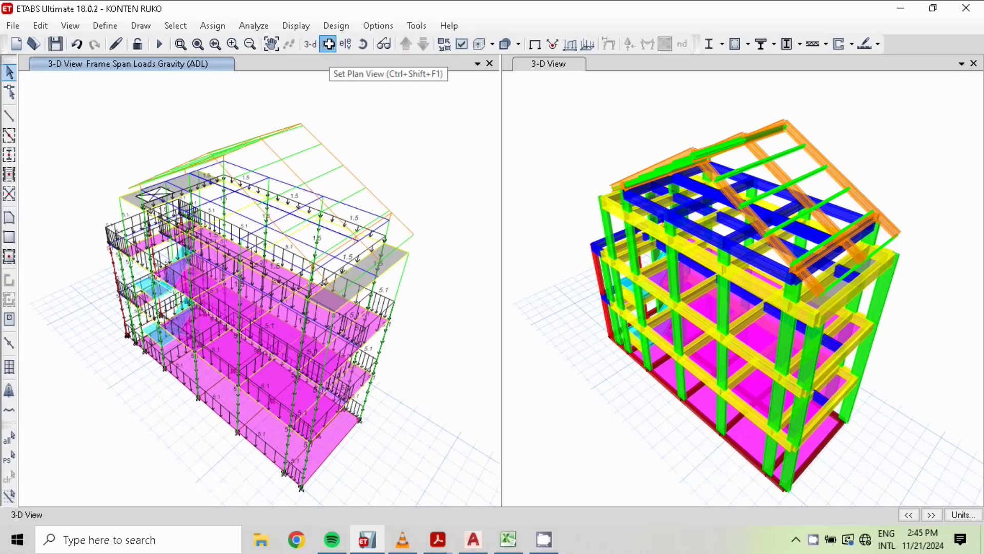
Bring up the DUDUKAN ATAP plan and select the beams along both long outer sides
click(329, 45)
click(412, 229)
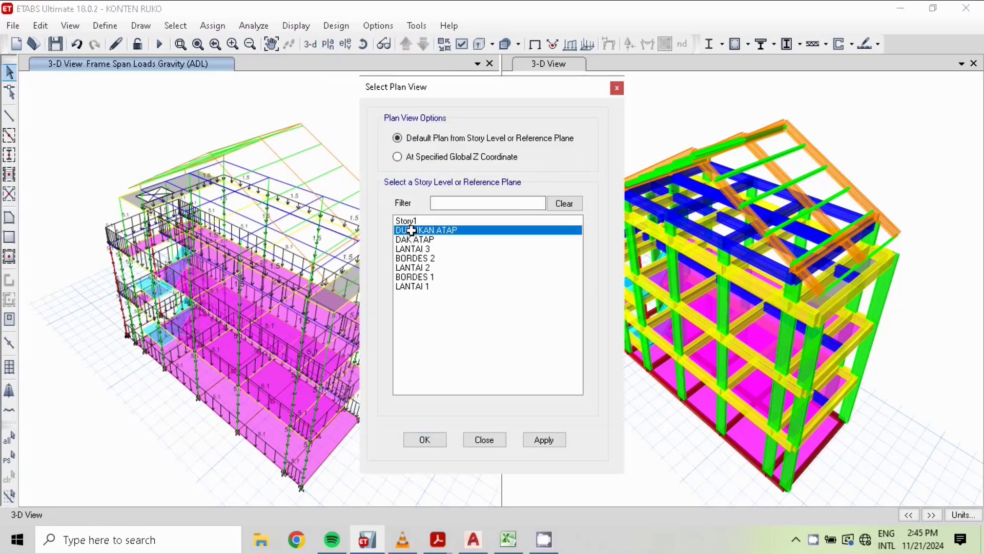
click(426, 439)
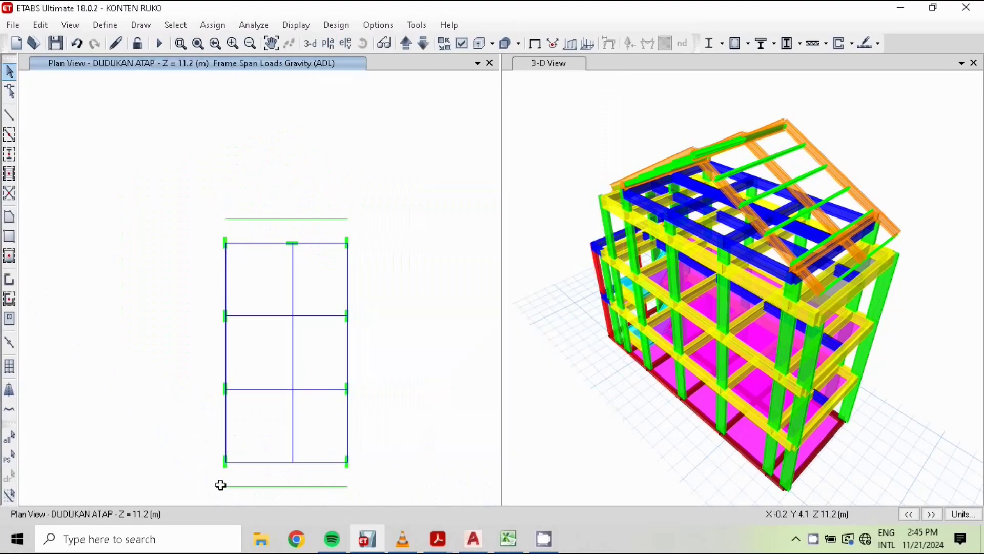
drag(215, 224, 240, 477)
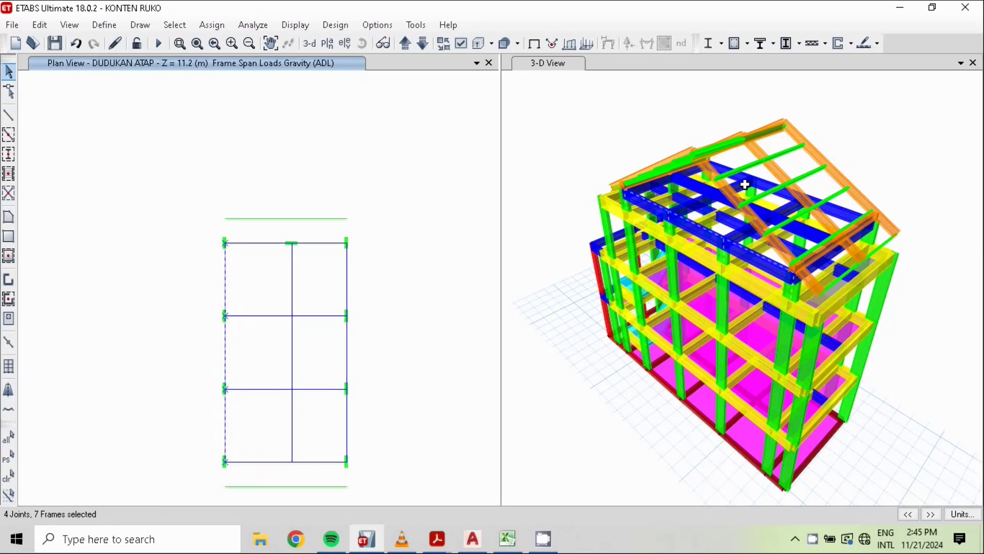
drag(335, 229, 376, 486)
Check the roof height dimensions on the side elevation in the AutoCAD drawing, and return to ETABS
key(alt+Tab)
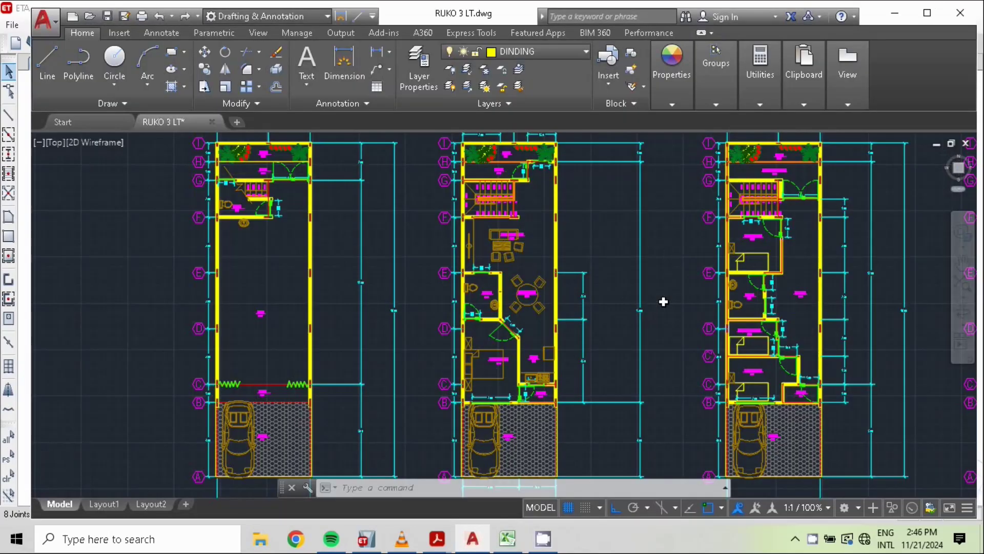
scroll(661, 331, down, 6)
middle_drag(846, 479, 505, 378)
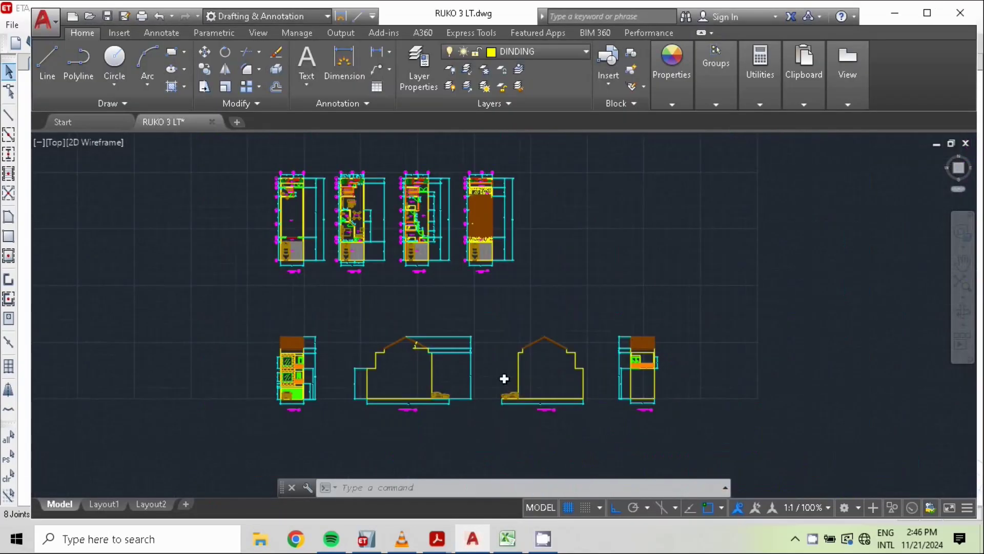
scroll(505, 378, up, 2)
scroll(398, 324, up, 5)
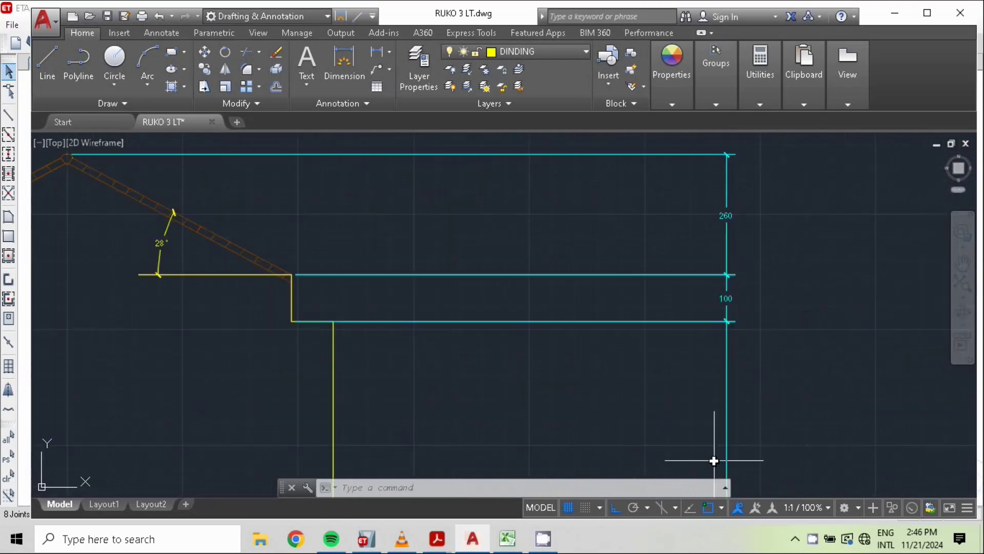
key(alt+Tab)
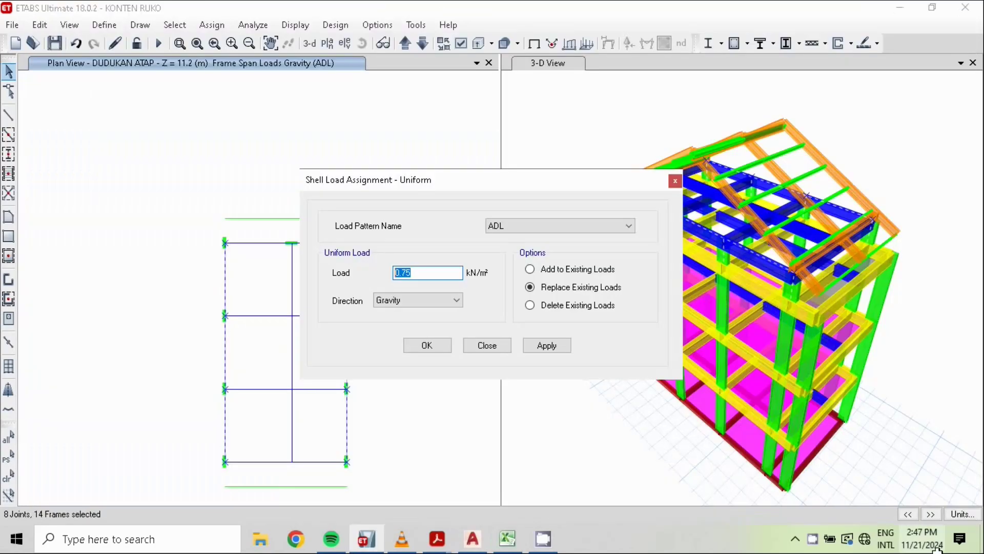
Dismiss the shell load assignment, assign a uniform ADL gravity load of 3.9 kN/m to the selected beams, replacing existing loads, and show the model in 3D
click(496, 348)
click(496, 347)
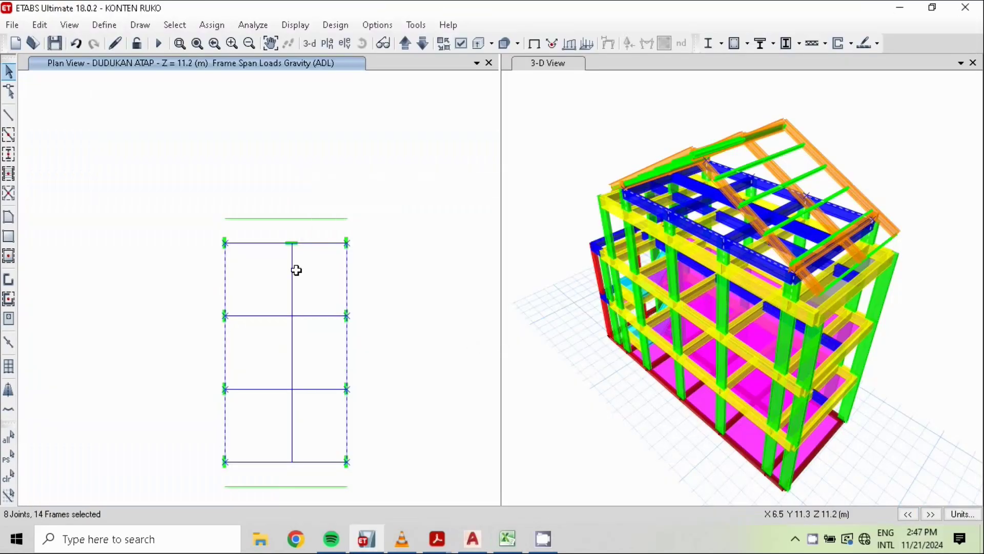
click(210, 26)
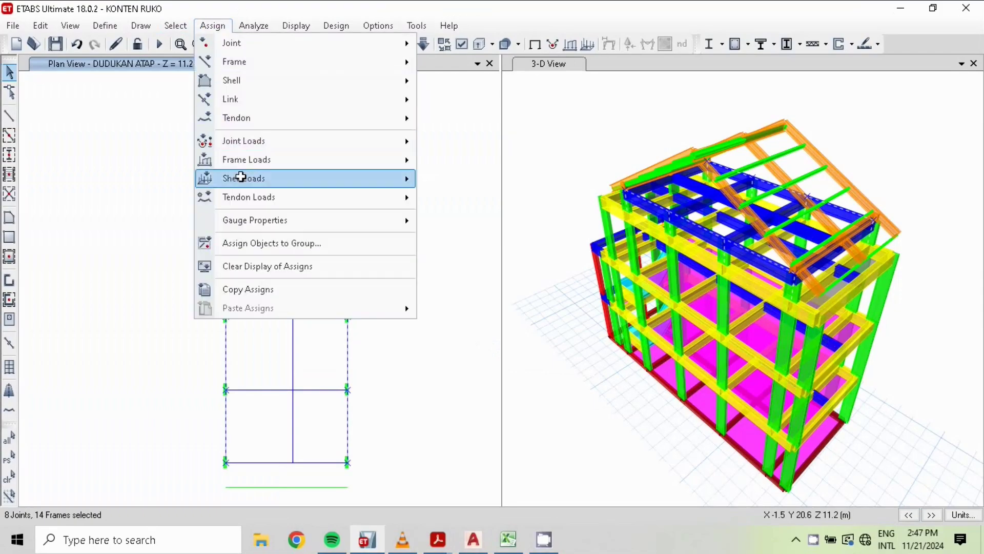
mouse_move(247, 158)
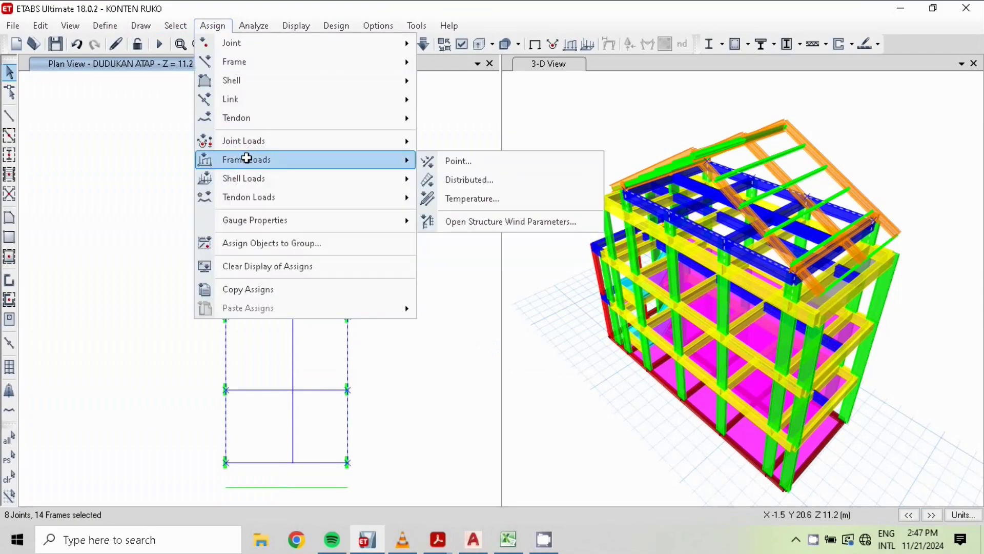
click(528, 177)
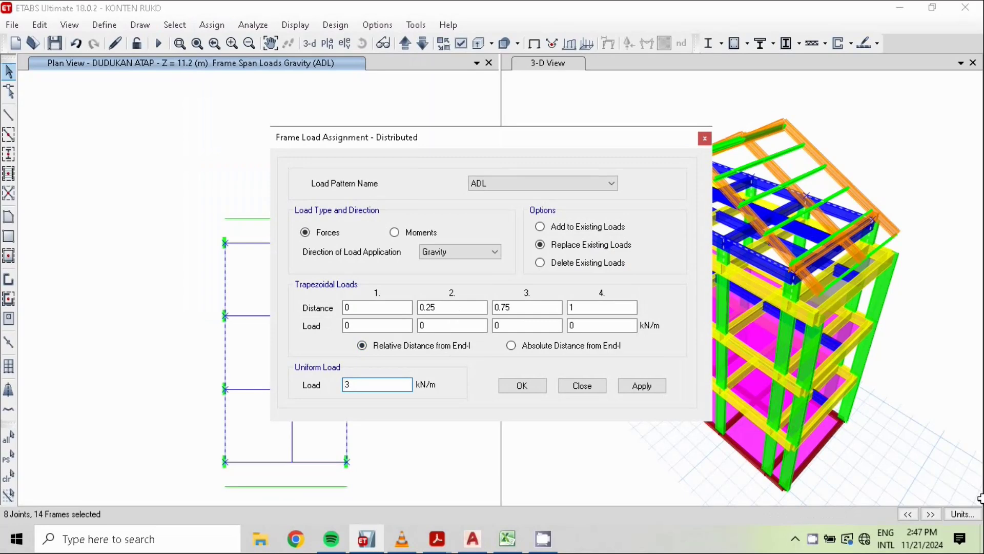
text(3)
key(Return)
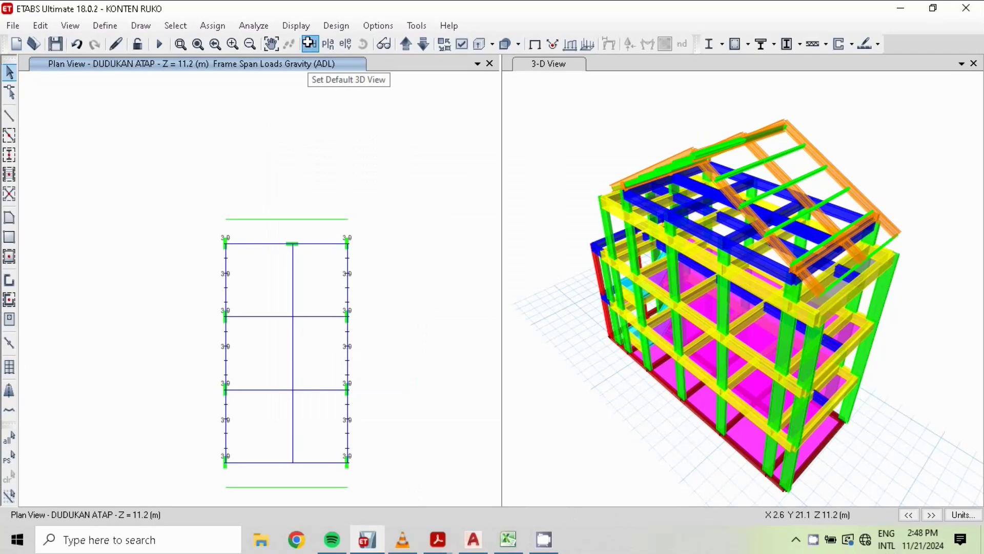
click(310, 43)
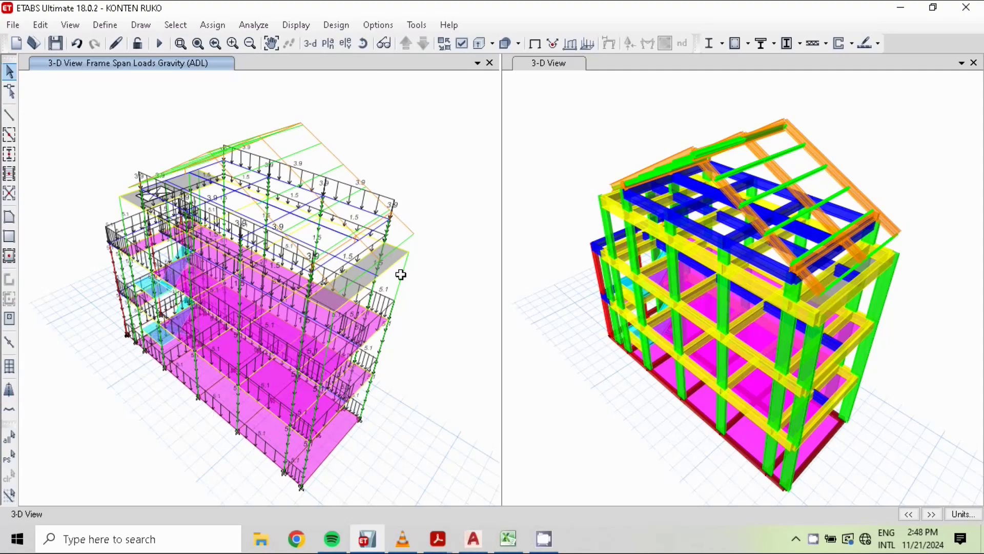
Review the roof truss live, ADL and rain loads under BEBAN PADA KUDA-KUDA in the Excel PEMBEBANAN sheet, and return to ETABS
key(alt+Tab)
scroll(973, 135, up, 2)
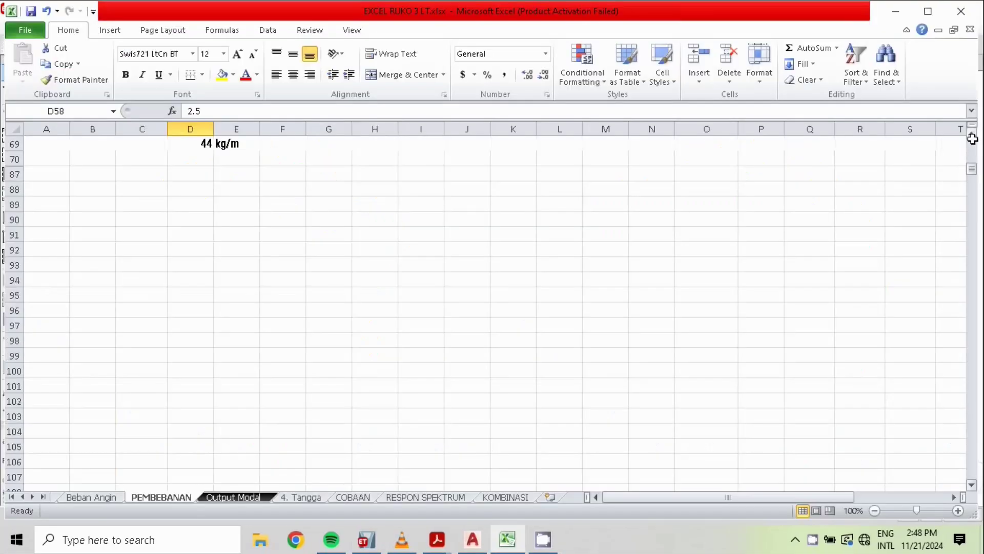
click(972, 139)
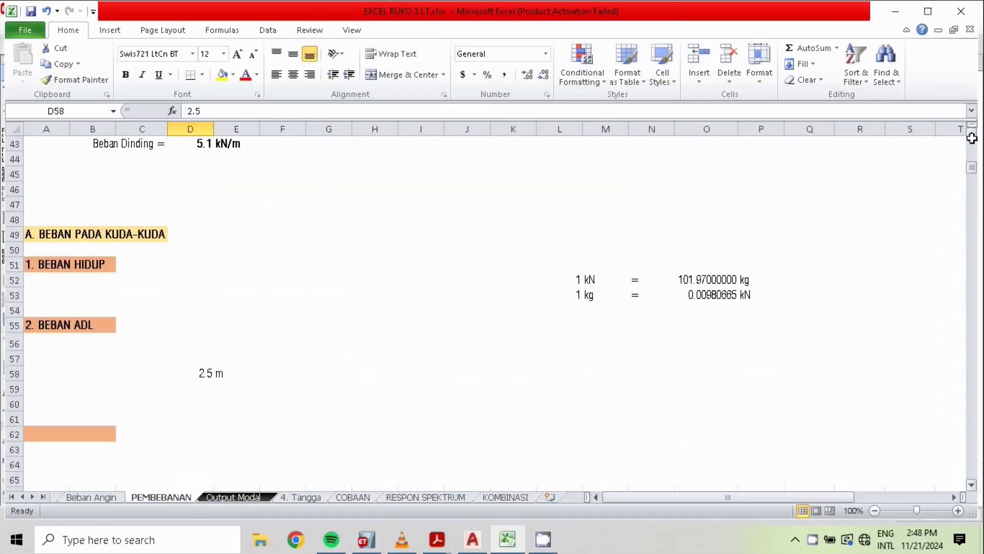
double_click(973, 136)
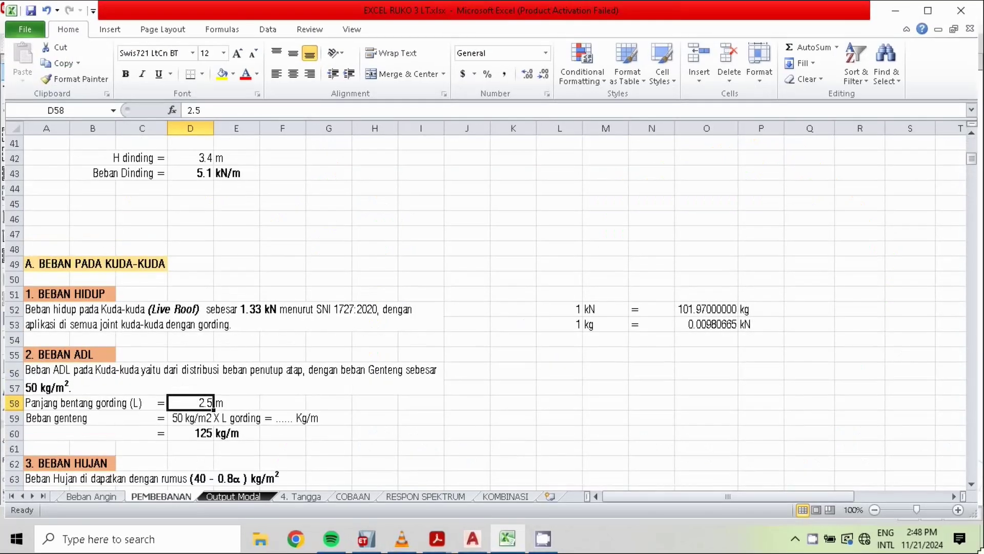
click(970, 485)
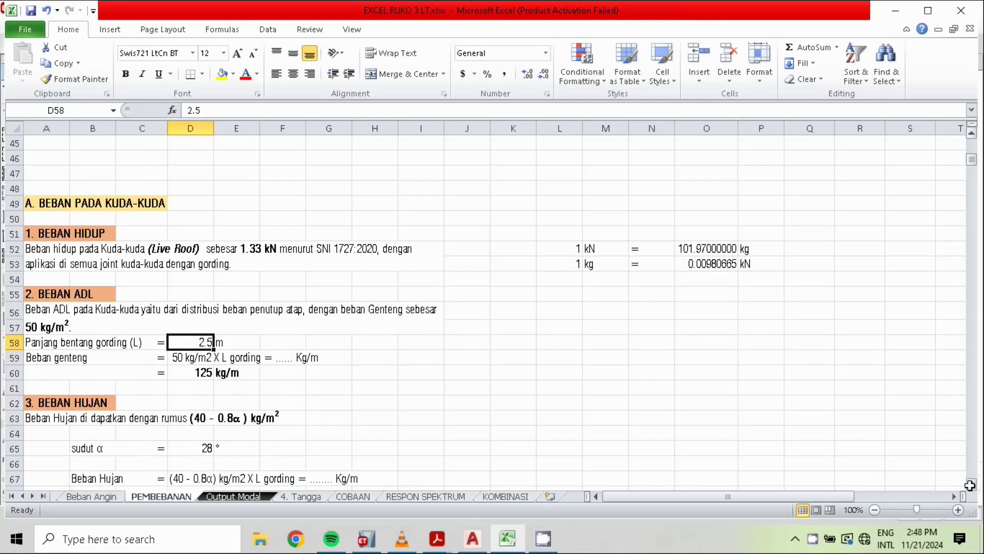
click(970, 485)
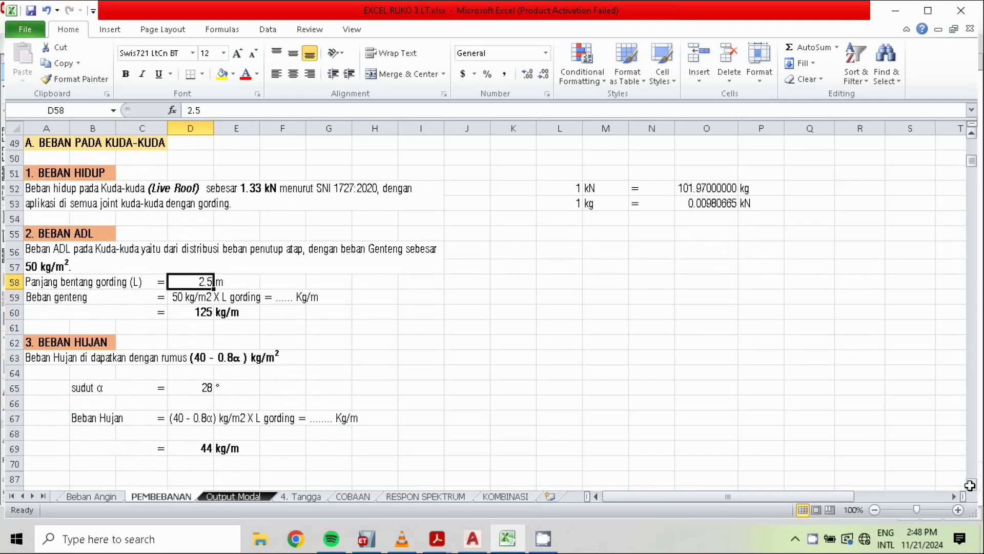
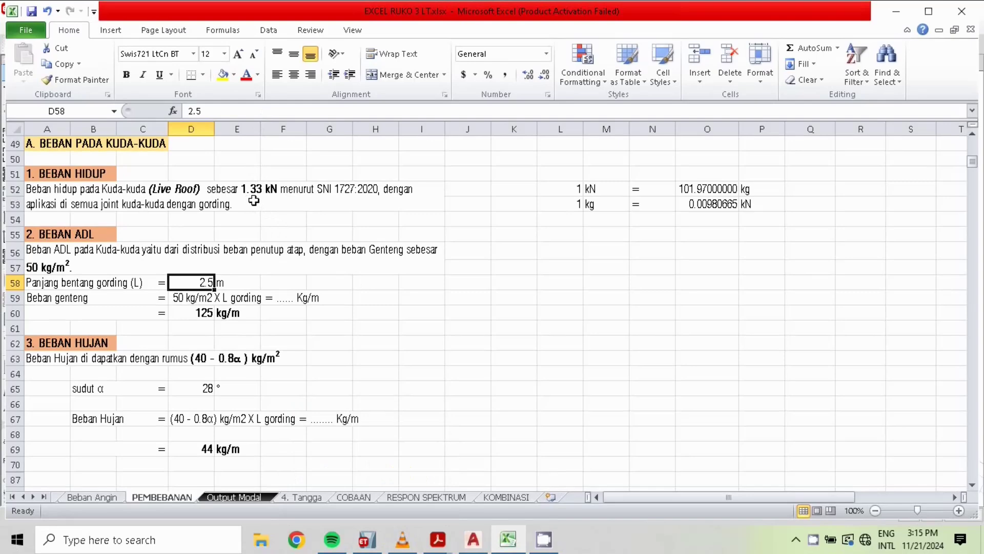
click(368, 539)
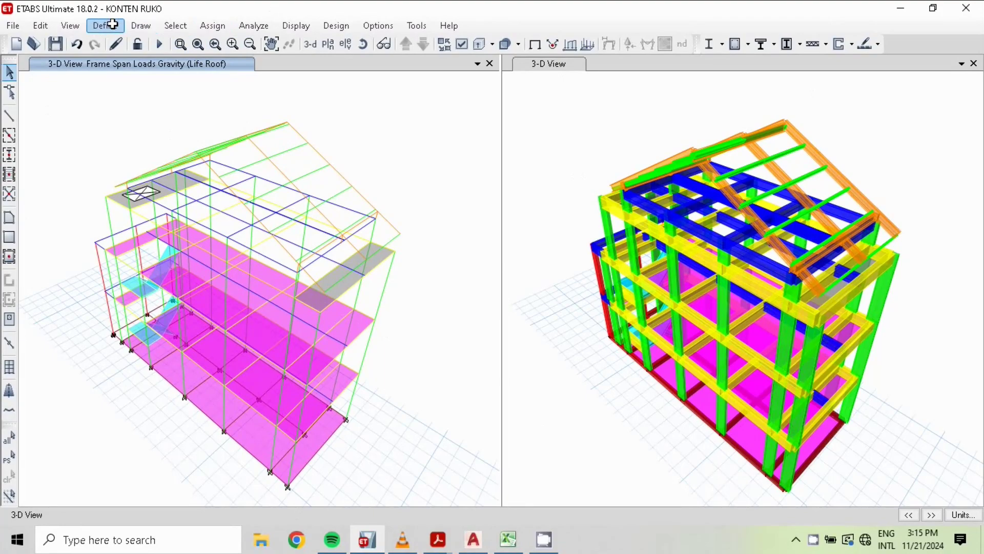
click(69, 26)
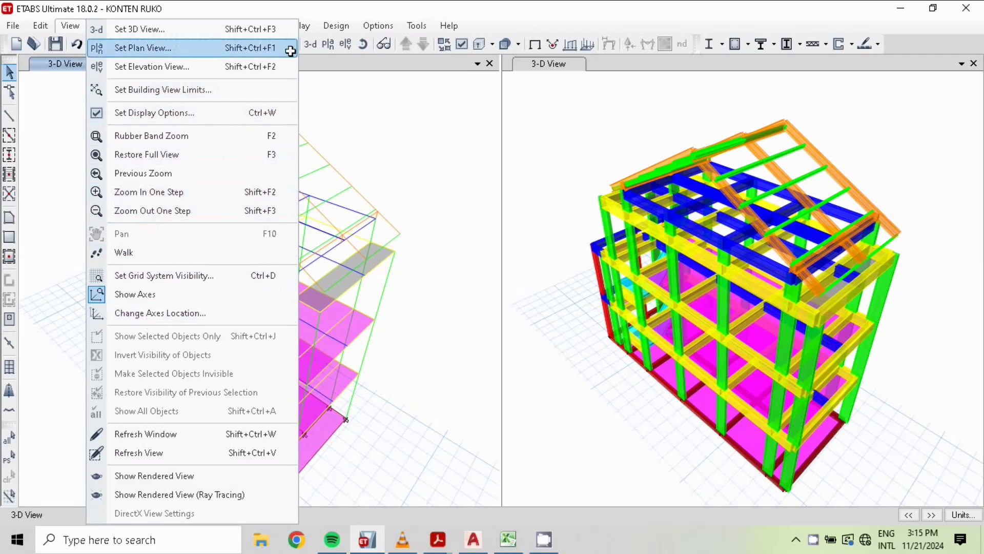
drag(430, 142, 218, 57)
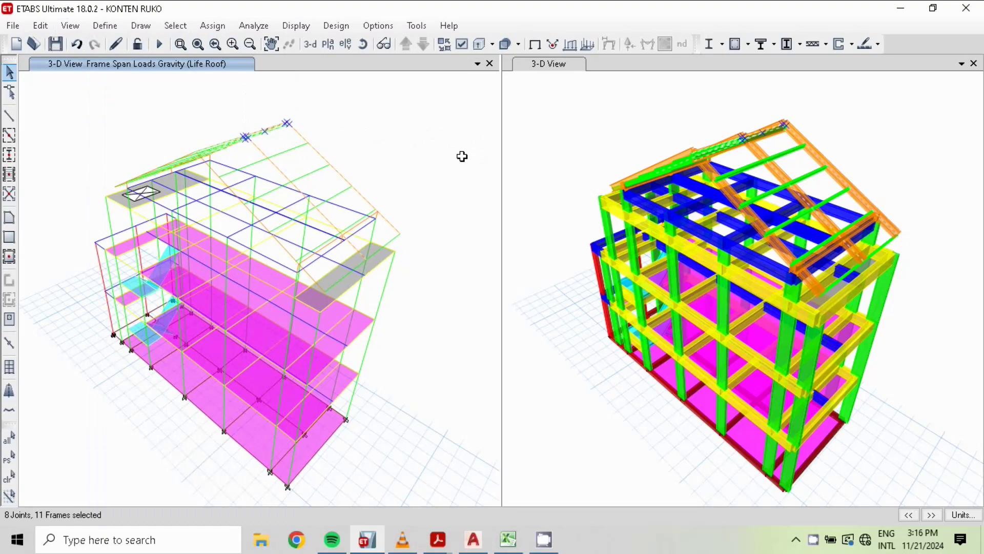
key(Escape)
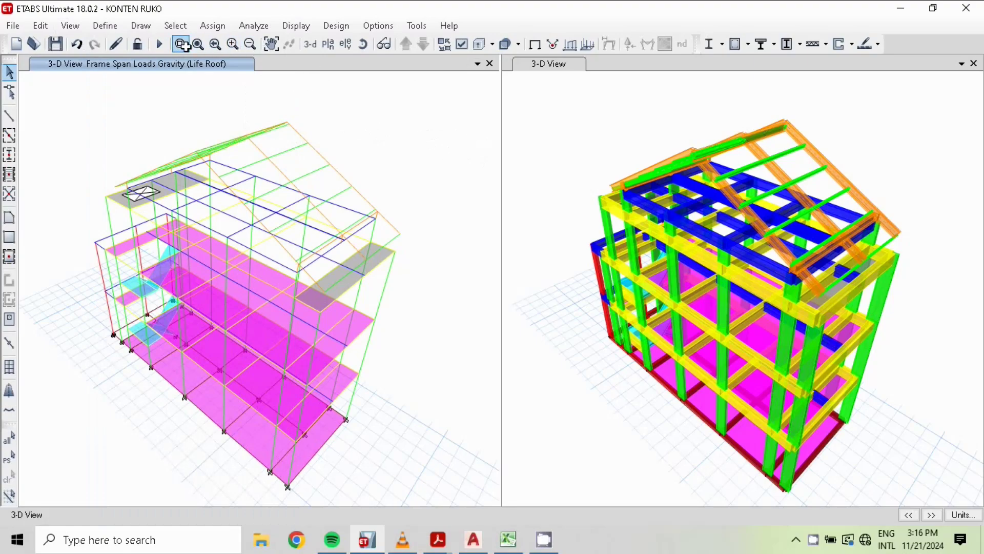
Select all frames made of material BJ 37 and display only these roof steel members in the 3D view
click(175, 25)
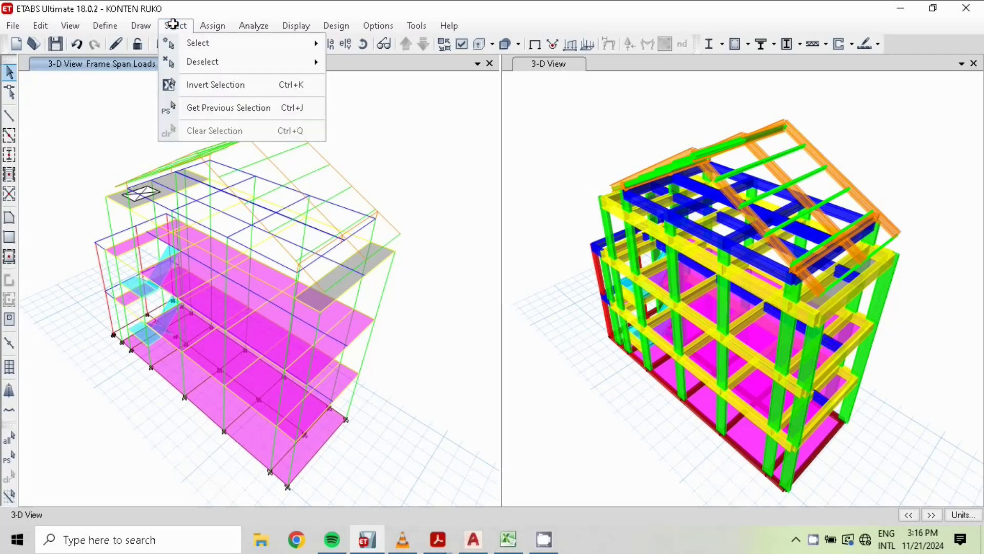
mouse_move(208, 53)
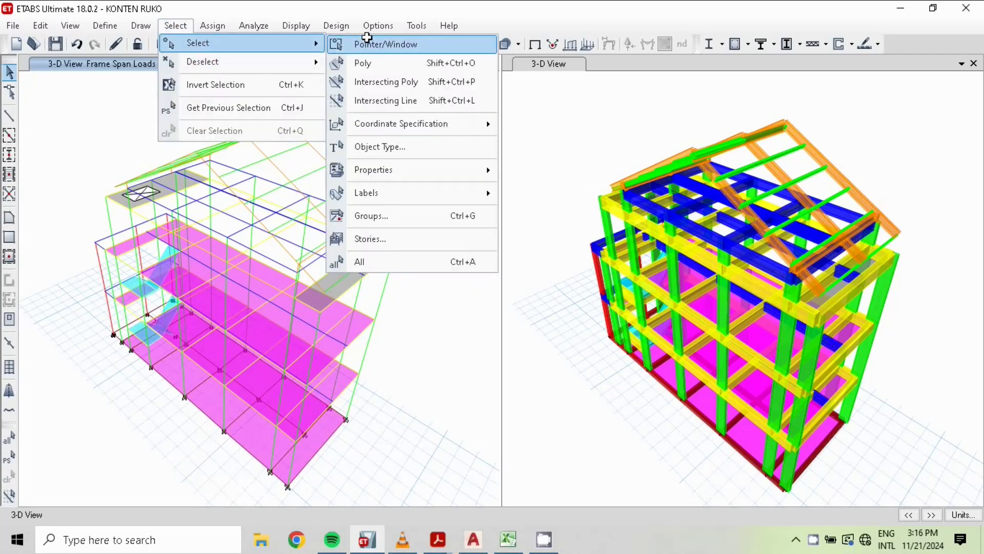
mouse_move(385, 163)
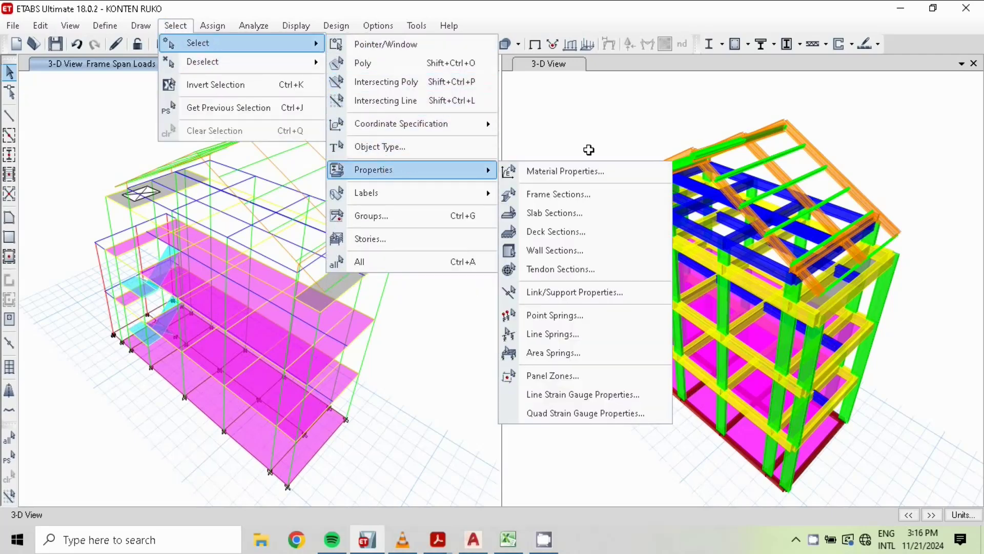
click(564, 170)
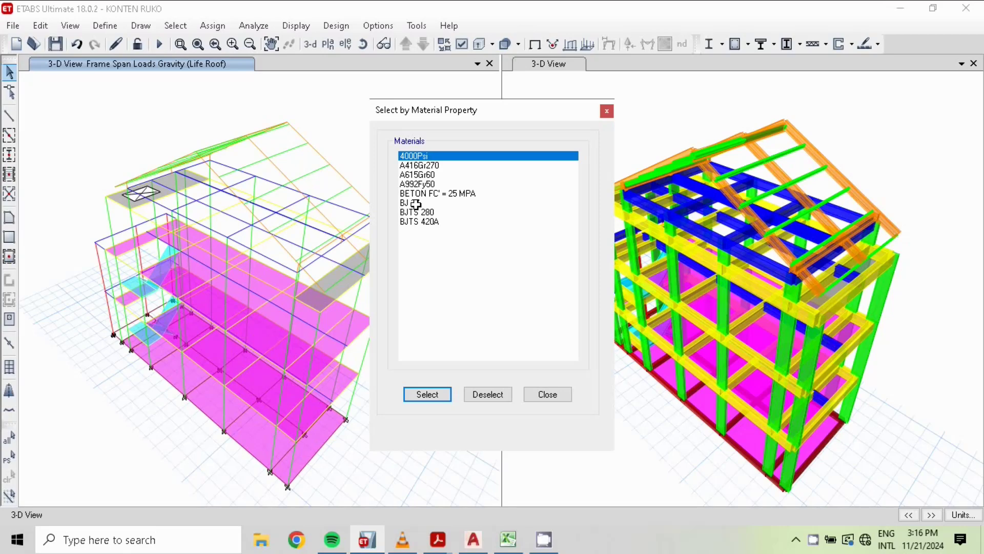
click(415, 203)
click(434, 394)
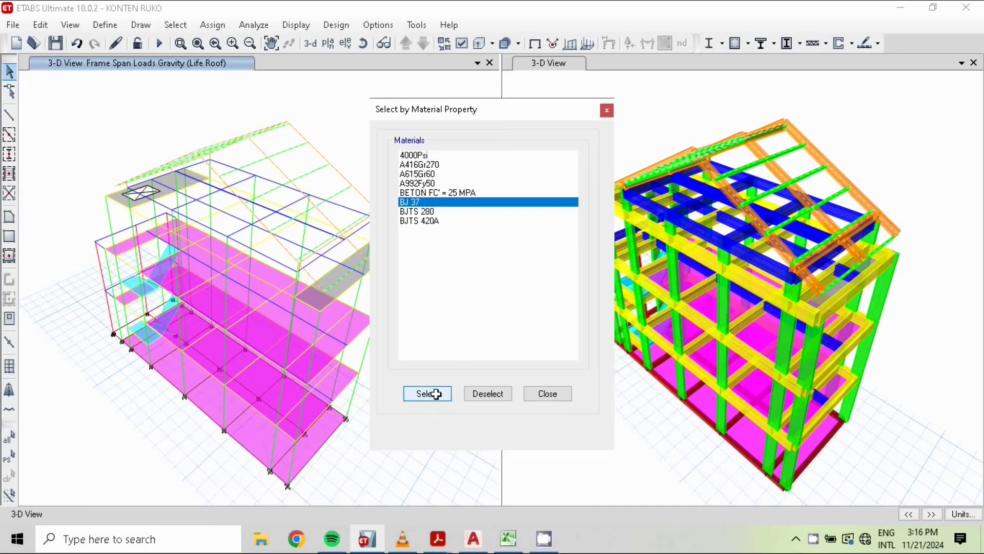
click(547, 394)
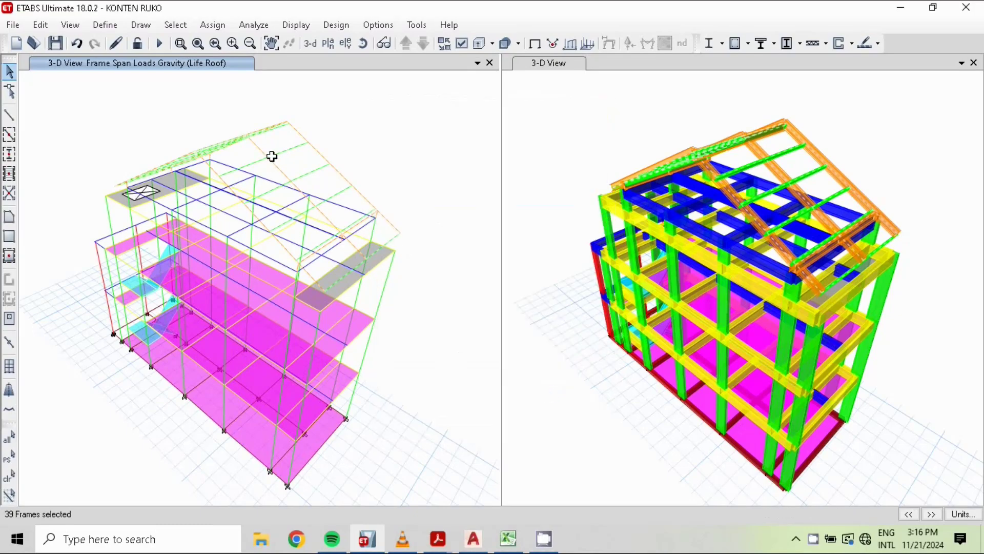
click(70, 25)
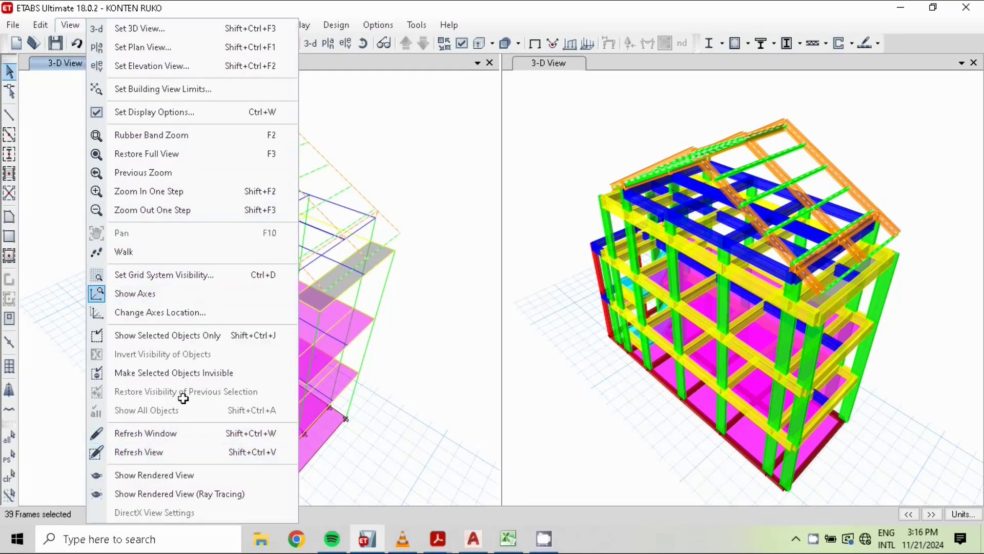
click(148, 336)
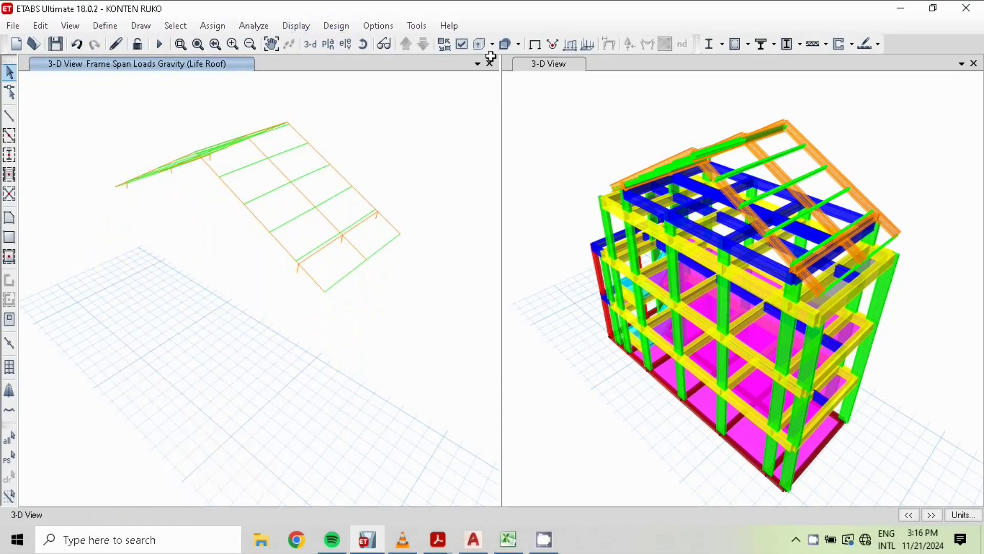
Select the truss joints along the two purlin rows nearest the front eave of the steel roof
click(363, 44)
drag(413, 305, 340, 429)
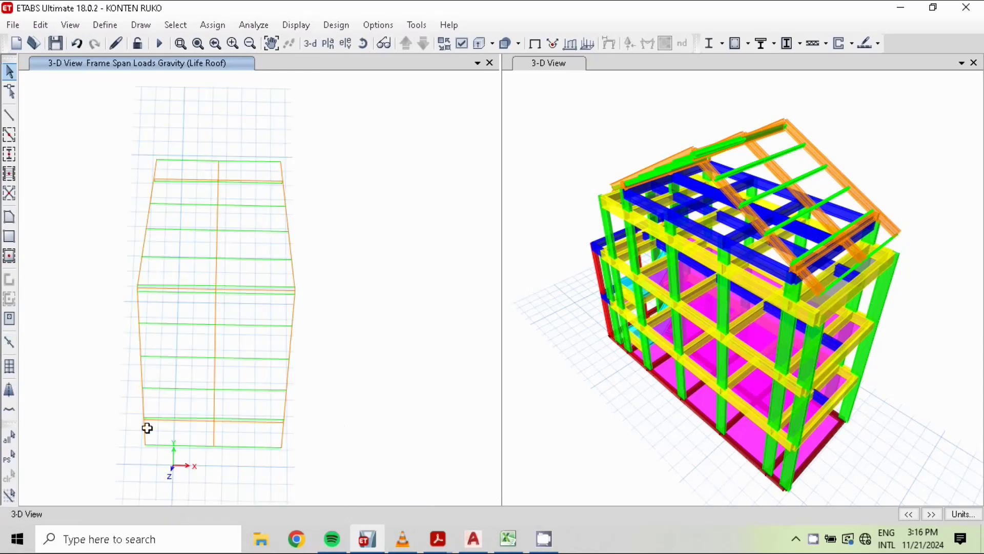
click(146, 446)
click(214, 447)
click(214, 446)
click(281, 447)
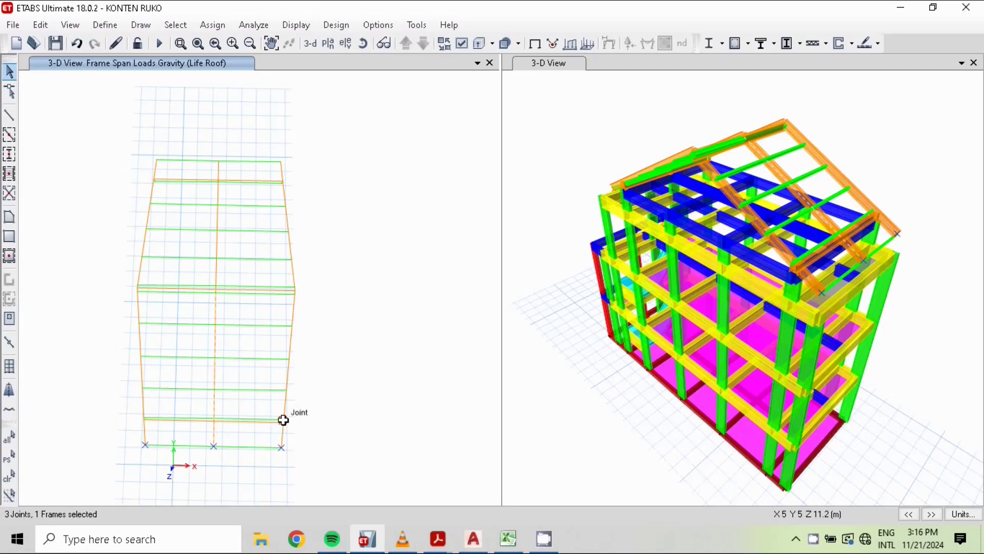
click(283, 420)
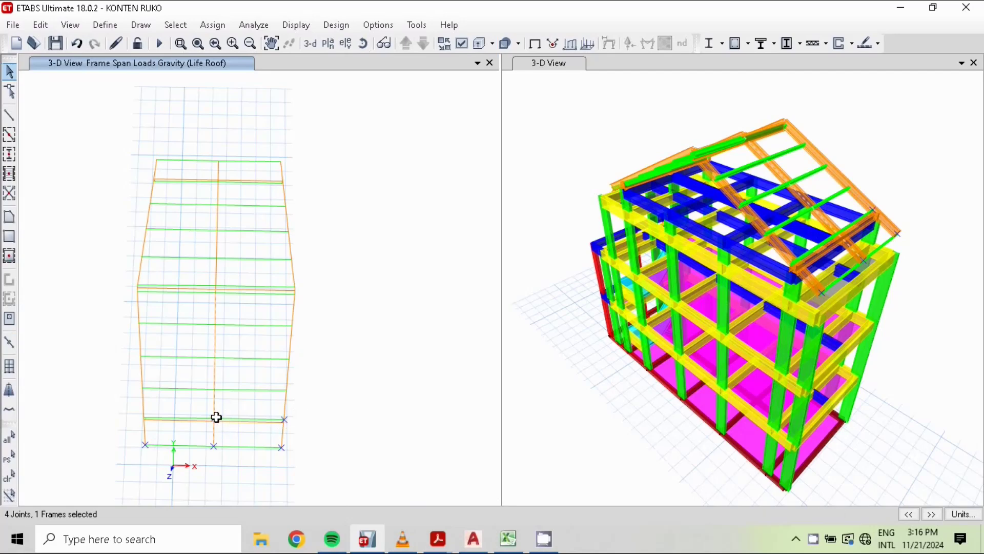
click(215, 419)
click(145, 419)
Add the third purlin row's truss joints and the fourth row's outer joint to the selection, deselecting the central truss frame
click(143, 388)
scroll(209, 391, up, 3)
click(341, 320)
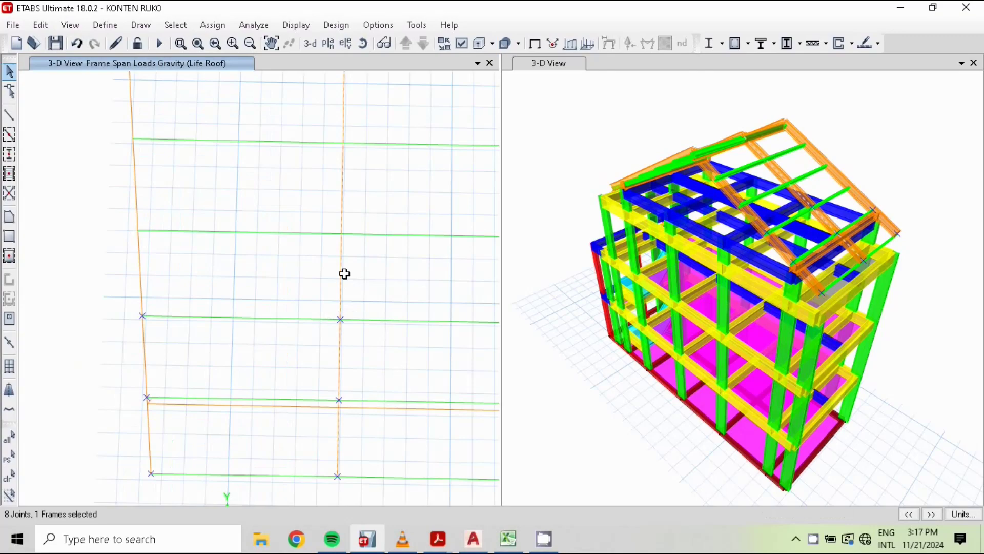
click(345, 274)
middle_drag(413, 277, 250, 301)
click(383, 332)
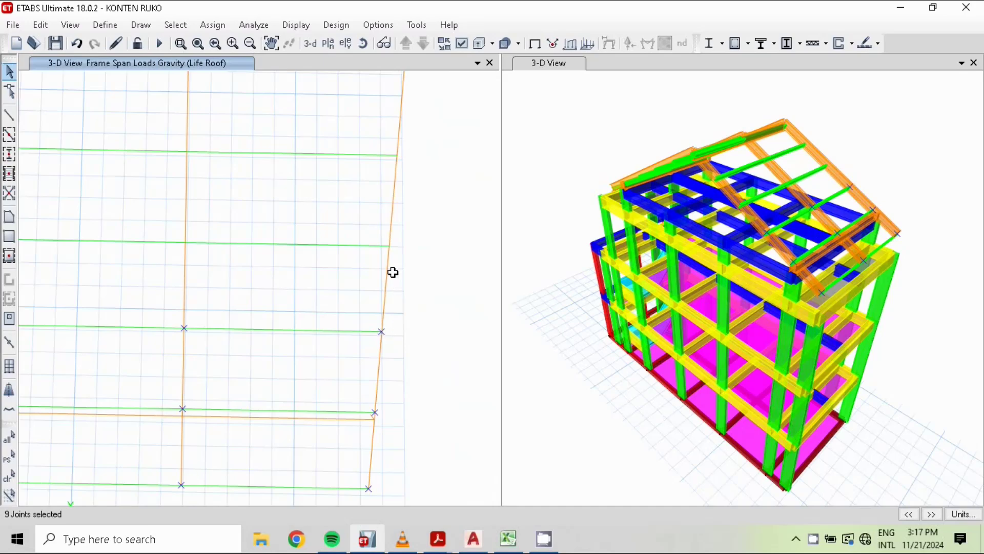
click(390, 246)
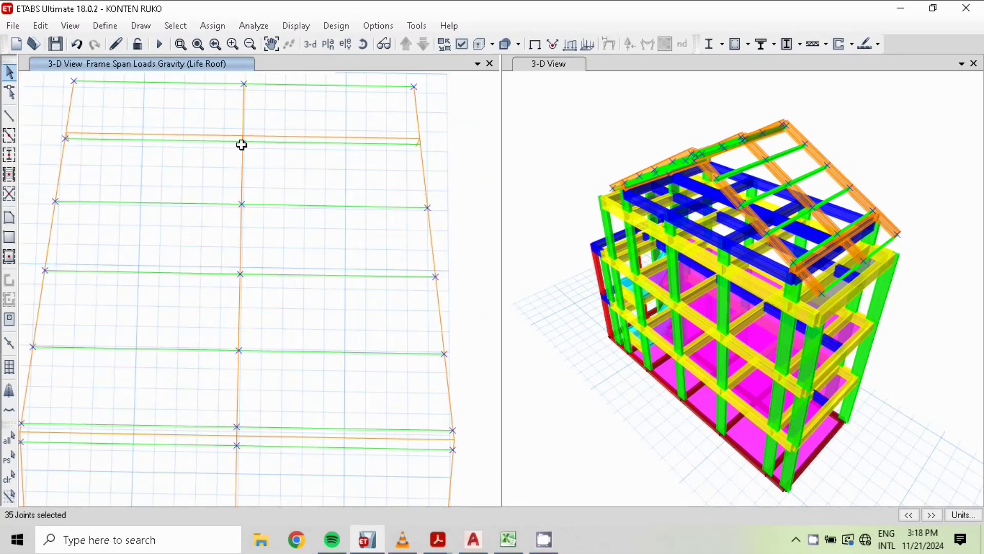
Add the missing middle and outer truss joints on the purlin row just inside the rear eave
scroll(243, 140, up, 4)
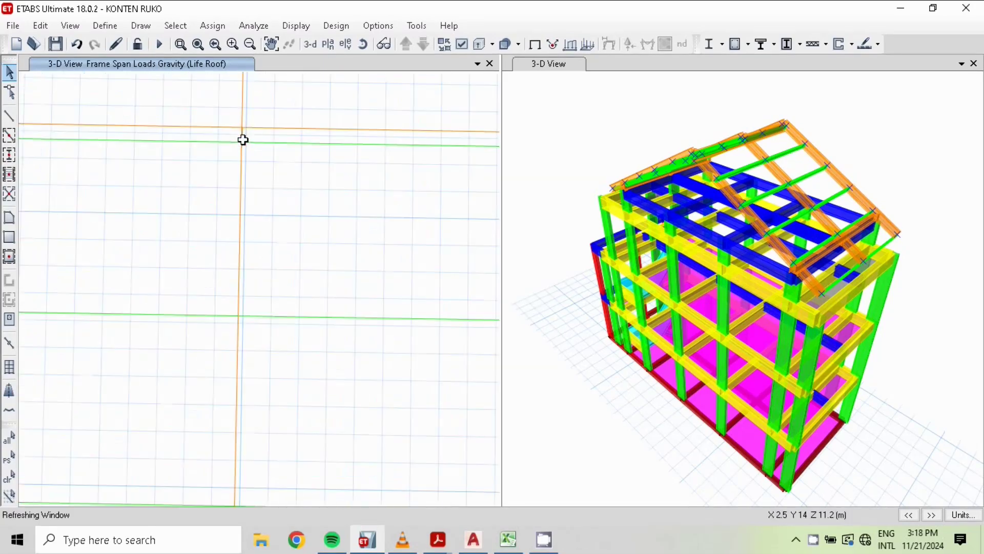
click(242, 143)
scroll(424, 185, down, 3)
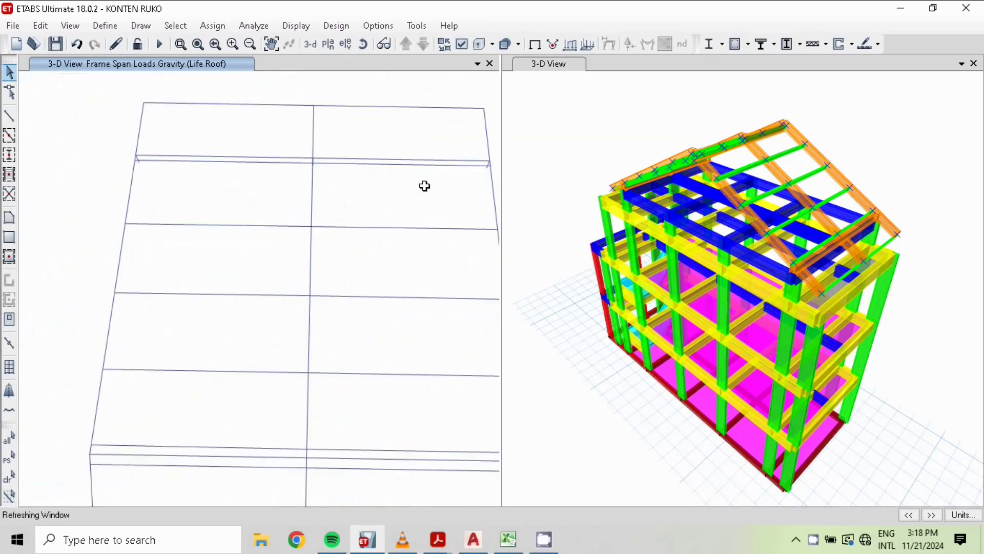
click(490, 166)
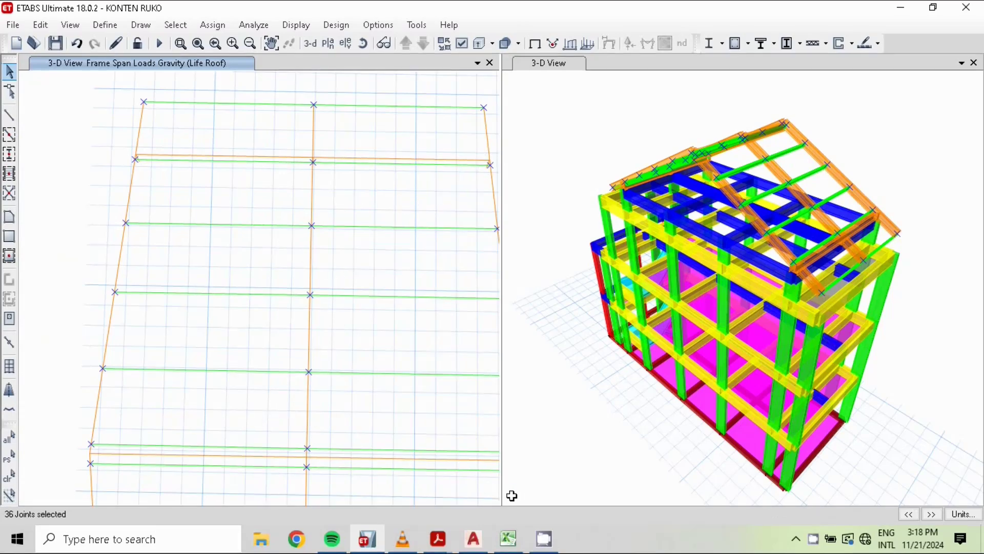
Check the roof live load under BEBAN HIDUP in Excel, and return to the selected roof joints in ETABS
click(508, 538)
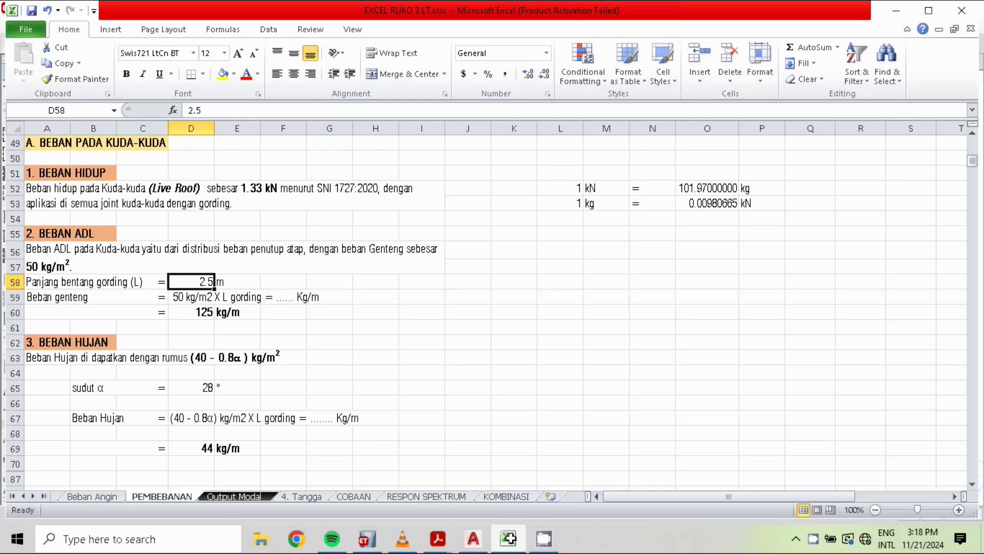
key(alt+Tab)
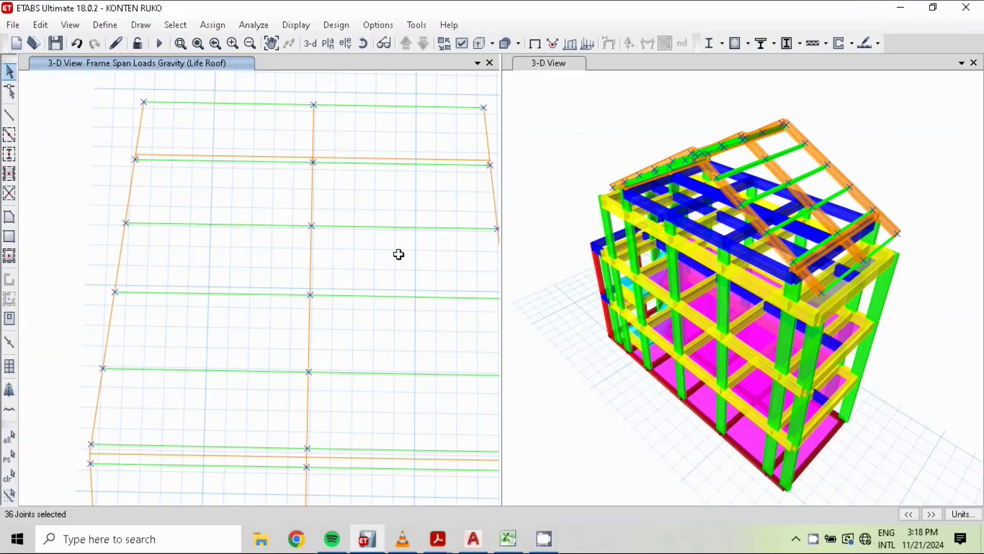
scroll(375, 281, down, 2)
middle_drag(309, 266, 197, 170)
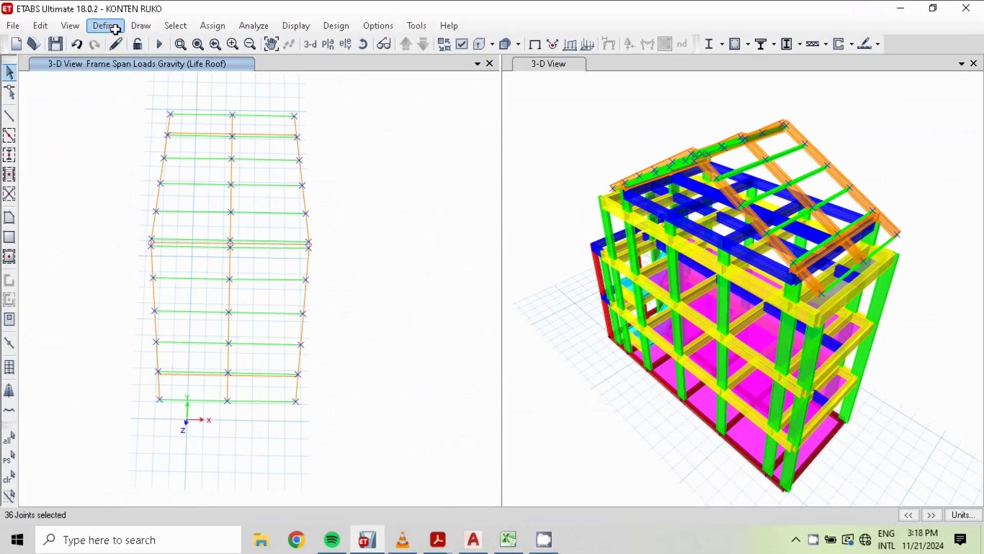
Apply a Global Z joint force of 1.33 kN under the Life Roof pattern to the selected joints, replacing existing loads
click(213, 24)
mouse_move(222, 54)
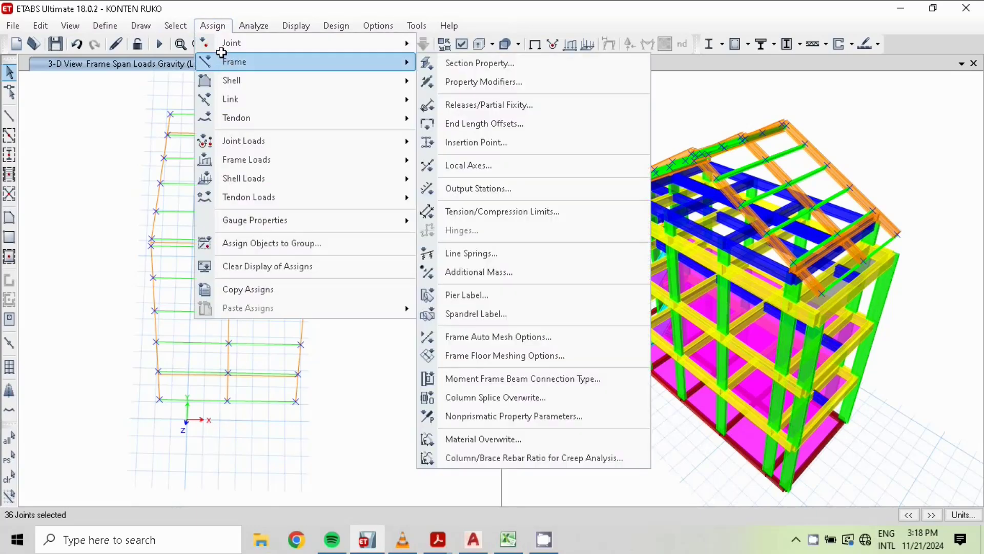
mouse_move(260, 147)
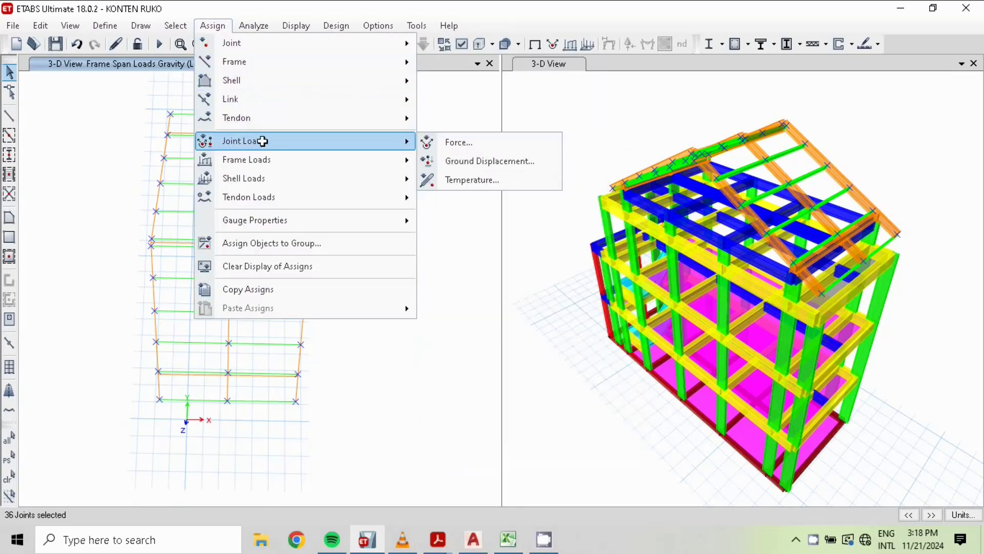
click(471, 143)
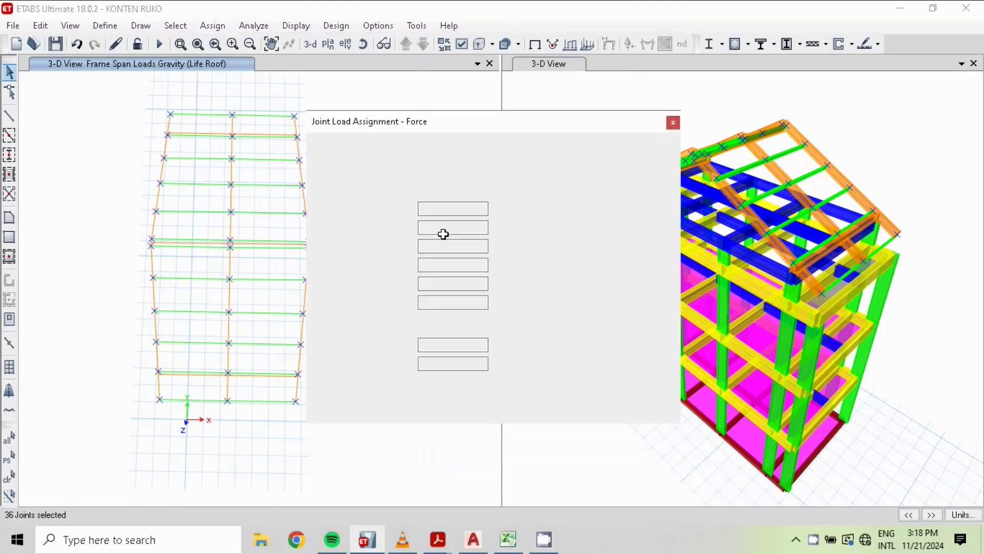
click(599, 168)
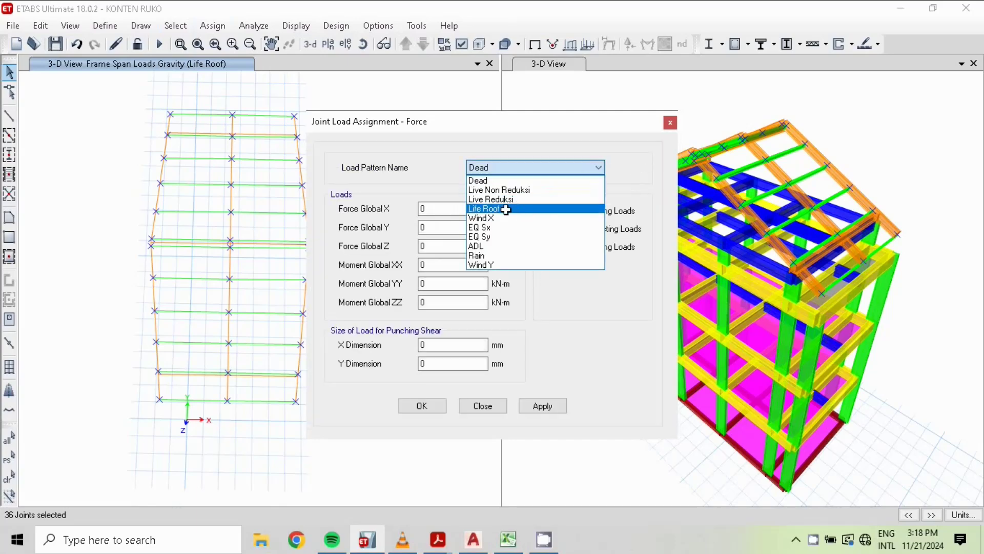
click(506, 209)
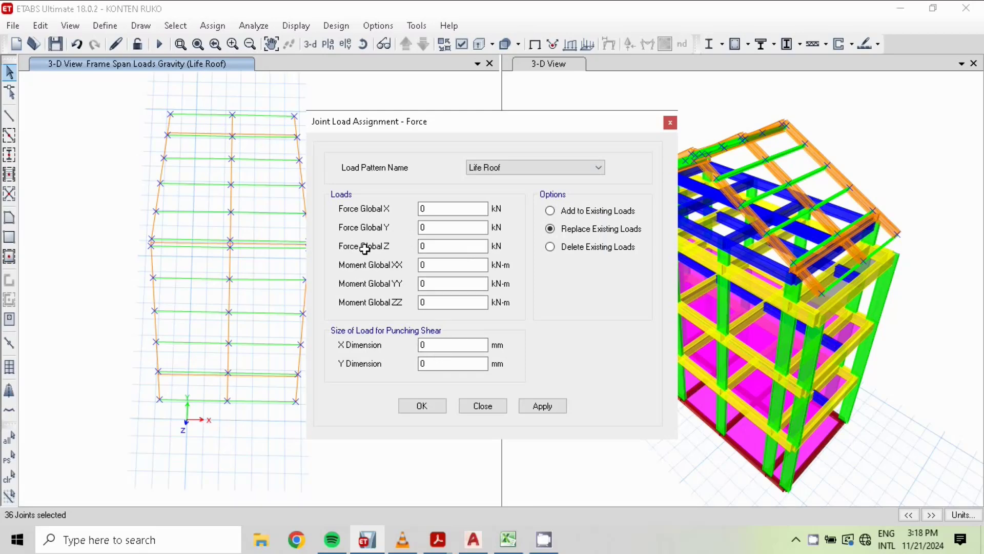
click(430, 248)
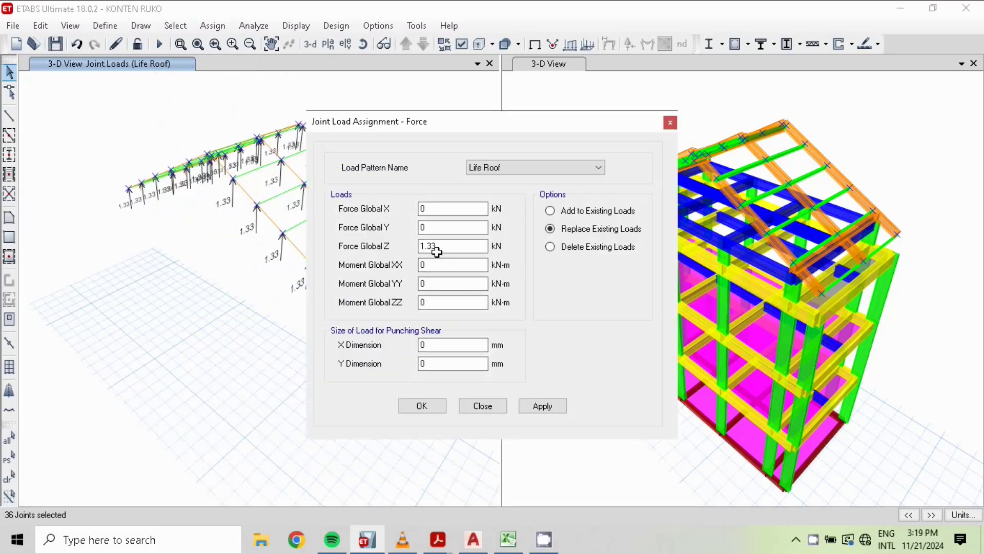
Change the Global Z joint force to -1.33 kN and assign it to the selected roof joints
click(433, 248)
click(421, 246)
click(421, 244)
text(-)
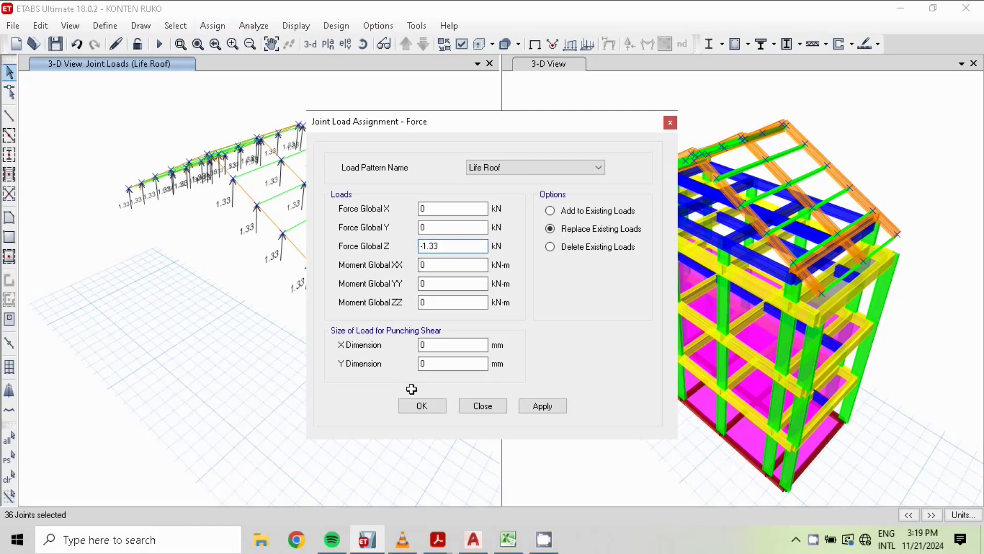
click(435, 404)
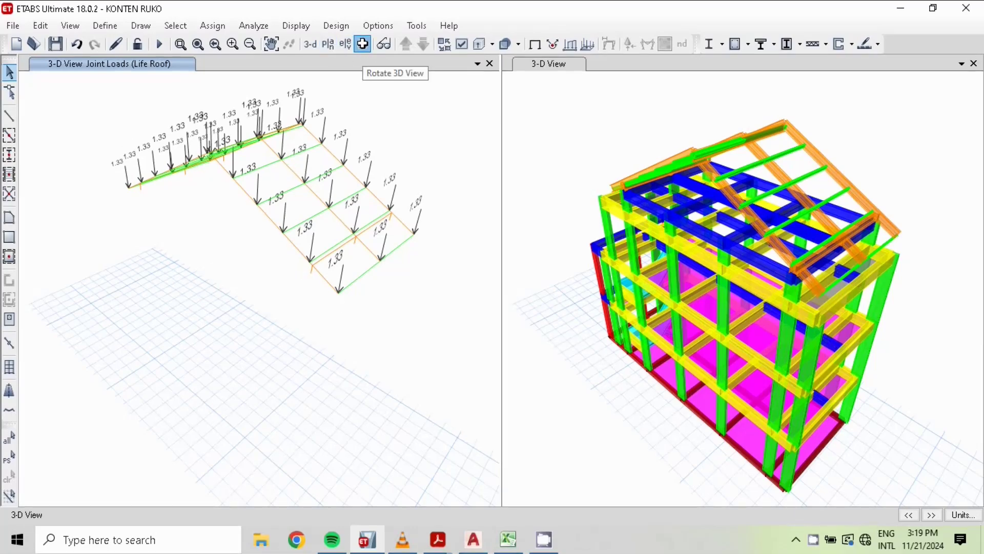
Inspect the live load arrows on the roof joints from the front, and switch to the Excel workbook
click(364, 44)
drag(464, 440, 379, 447)
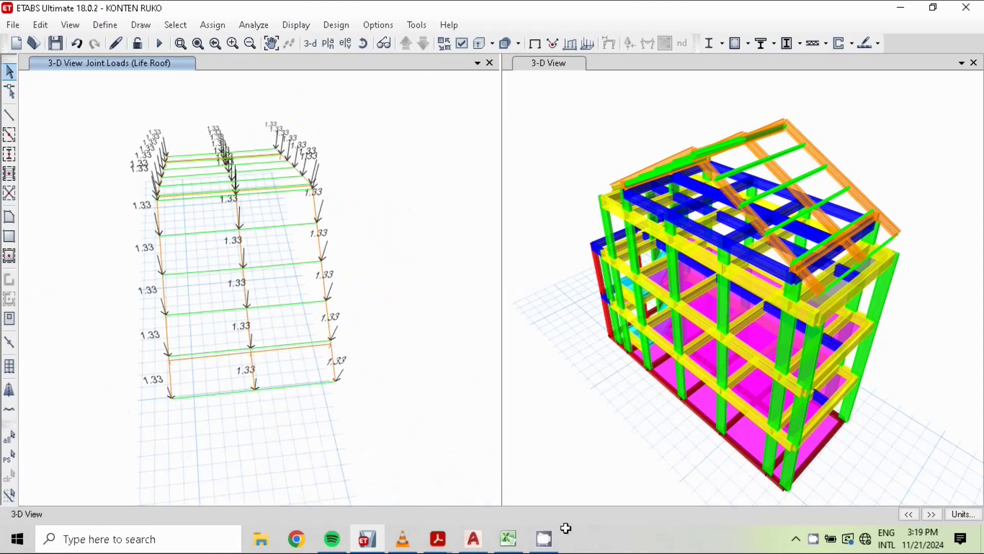
click(508, 539)
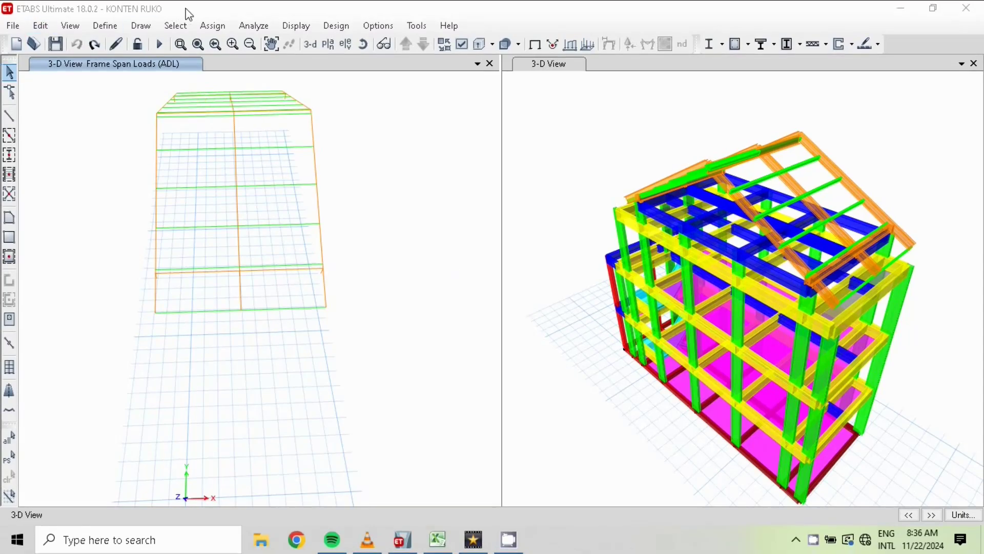
Select all purlins with the frame section C 150.50.20.2,5 in ETABS
click(175, 27)
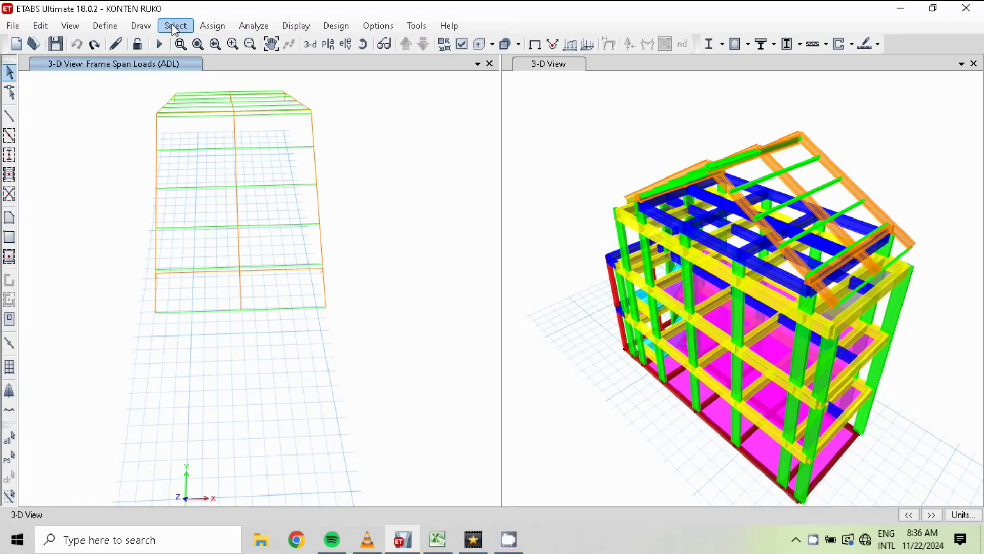
click(173, 27)
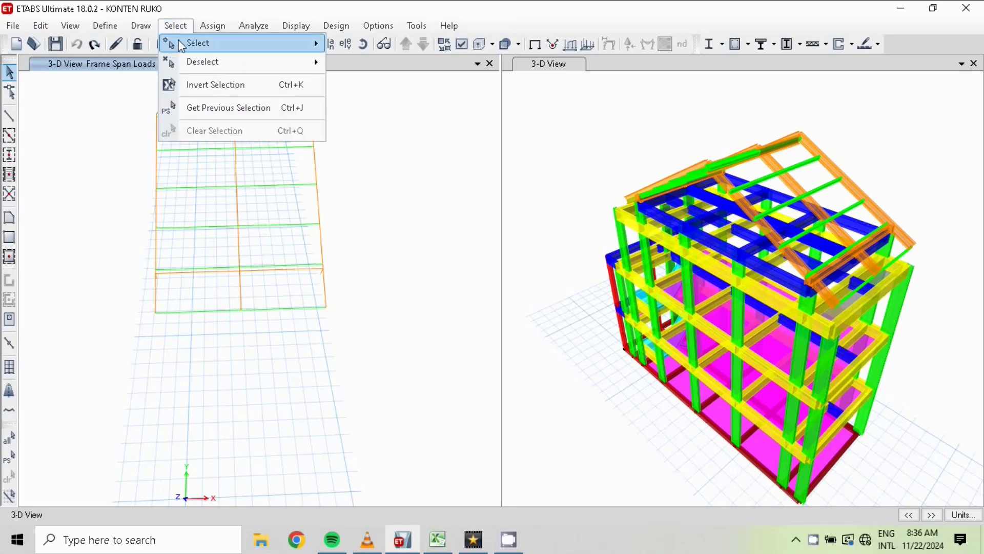
mouse_move(181, 47)
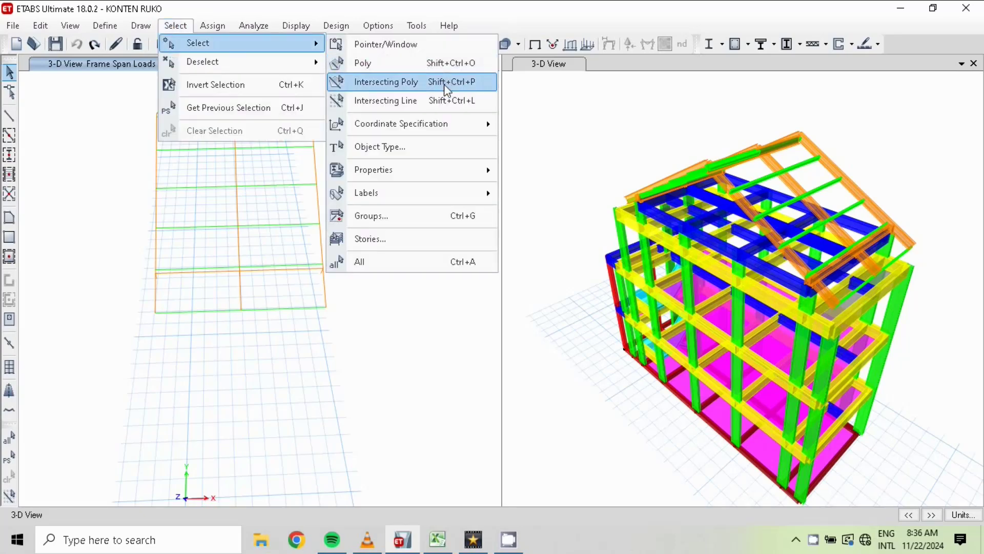
mouse_move(402, 177)
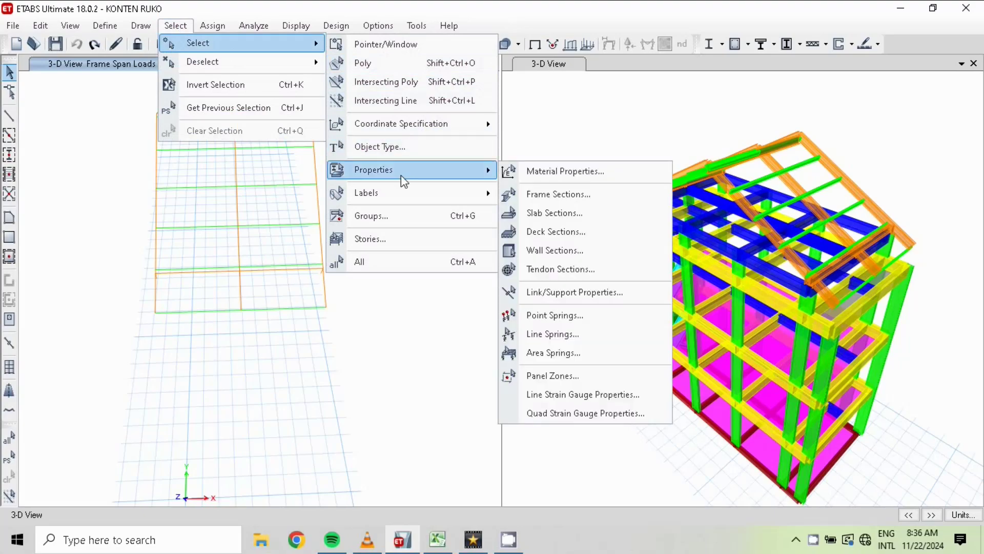
click(558, 193)
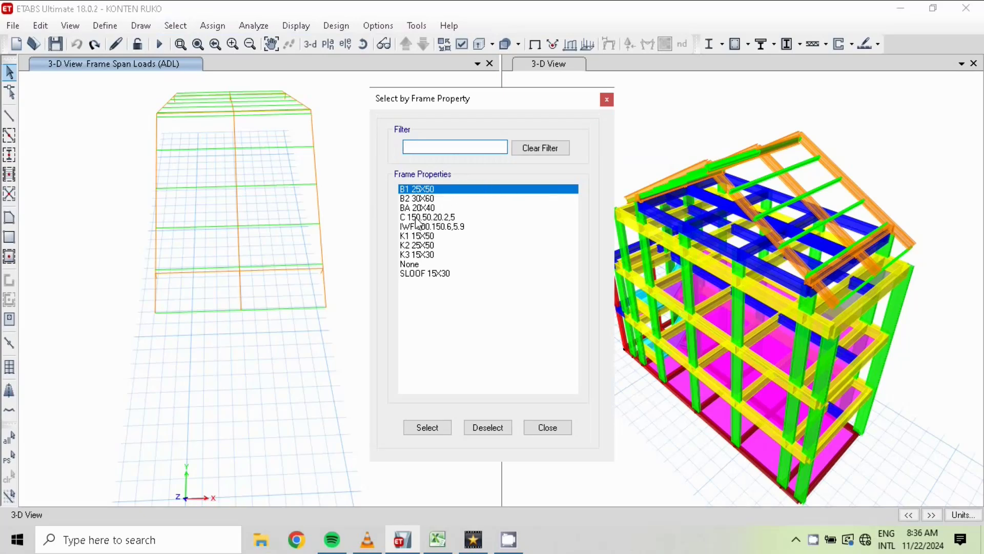
click(416, 217)
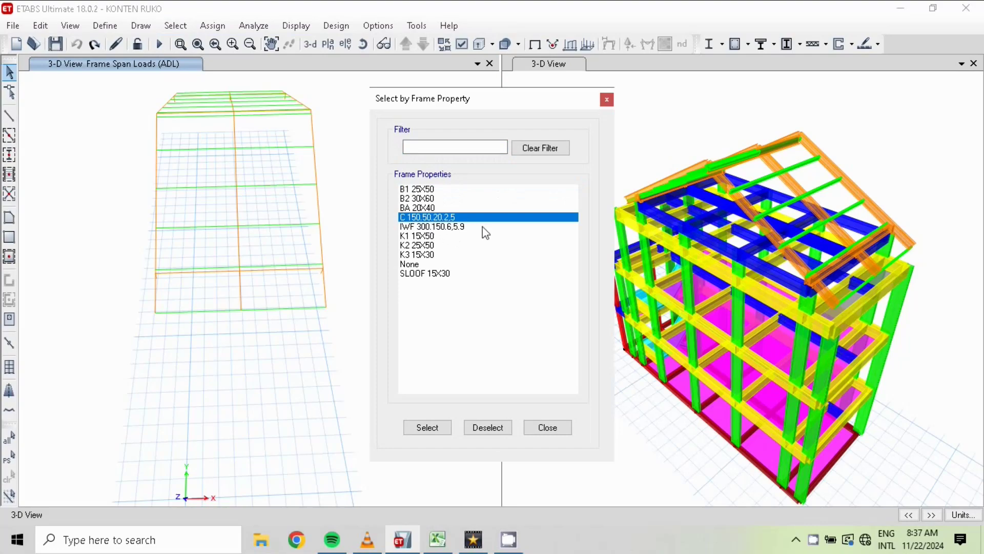
click(429, 428)
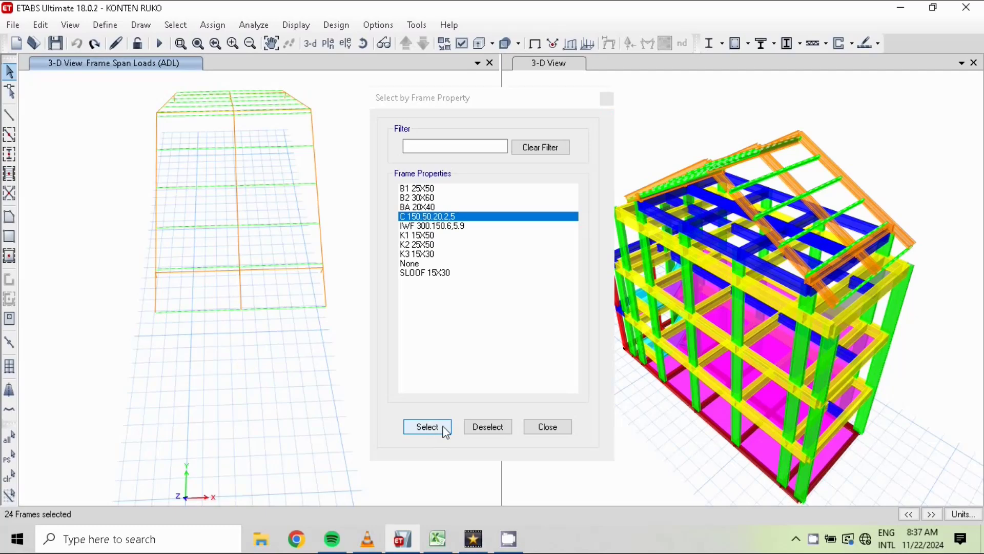
click(547, 426)
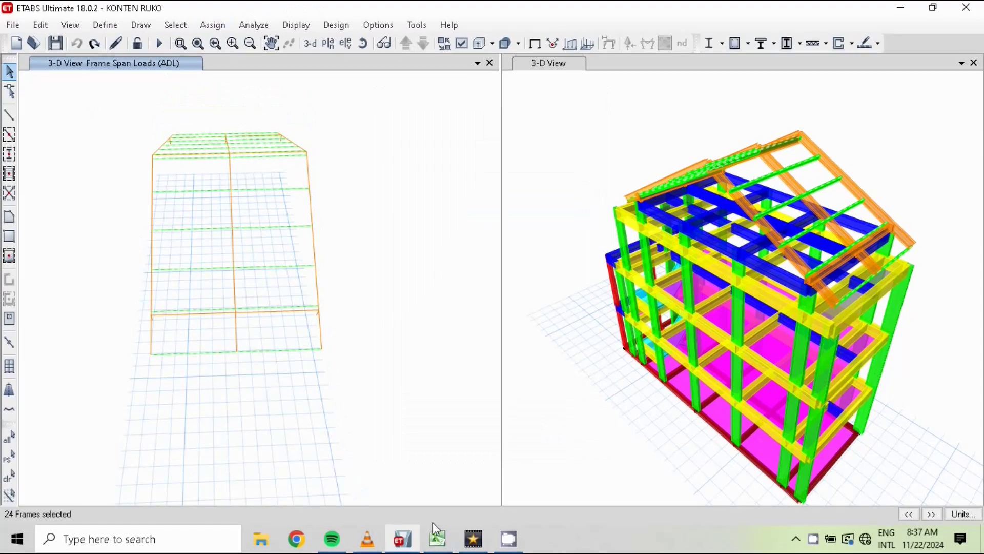
Check the ADL roof load in Excel, and start a distributed frame load assignment in ETABS for the selected purlins under the ADL pattern
click(439, 538)
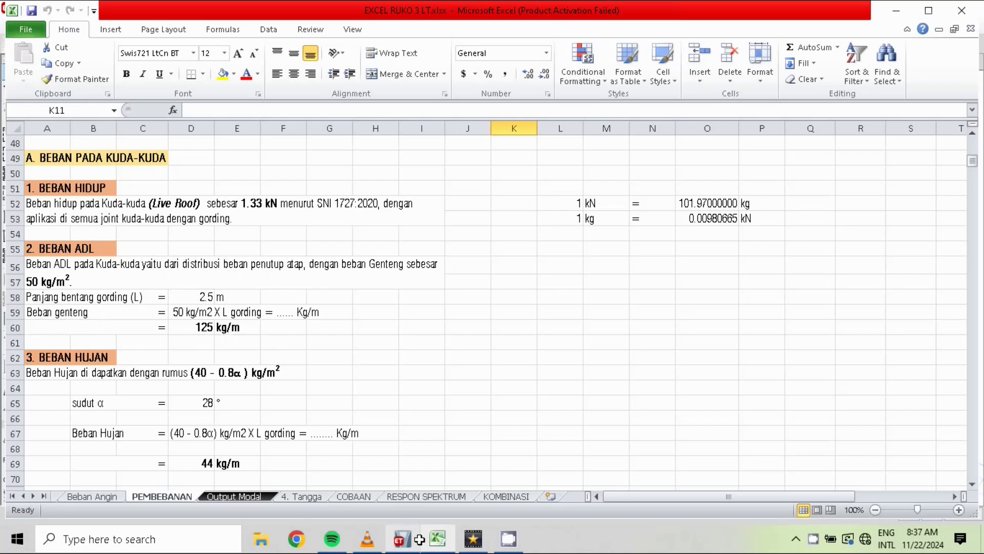
click(403, 539)
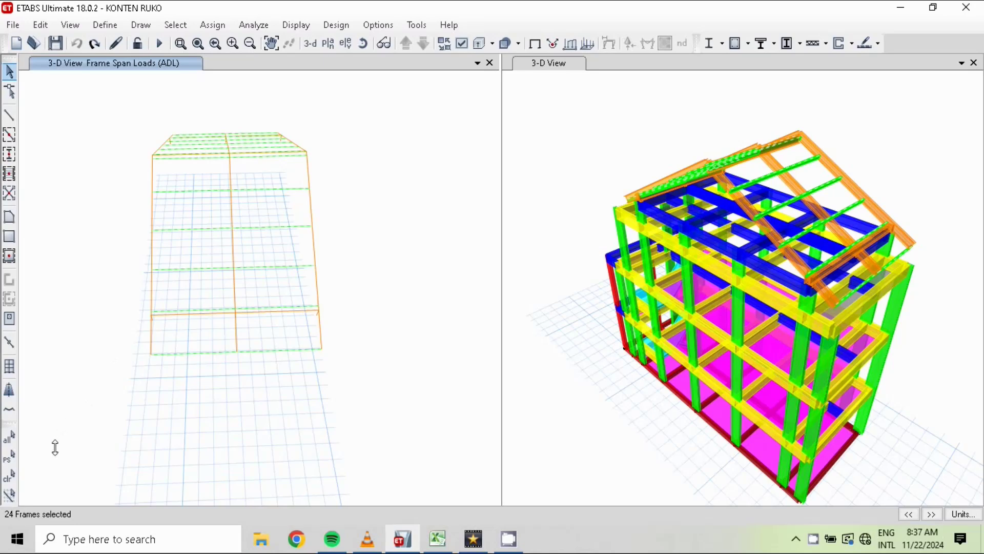
click(212, 25)
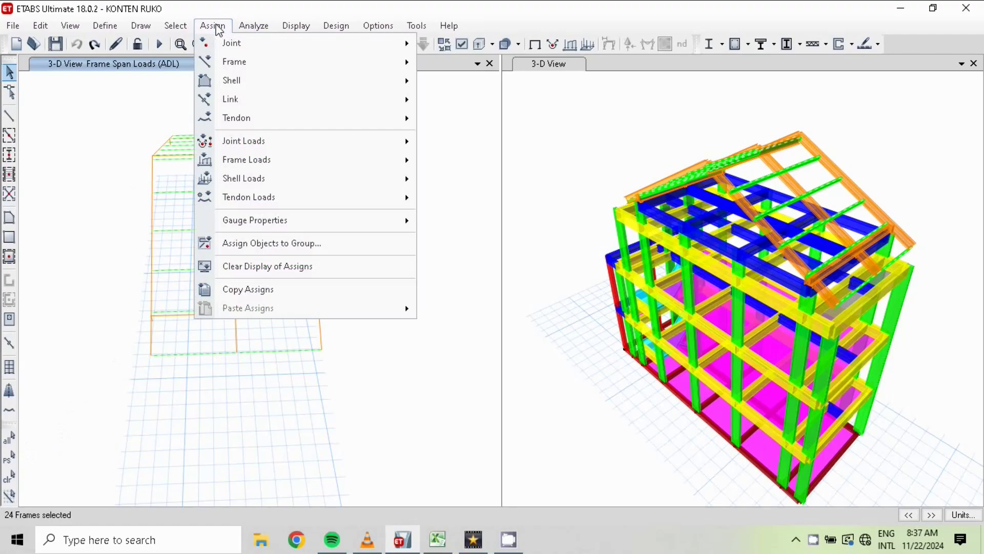
mouse_move(257, 160)
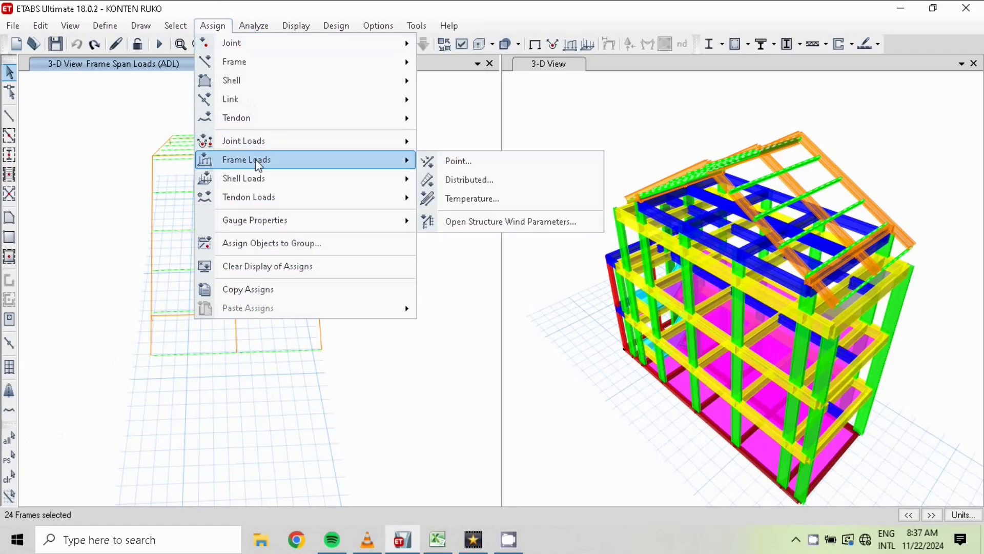
click(472, 182)
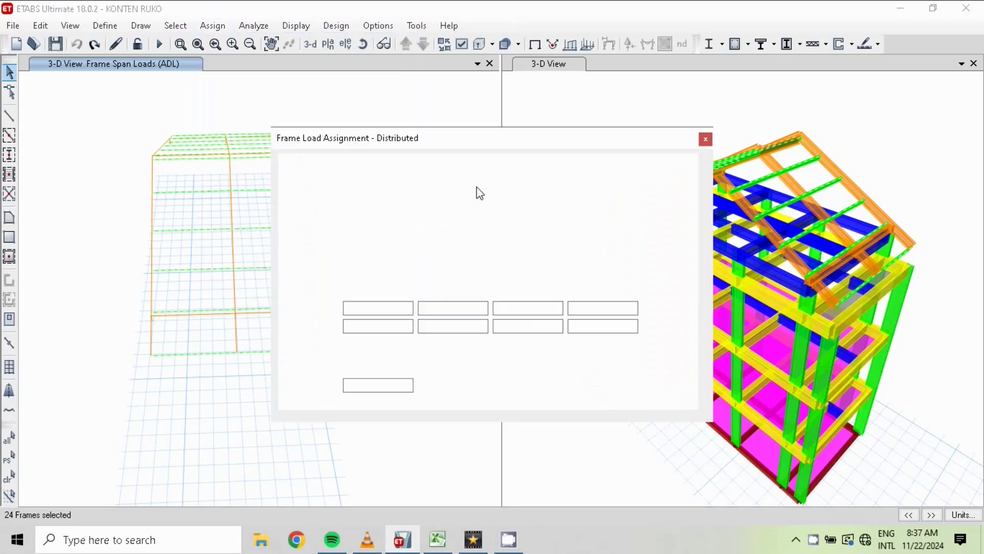
click(502, 185)
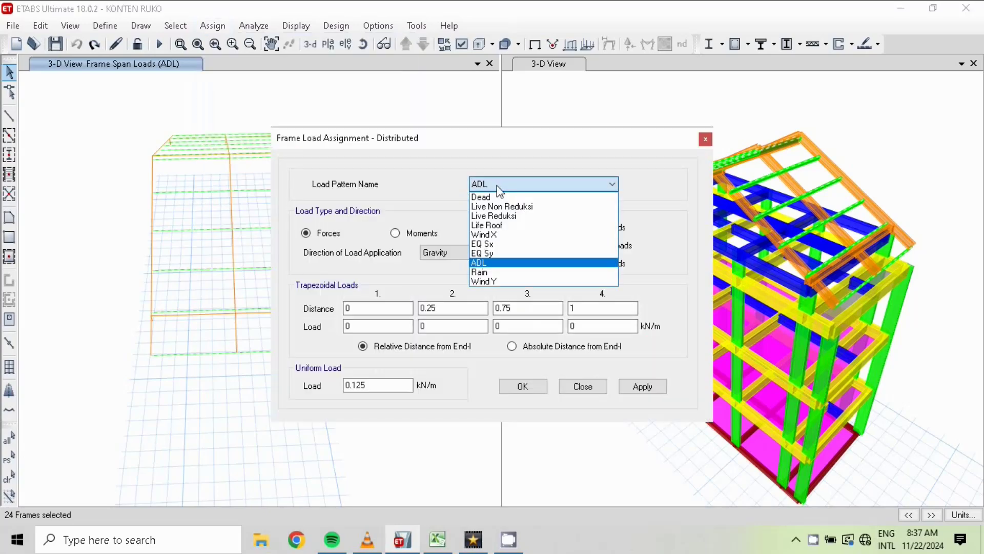
click(500, 263)
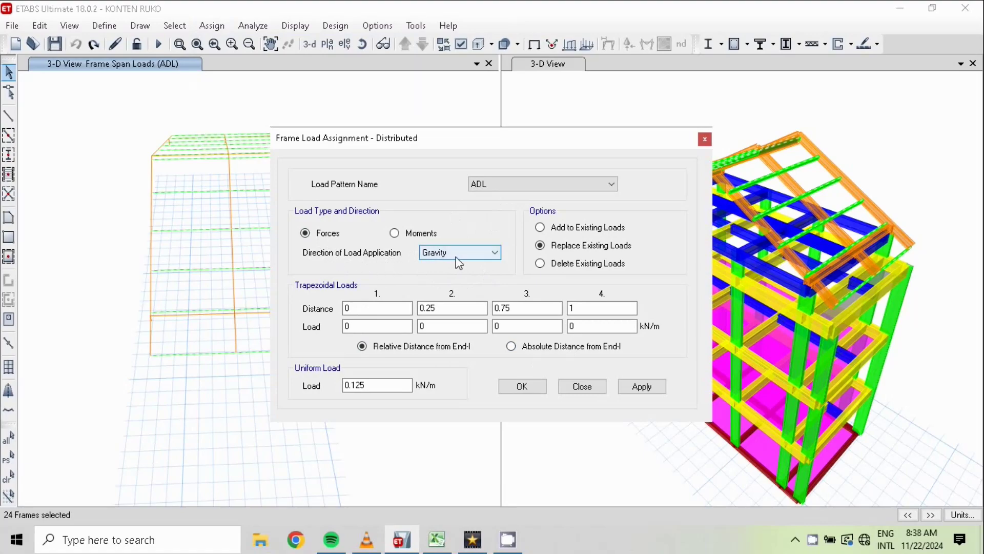
Set the uniform gravity load to 0.125 kN/m and assign it to the selected purlins, replacing existing loads
click(394, 385)
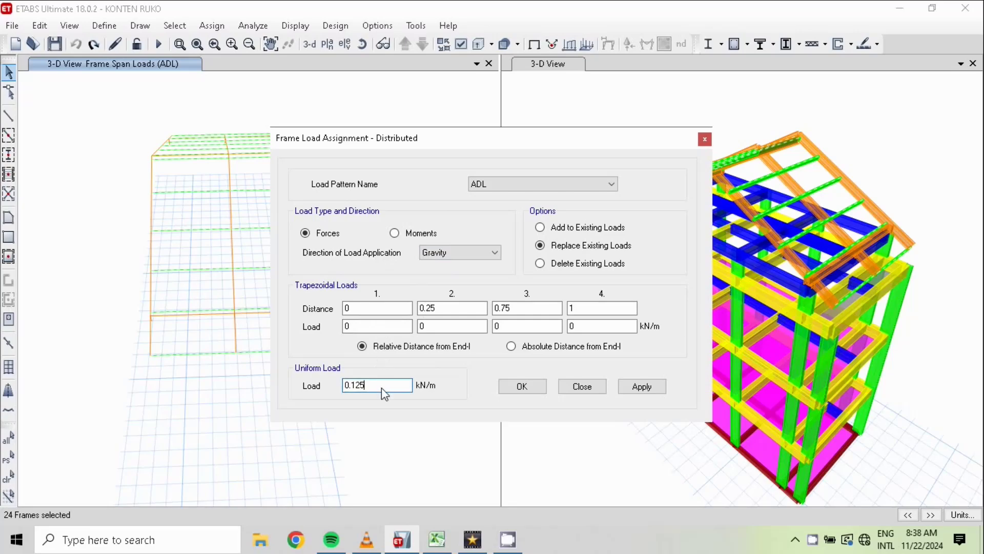
drag(370, 388, 315, 389)
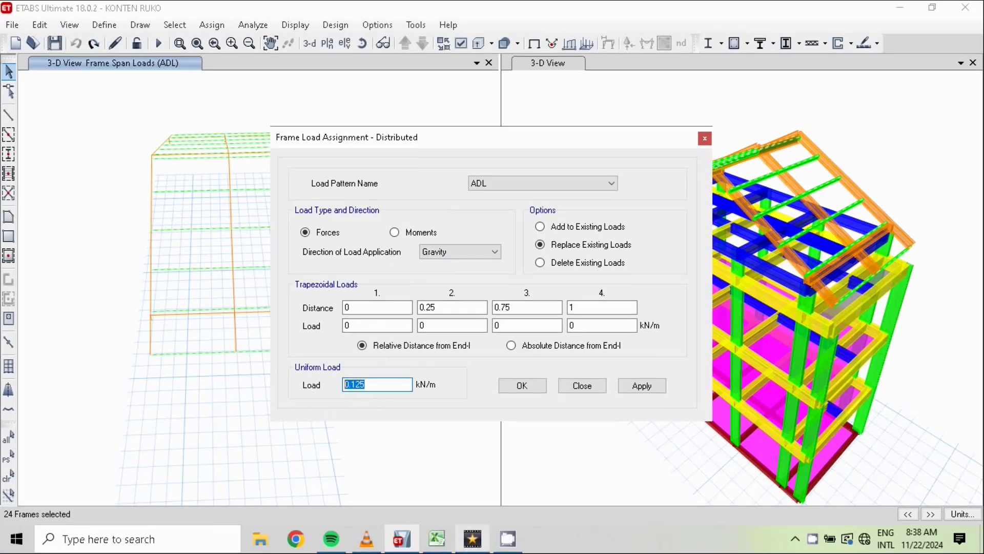
click(437, 541)
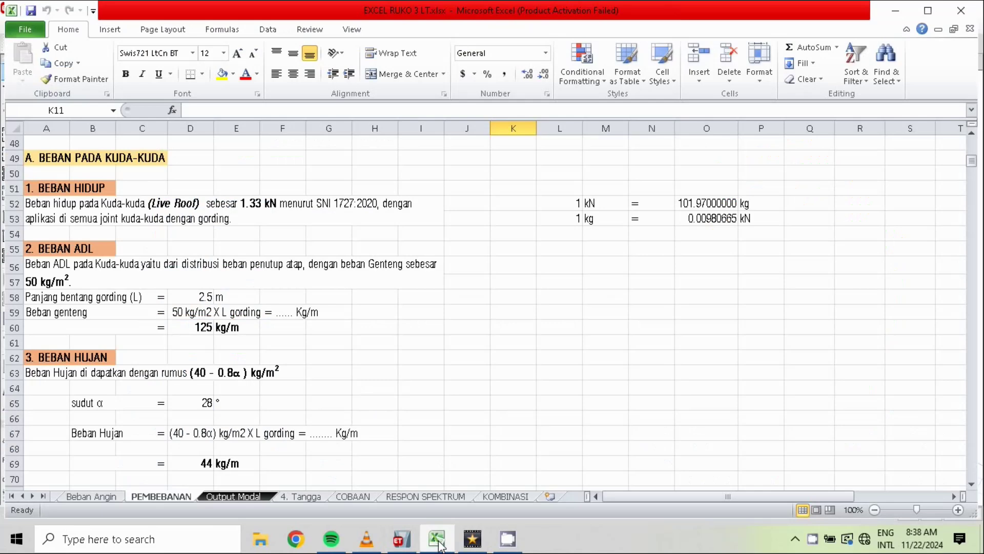
click(438, 543)
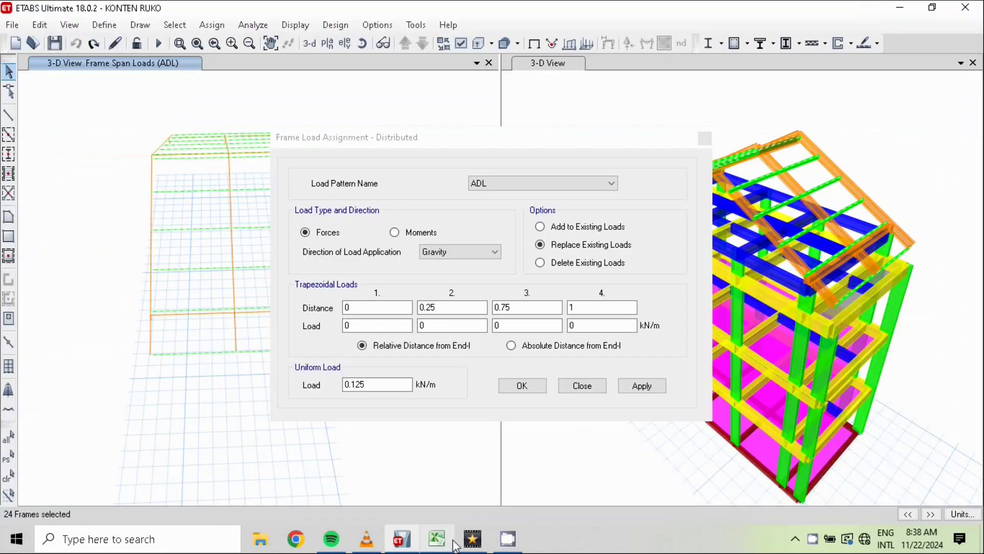
click(374, 387)
click(373, 388)
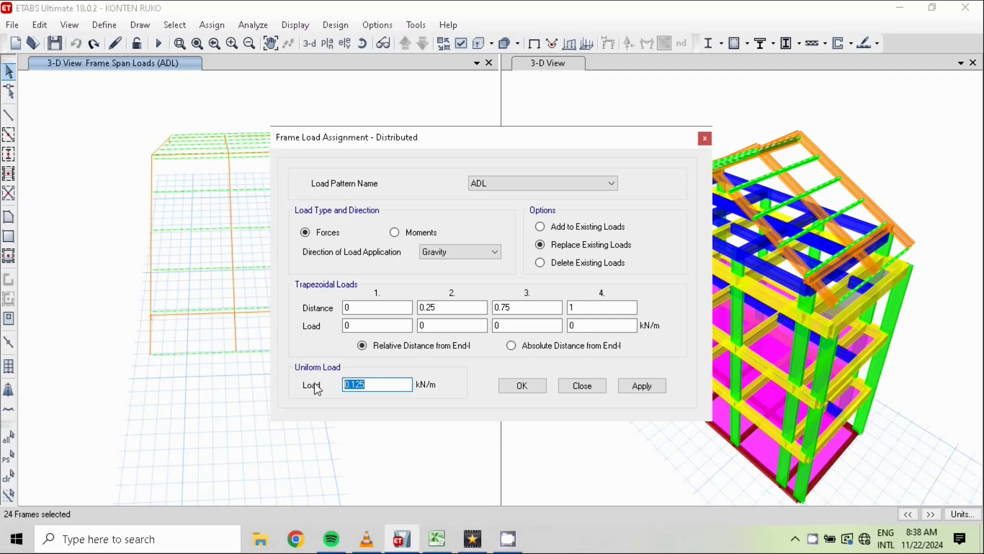
text(12)
key(Return)
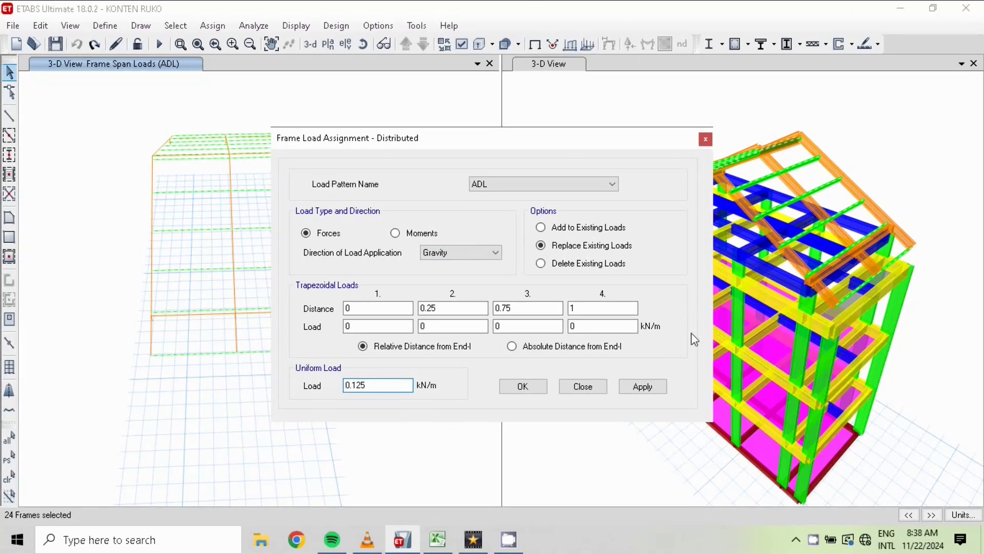
click(523, 390)
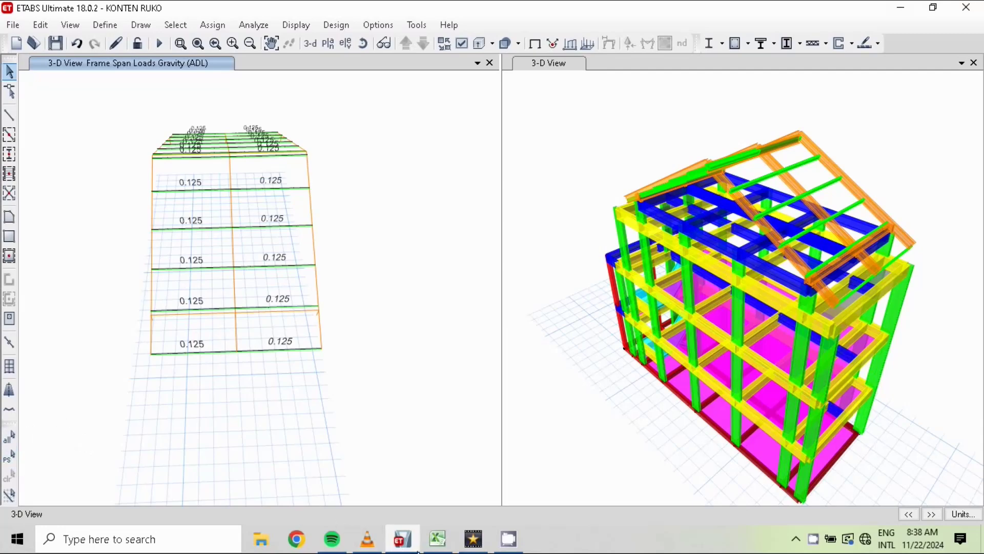
Check the rain load in the Excel workbook, and restore the previous purlin selection in ETABS
click(437, 538)
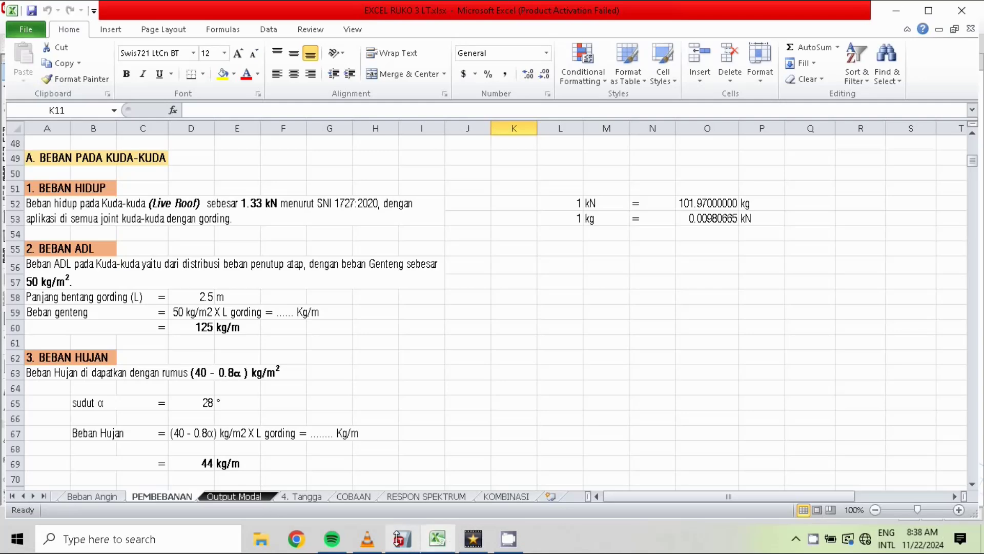
click(398, 538)
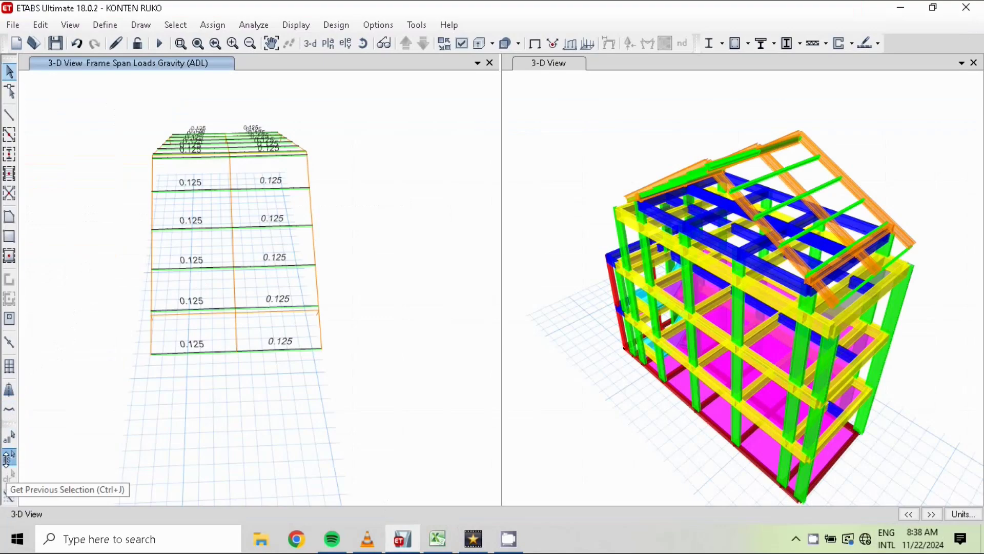
click(9, 458)
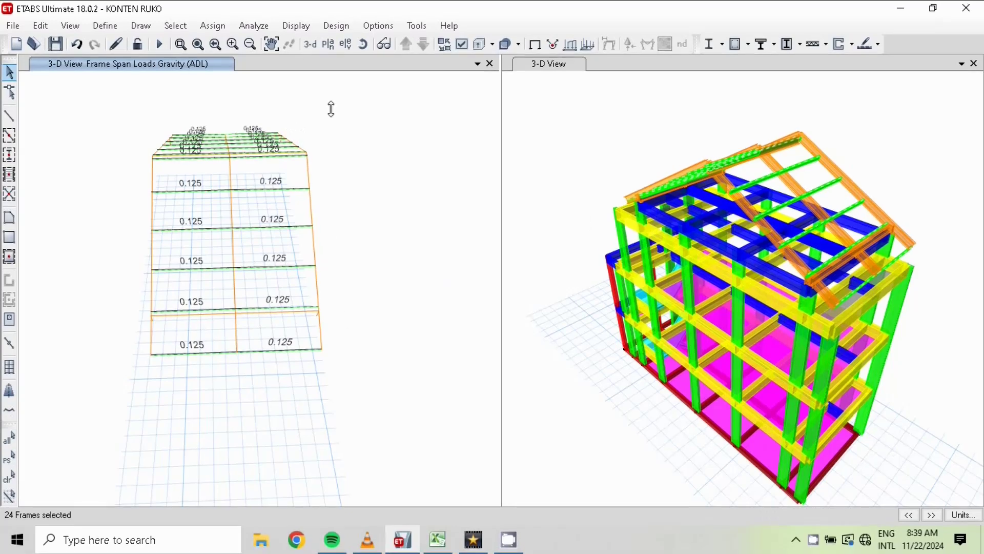
Assign a uniform gravity load of 44 kg/m under the Rain pattern to the selected purlins, replacing existing loads
click(218, 26)
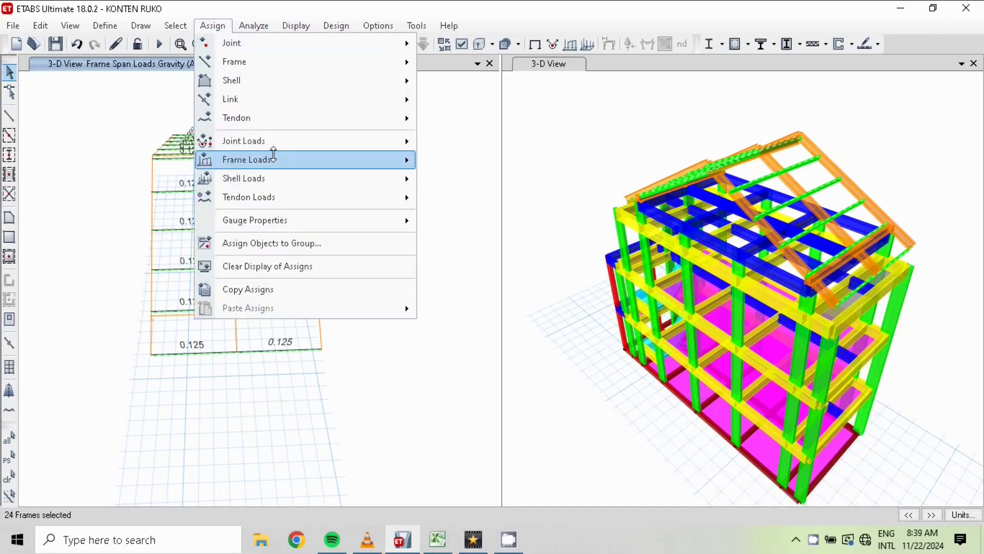
mouse_move(275, 159)
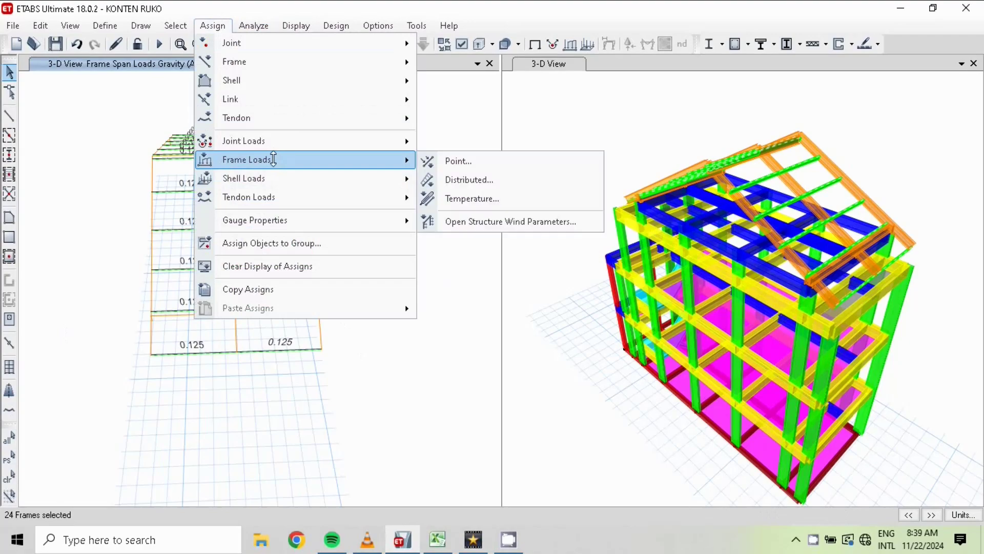
click(488, 177)
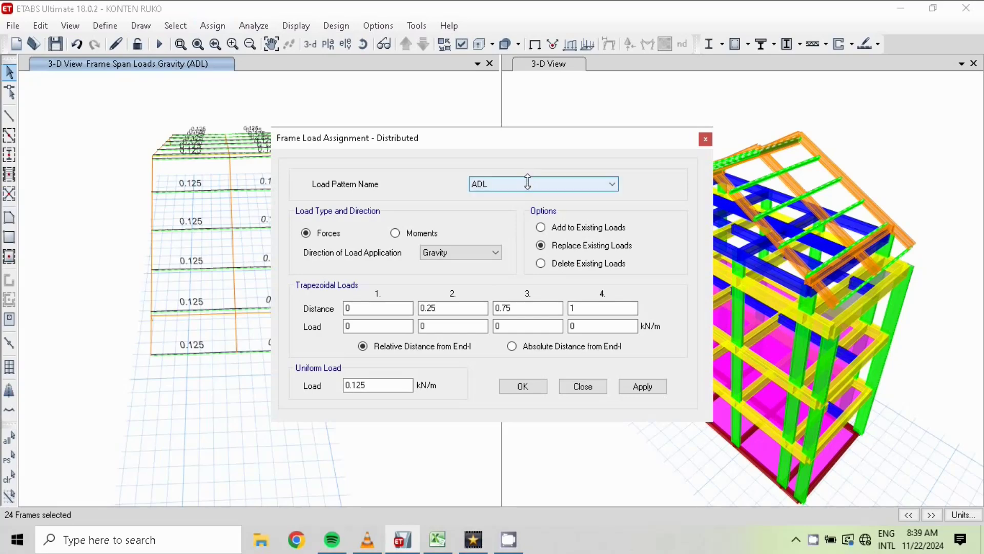
click(526, 184)
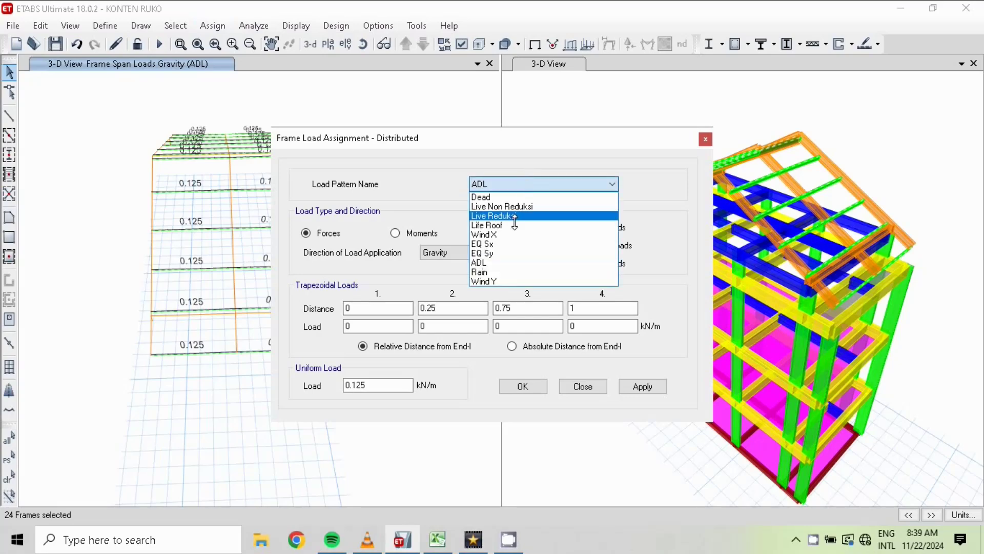
click(501, 271)
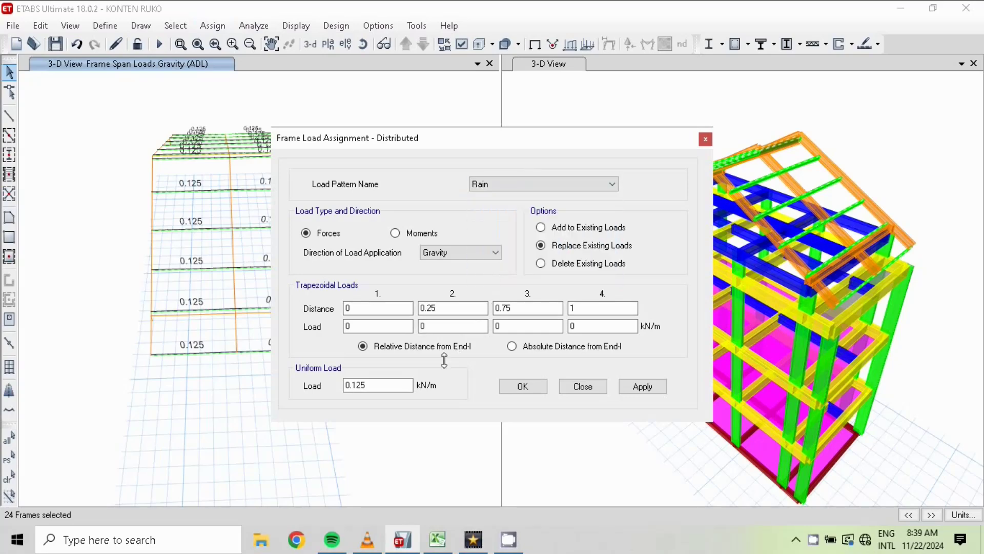
drag(377, 385, 279, 395)
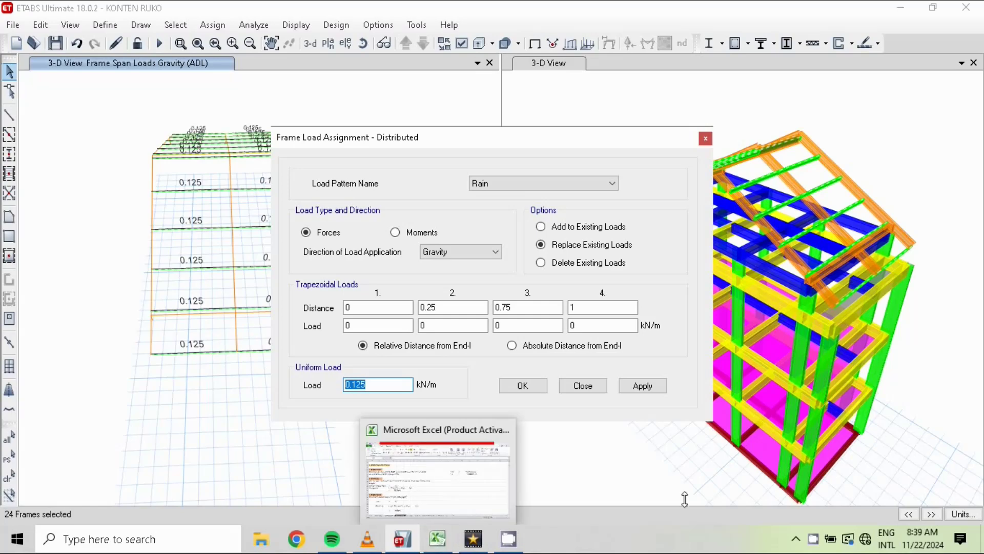
text(44 kg/m)
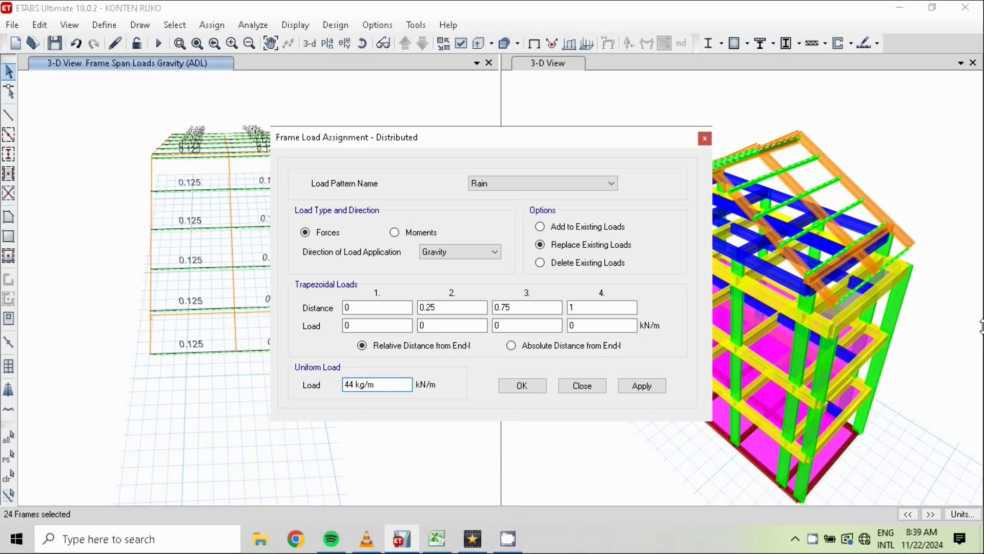
key(Return)
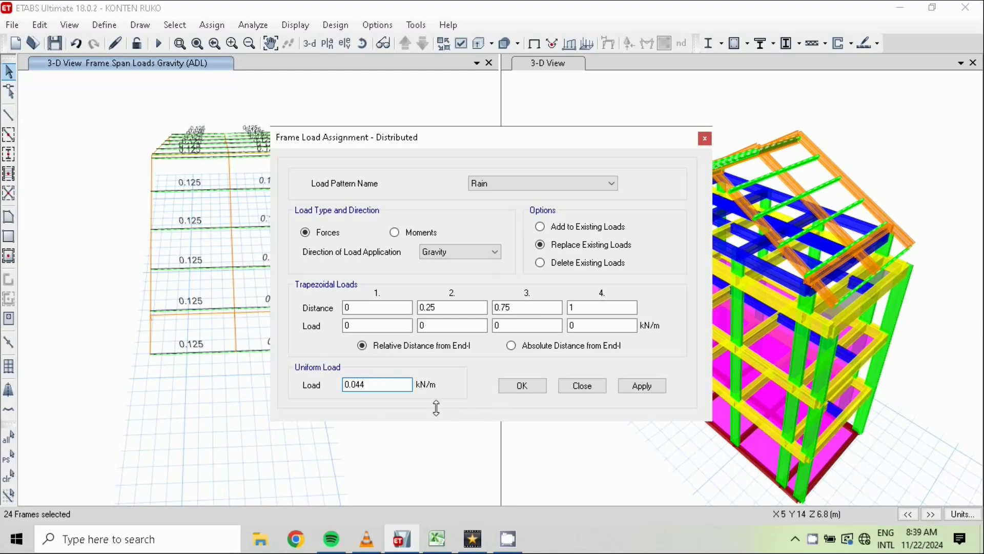
click(523, 385)
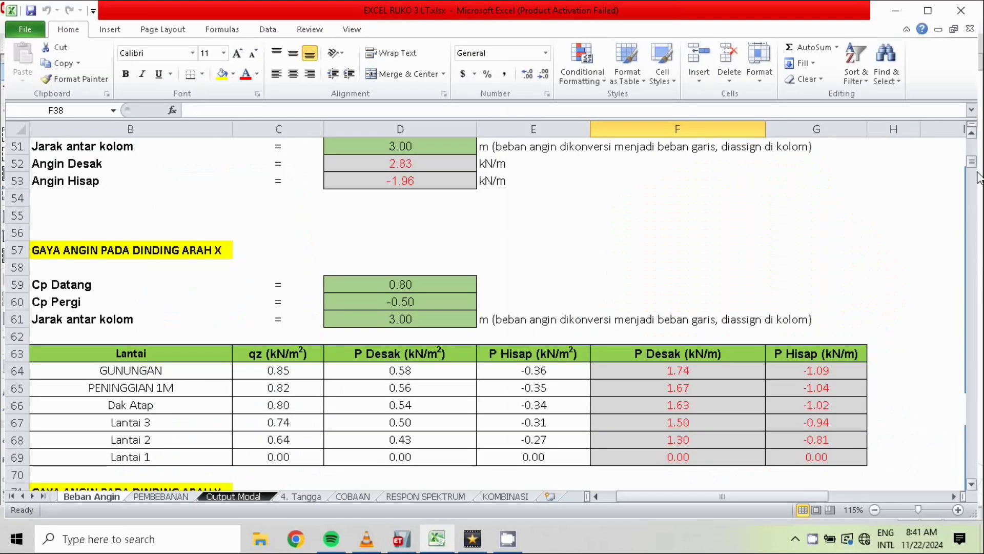
Review the roof wind force calculation for cases A and B and the adopted roof wind loads on the Beban Angin sheet
mouse_move(971, 165)
mouse_down()
mouse_move(979, 156)
mouse_move(980, 167)
mouse_up()
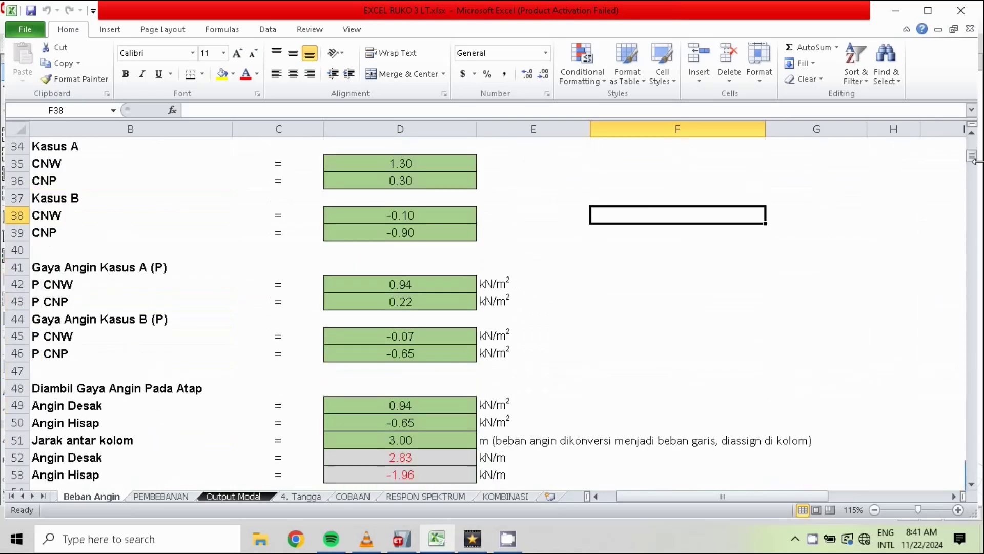
click(972, 134)
click(973, 134)
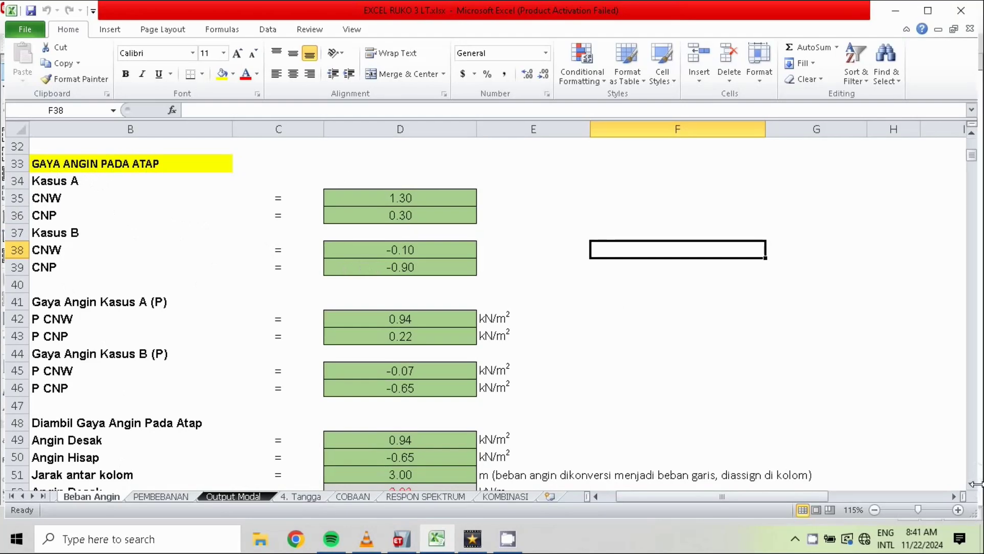
drag(978, 486, 979, 487)
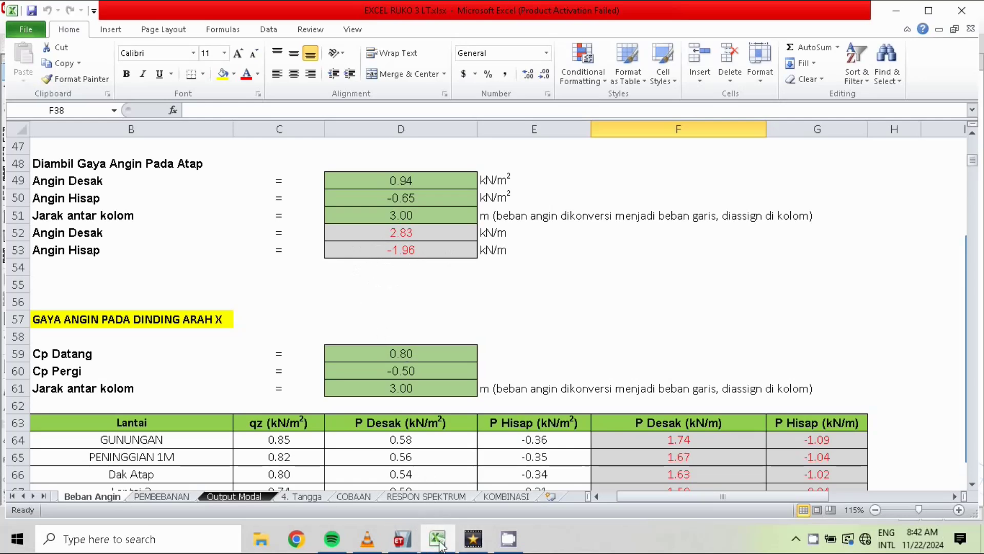
Switch to ETABS, restore the undeformed view without loads, and choose the frame section C 150.50.20.2,5 for selection by property
click(402, 539)
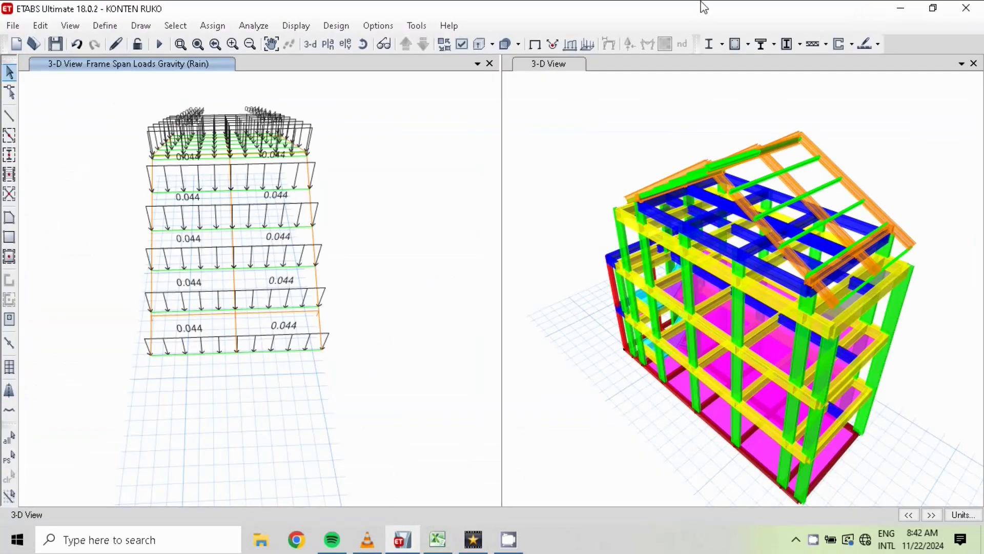
click(533, 46)
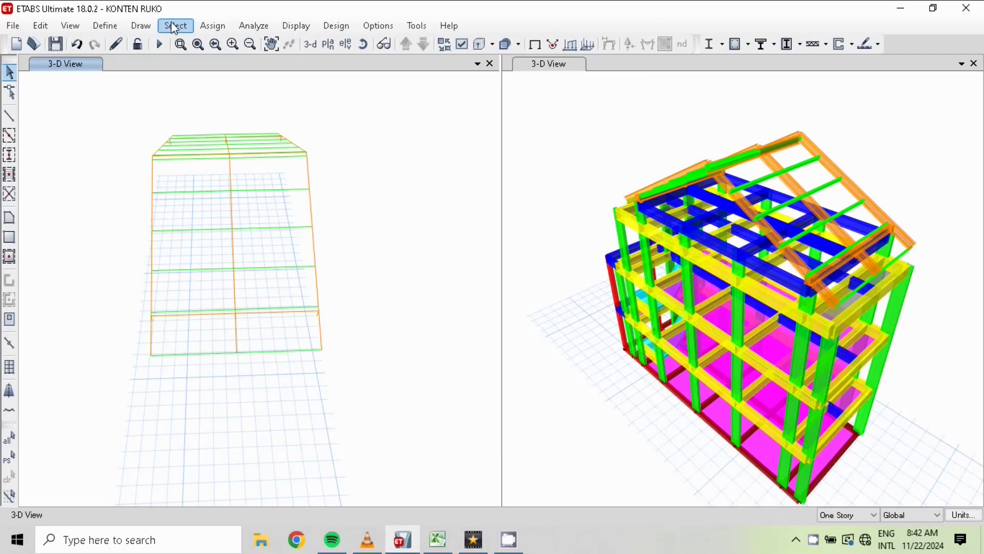
click(175, 26)
mouse_move(171, 43)
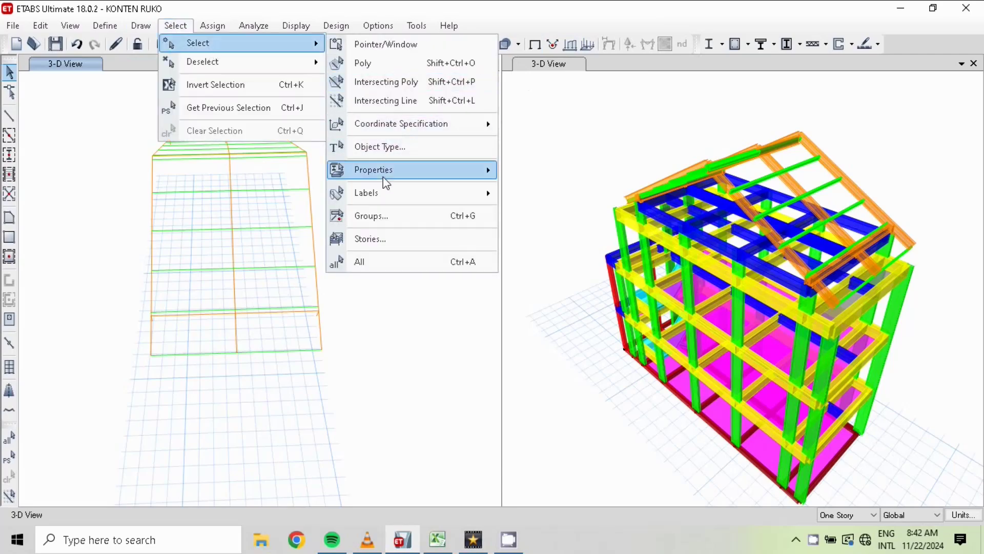
mouse_move(388, 178)
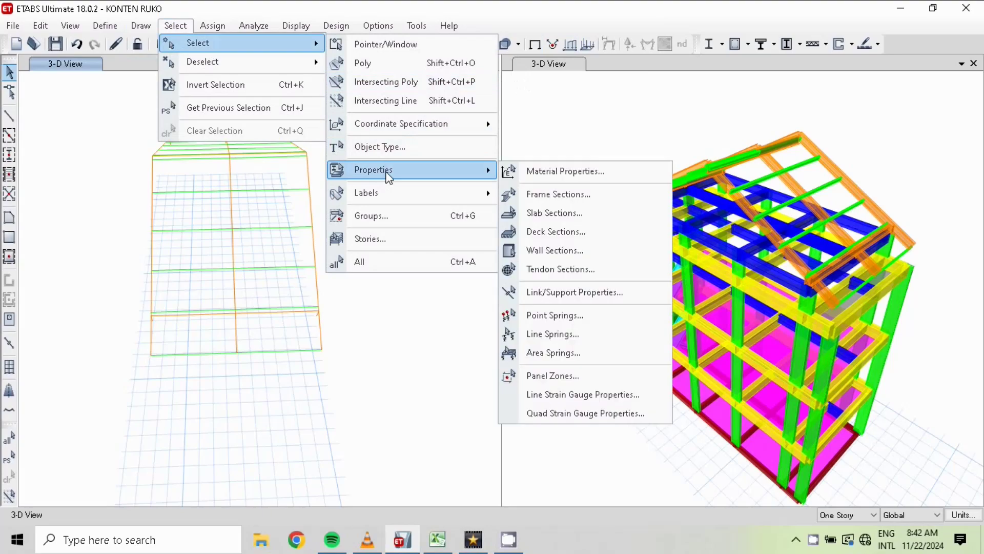
click(569, 194)
click(420, 217)
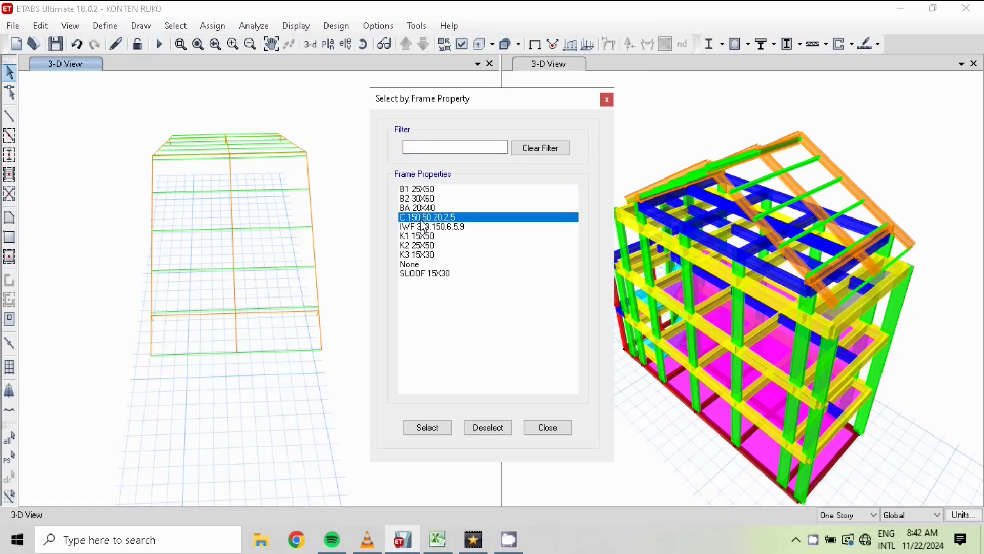
Select all frames with section C 150.50.20.2,5 and show only those selected objects in the 3-D view
click(430, 432)
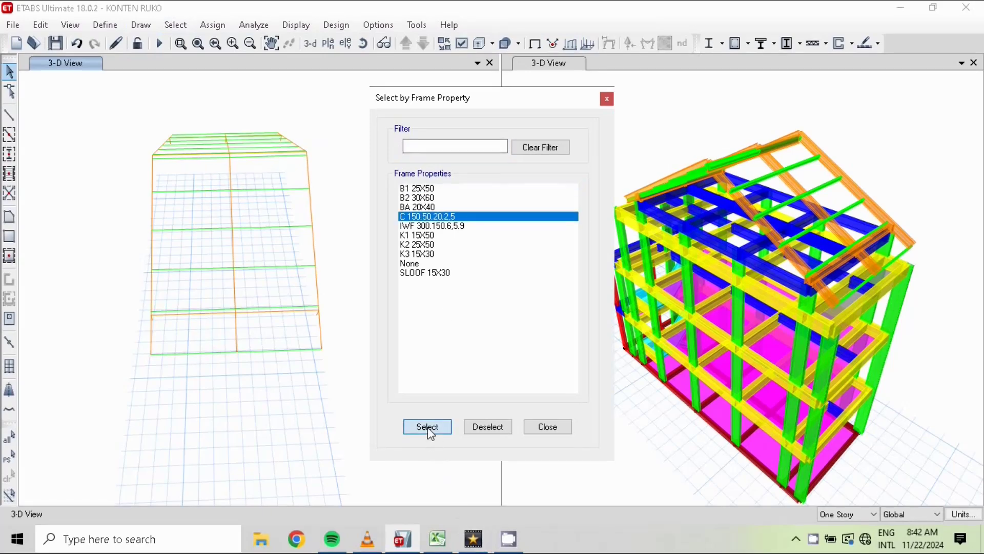
click(548, 427)
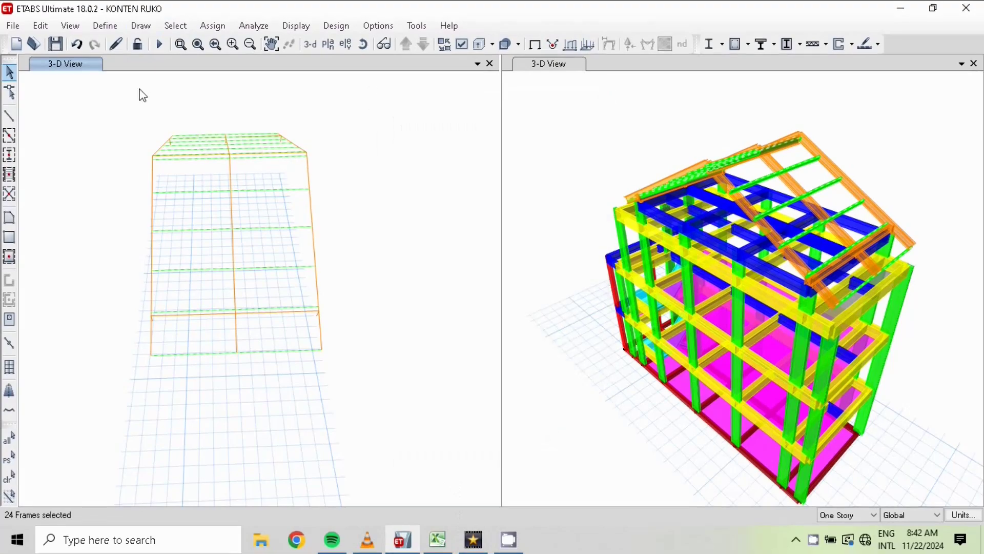
click(71, 26)
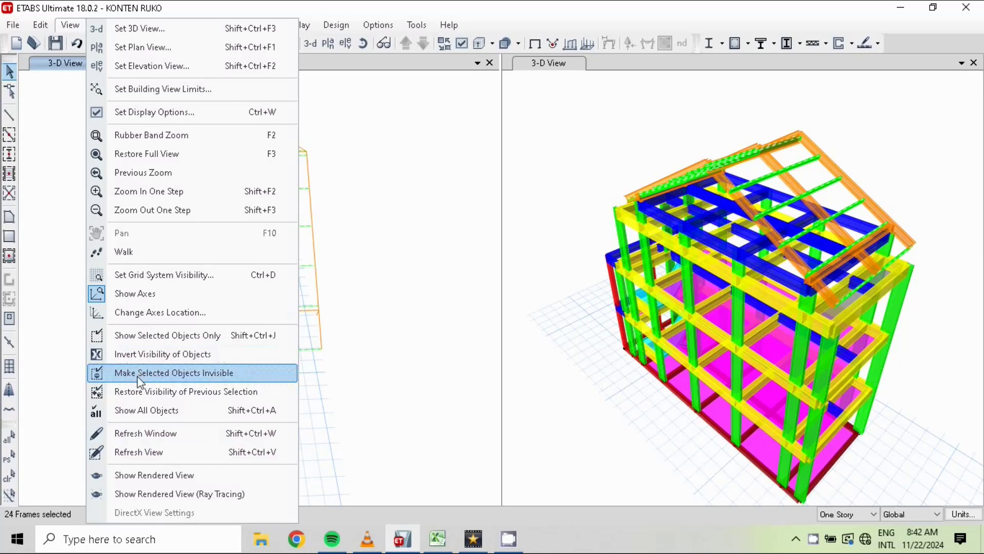
click(134, 336)
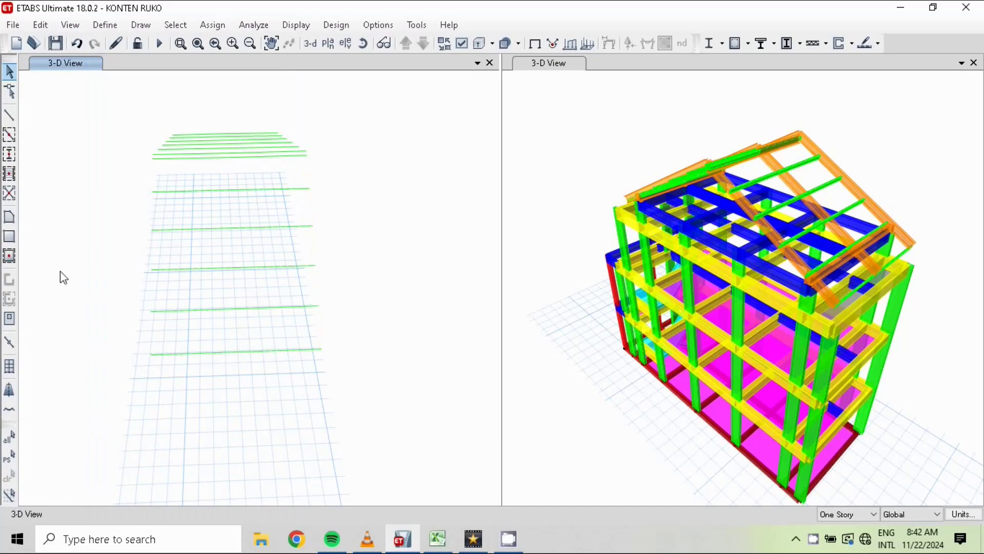
Select all the C-section purlins on one roof slope, up to and including the one beside the ridge
click(384, 44)
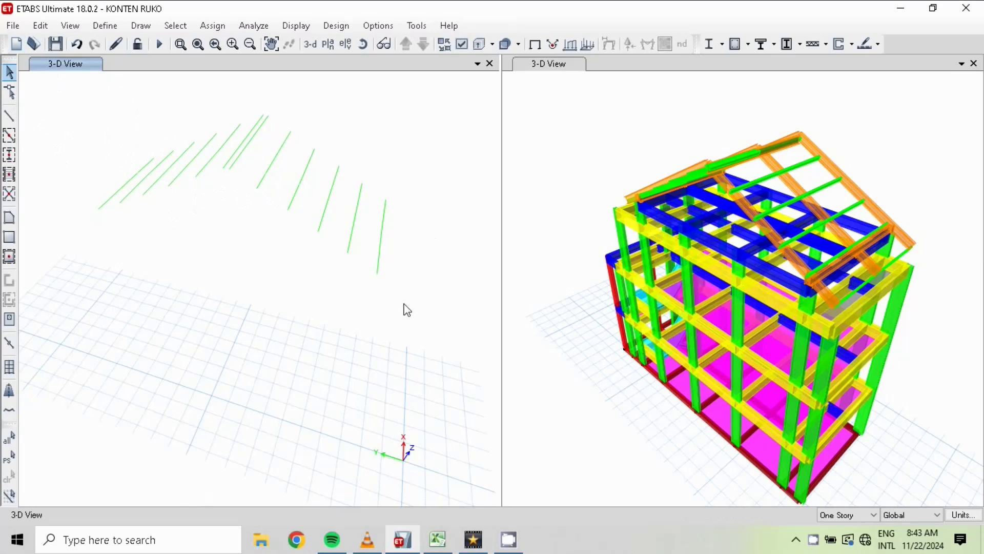
drag(437, 316, 266, 140)
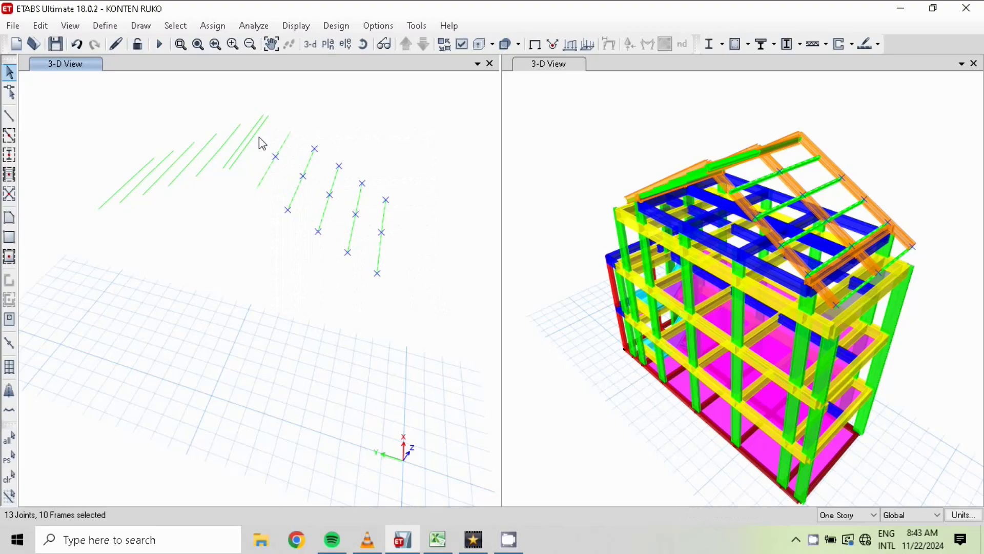
click(253, 136)
scroll(294, 402, up, 3)
scroll(308, 395, down, 2)
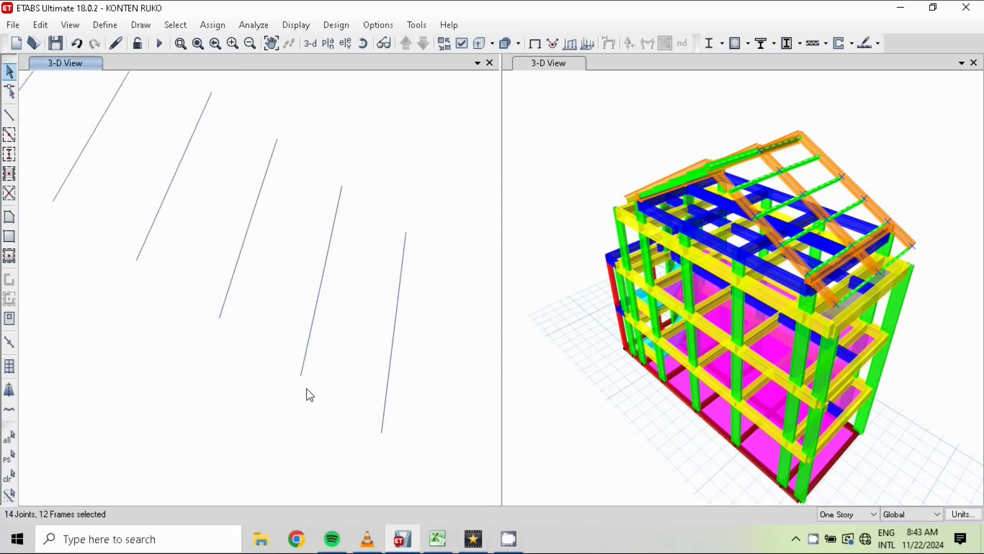
scroll(248, 359, down, 2)
middle_drag(245, 355, 303, 337)
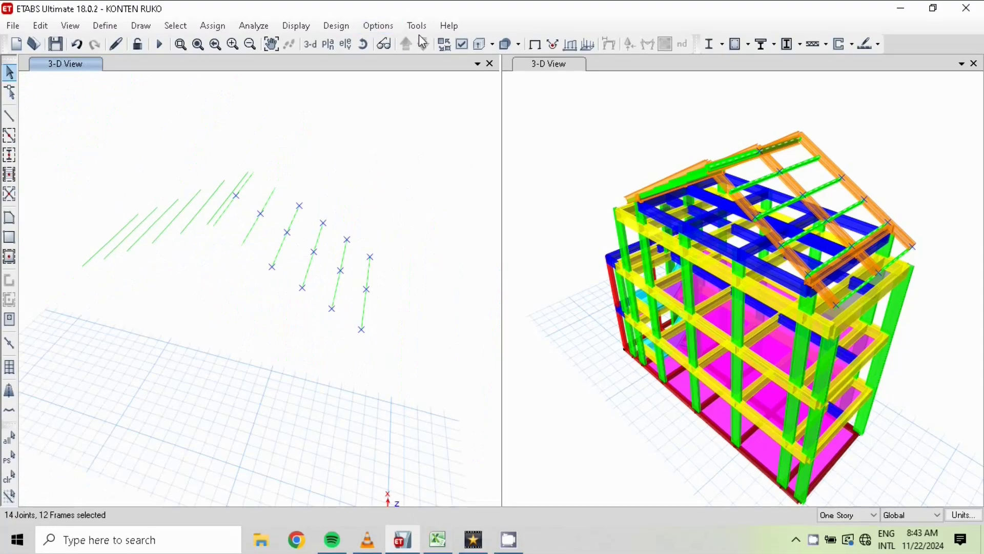
Turn on the display of frame local axes in the isolated purlin view
click(462, 44)
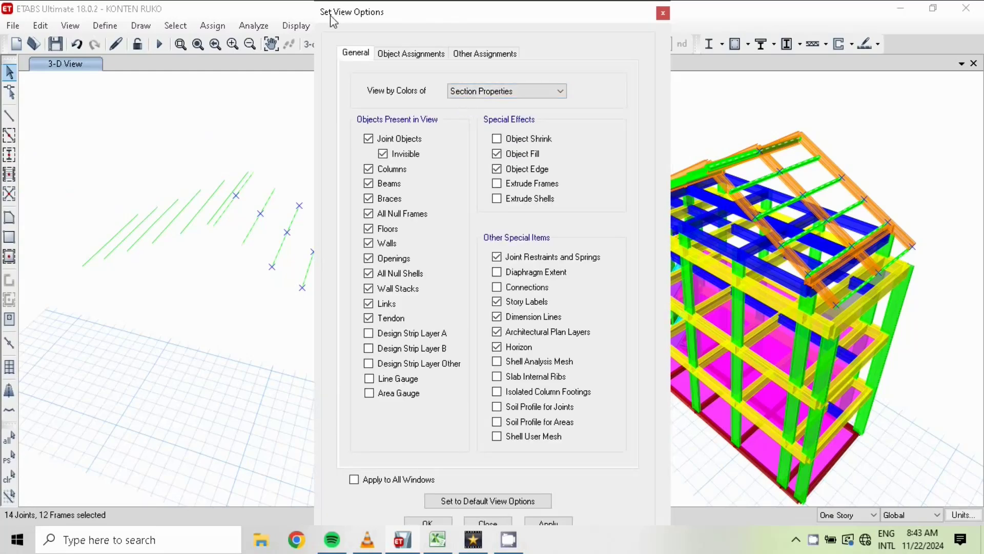
click(411, 53)
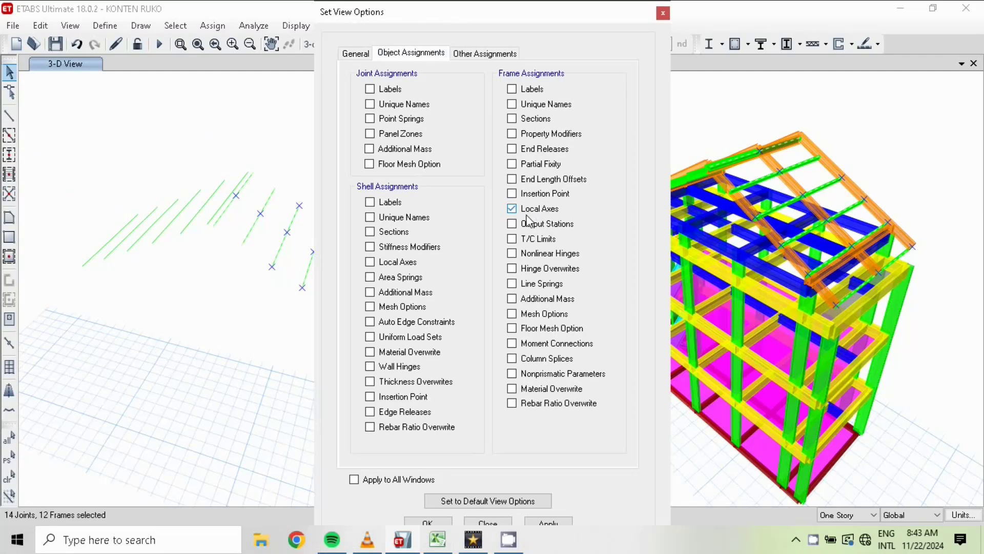
click(429, 521)
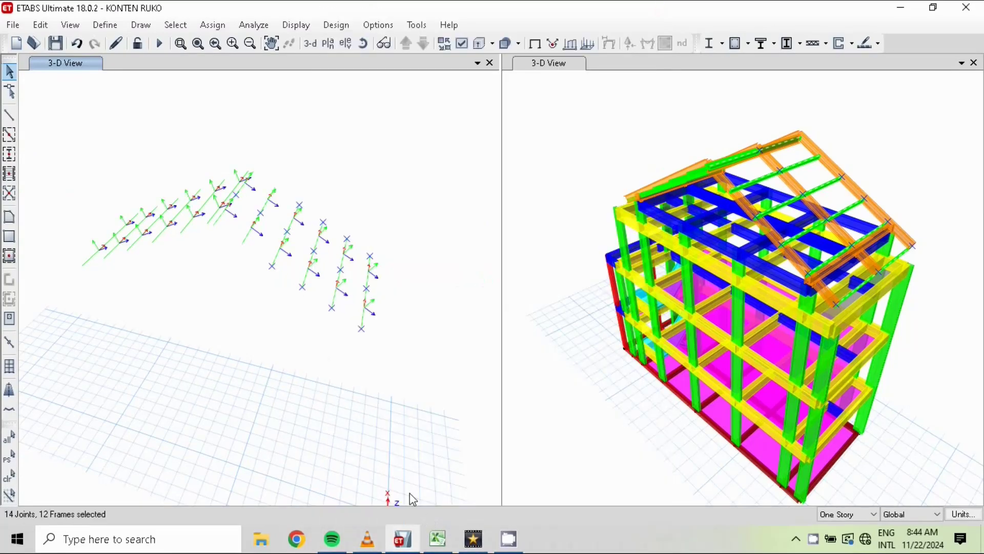
scroll(277, 261, up, 2)
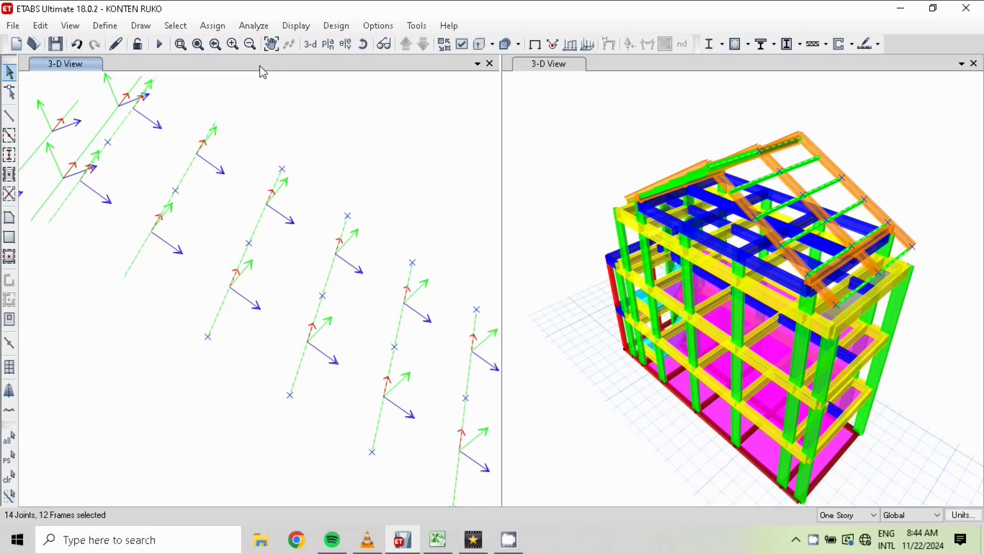
Start a distributed frame load on the selected purlins with load pattern Wind Y and direction Local-2
click(216, 30)
mouse_move(225, 164)
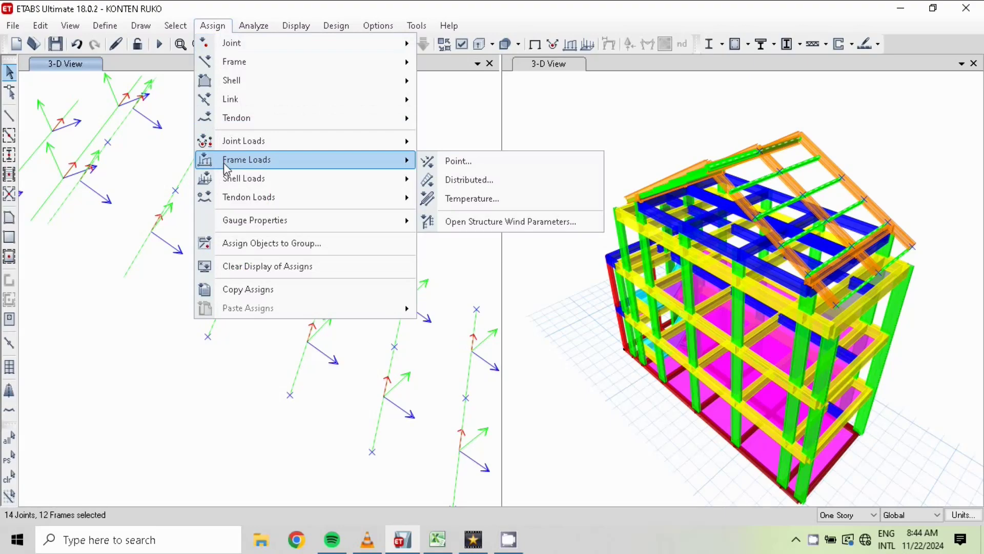
click(474, 180)
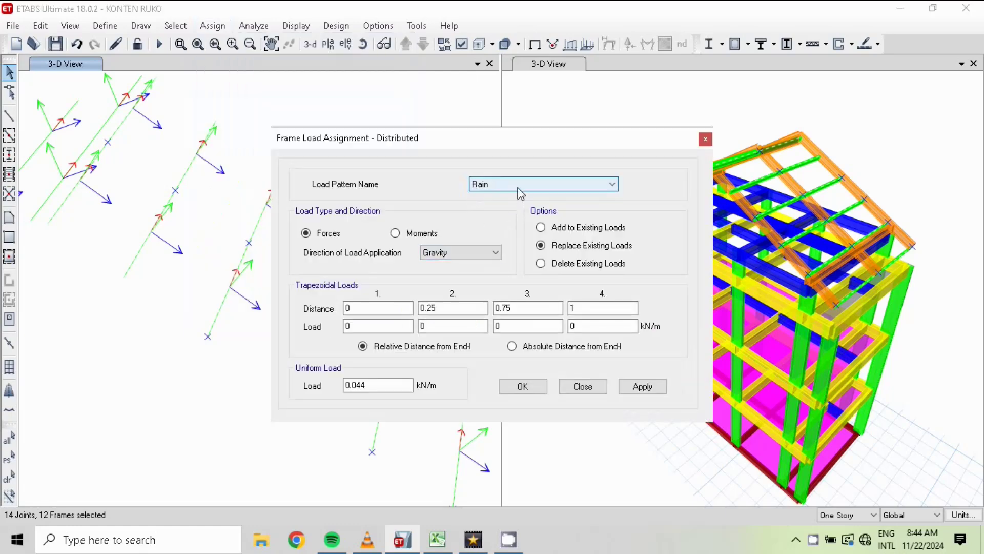
click(519, 190)
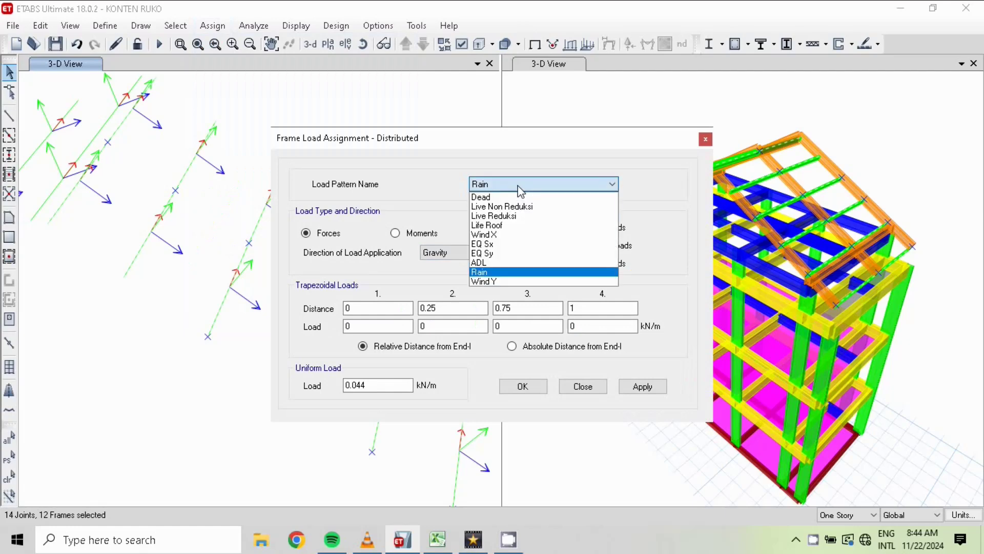
click(511, 282)
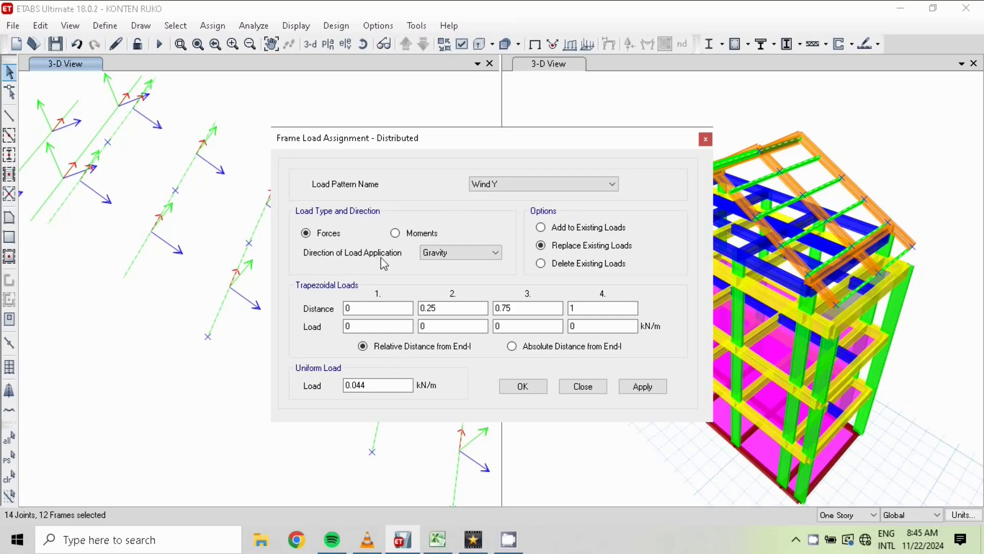
click(446, 260)
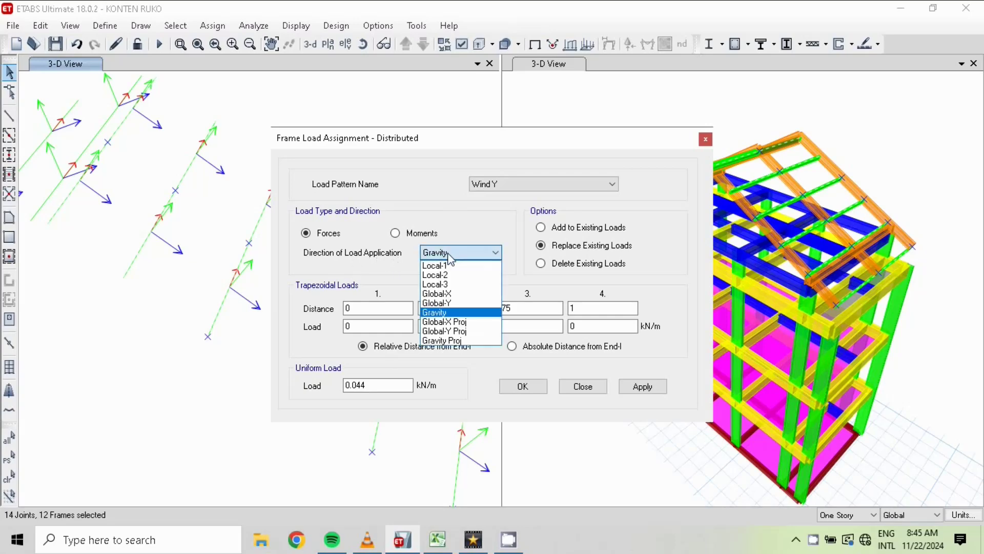
click(444, 275)
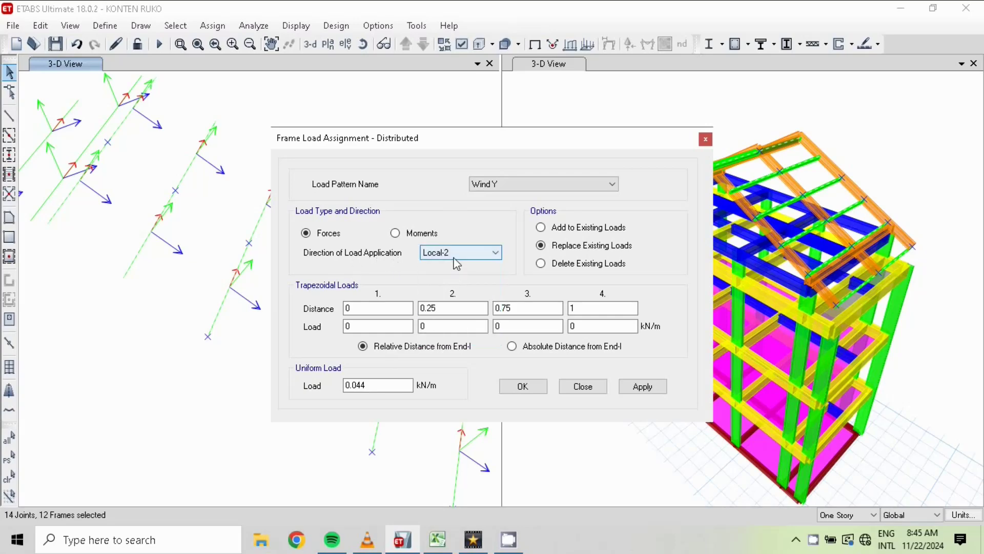
click(458, 259)
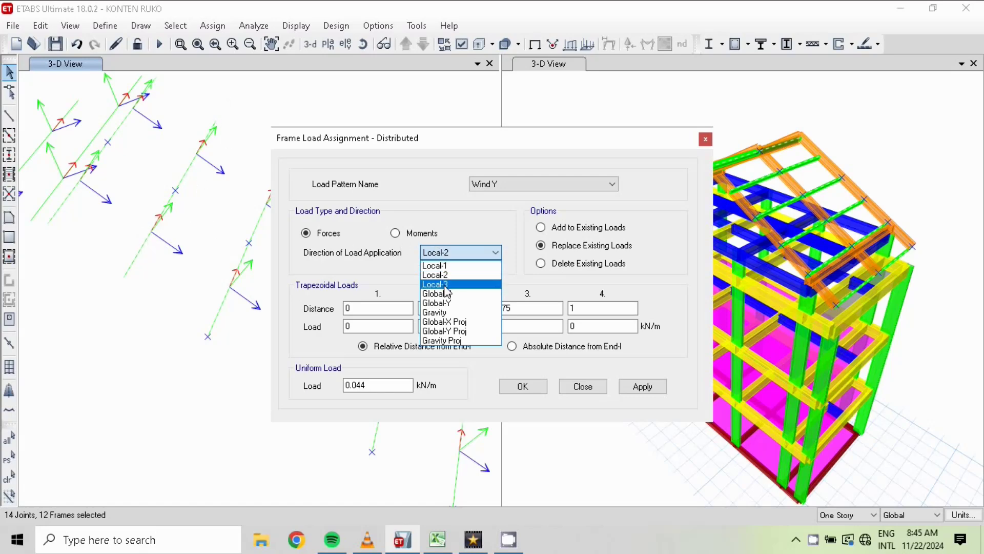
click(445, 275)
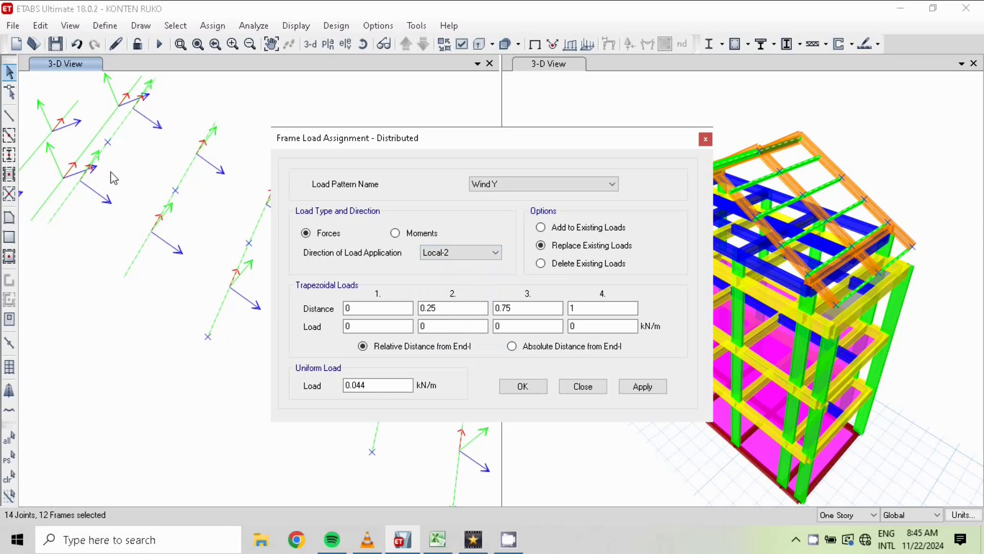
Check the roof wind pressure in the Excel workbook, then assign a uniform load of -2.83 kN/m to the purlins, replacing existing loads
click(370, 387)
click(436, 539)
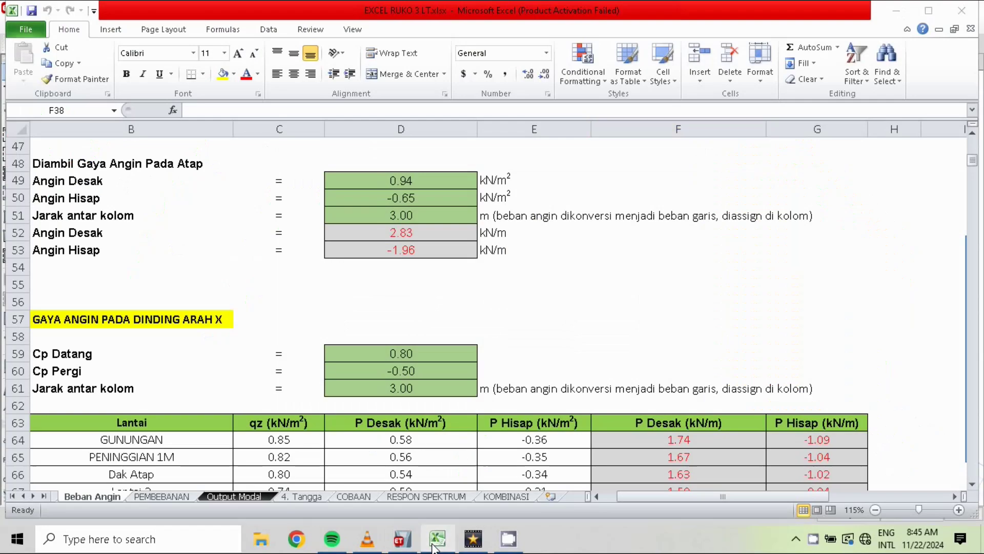
click(437, 539)
click(381, 386)
double_click(381, 386)
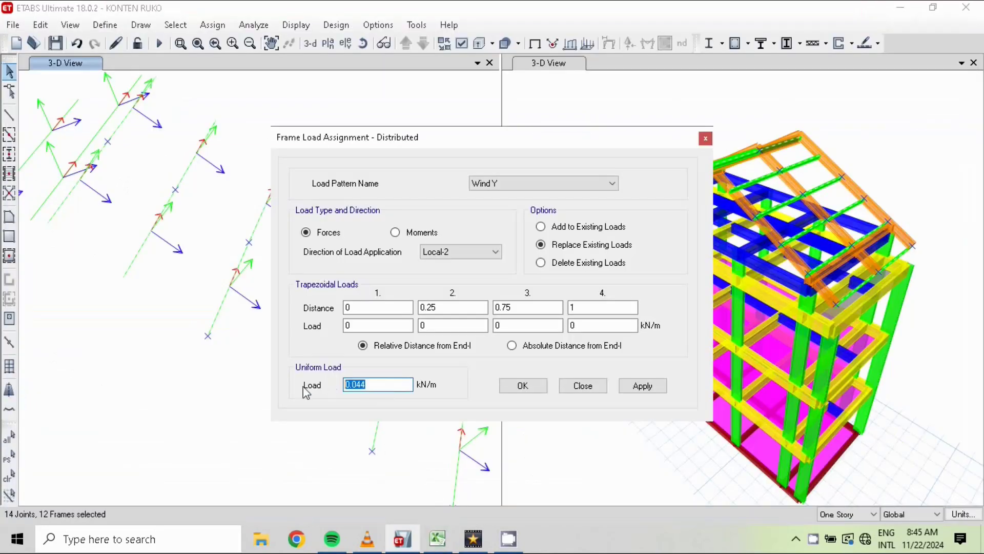
text(2.83)
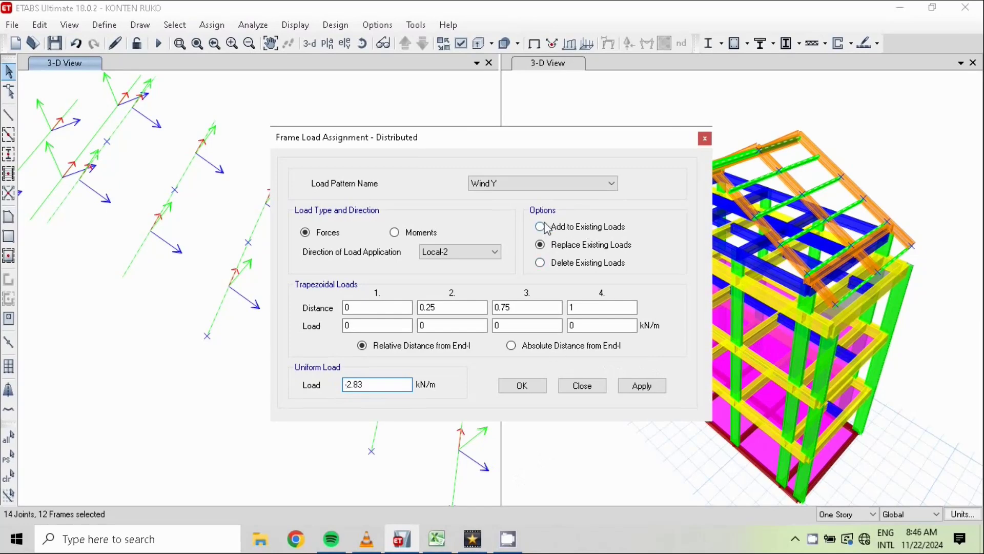
text(-)
click(522, 386)
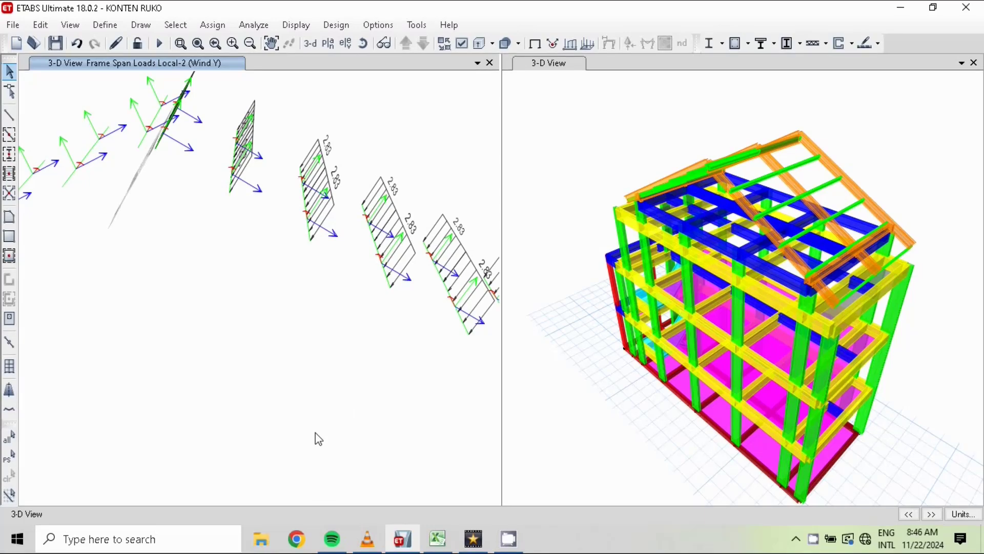
Select all the unloaded C-section purlins on the opposite roof slope, including the one beside the ridge
middle_drag(128, 288, 335, 306)
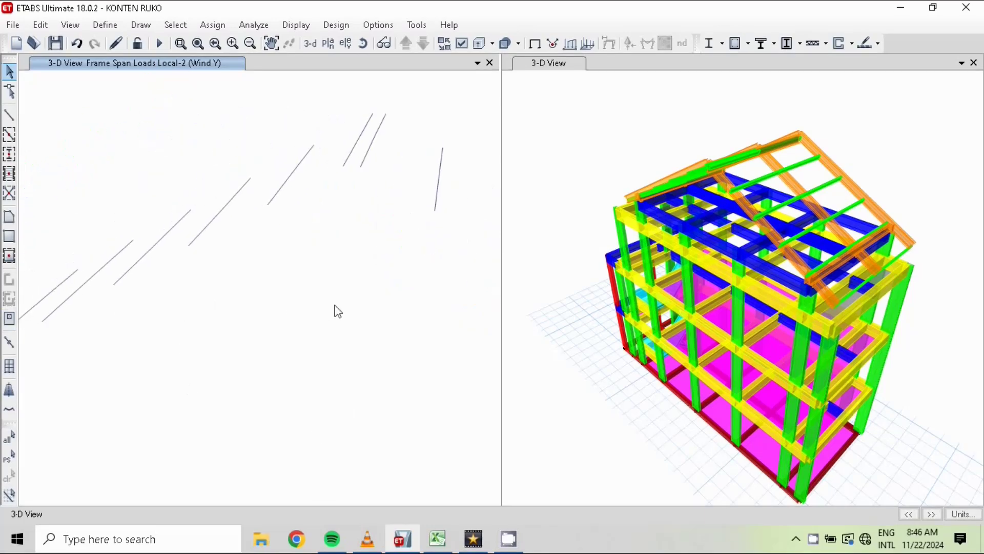
click(364, 45)
drag(341, 345, 303, 334)
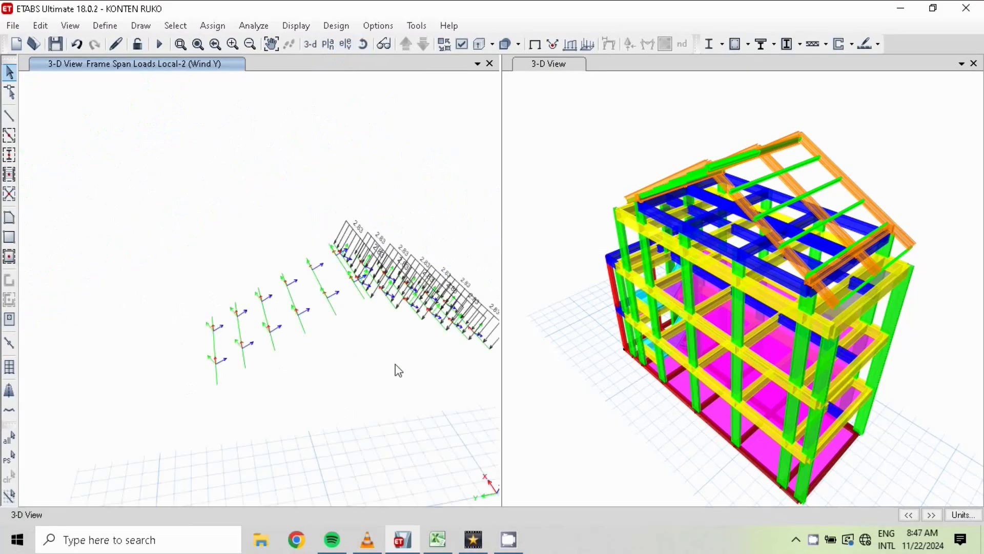
drag(372, 377, 168, 277)
middle_drag(296, 347, 257, 358)
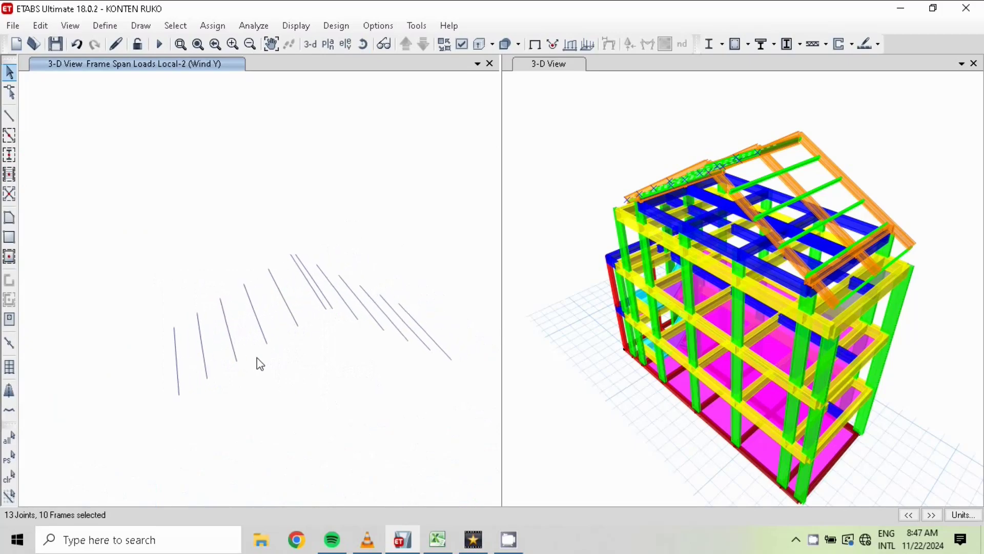
scroll(300, 294, up, 2)
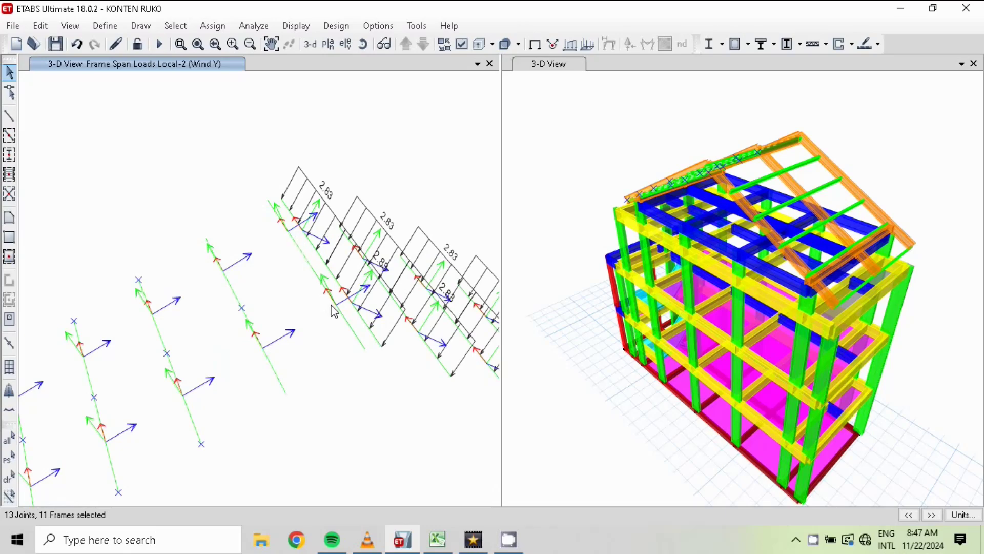
click(346, 323)
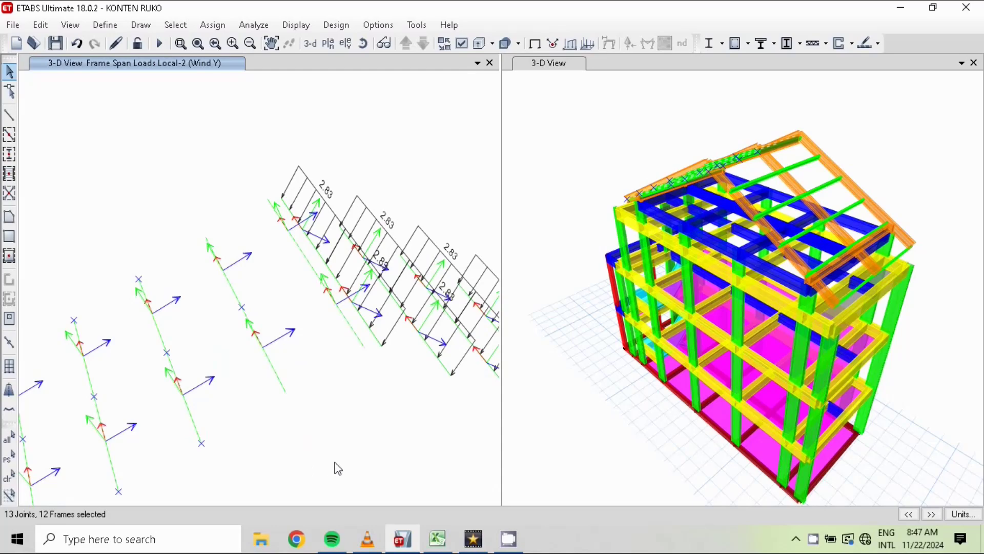
drag(331, 463, 183, 226)
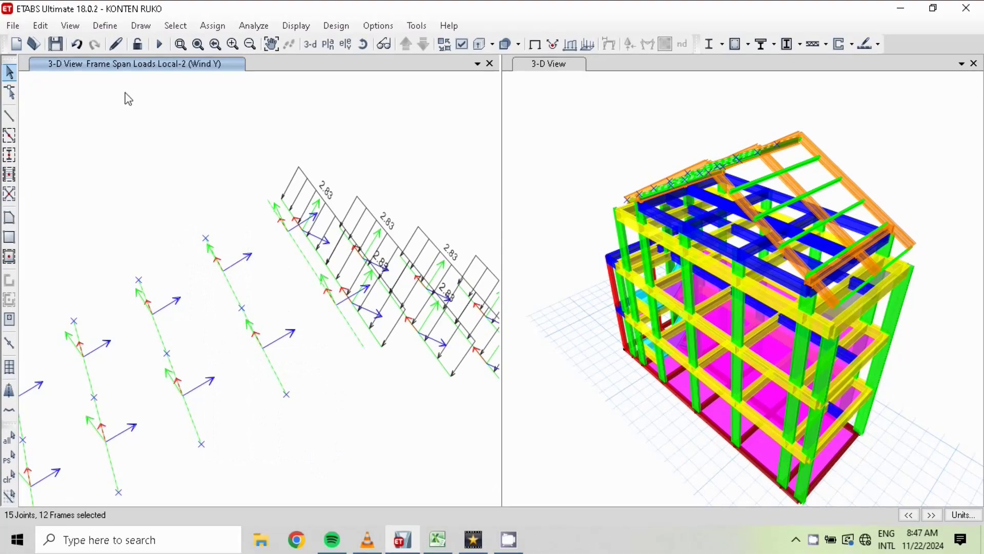
Assign a 1.96 kN/m uniform distributed load to the selected purlins for Wind Y in direction Local-2, adding to existing loads
click(212, 26)
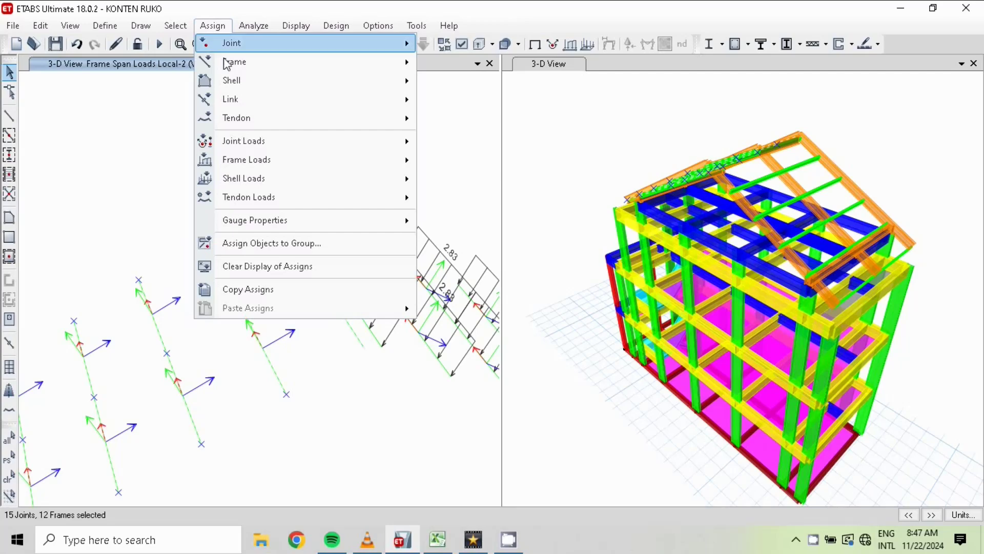
mouse_move(283, 167)
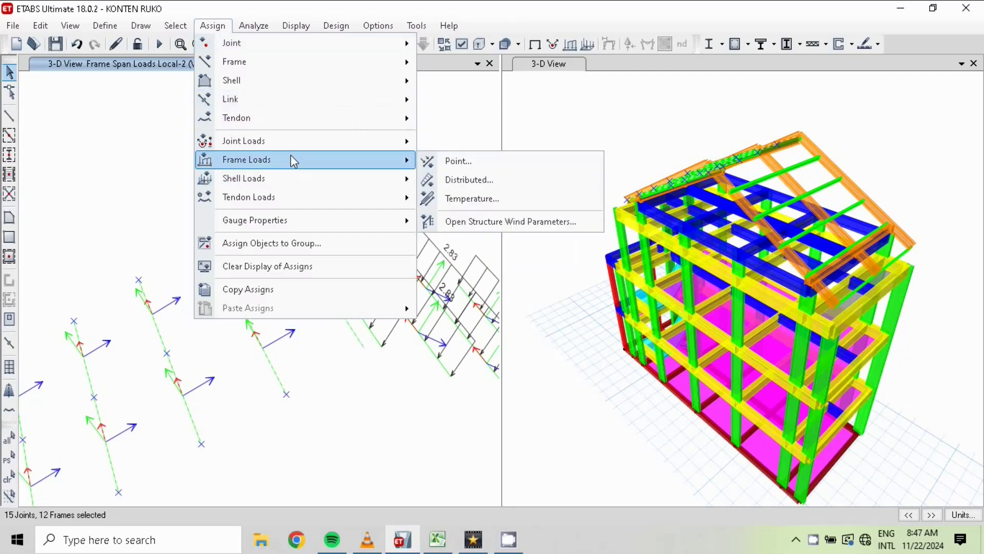
click(495, 180)
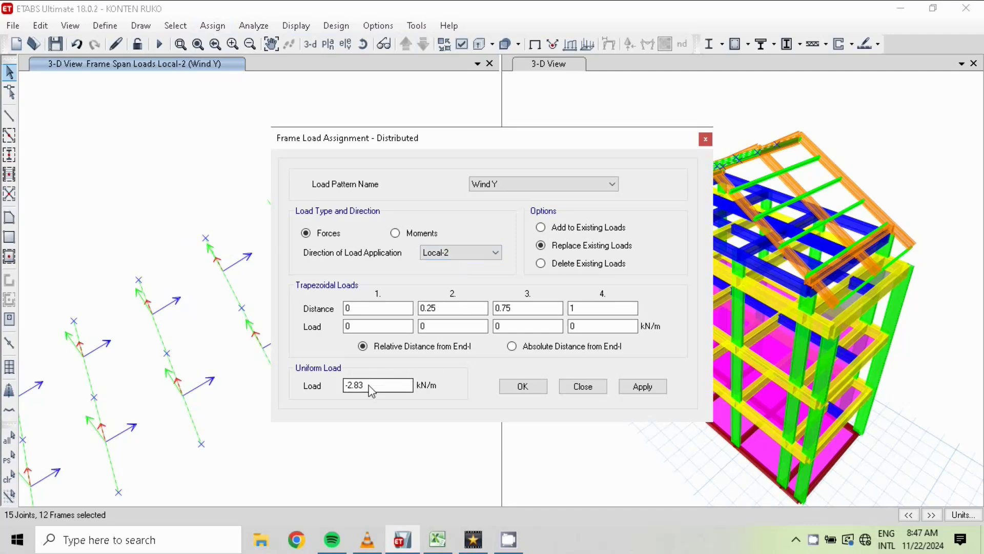
drag(372, 391, 303, 386)
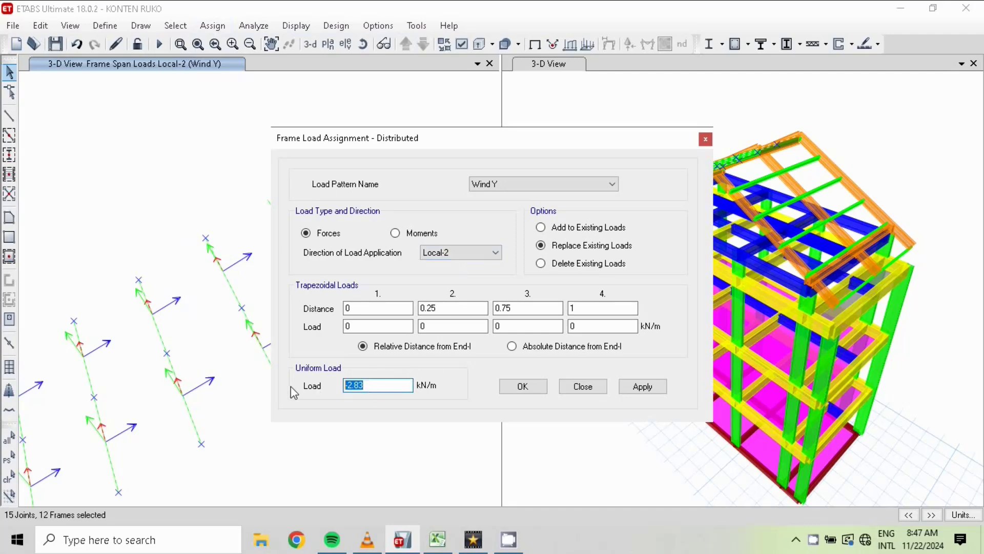
click(438, 539)
click(449, 547)
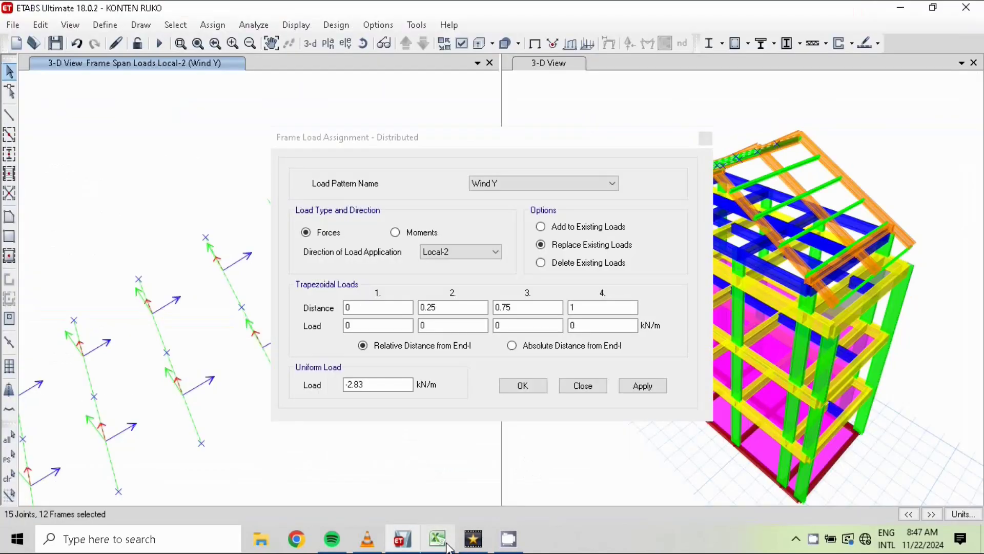
click(404, 384)
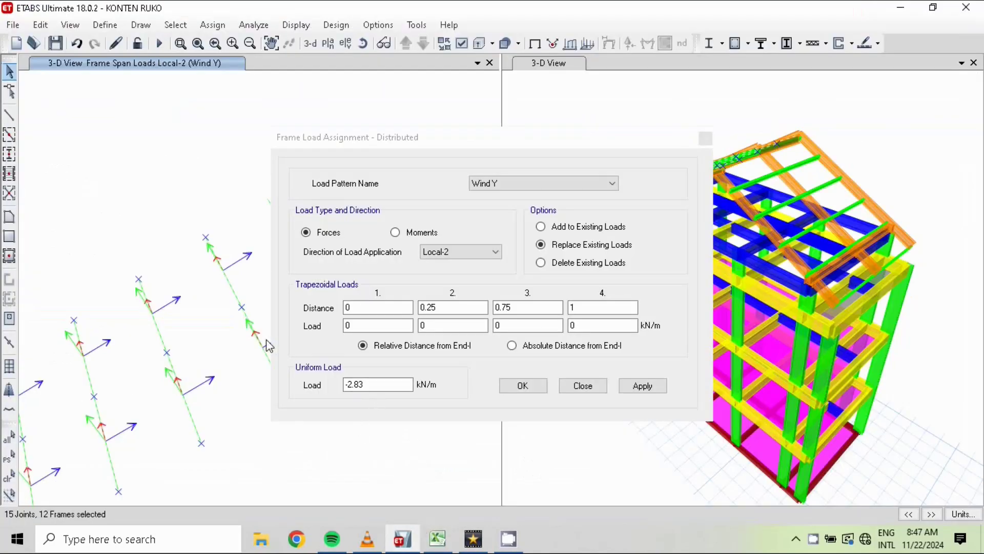
double_click(371, 387)
text(1.9)
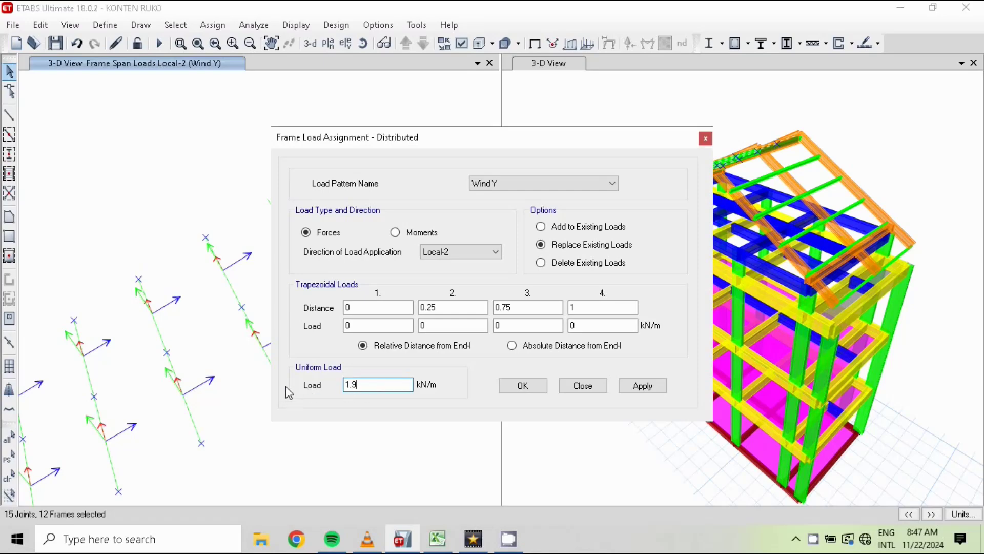
text(6)
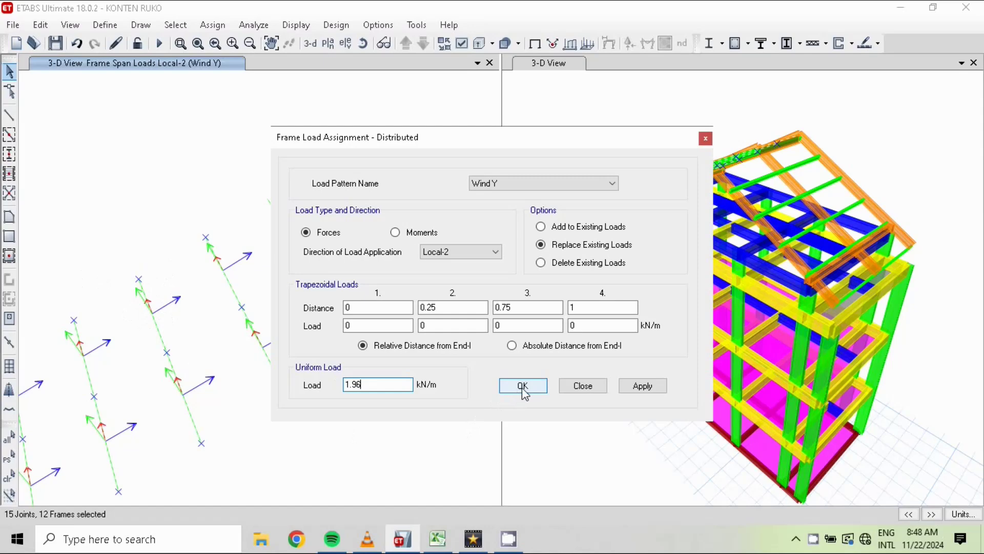
click(577, 232)
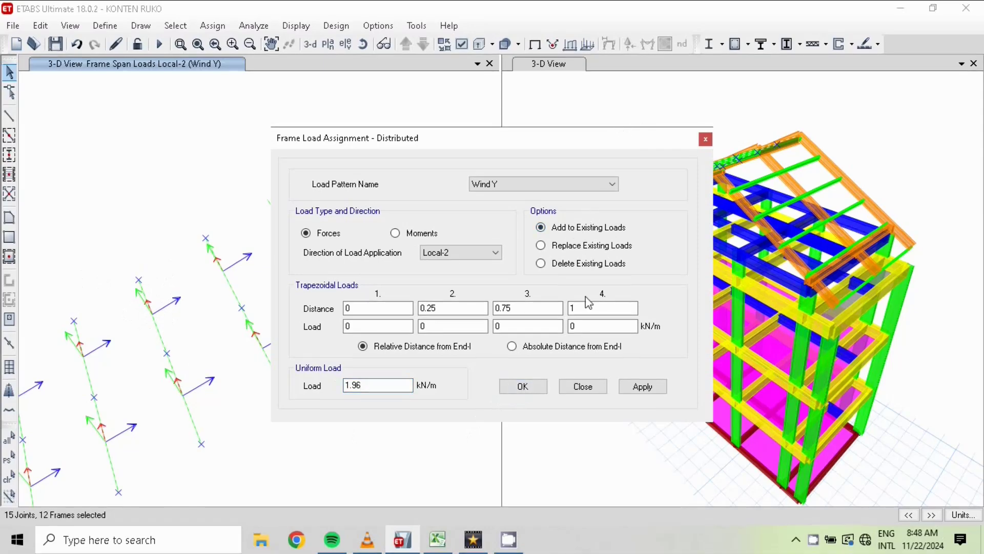
click(524, 387)
Inspect the Wind Y loads on both roof slopes, and restore the visibility of all model objects in the view
middle_drag(274, 409, 409, 297)
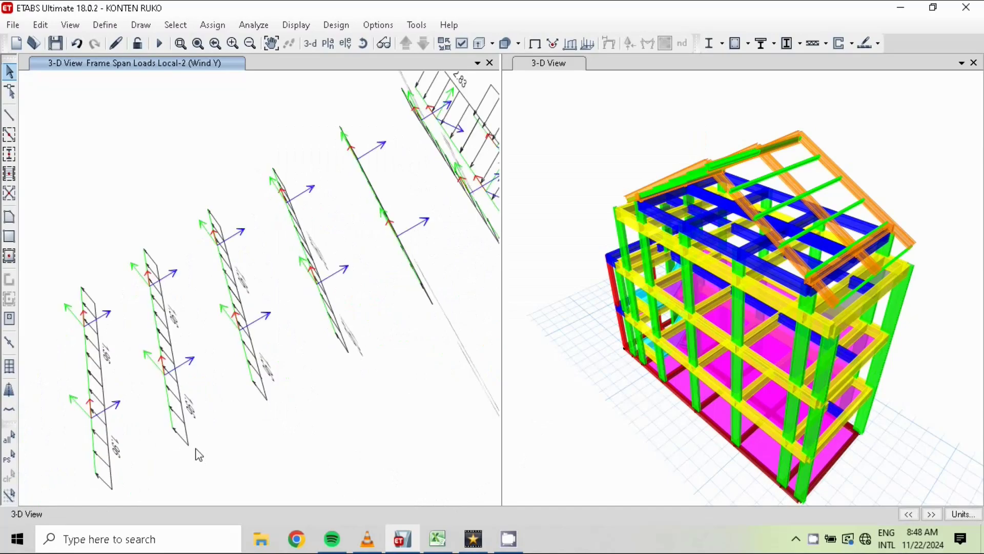
middle_drag(377, 268, 299, 332)
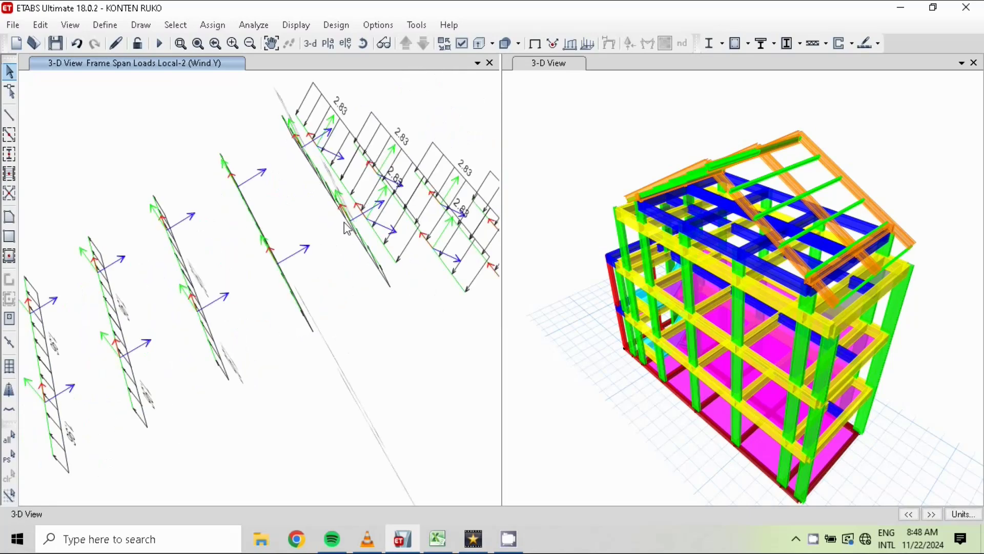
scroll(365, 257, down, 4)
middle_drag(404, 379, 356, 395)
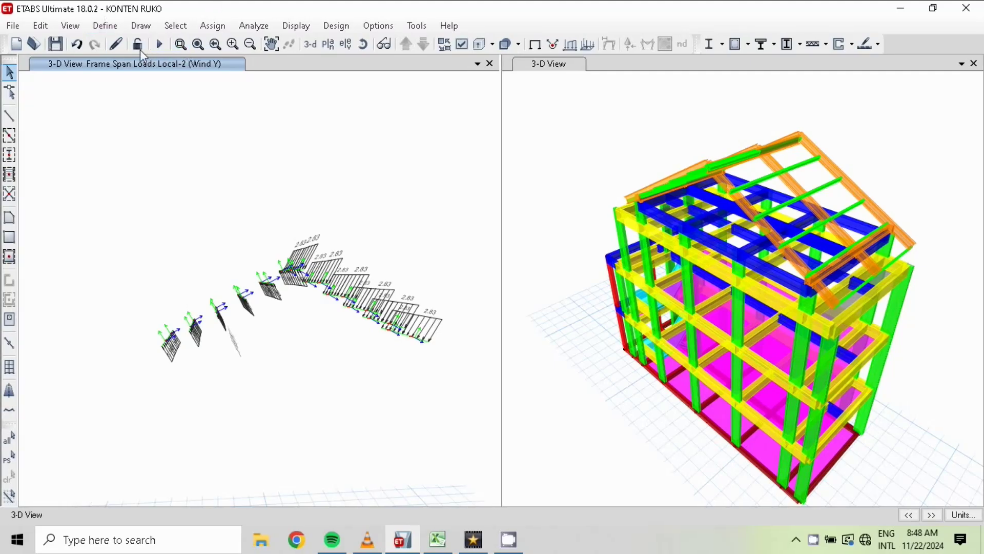
click(77, 28)
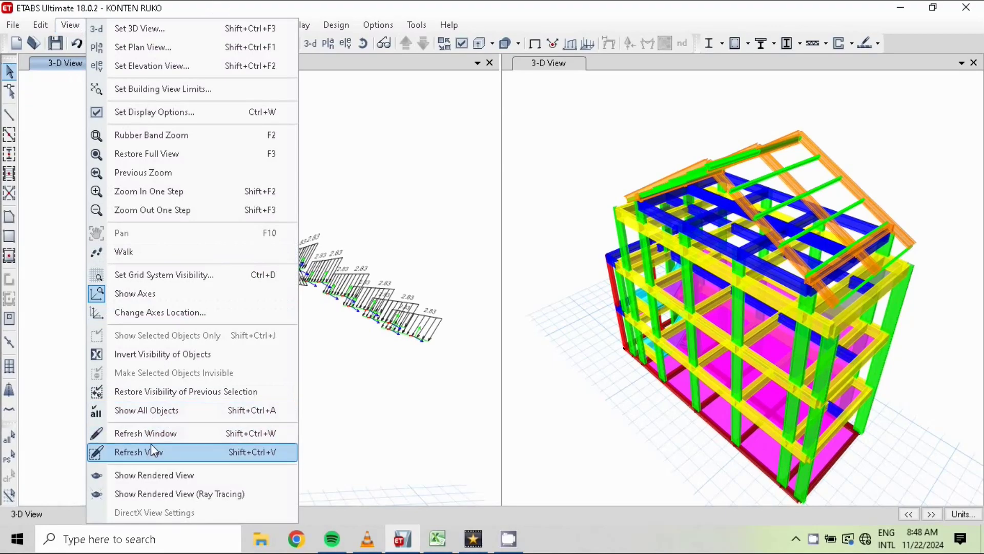
click(140, 411)
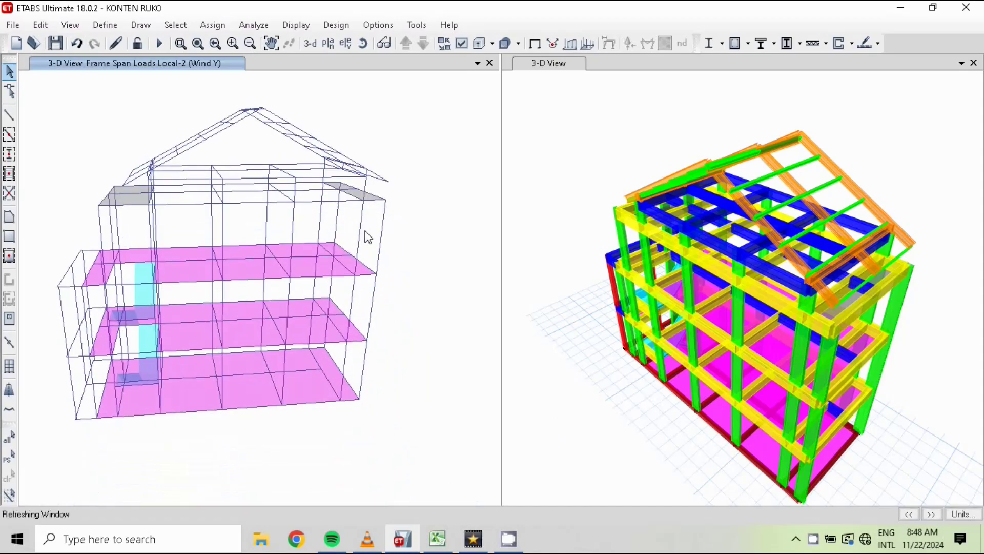
Turn off the frame local axes and return the view to the undeformed model without load diagrams
click(466, 45)
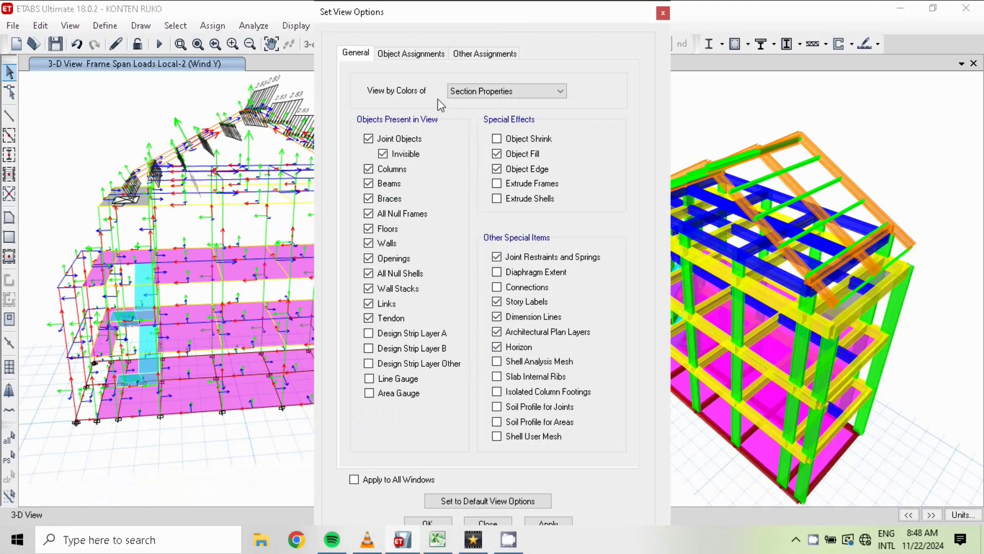
click(409, 55)
click(512, 209)
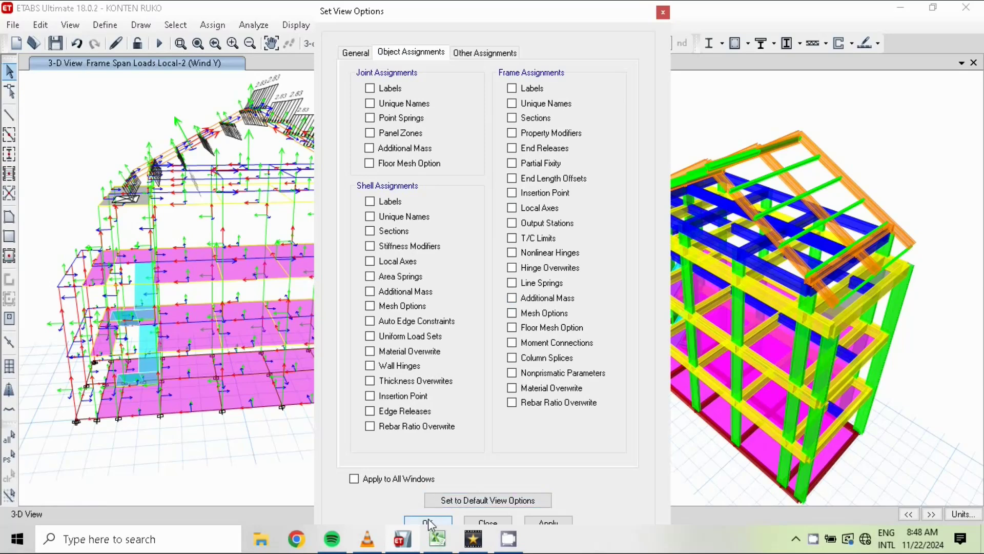
click(429, 522)
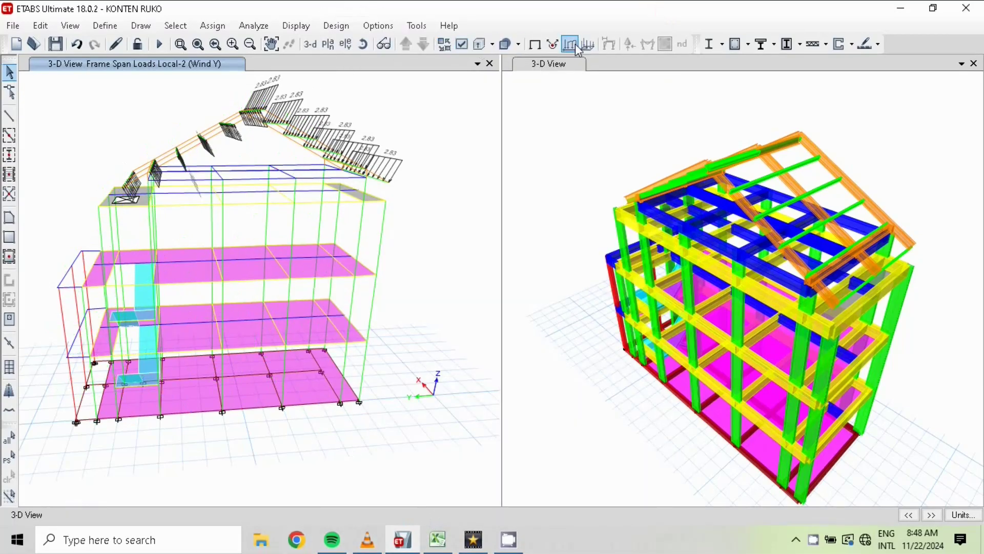
click(534, 45)
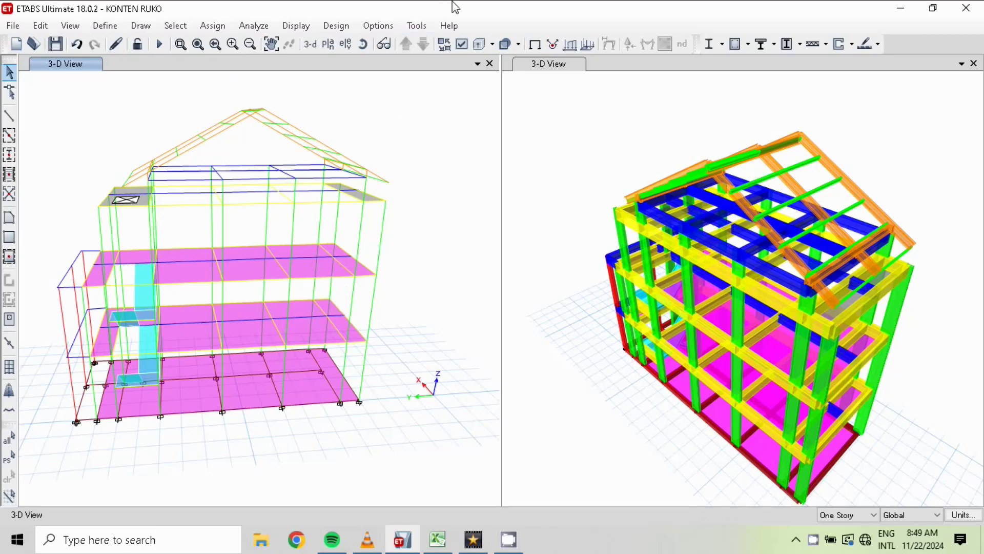
click(364, 45)
drag(447, 439, 293, 378)
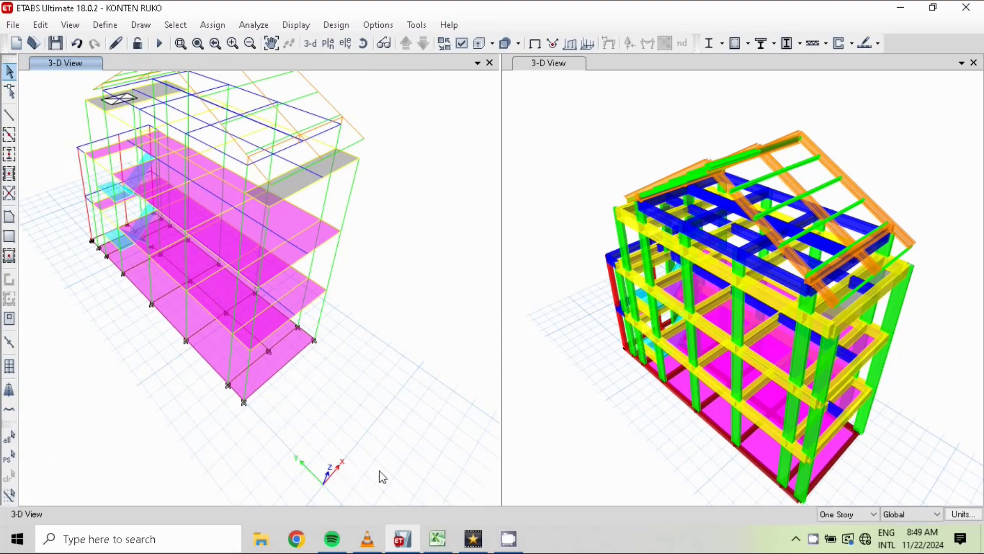
Switch to the Excel workbook and examine the X and Y direction wall wind load tables and the column load diagrams
click(441, 540)
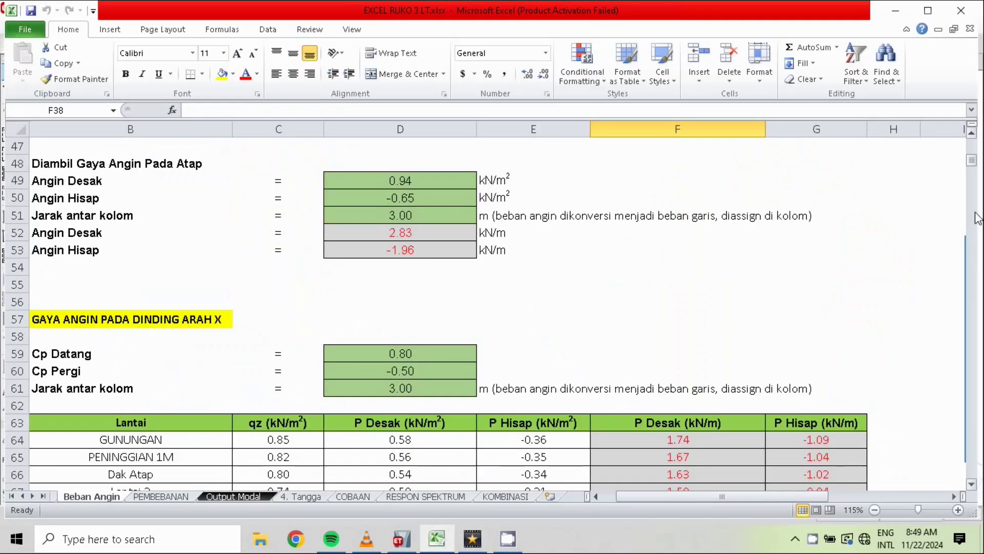
drag(971, 160, 980, 159)
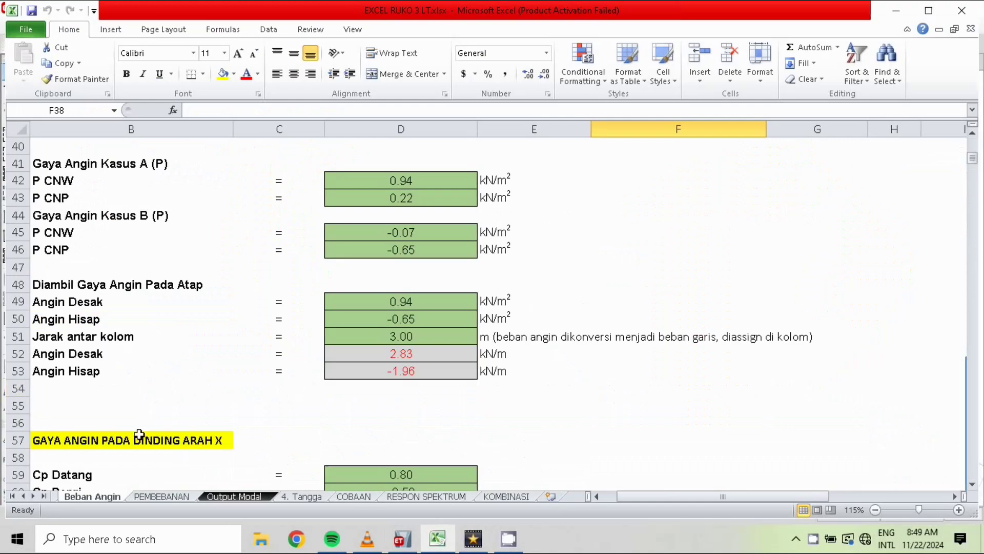
click(972, 485)
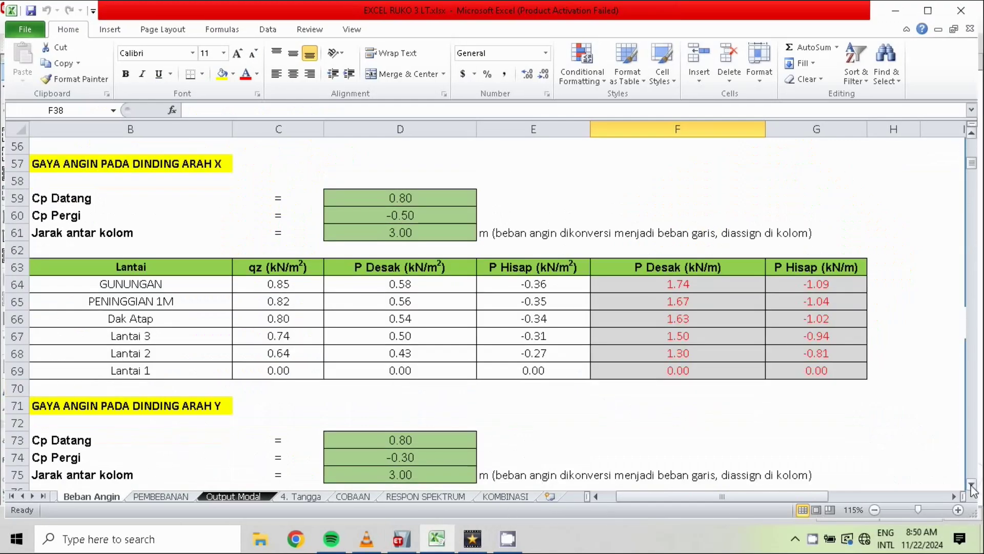
click(972, 485)
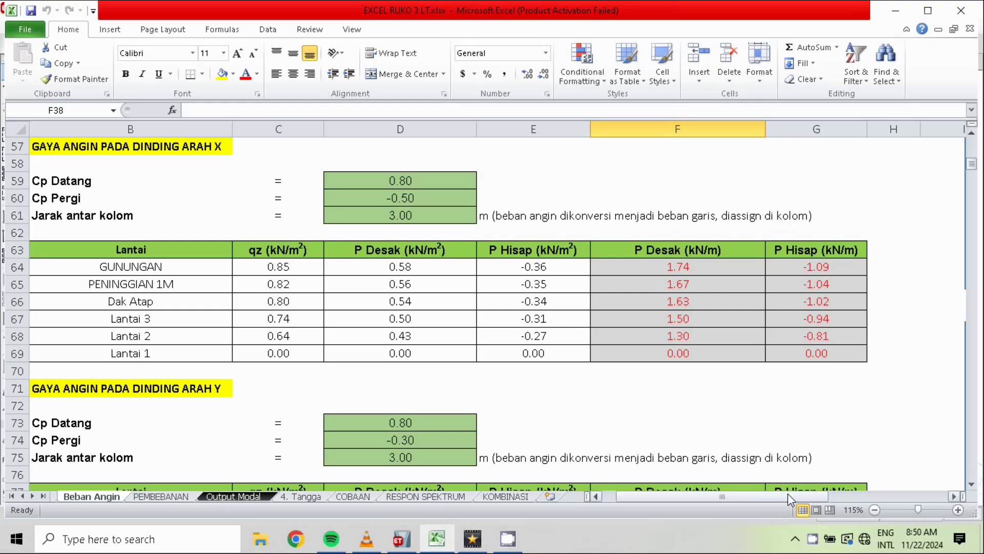
drag(784, 502, 834, 500)
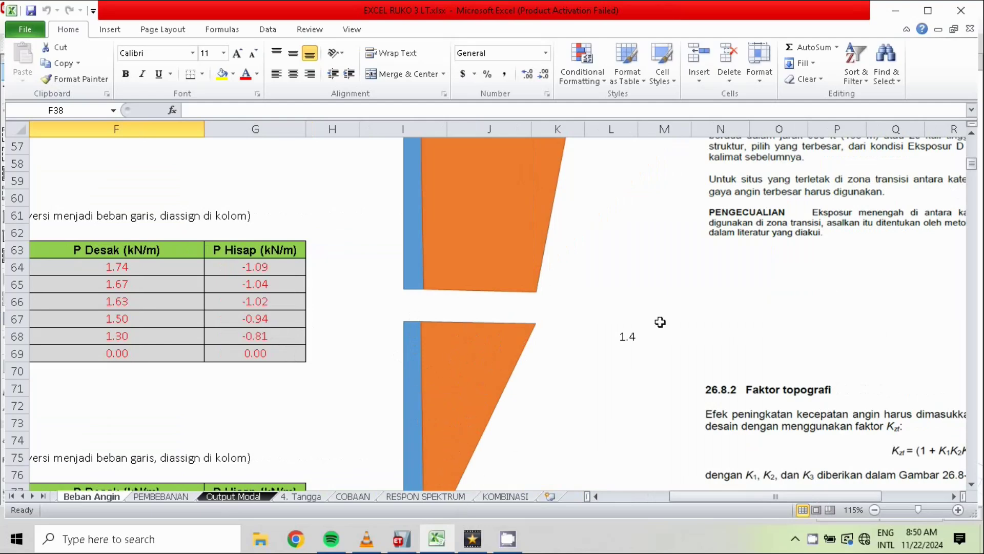
click(972, 483)
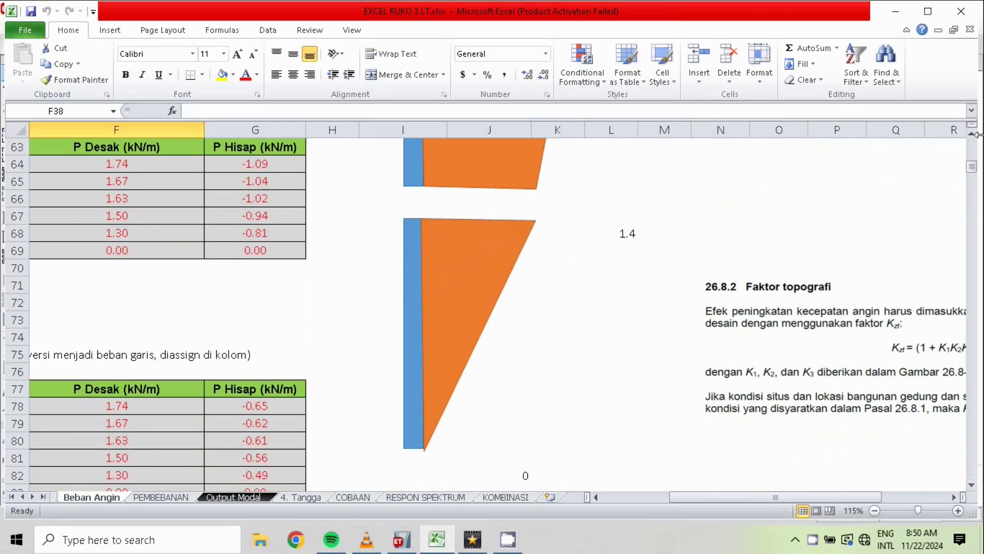
scroll(975, 145, up, 4)
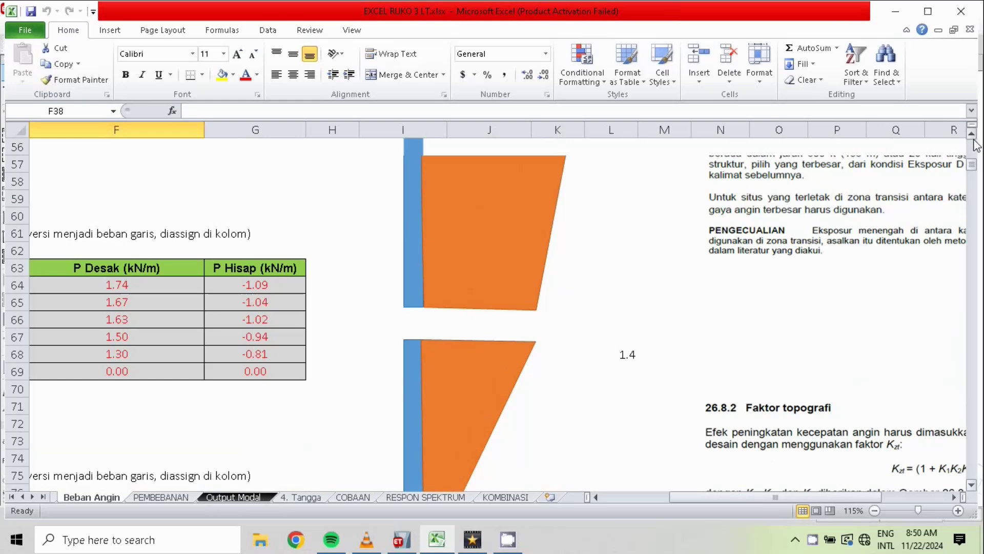
scroll(976, 145, up, 1)
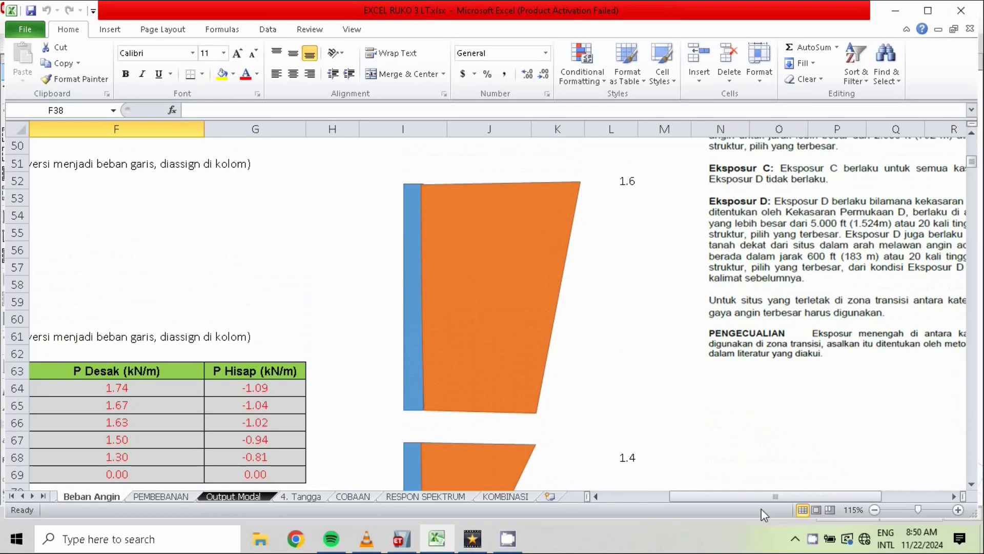
drag(752, 496, 699, 494)
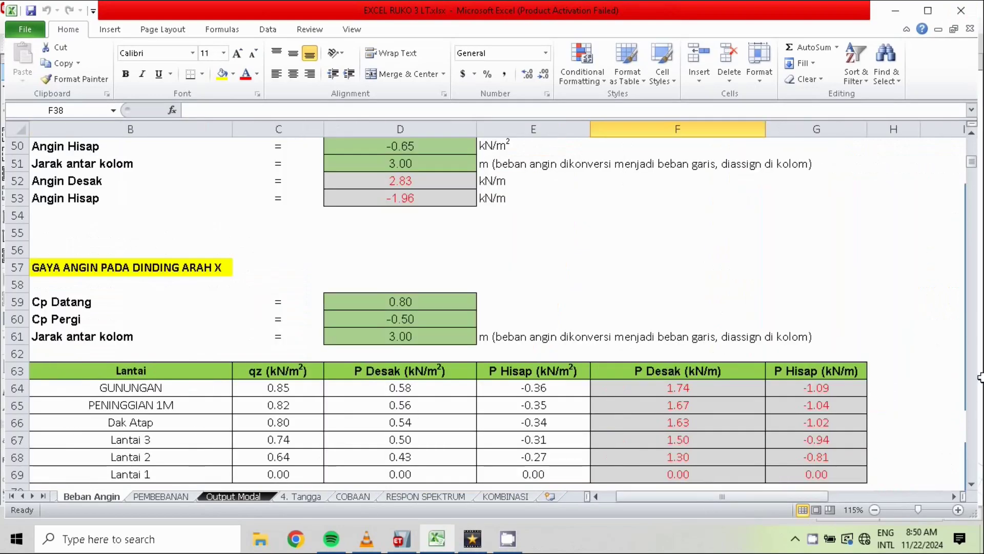
click(976, 475)
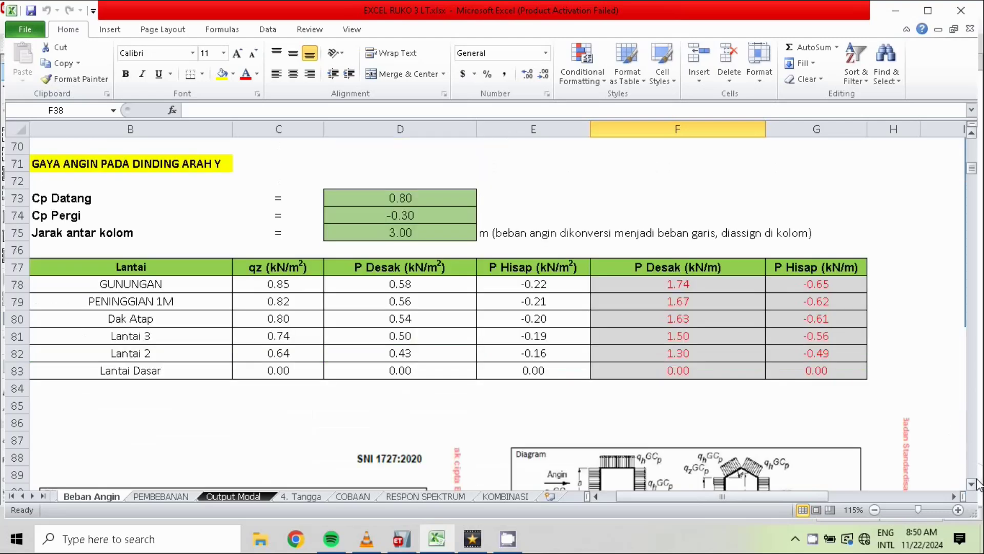
click(977, 482)
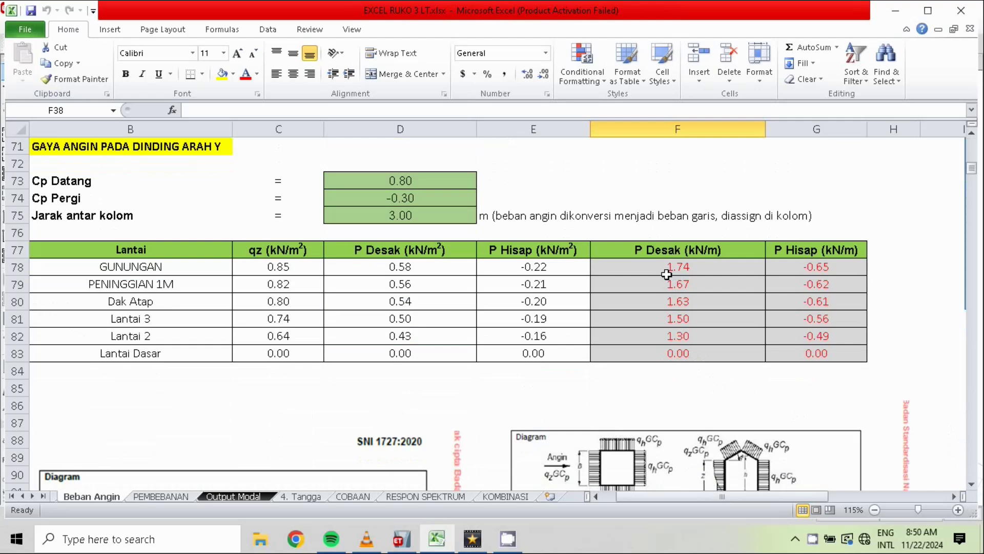
click(973, 134)
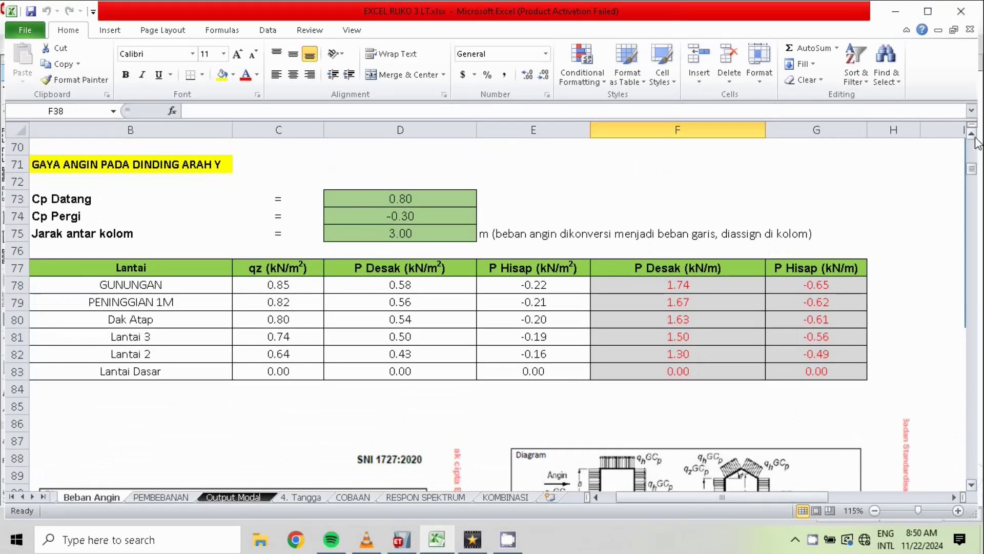
scroll(977, 141, up, 3)
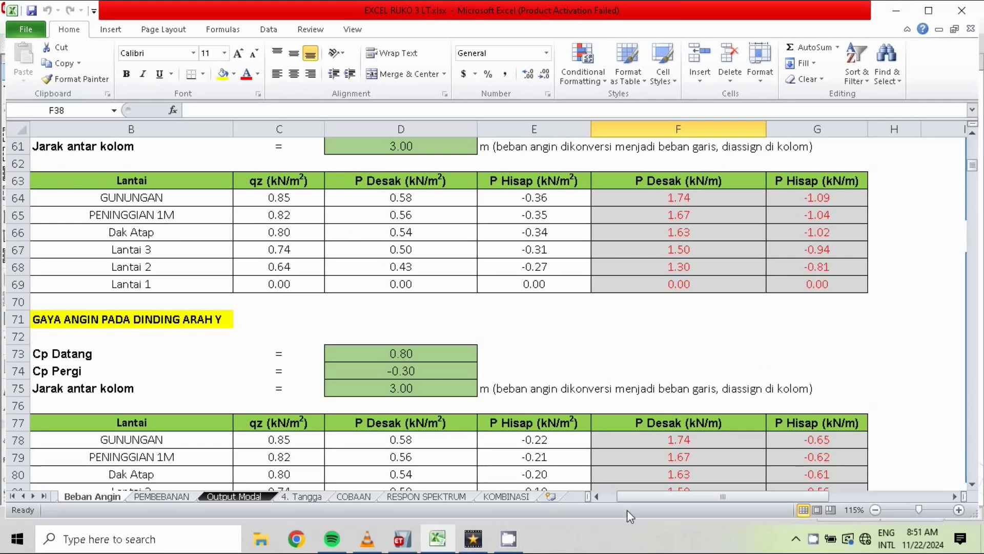
Switch to ETABS and select all columns with the frame sections K1 15X50, K2 25X50 and K3 15X30
click(405, 536)
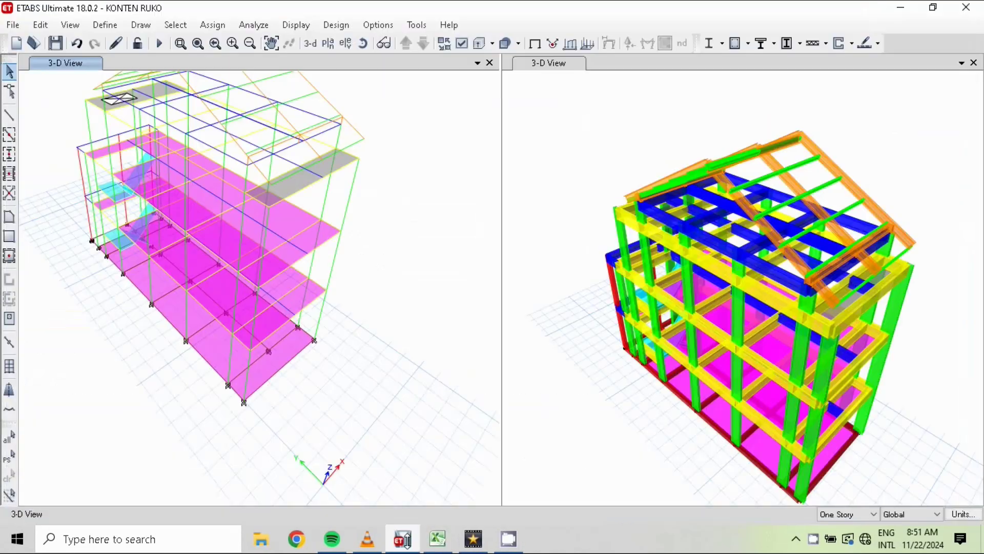
middle_drag(295, 327, 292, 378)
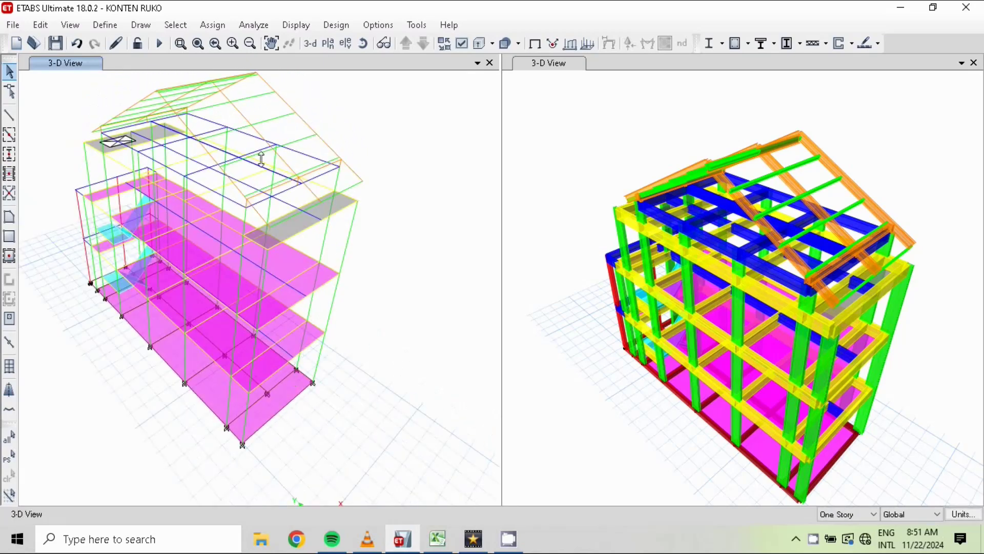
click(175, 25)
mouse_move(195, 41)
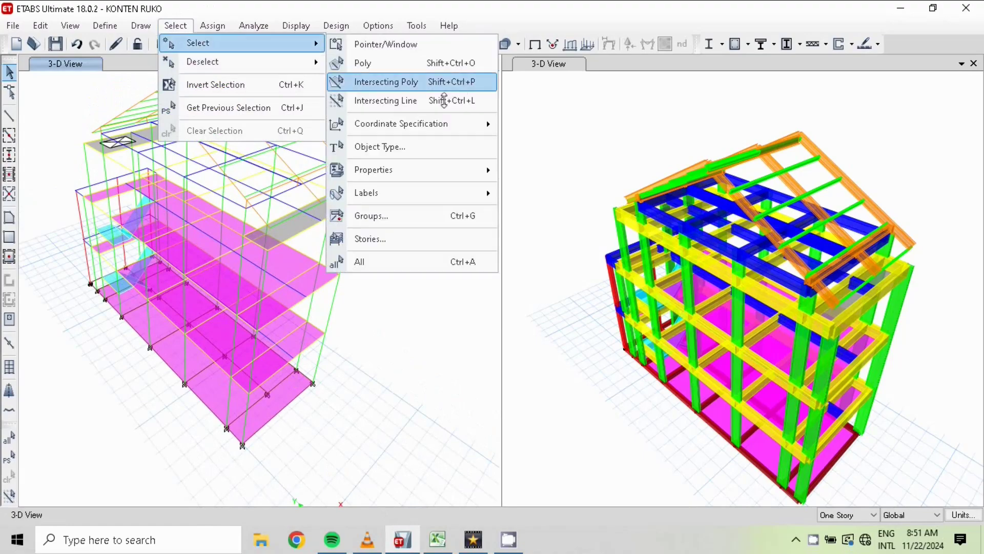
mouse_move(410, 171)
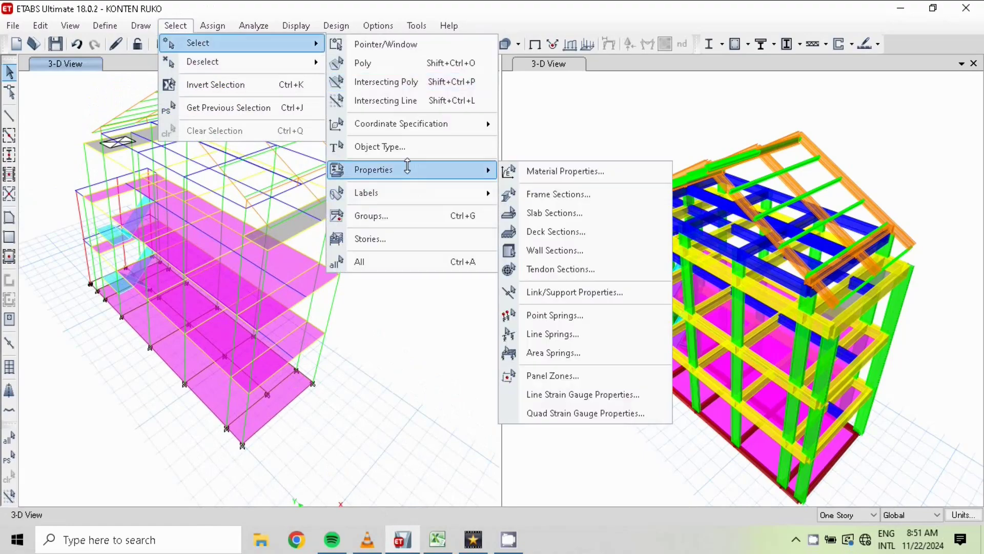
click(594, 195)
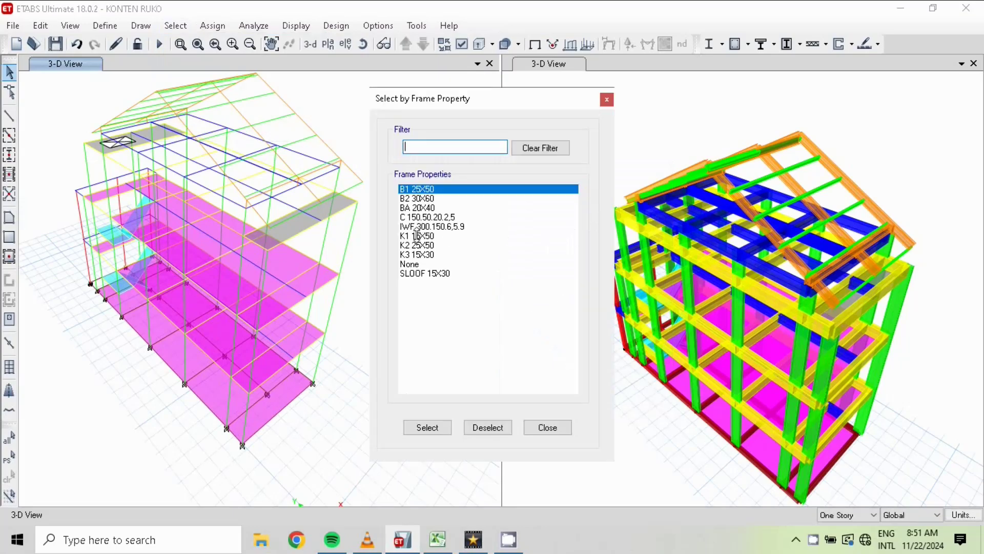
click(417, 236)
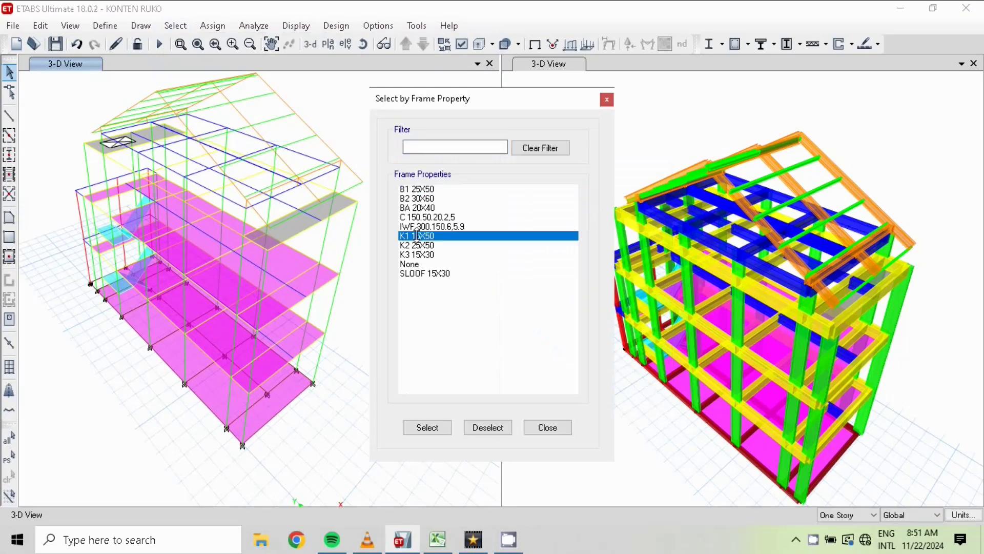
shift+click(406, 255)
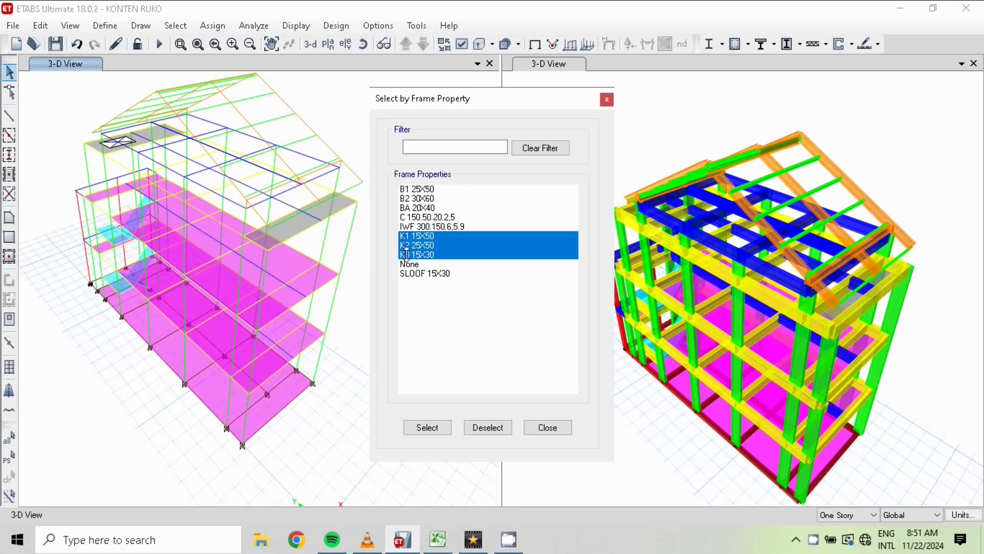
click(427, 426)
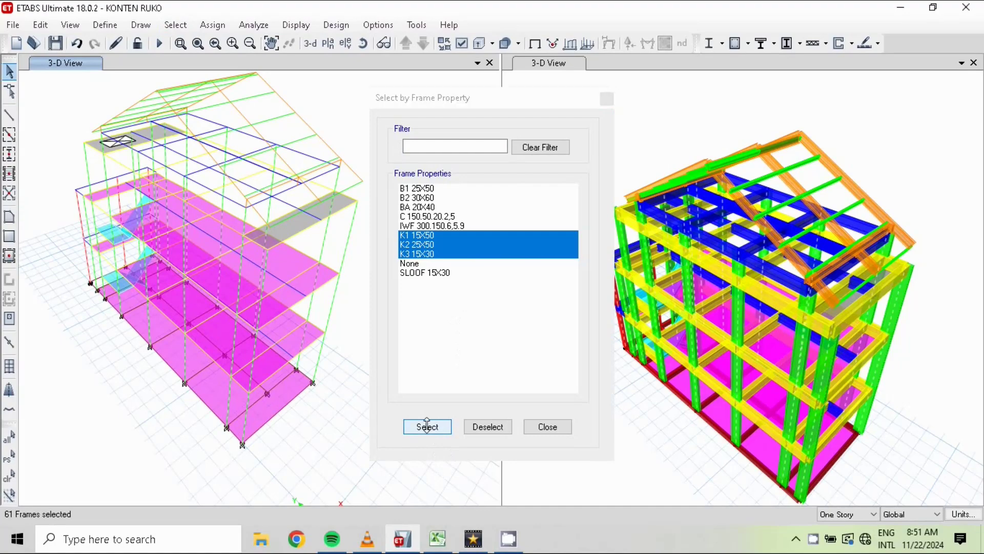
click(547, 428)
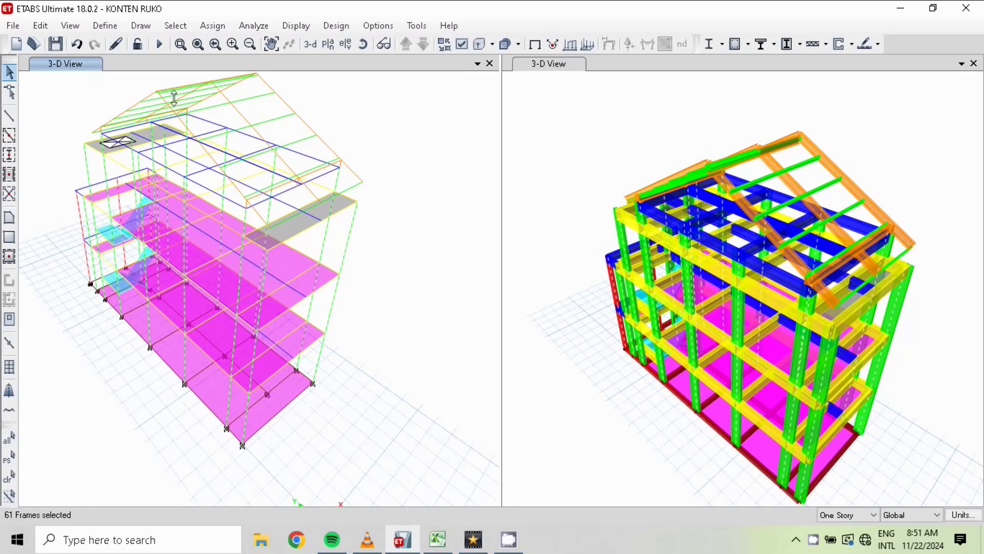
Show only the selected columns in the 3-D view and turn off the invisible setting for joint objects
click(70, 25)
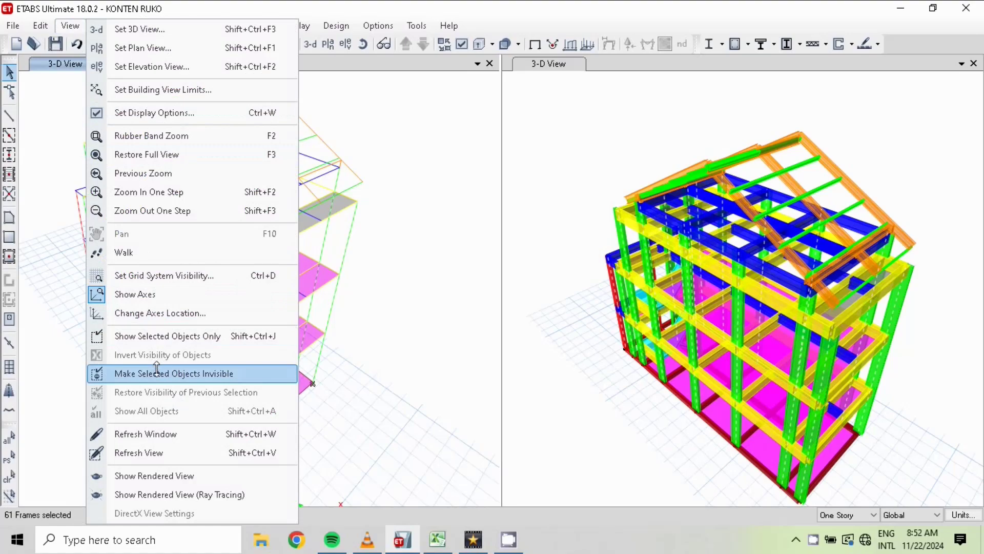
click(175, 335)
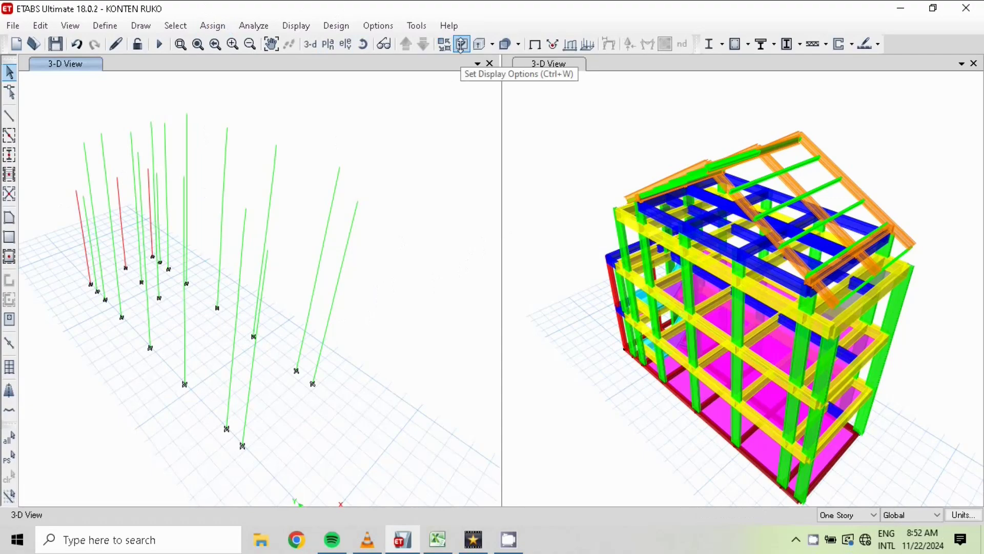
click(462, 45)
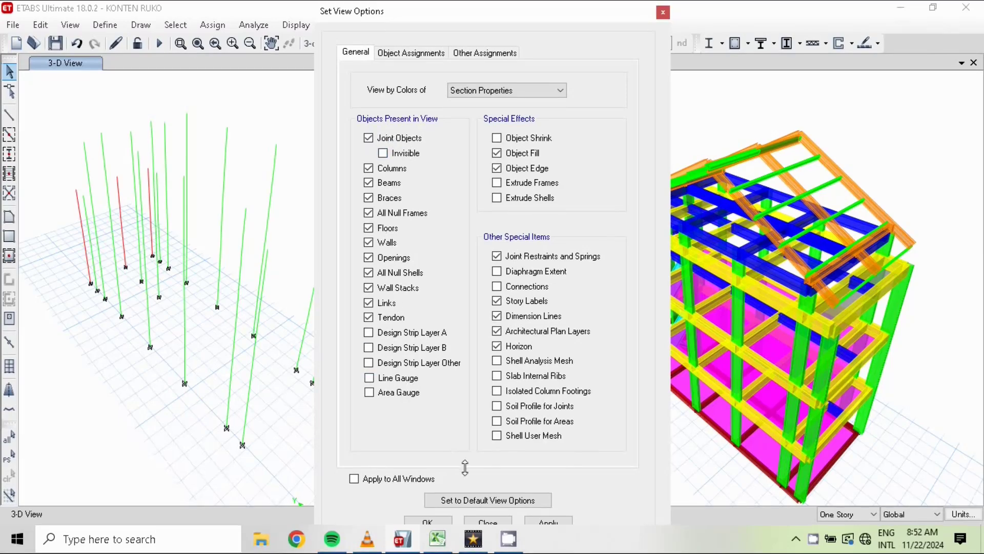
click(433, 521)
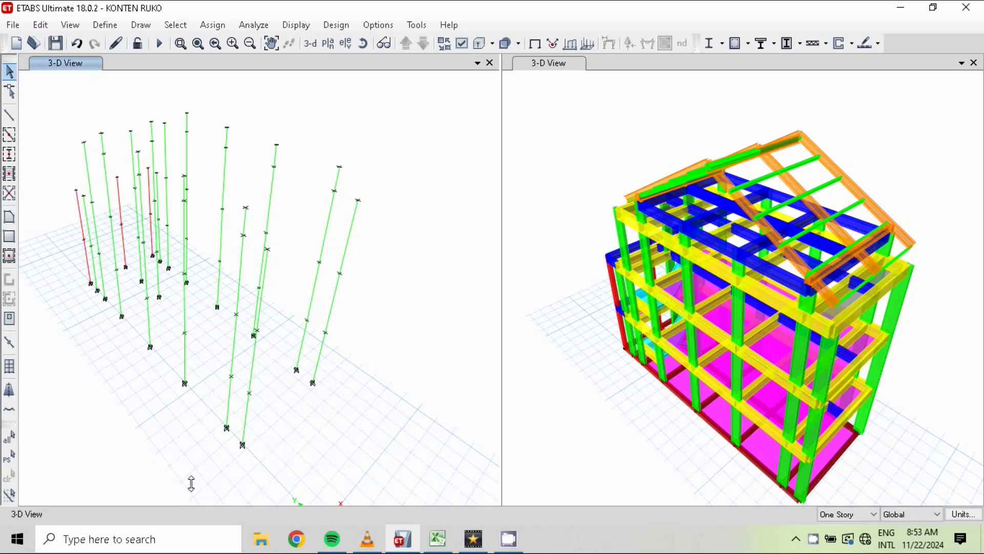
Select the lowest-storey columns along the long outer row on the negative X side of the building
drag(252, 425, 90, 275)
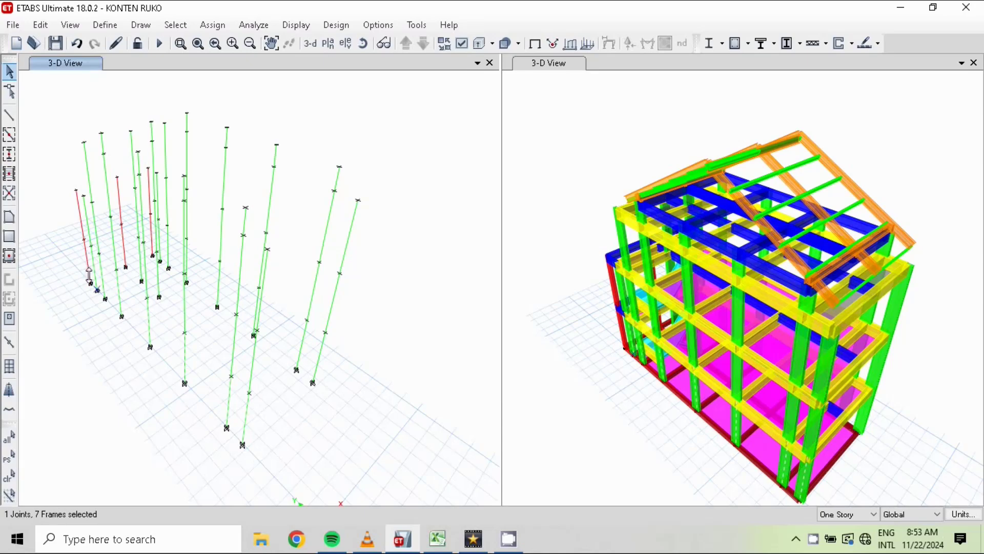
click(122, 320)
scroll(54, 337, up, 3)
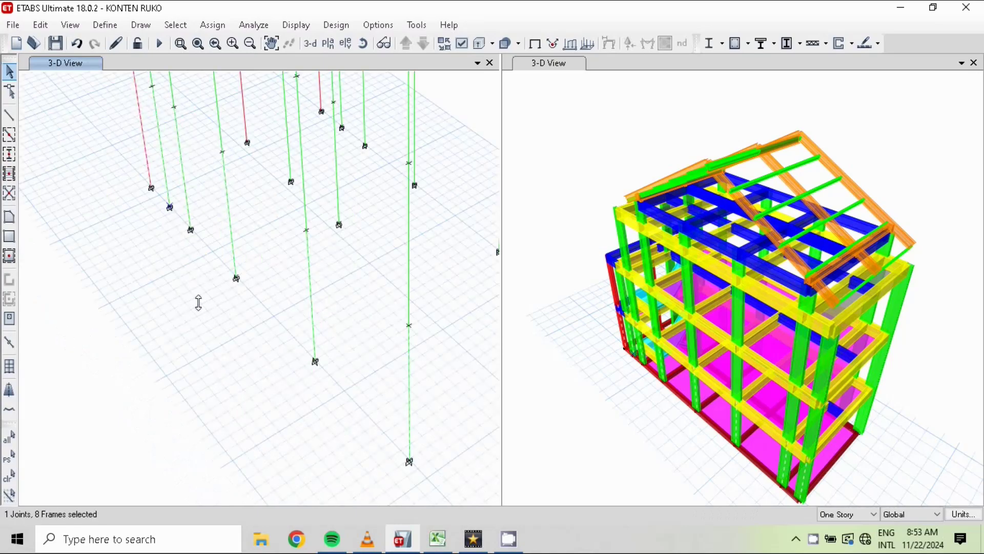
scroll(200, 310, down, 2)
scroll(441, 374, down, 2)
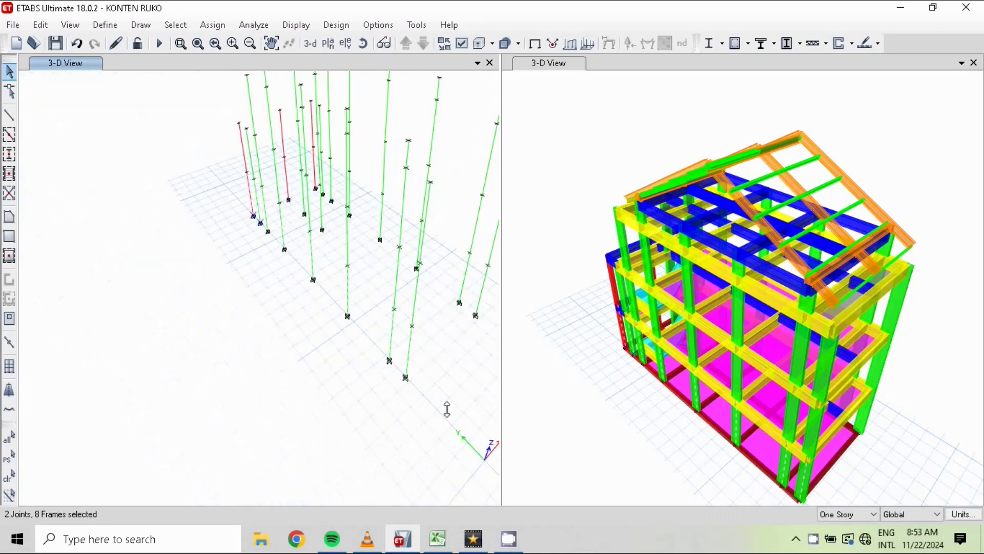
Check the wall wind load table in Excel, then start a distributed frame load in ETABS for pattern Wind X in direction Global-X
click(439, 539)
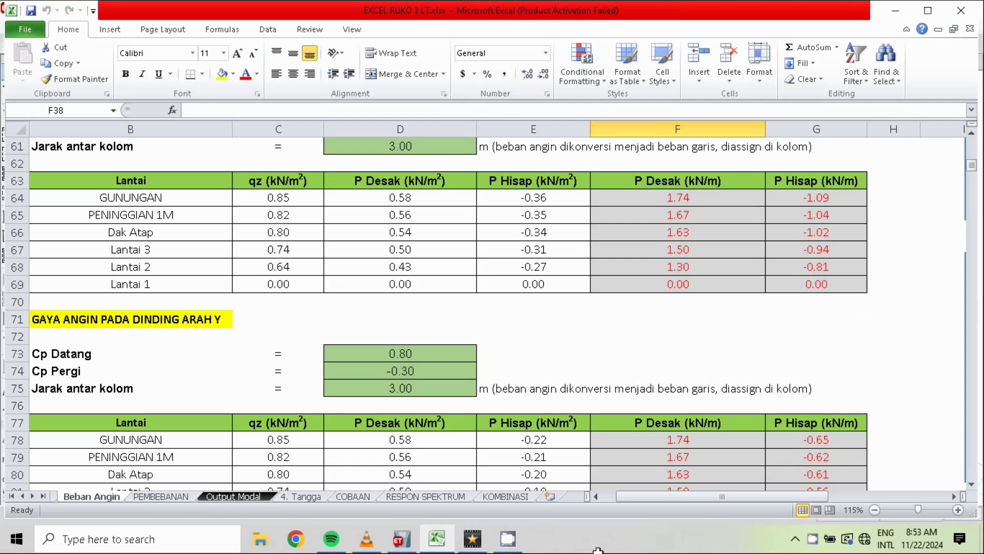
click(403, 540)
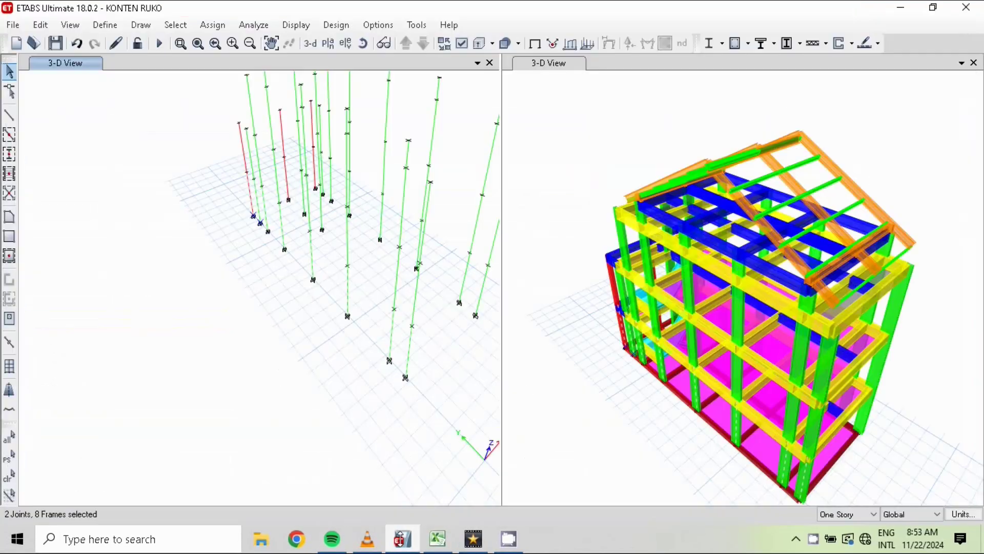
click(205, 22)
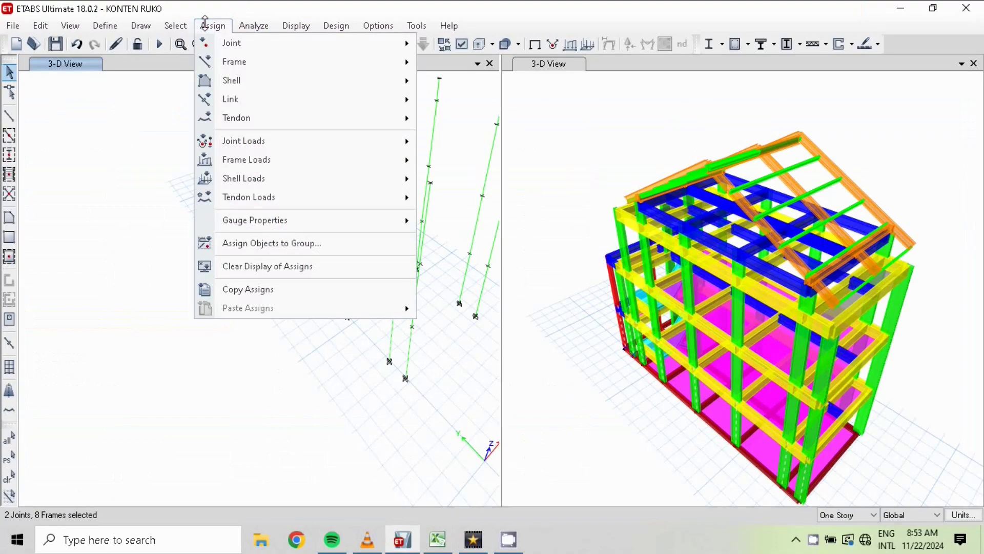
mouse_move(233, 165)
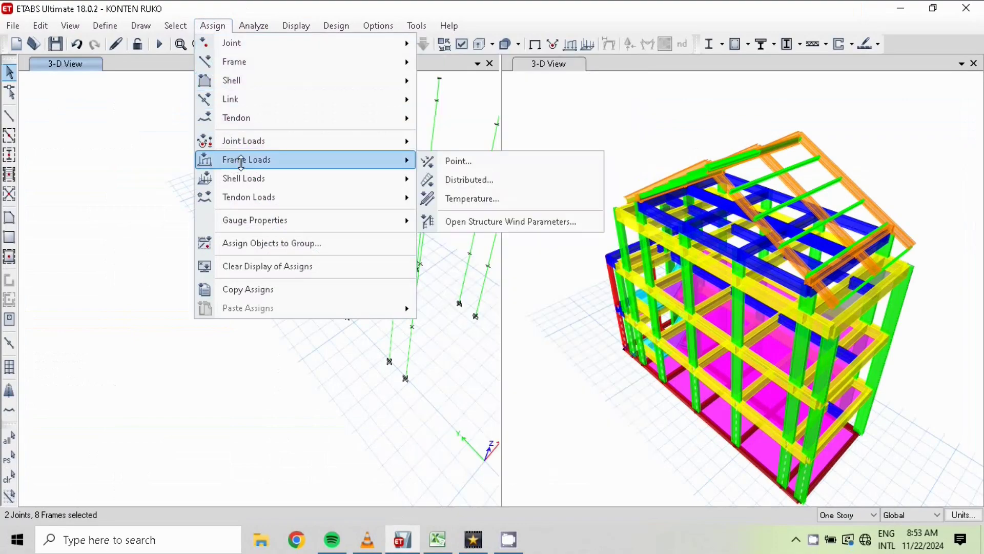
click(471, 178)
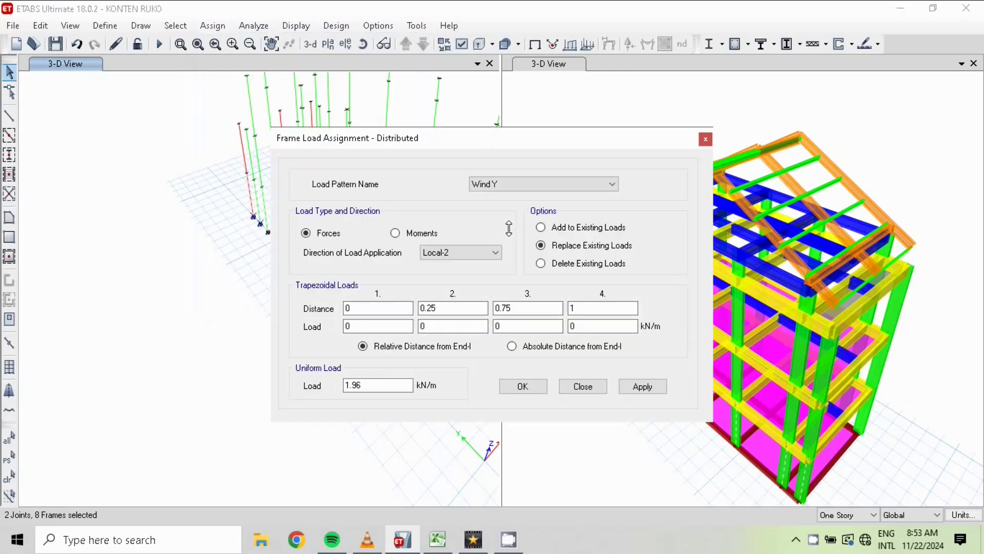
click(502, 183)
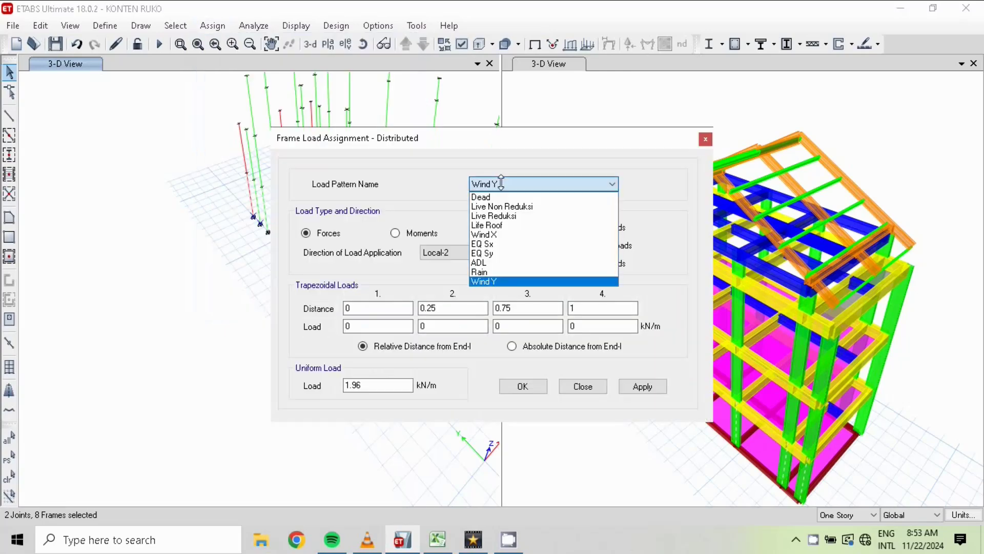
click(507, 235)
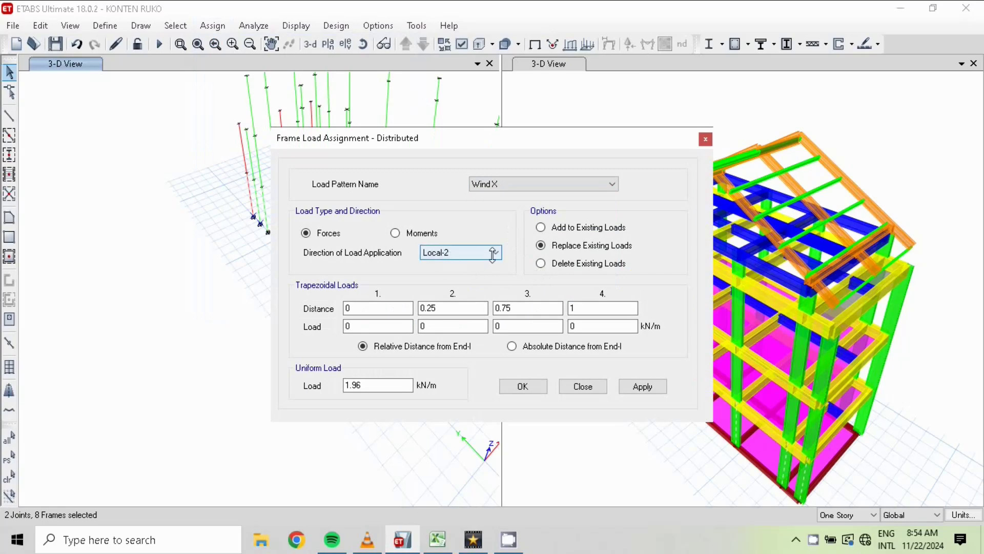
click(492, 252)
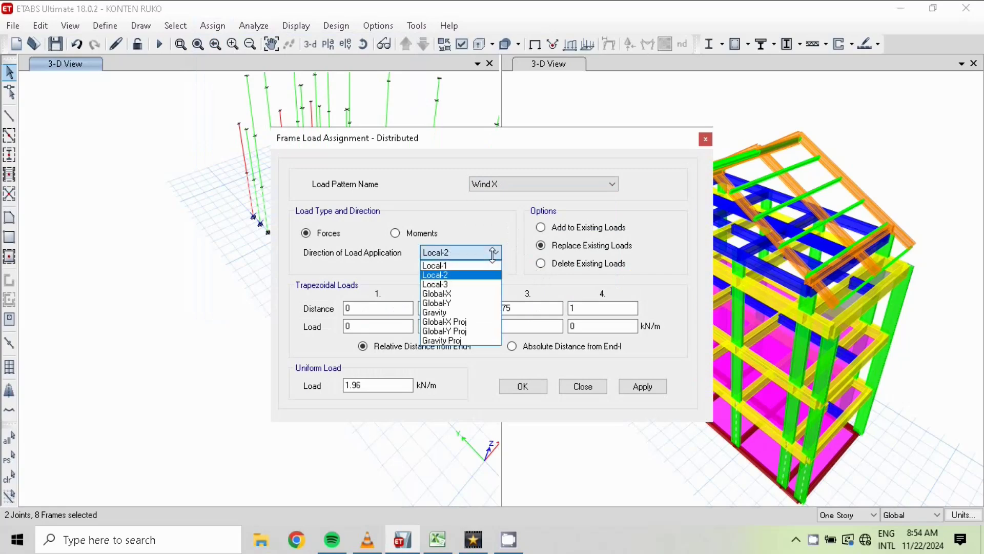
click(477, 294)
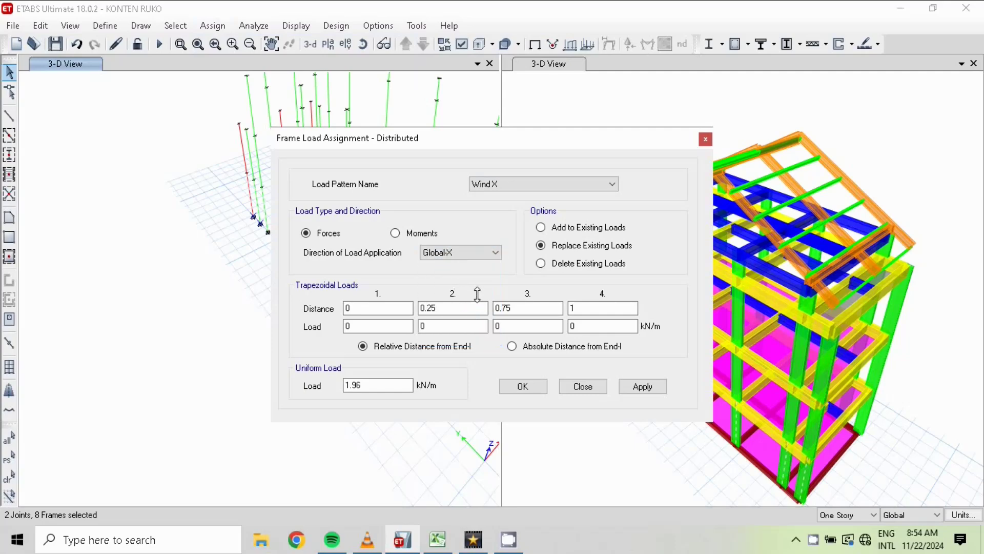
Set the uniform load to 0 and the trapezoidal load at relative distance 1 to 1.3 kN/m, checking it against the Excel wind table
click(357, 386)
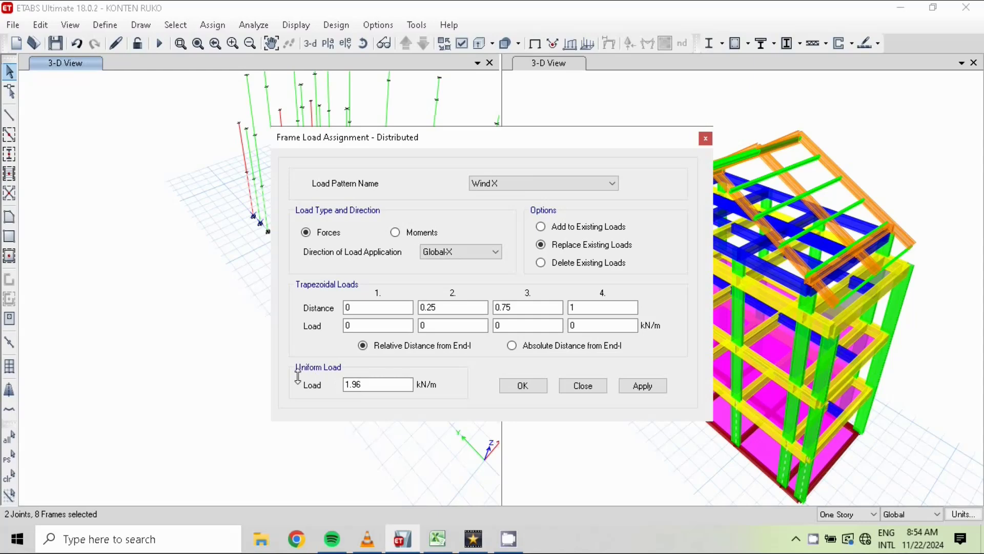
drag(374, 384, 249, 377)
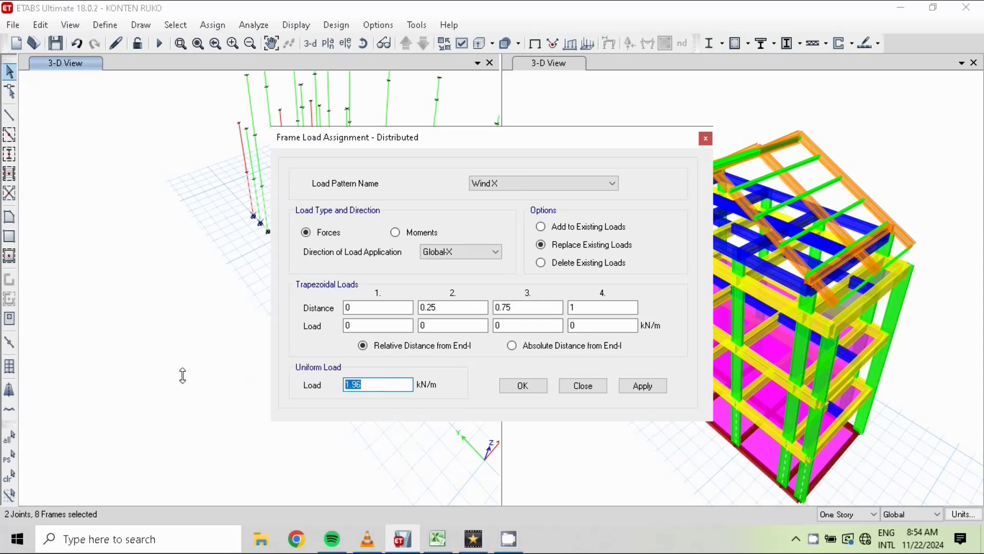
text(0)
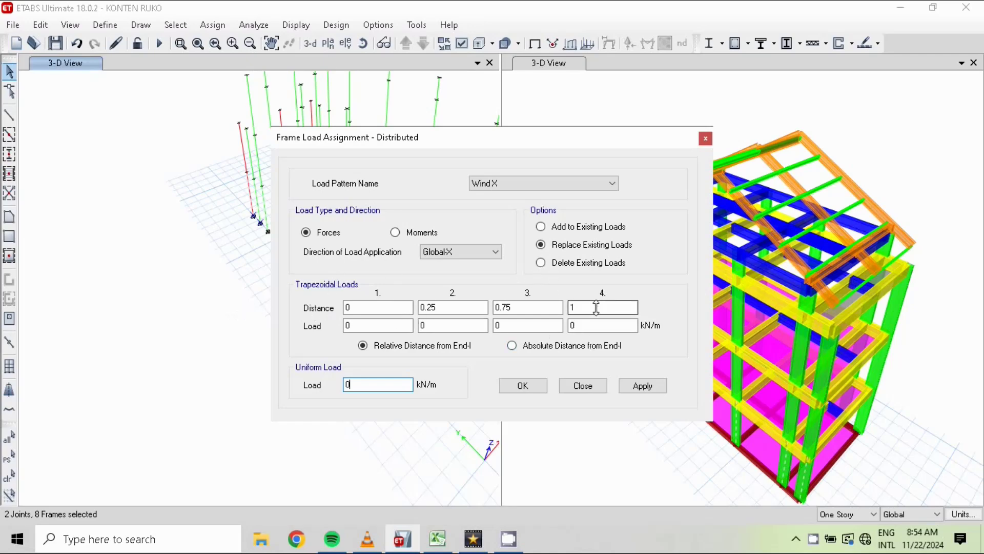
double_click(575, 325)
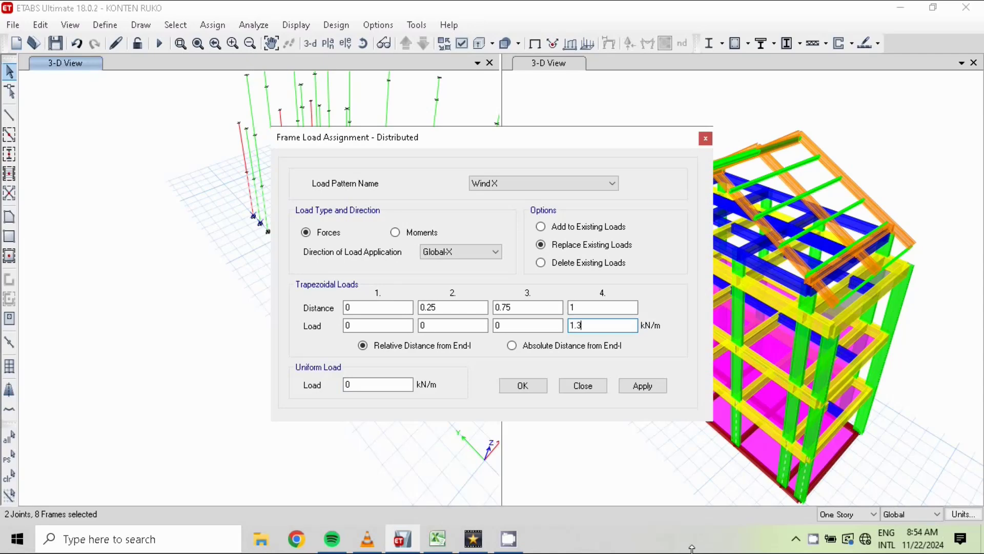
click(437, 538)
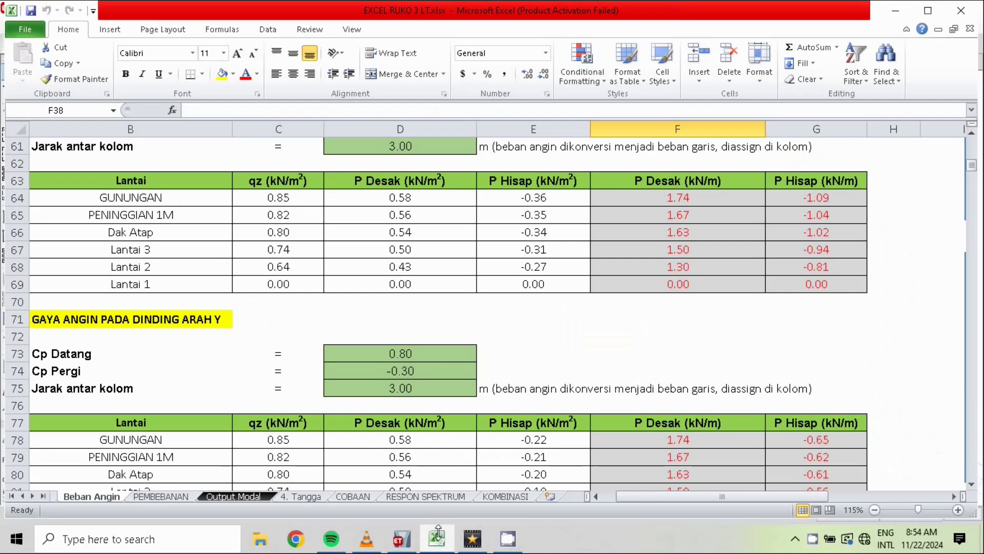
click(438, 536)
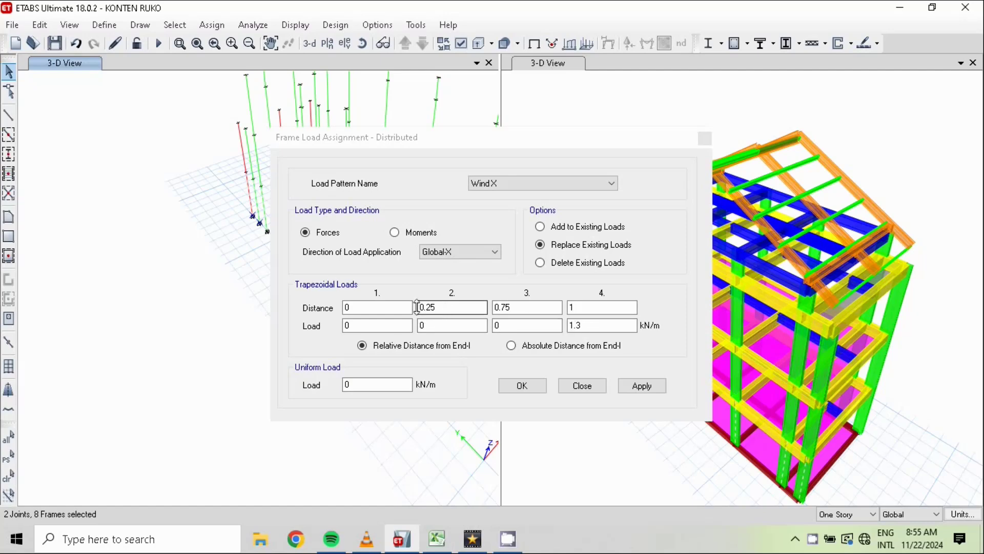
Set the trapezoidal loads to 0.325 kN/m at distance 0.25 and 0.975 kN/m at 0.75, and assign the load to the selected columns
click(442, 321)
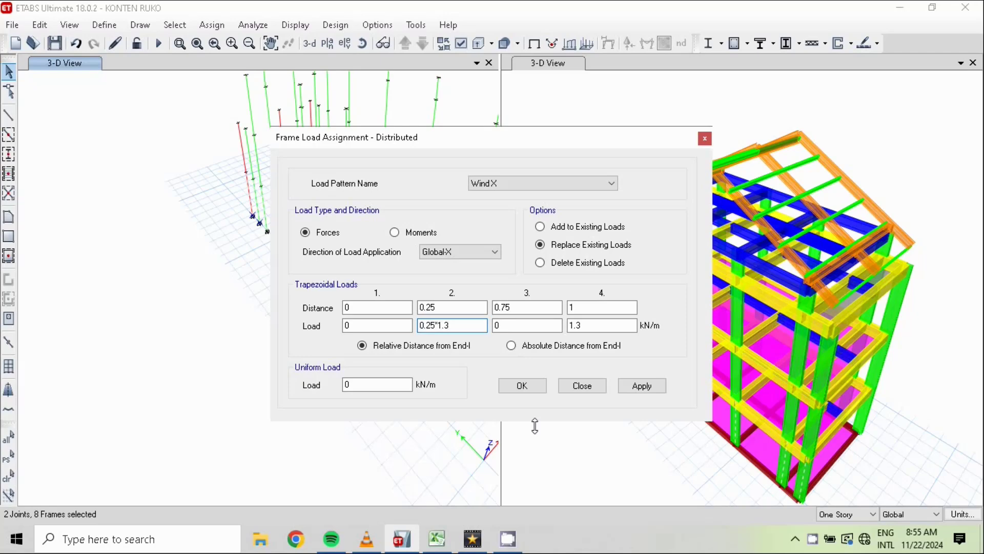
key(Return)
click(510, 327)
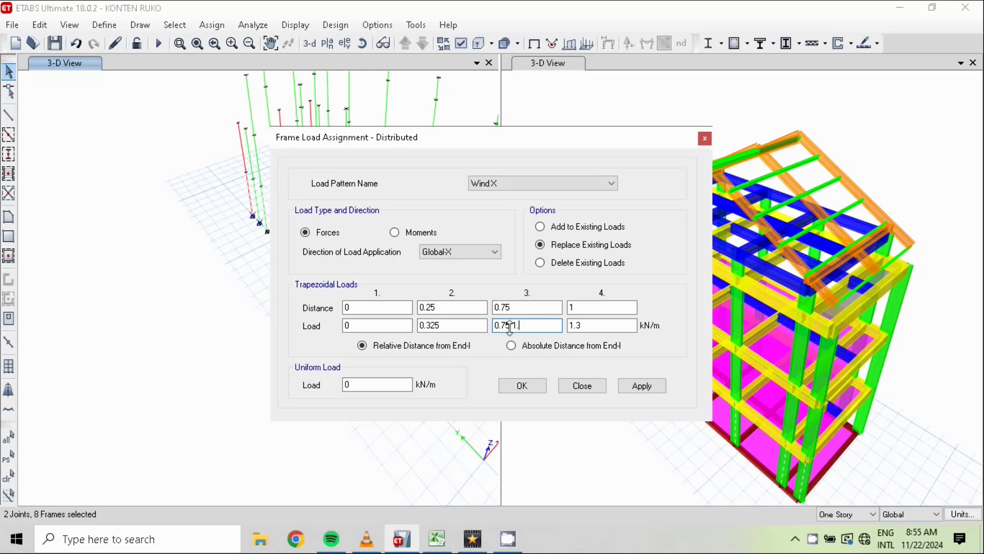
text(0.975)
click(522, 386)
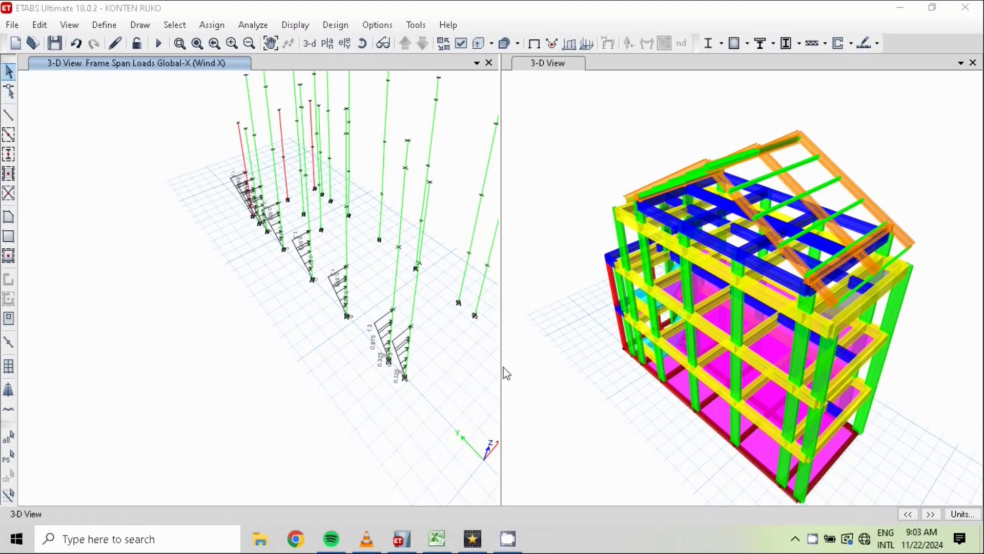
shift+middle_drag(373, 300, 265, 353)
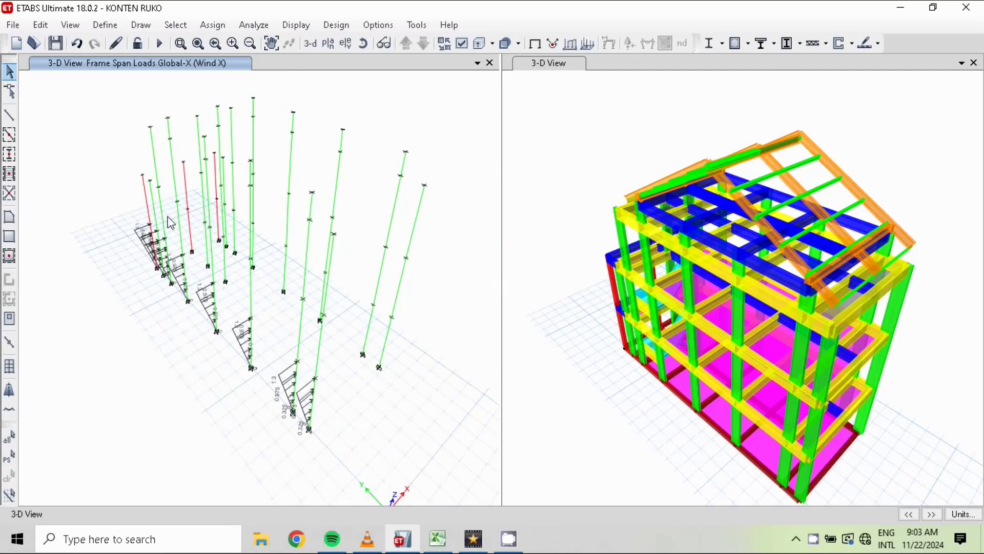
Select the eight second-storey columns along the long outer row, directly above the columns already loaded with wind
drag(167, 223, 131, 211)
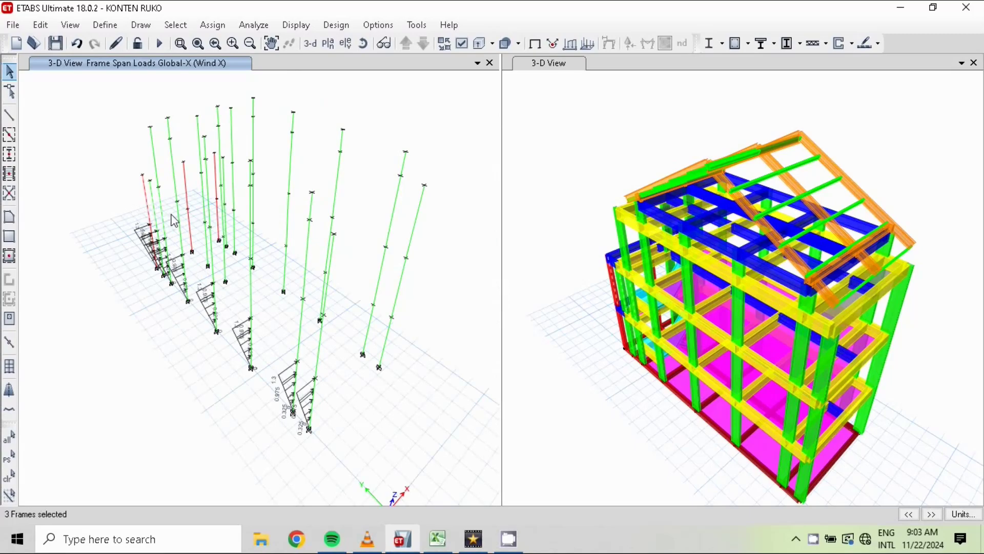
click(184, 257)
click(216, 272)
scroll(225, 264, up, 3)
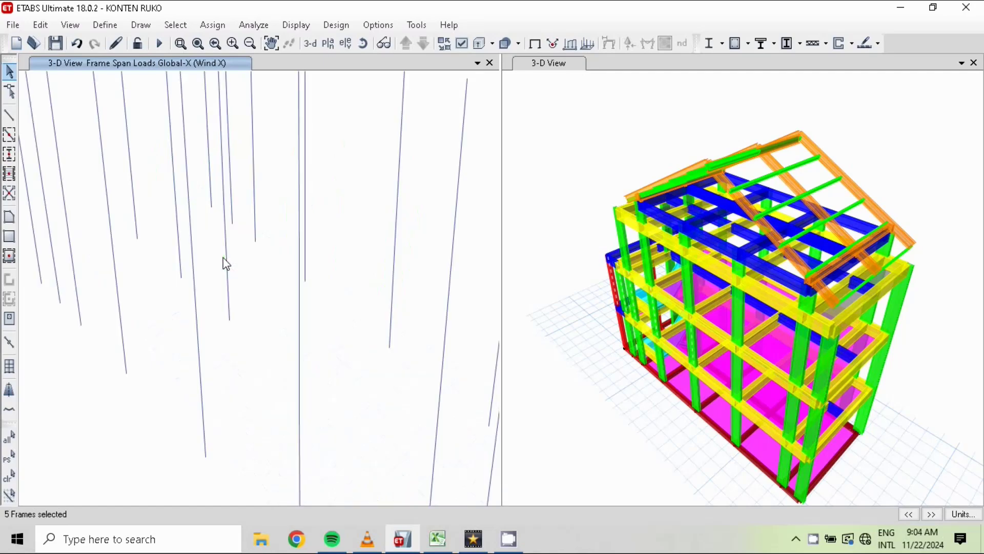
click(193, 264)
click(193, 265)
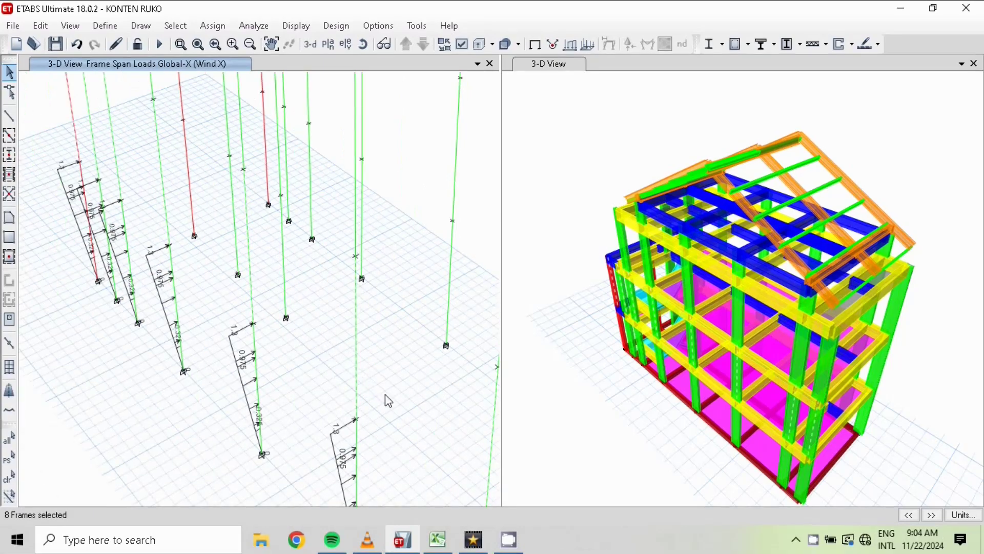
scroll(385, 396, down, 3)
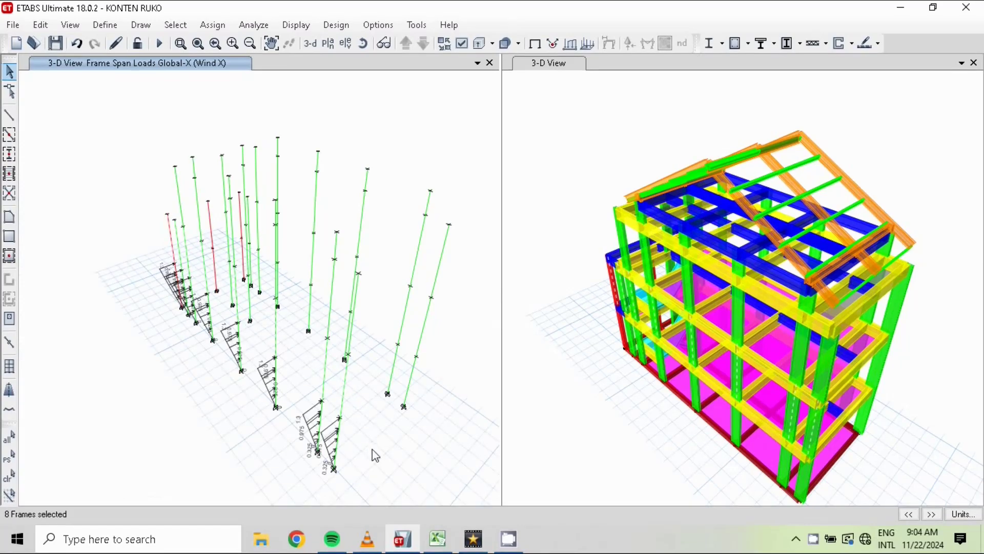
Start a distributed Wind X load in Global-X with 1.3 kN/m at distance 0 and 1.5 kN/m at 1, checking the Excel wind table
click(213, 25)
mouse_move(240, 159)
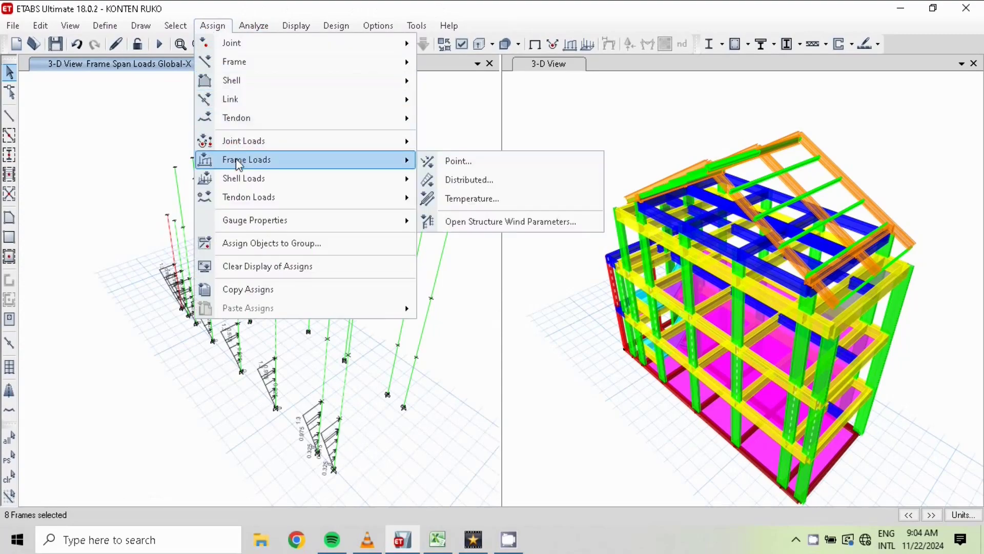
click(485, 180)
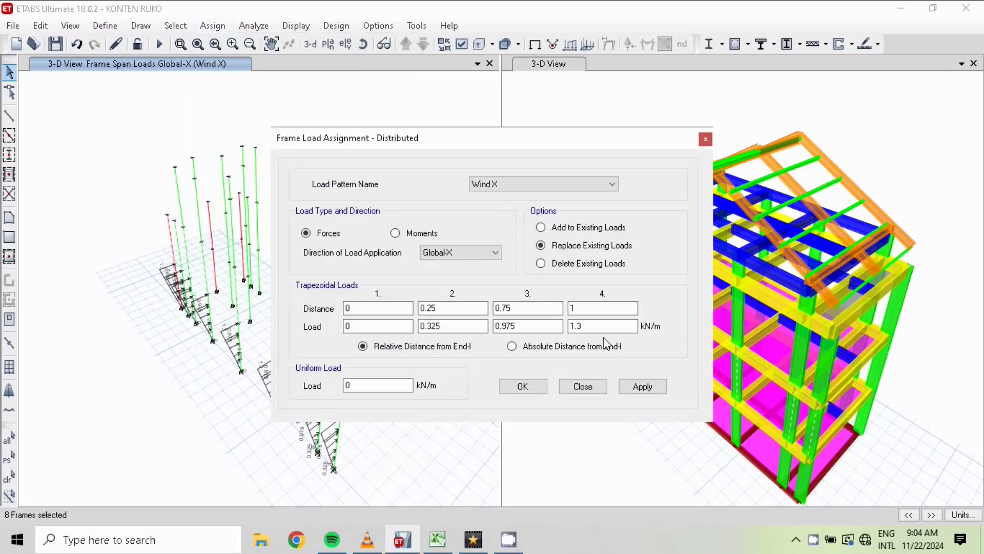
double_click(359, 326)
text(1.3)
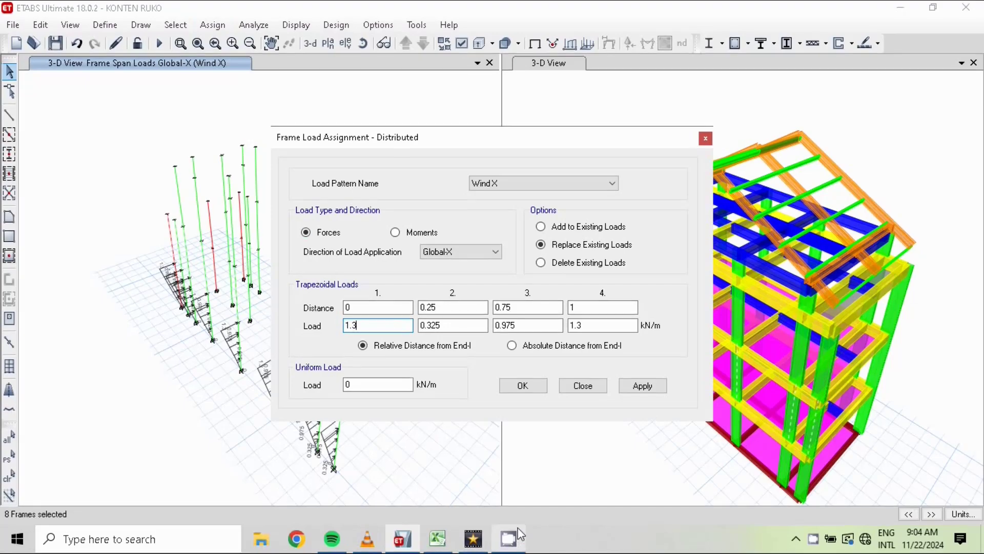
click(439, 541)
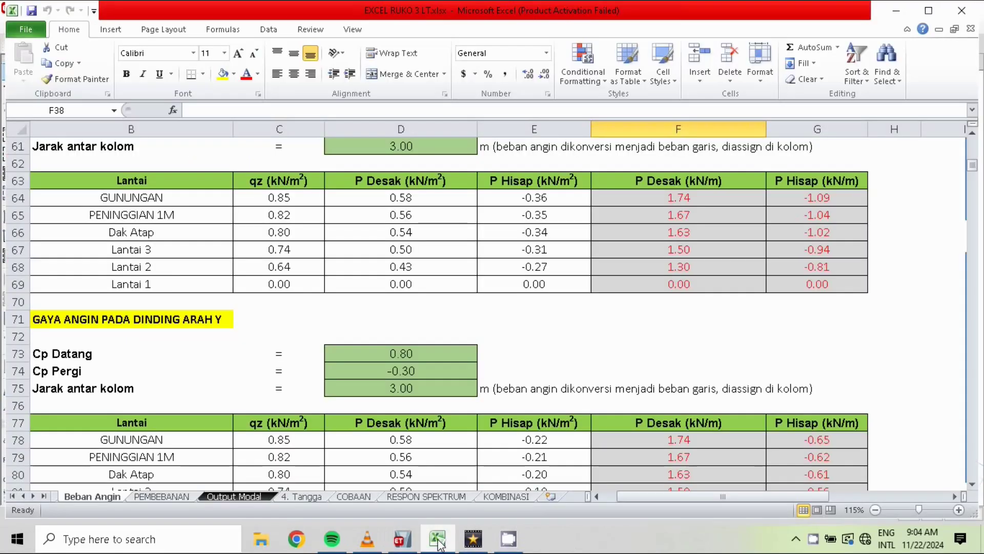
click(439, 545)
click(599, 331)
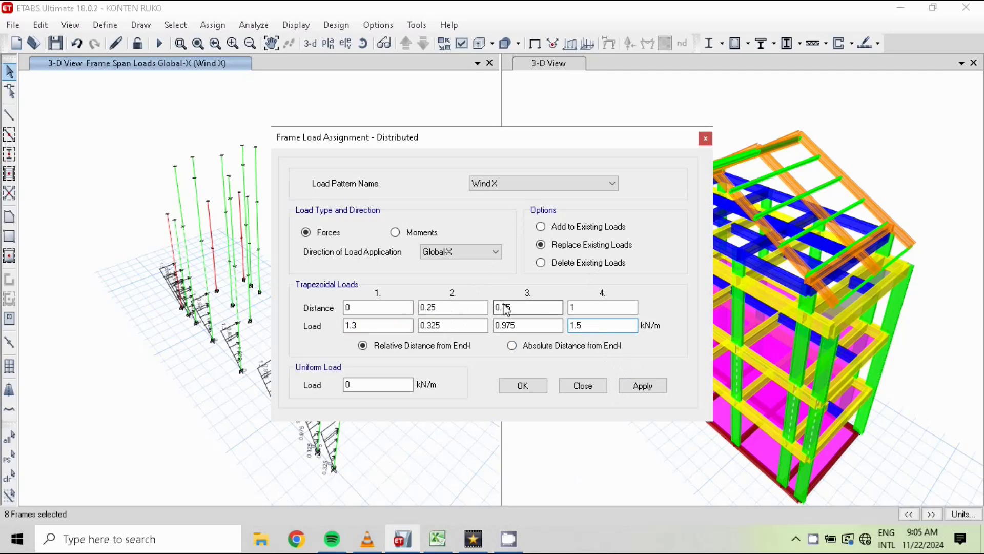
Set the trapezoidal load at relative distance 0.25 to the interpolated value 1.3+((1.5-1.3)*0.25), giving 1.35 kN/m
click(450, 328)
drag(450, 329, 394, 329)
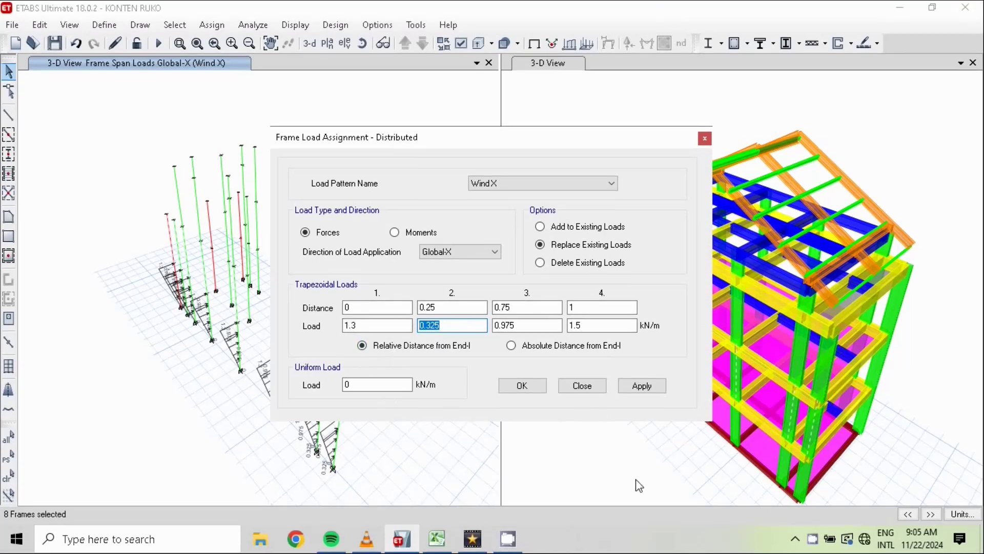
text(1.3)
text(1.5-1.3))
text(*0.25))
key(Return)
key(Tab)
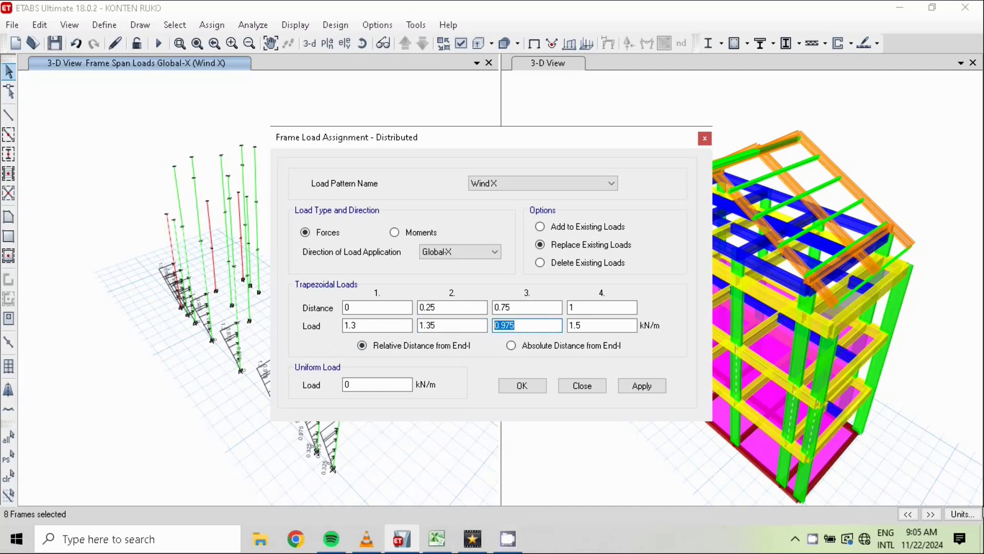
Set the load at distance 0.75 to 1.3+((1.5-1.3)*0.75) kN/m and assign the load to the selected second-storey columns
text(1)
text(.3)
text(4)
text(()
text((1.5)
text(-1.3)
text())
text(*0.)
text(75)
text())
key(Return)
click(522, 388)
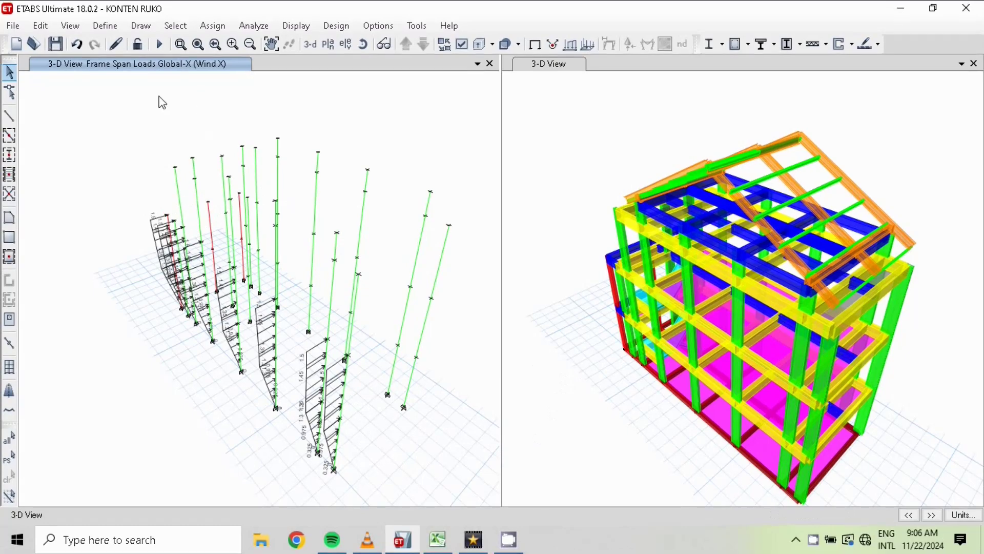
Select the third-storey columns of the same outer row and start a distributed frame load for them
click(363, 44)
drag(218, 217, 159, 193)
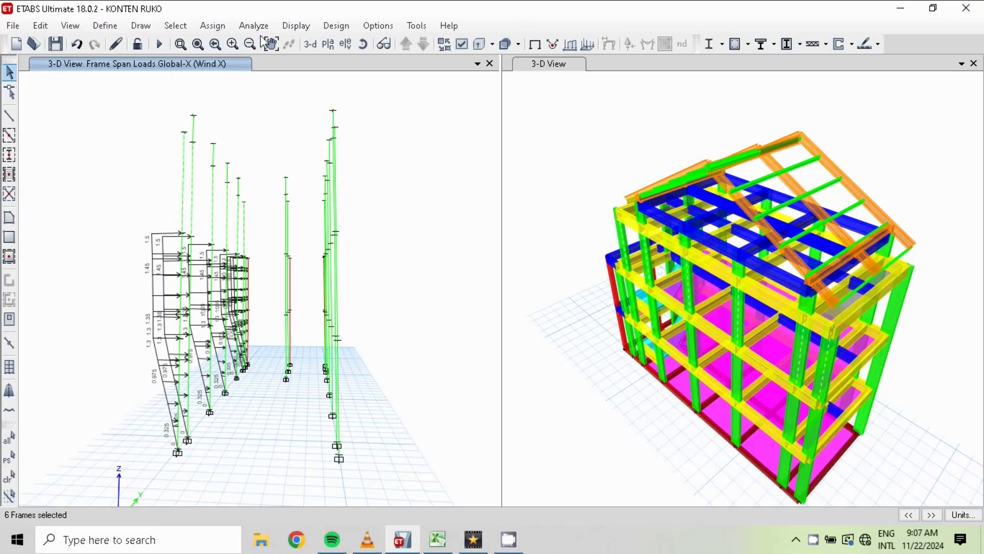
click(218, 27)
mouse_move(242, 164)
click(519, 182)
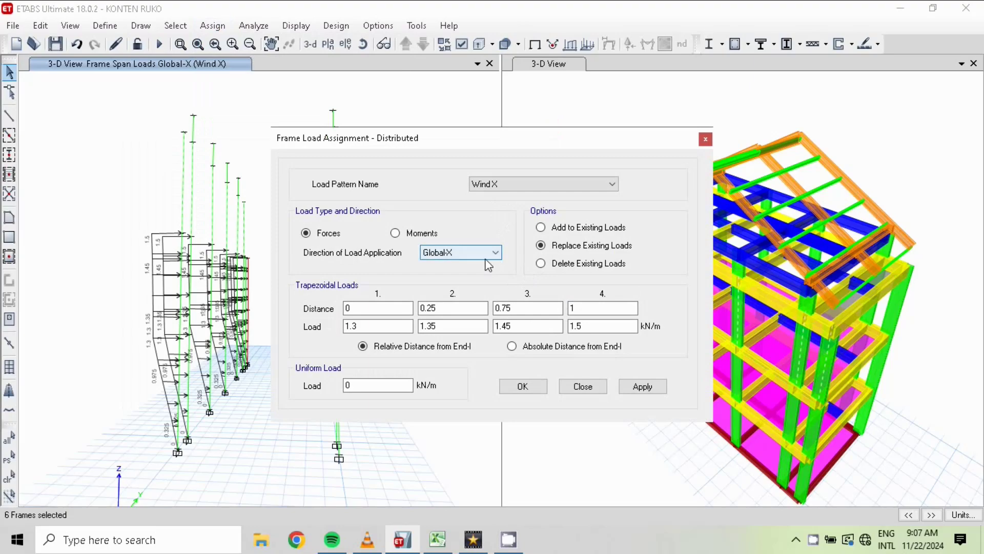
Set the trapezoidal load to 1.5 kN/m at distance 0 and 1.63 kN/m at distance 1, checking the Excel wind table
click(381, 329)
key(BackSpace)
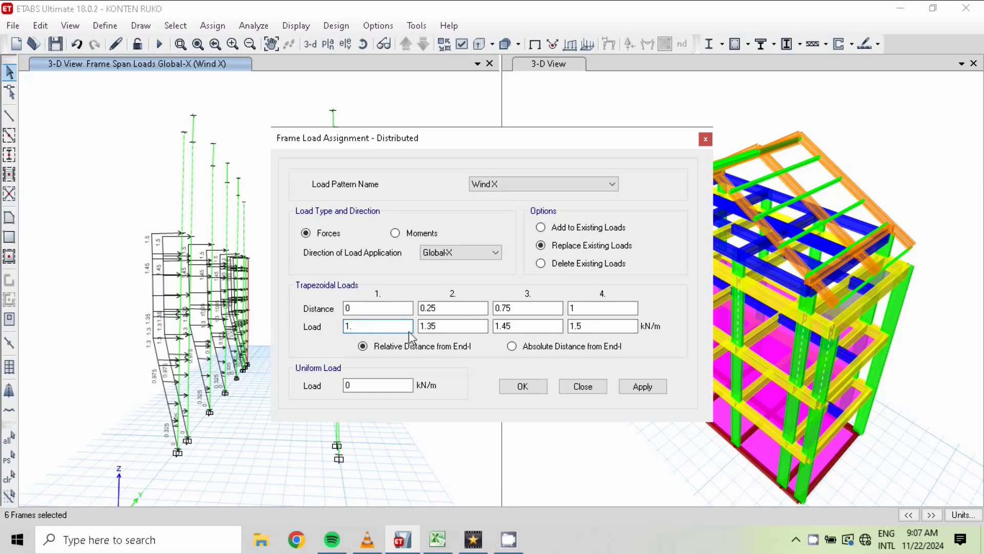
text(5)
click(432, 543)
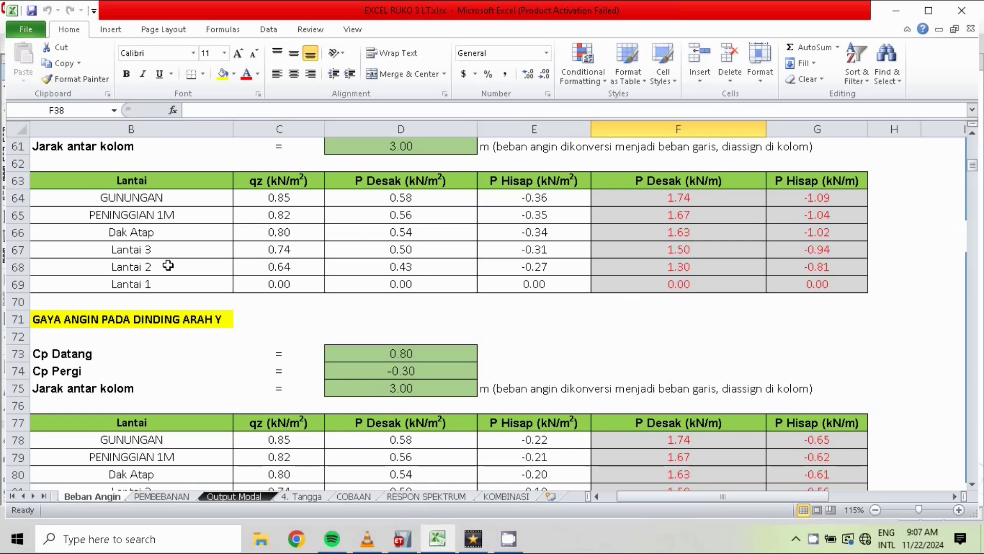
click(402, 539)
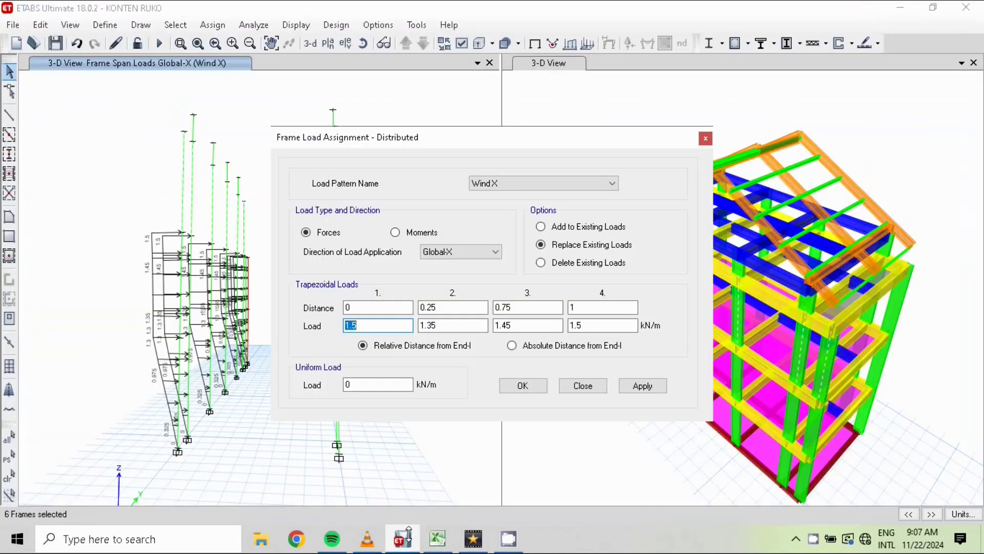
click(584, 326)
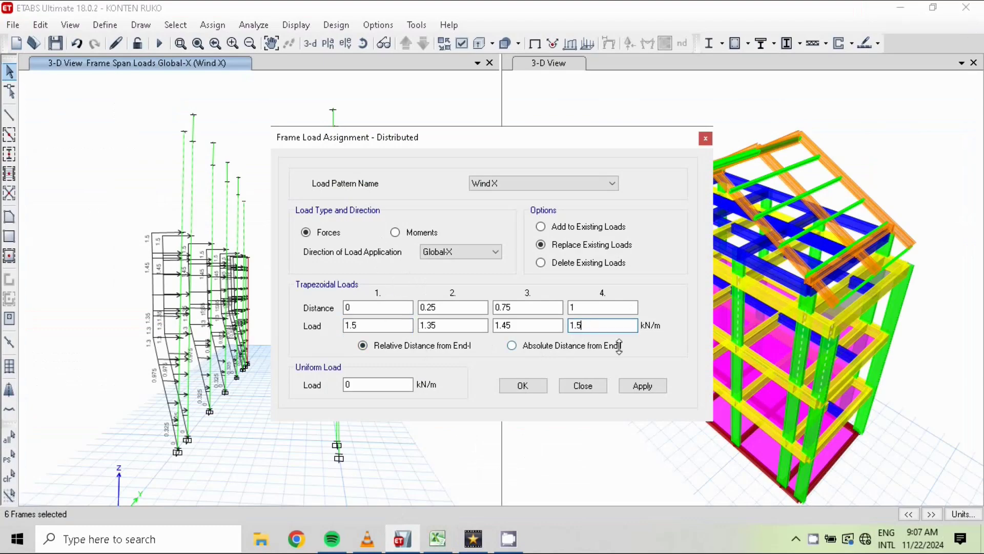
key(BackSpace)
text(63)
Set the trapezoidal load at relative distance 0.25 to 1.5+((1.63-1.5)*0.25), giving 1.5325 kN/m
click(446, 325)
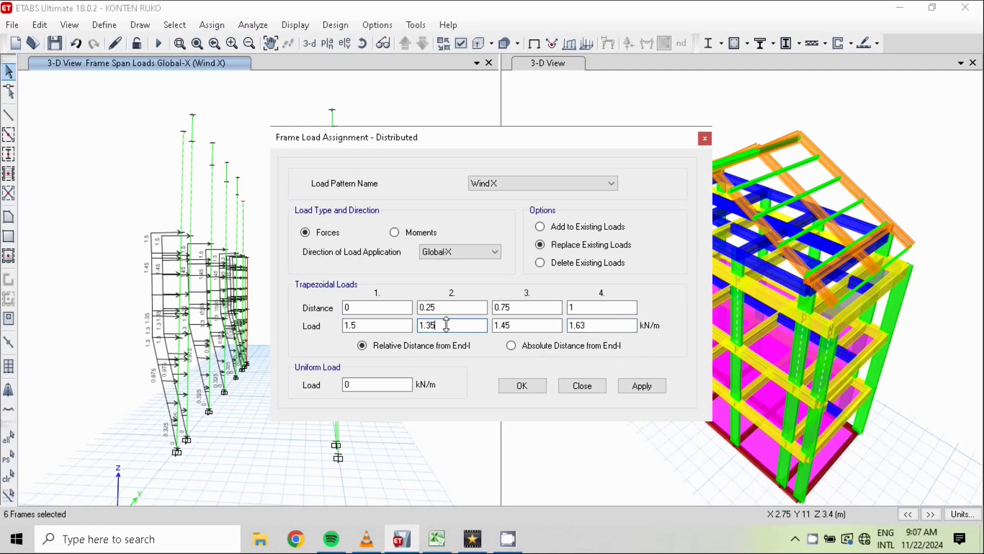
key(BackSpace)
key(BackSpace)
key(BackSpace)
key(BackSpace)
text(1.5+((1.63-1.5)*0.25)
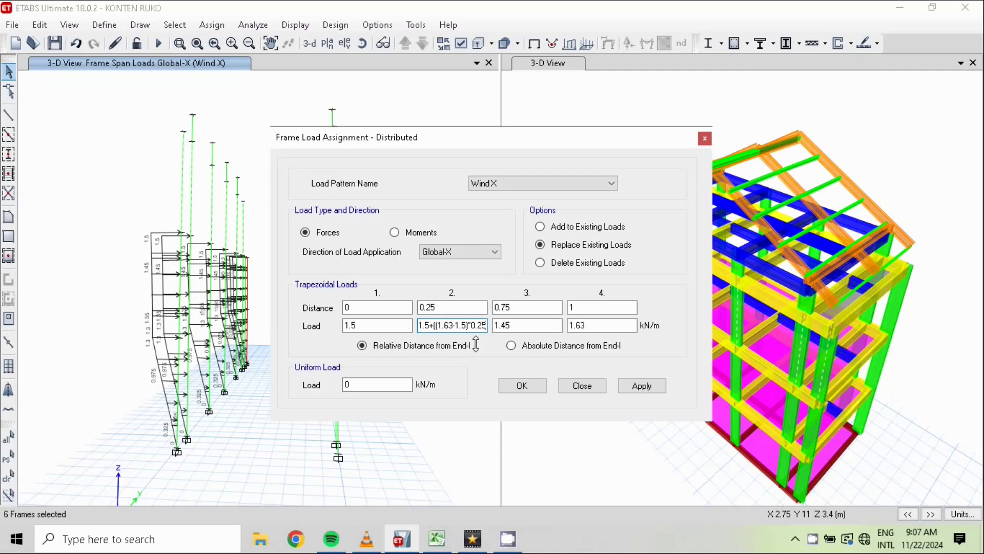
text())
key(Return)
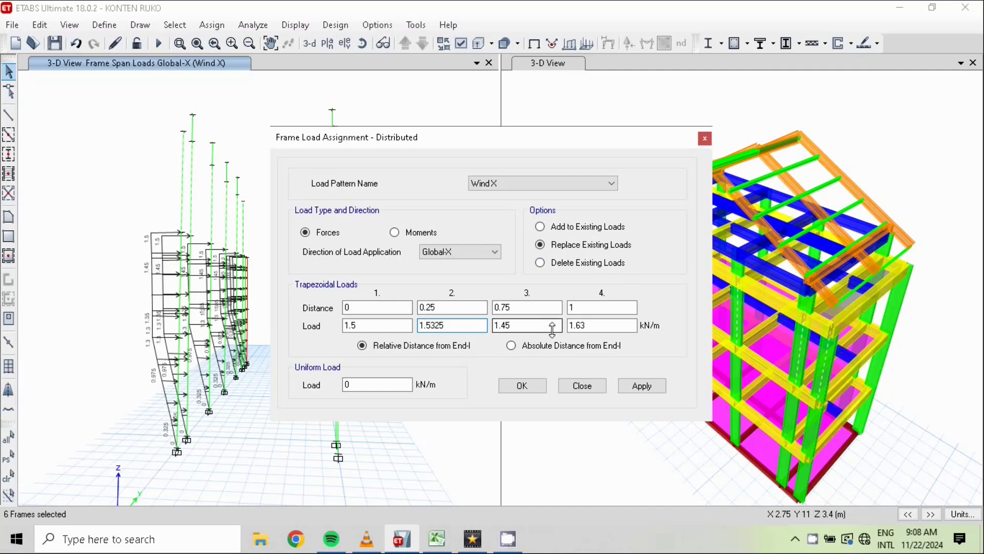
Set the load at distance 0.75 to 1.5+((1.63-1.5)*0.75), giving 1.5975 kN/m, and assign the load to the third-storey columns
click(523, 326)
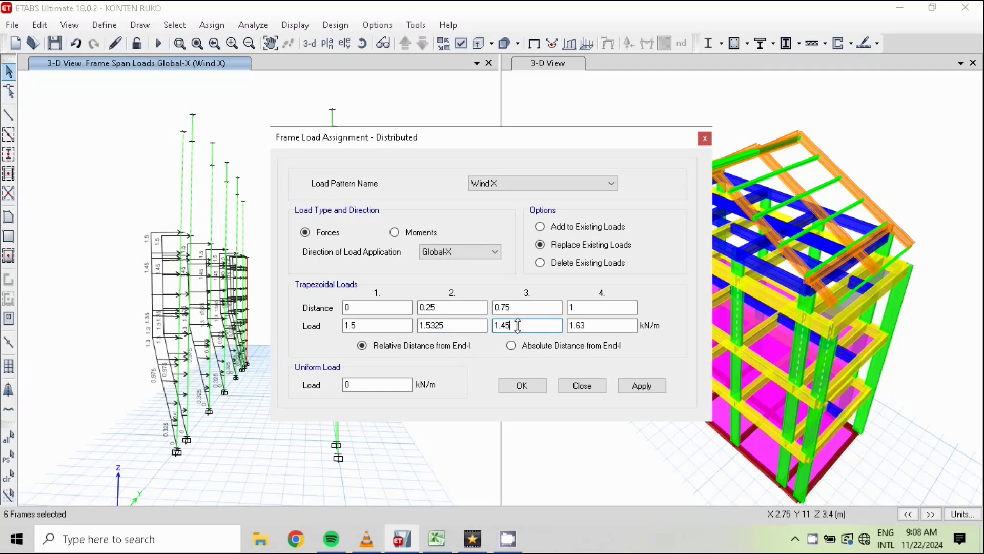
key(BackSpace)
key(BackSpace)
text(5)
text(4)
text((()
text(1)
text(.63)
text(-1)
text(.5)
text())
text(*0.)
text(75)
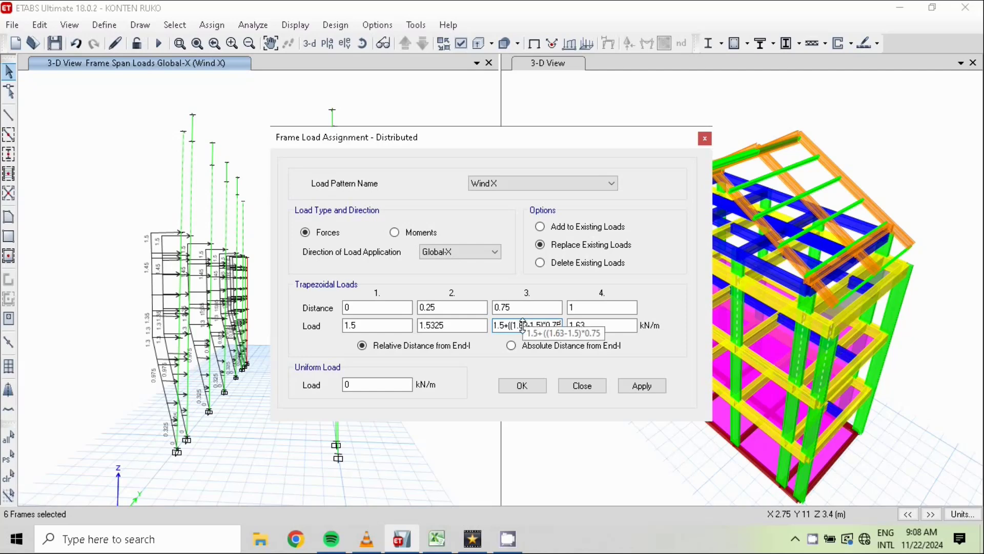
text())
key(Return)
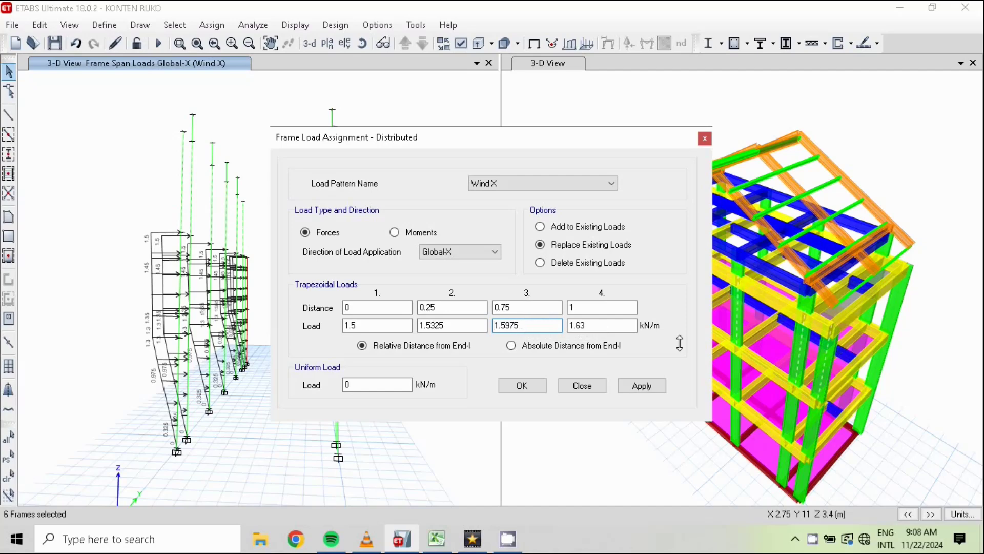
click(523, 384)
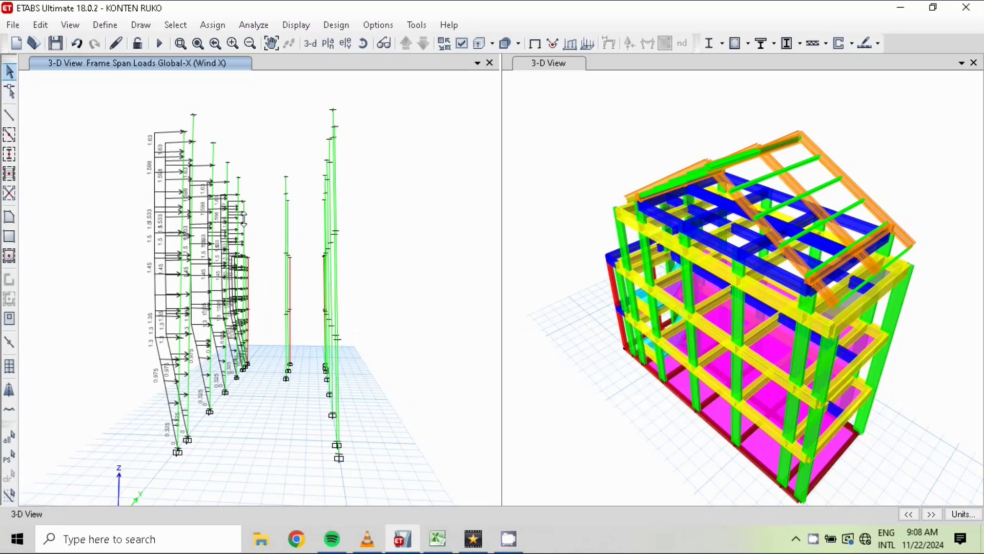
Select the four short topmost columns of the outer row with their top joints, and start a distributed frame load for them
click(364, 45)
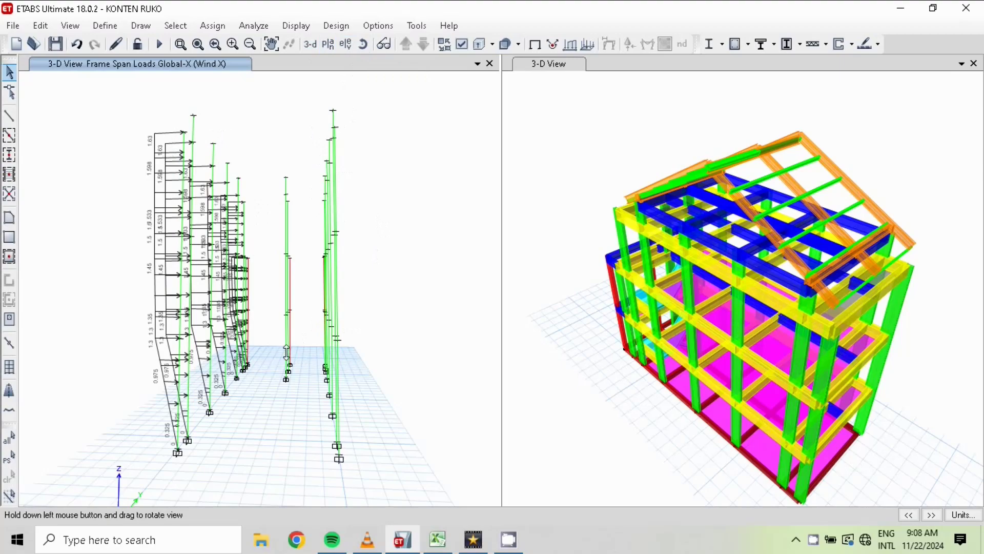
drag(286, 359, 287, 393)
drag(236, 167, 171, 152)
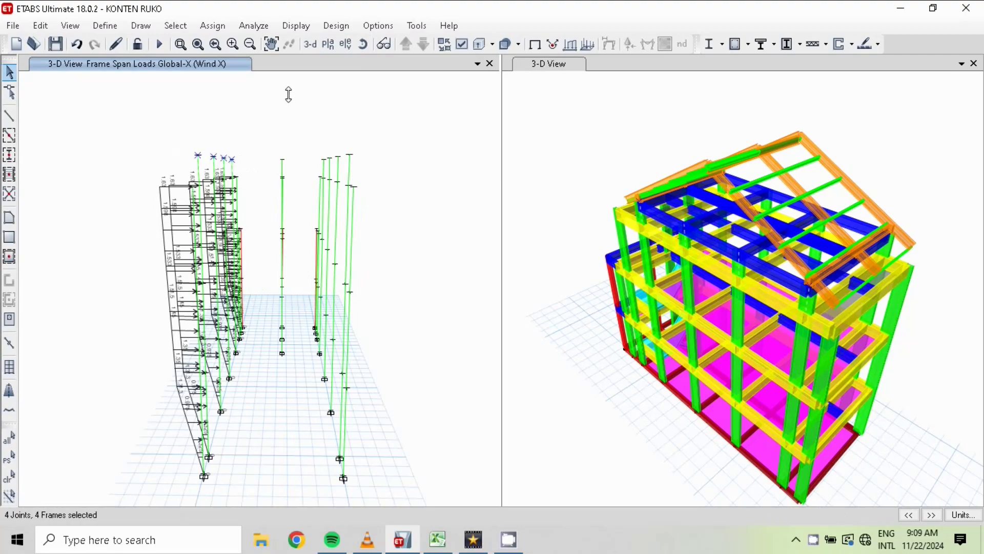
click(211, 25)
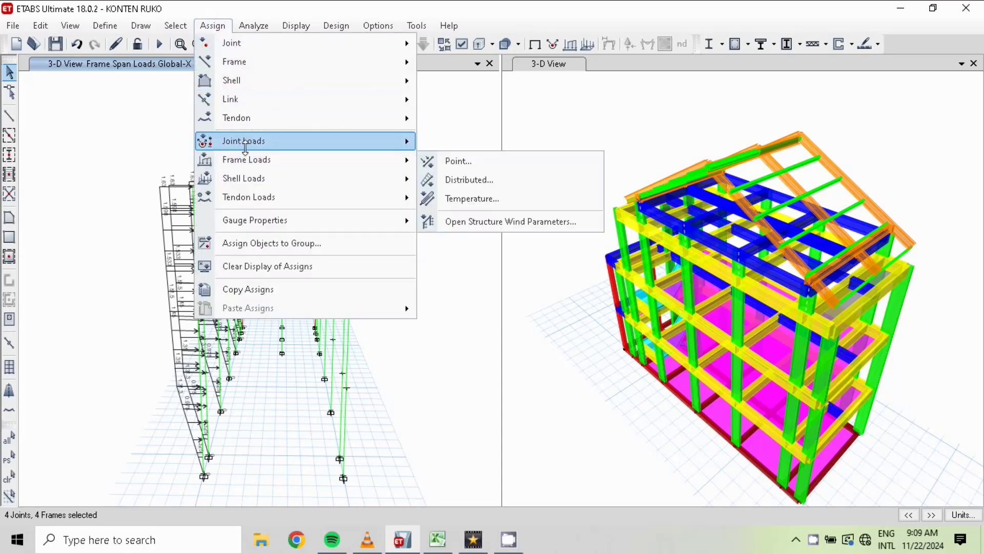
mouse_move(245, 169)
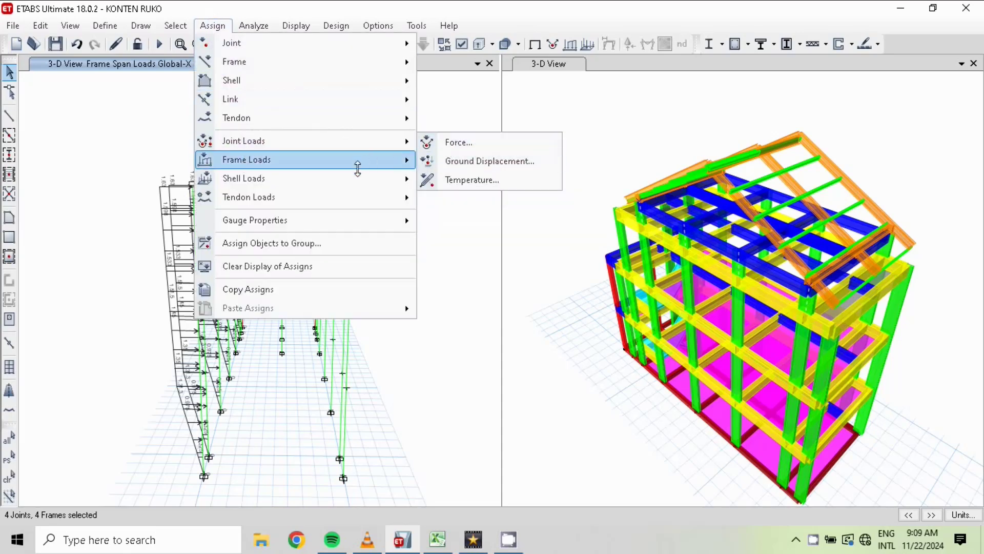
click(470, 177)
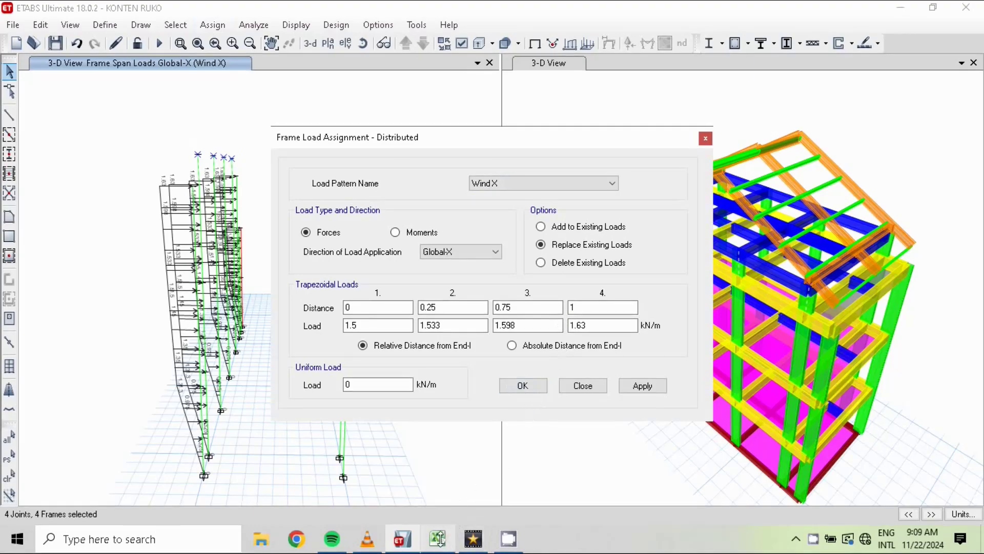
Set the trapezoidal load to 1.63 kN/m at distance 0 and 1.67 kN/m at distance 1, checking the Excel wind table
click(437, 539)
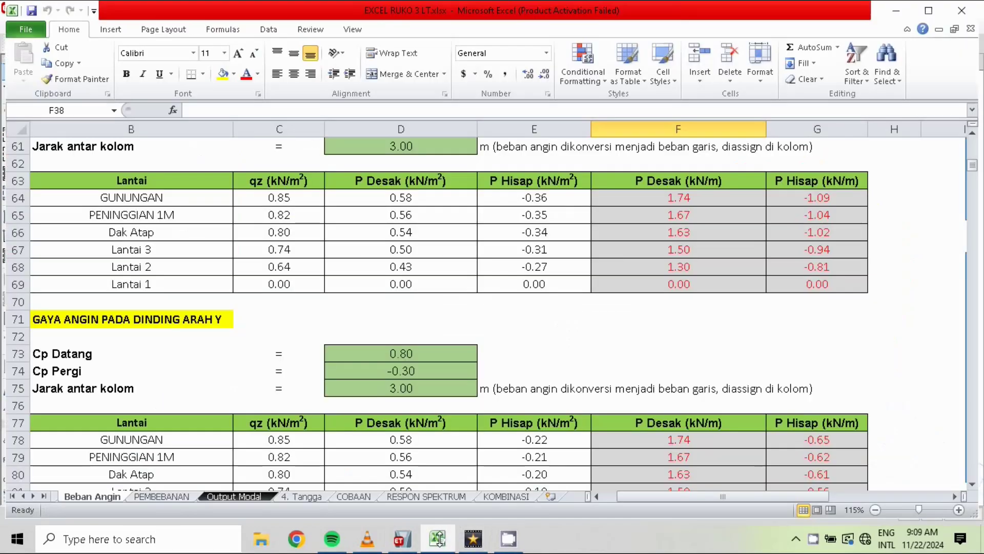
click(402, 539)
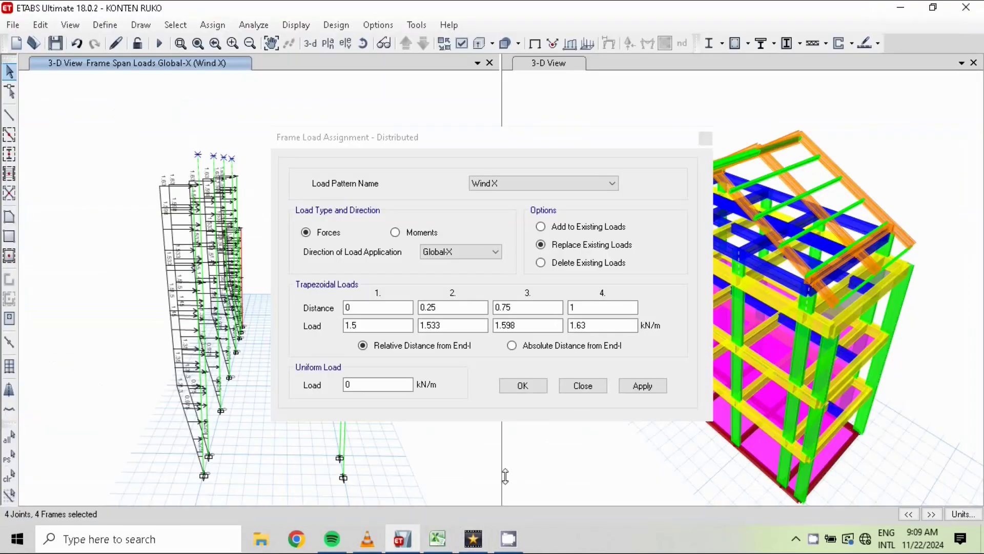
click(364, 326)
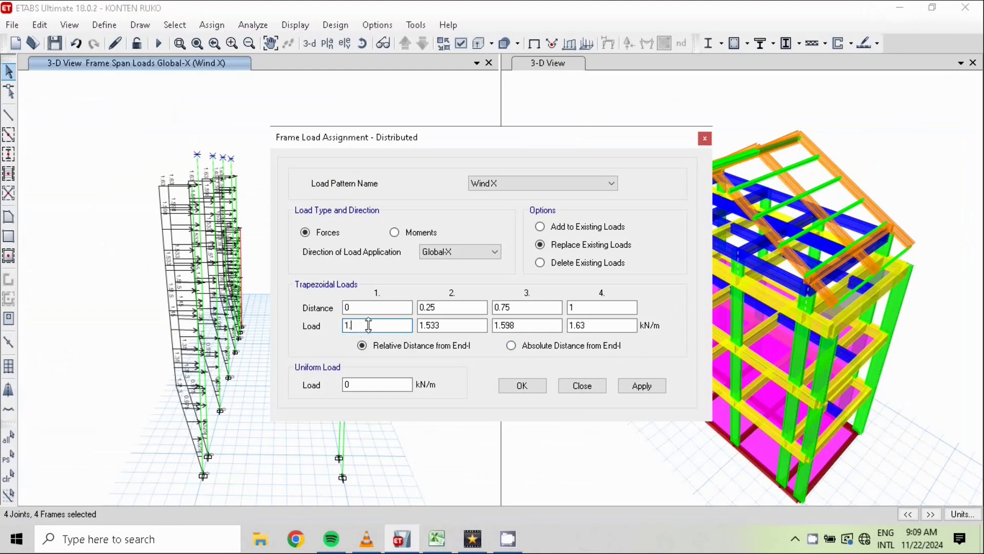
text(1.63)
click(588, 326)
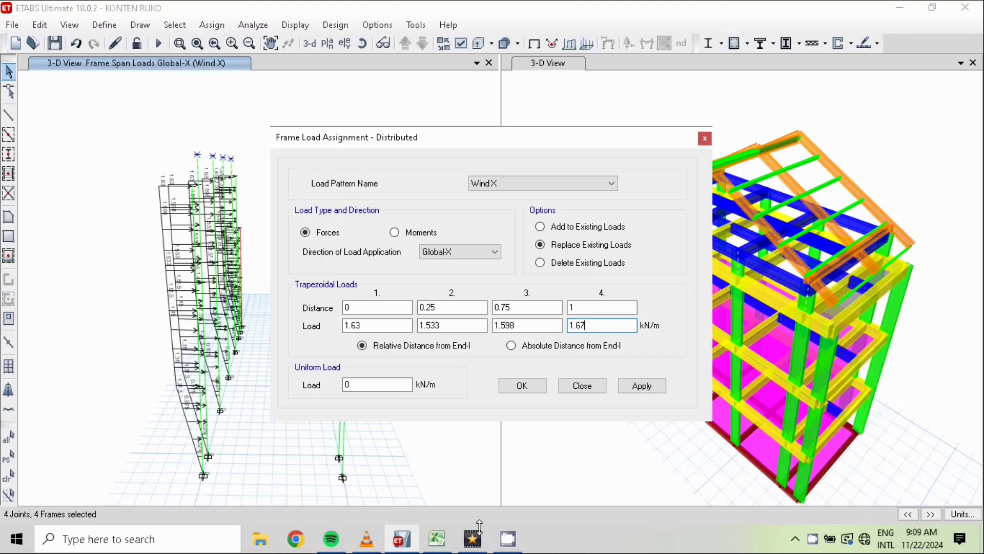
click(435, 539)
click(402, 539)
Set the trapezoidal load at relative distance 0.25 to 1.63+((1.67-1.63)*0.25), giving 1.64 kN/m
click(434, 326)
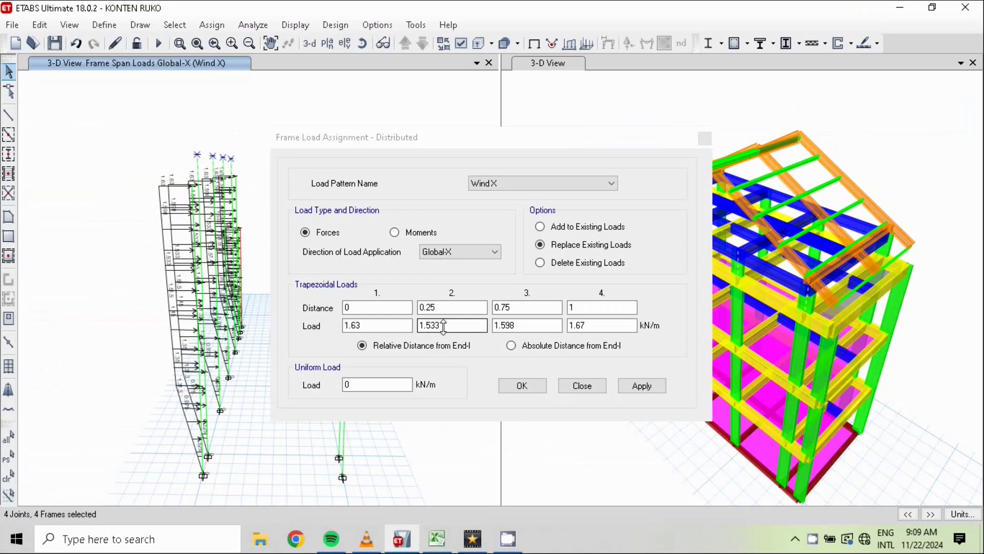
drag(442, 326, 410, 326)
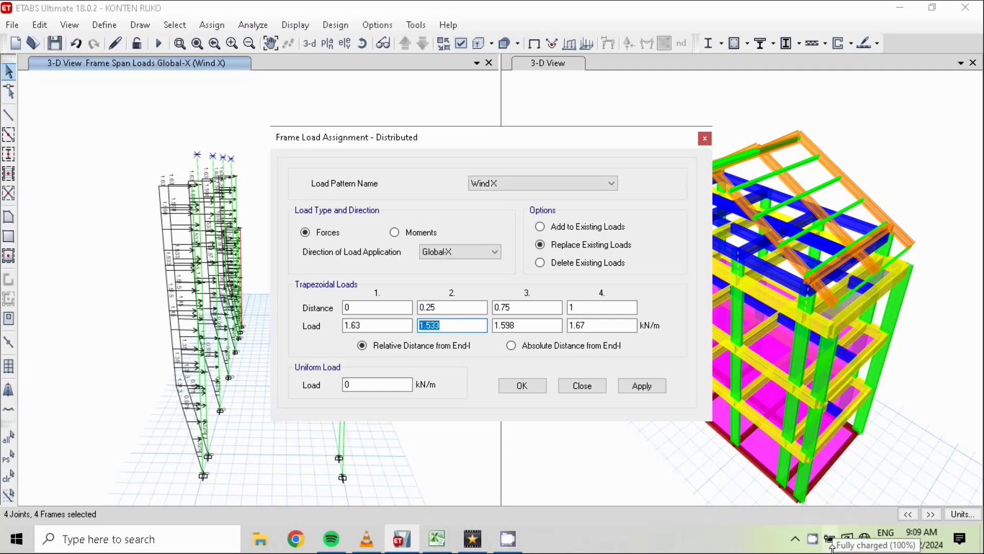
text(1.63)*0.2)
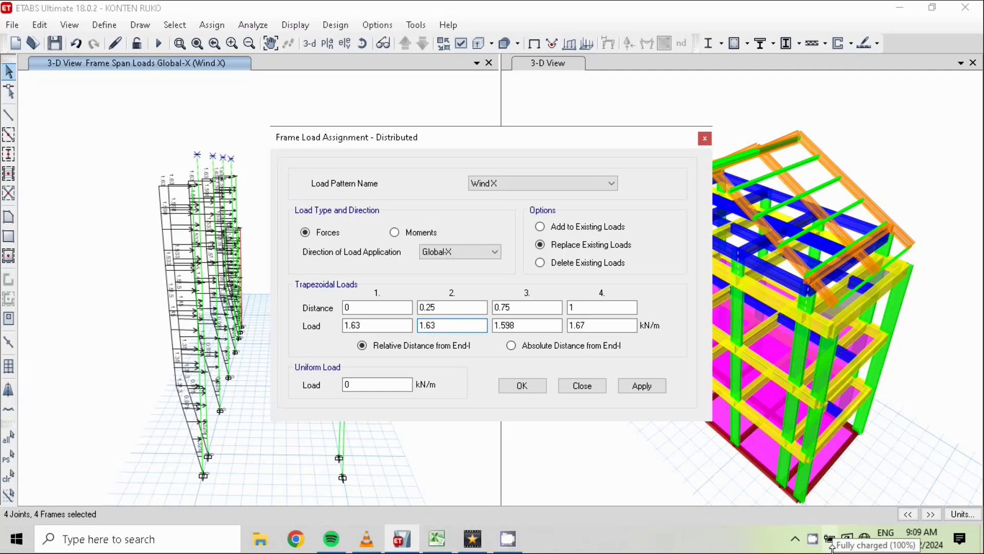
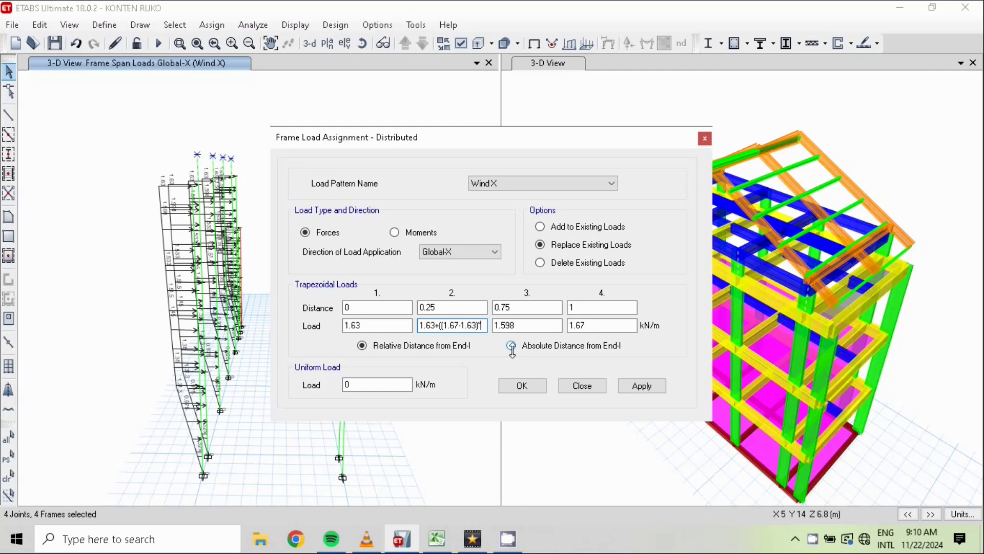
text(.2)
text(5)
text())
key(Return)
Set the load at distance 0.75 to 1.63+((1.67-1.63)*0.75), giving 1.66 kN/m, and assign the load to the four topmost columns
click(523, 327)
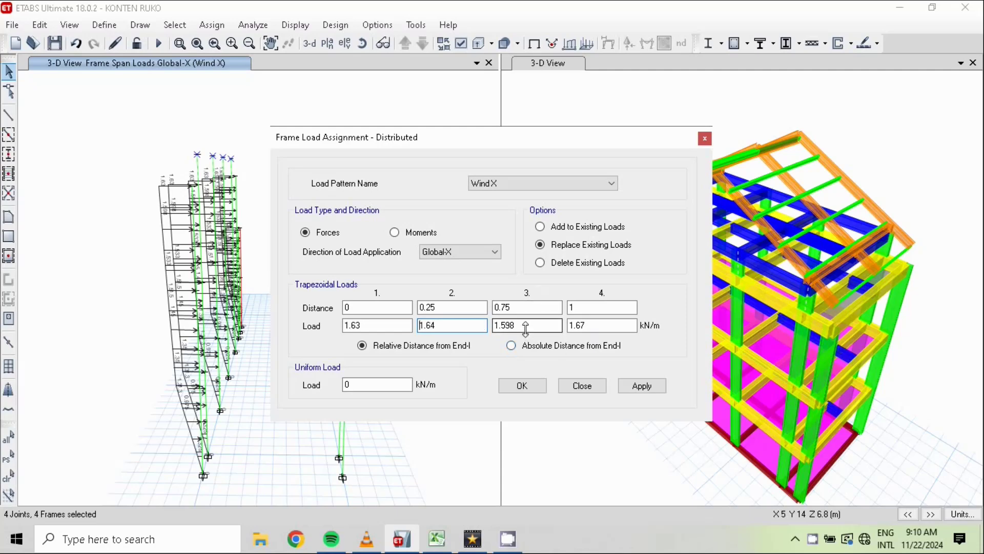
drag(523, 328, 483, 326)
text(1.63+(()
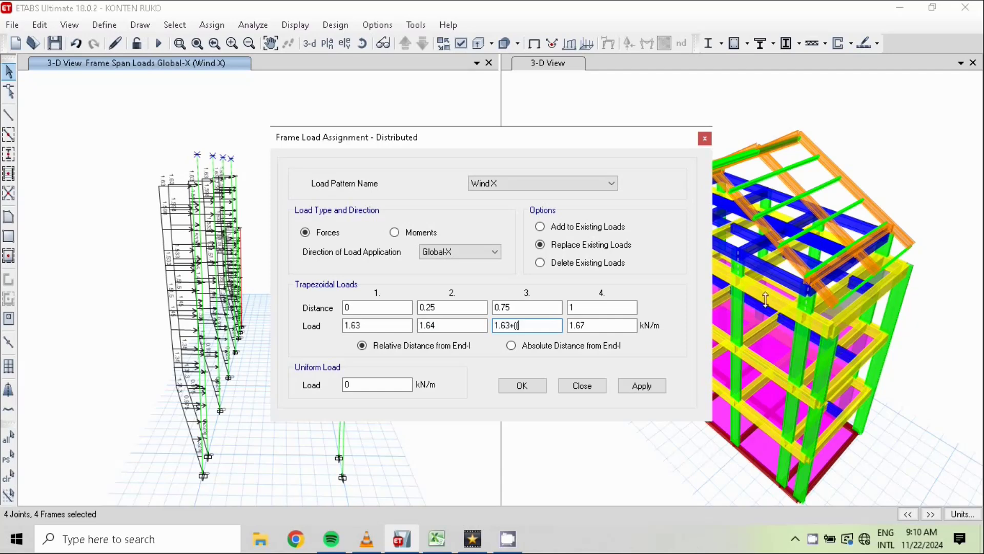
text(1)
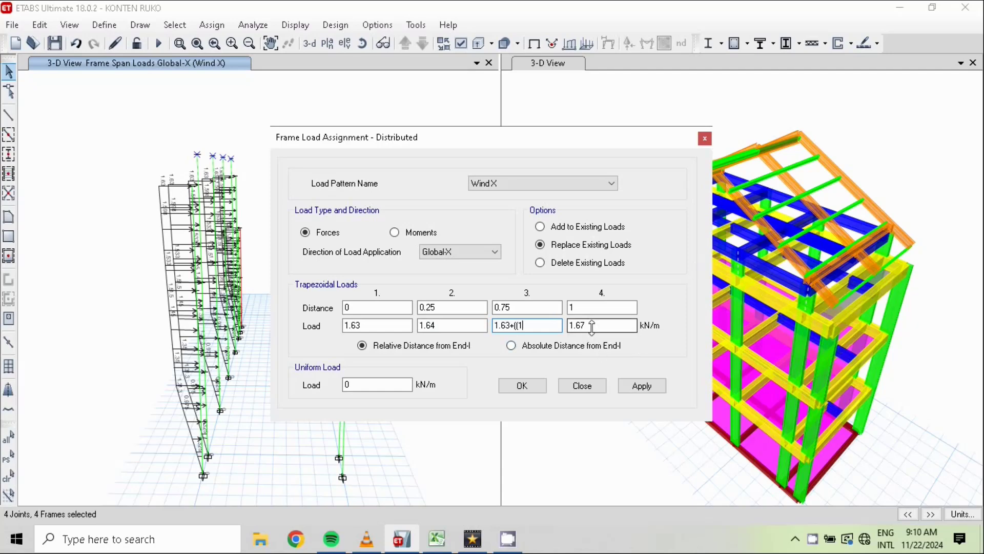
text(.67-1.63)*0.75))
key(Return)
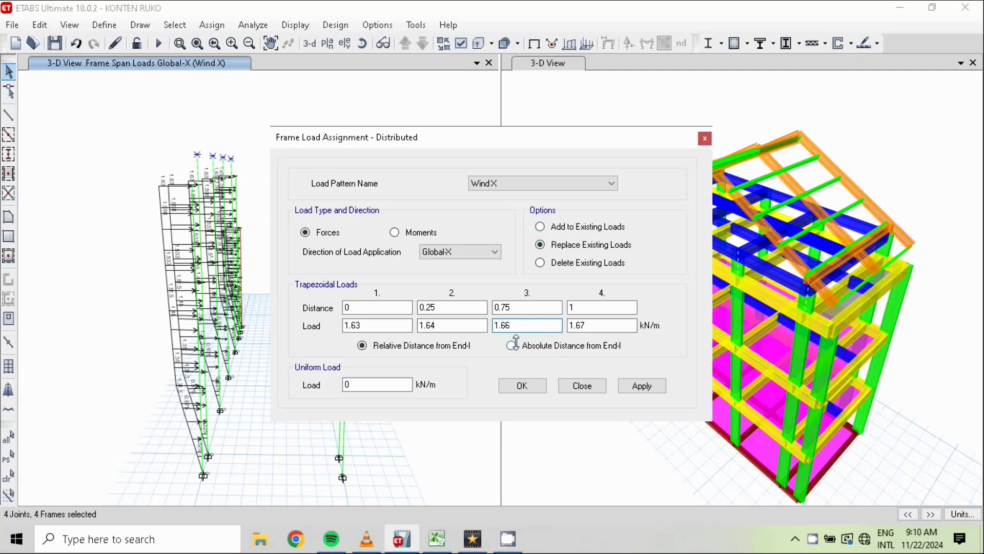
click(523, 386)
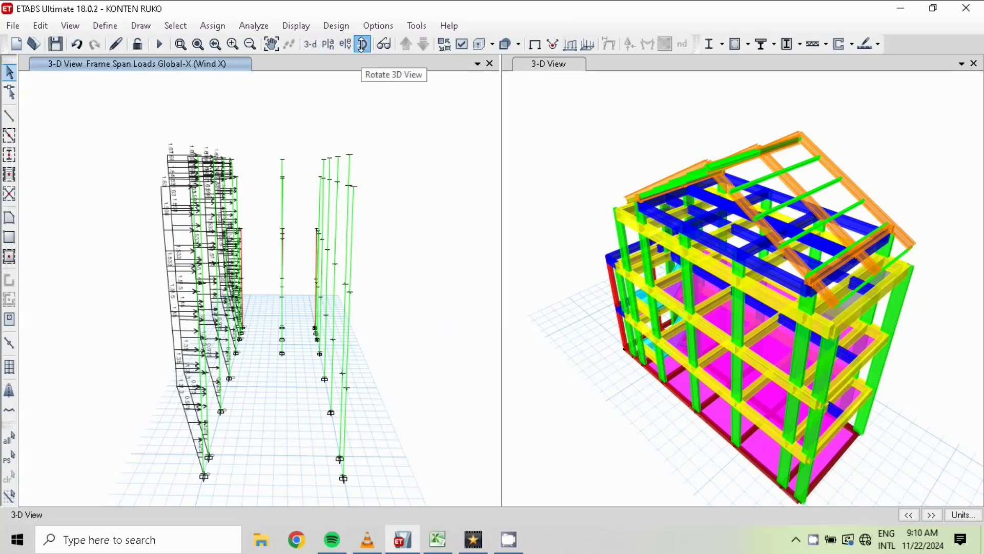
Select the lowest-storey columns of the row opposite the loaded one and start a distributed frame load for them
click(363, 44)
drag(352, 283, 405, 299)
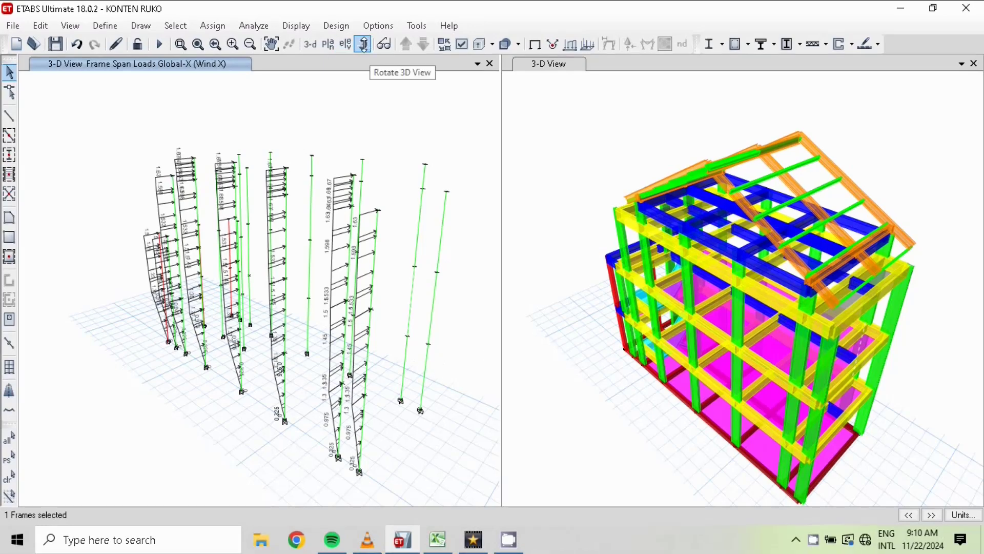
click(363, 44)
drag(449, 362, 391, 363)
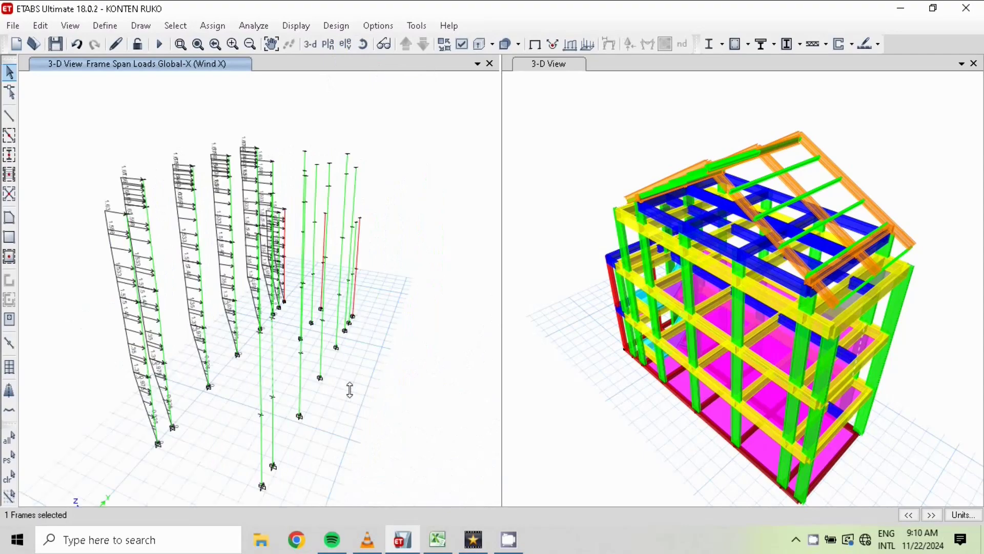
click(363, 44)
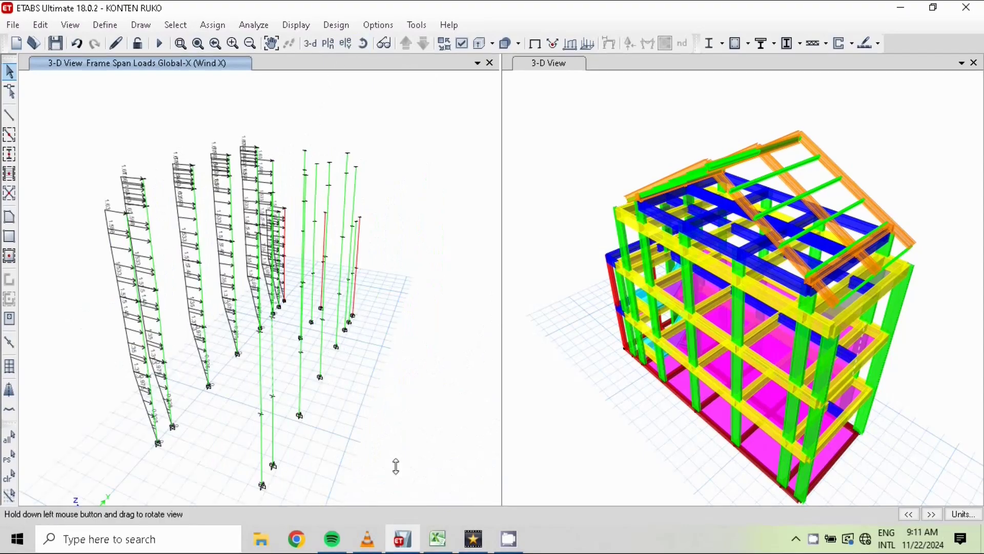
drag(377, 497, 393, 263)
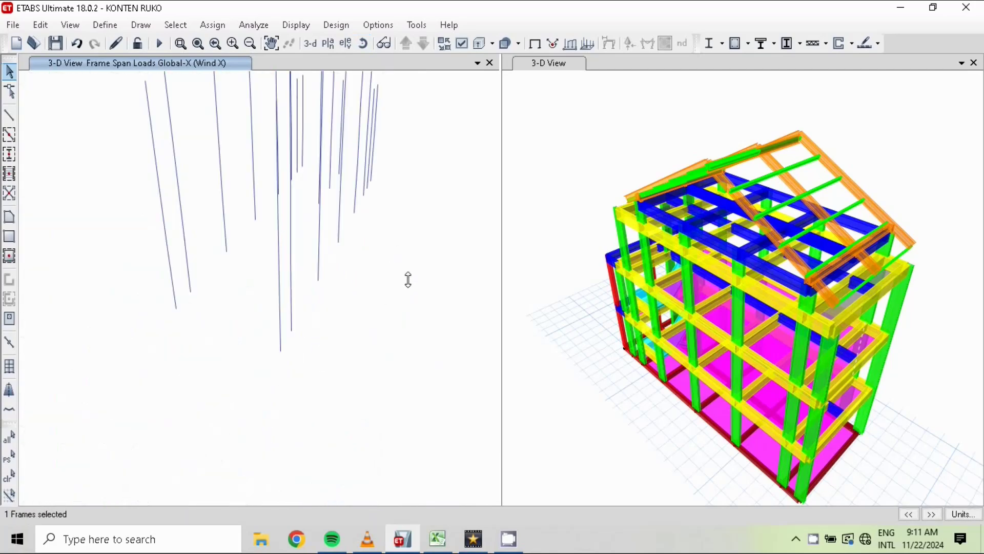
click(383, 45)
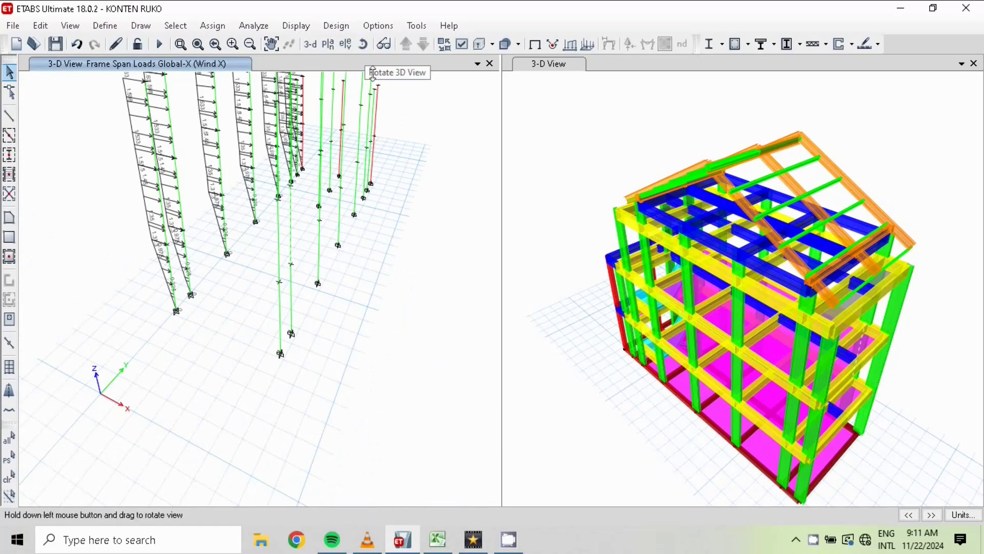
drag(395, 328, 371, 305)
drag(314, 252, 225, 289)
drag(294, 313, 207, 286)
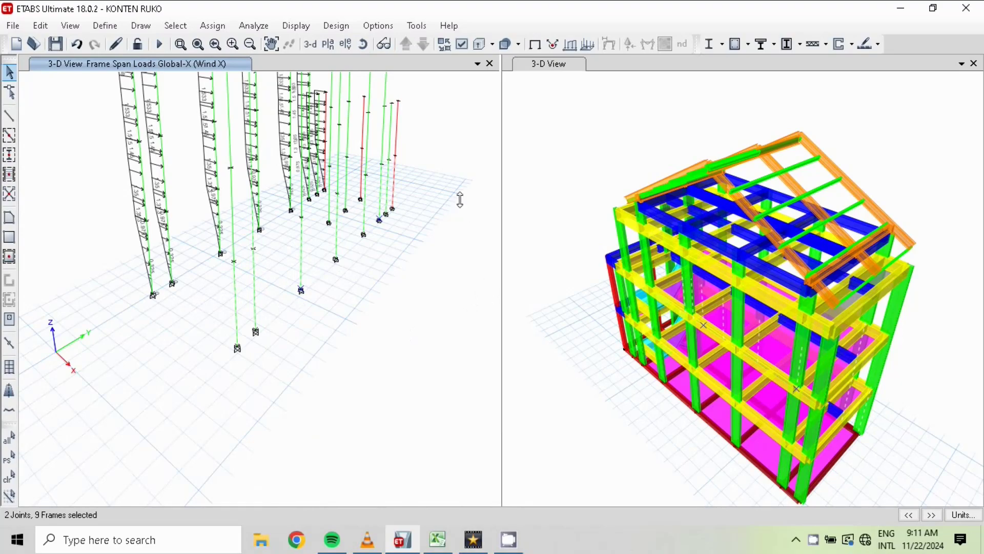
click(207, 27)
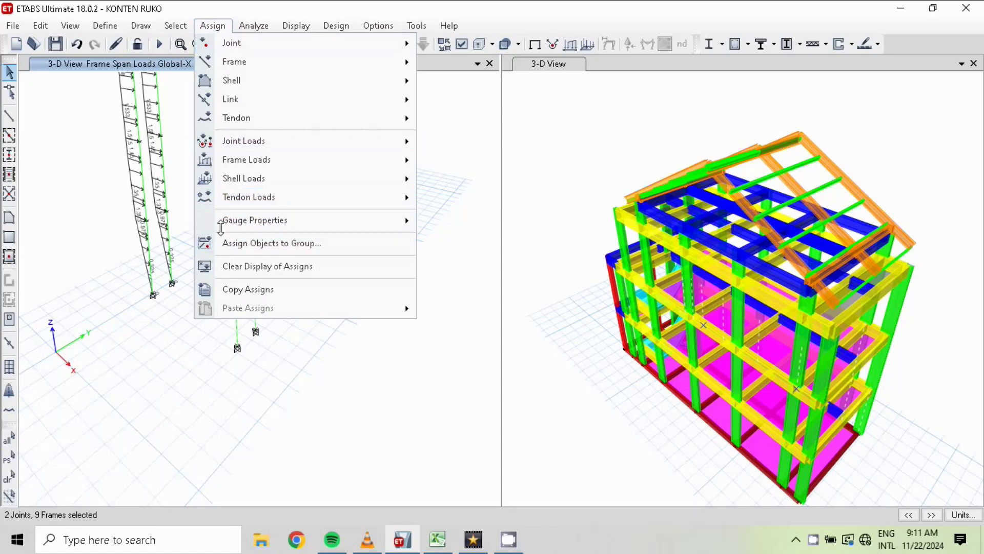
mouse_move(241, 199)
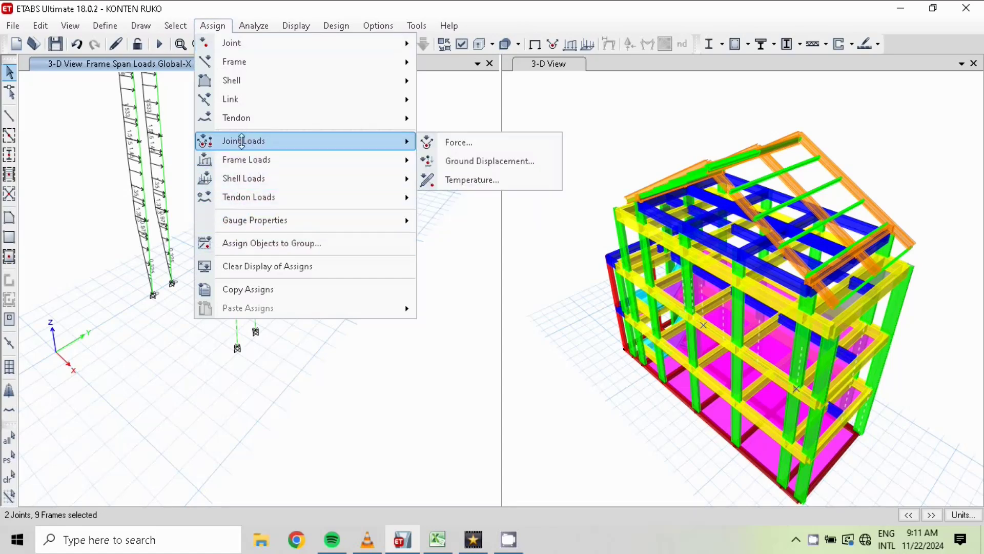
mouse_move(239, 158)
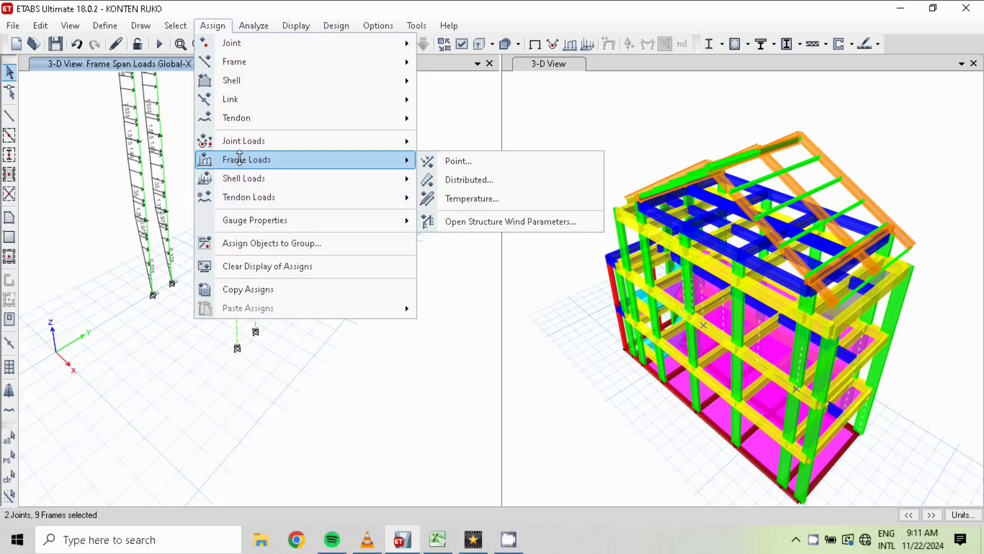
click(480, 179)
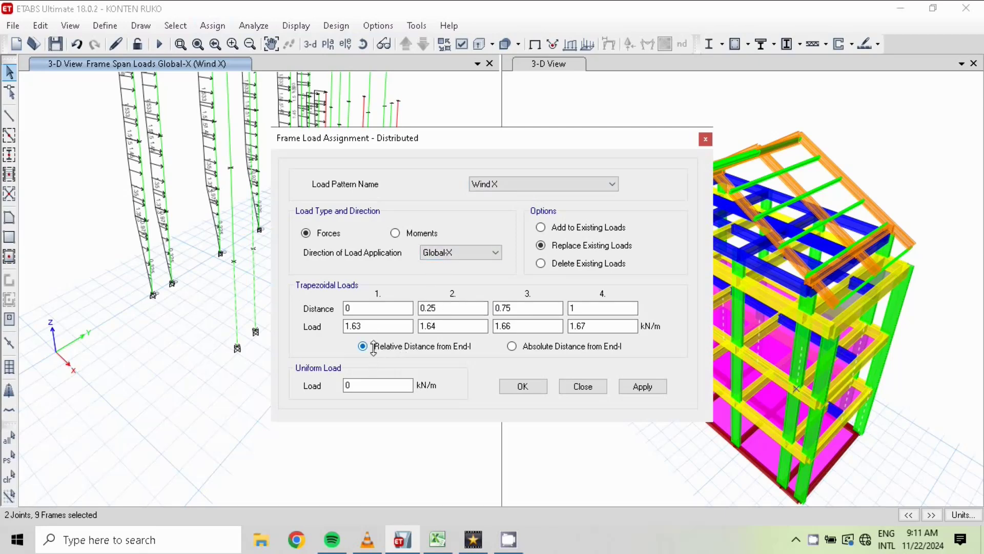
Set the trapezoidal load to 0 at distance 0 and 0.81 kN/m at distance 1, checking the suction values in the Excel wind table
click(437, 538)
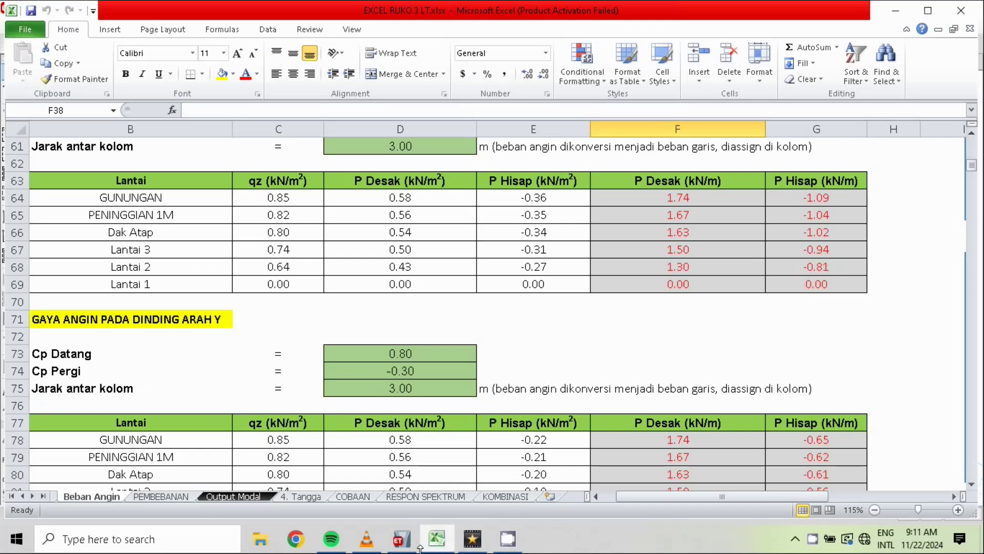
click(401, 538)
drag(378, 328, 247, 335)
text(0)
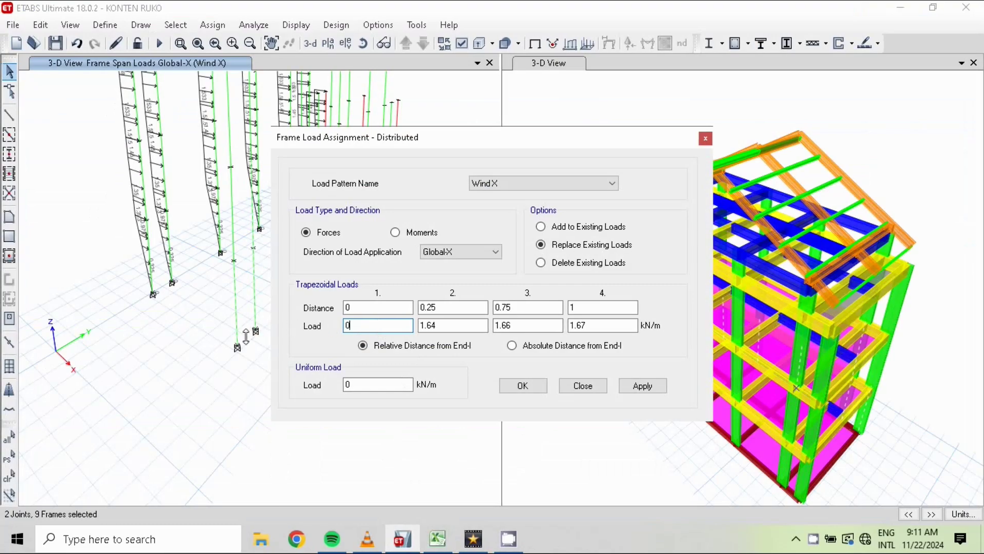
click(599, 328)
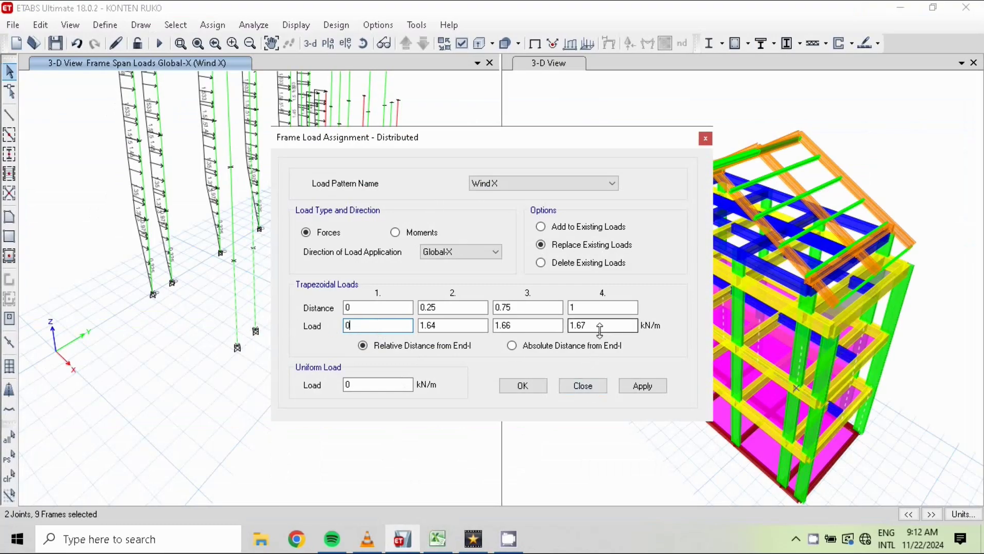
drag(600, 326, 469, 319)
text(0.81)
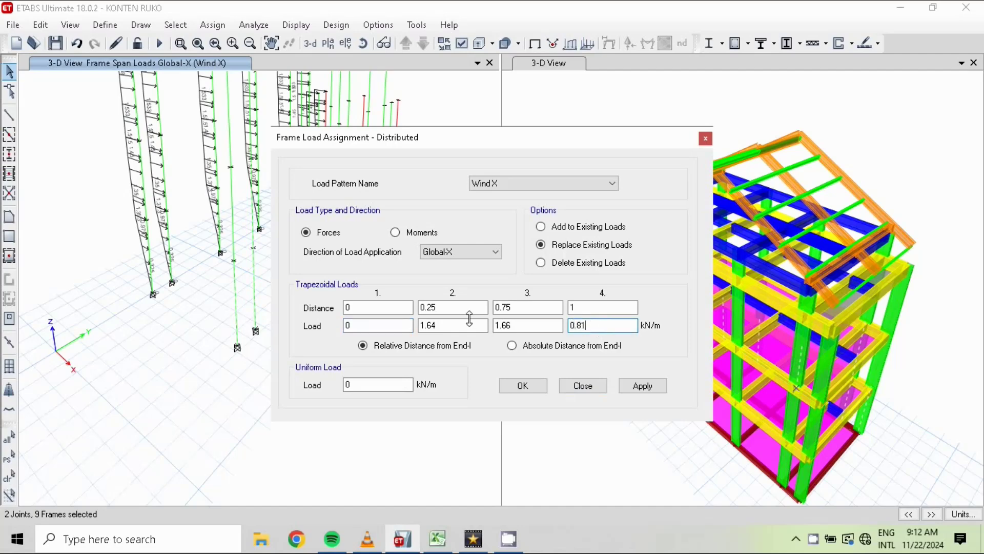
click(437, 538)
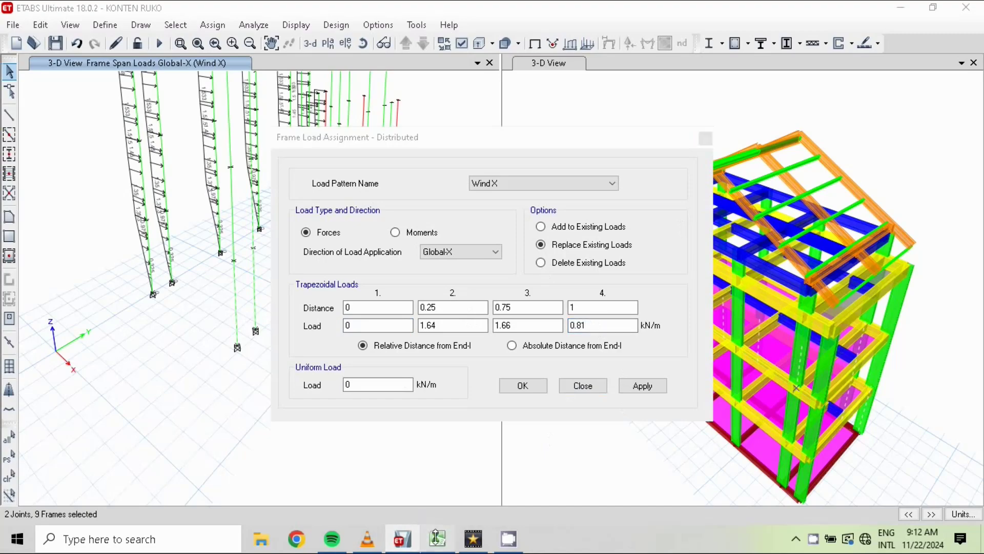
click(402, 538)
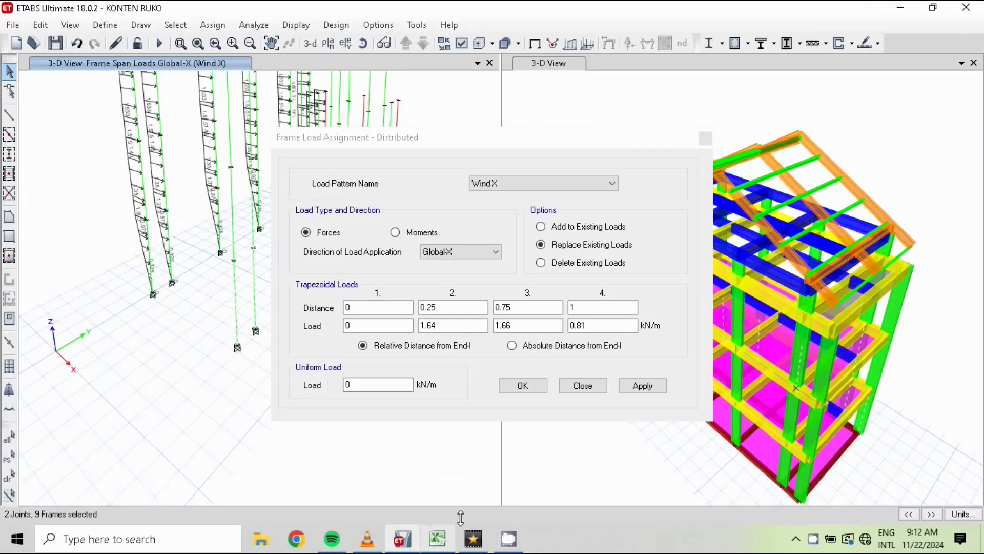
Set the trapezoidal loads to 0.25*0.81 kN/m at relative distance 0.25 and 0.75*0.81 kN/m at distance 0.75
click(444, 326)
double_click(444, 326)
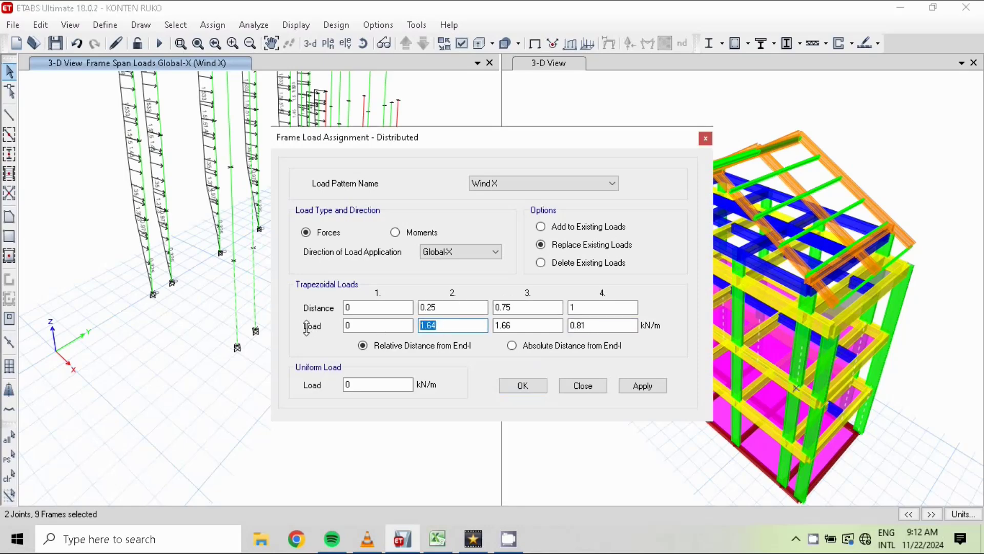
text(0)
text(.251)
text(0.81)
key(Return)
drag(520, 327, 435, 318)
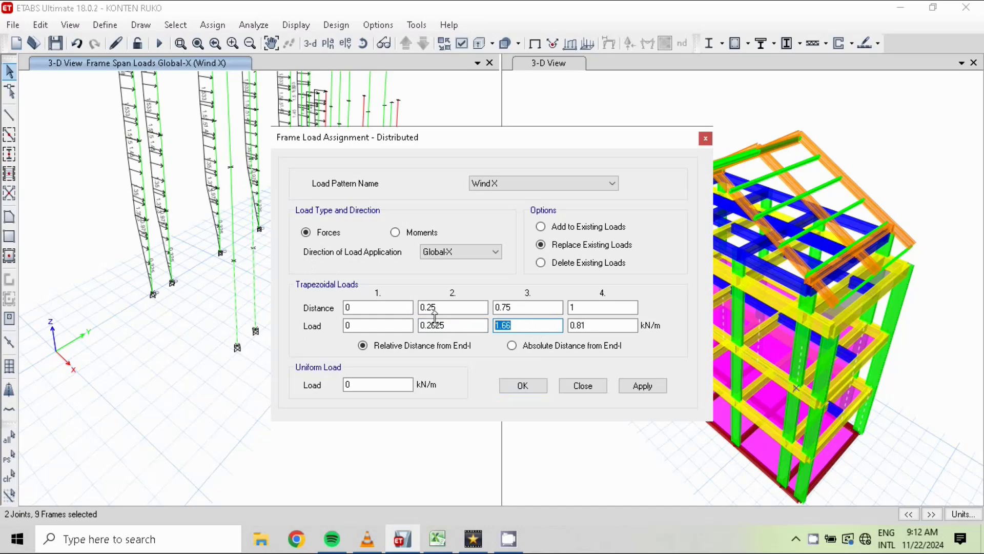
text(0.75*0.81)
key(Return)
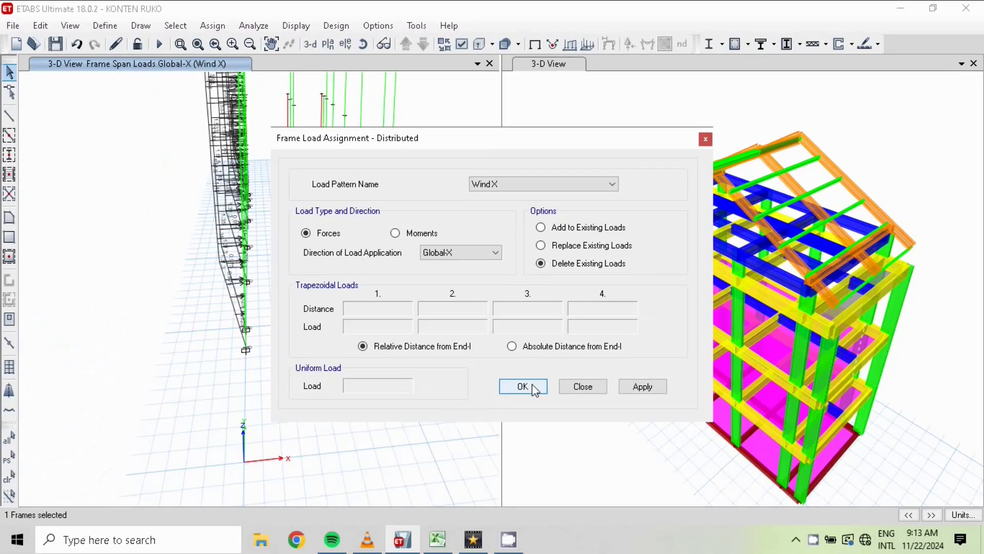
Delete the existing Wind X load from the selected column and select the eight second-storey columns of the suction-side row
click(523, 387)
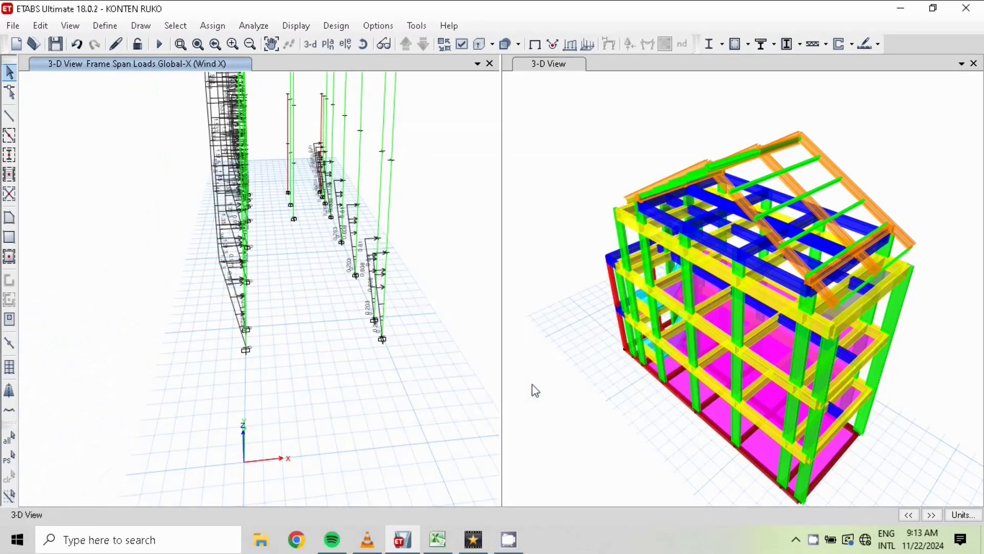
drag(415, 219, 348, 150)
click(363, 45)
drag(432, 216, 441, 213)
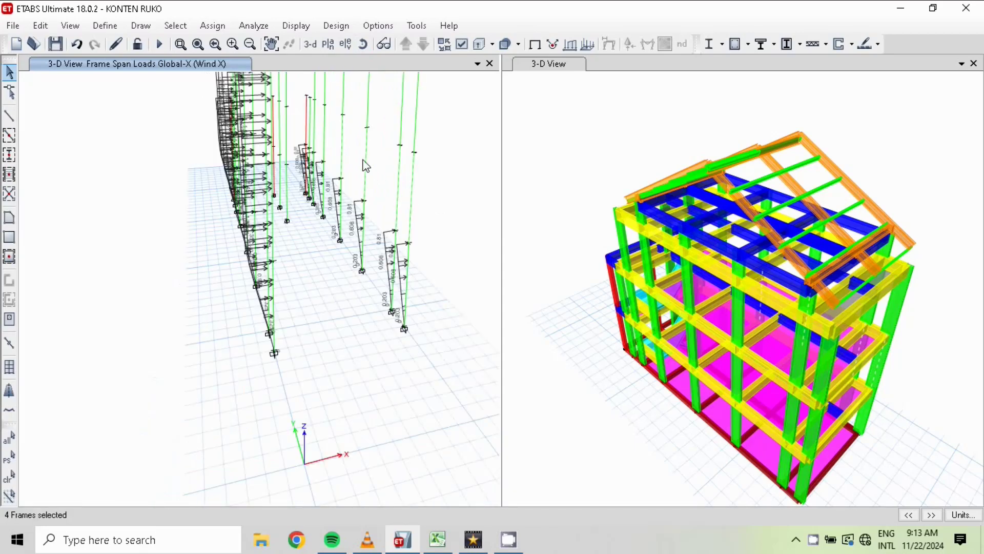
drag(329, 132, 300, 122)
Start a distributed load with 0.81 kN/m at distance 0 and 0.94 kN/m at distance 1, checking the Excel suction values
click(215, 31)
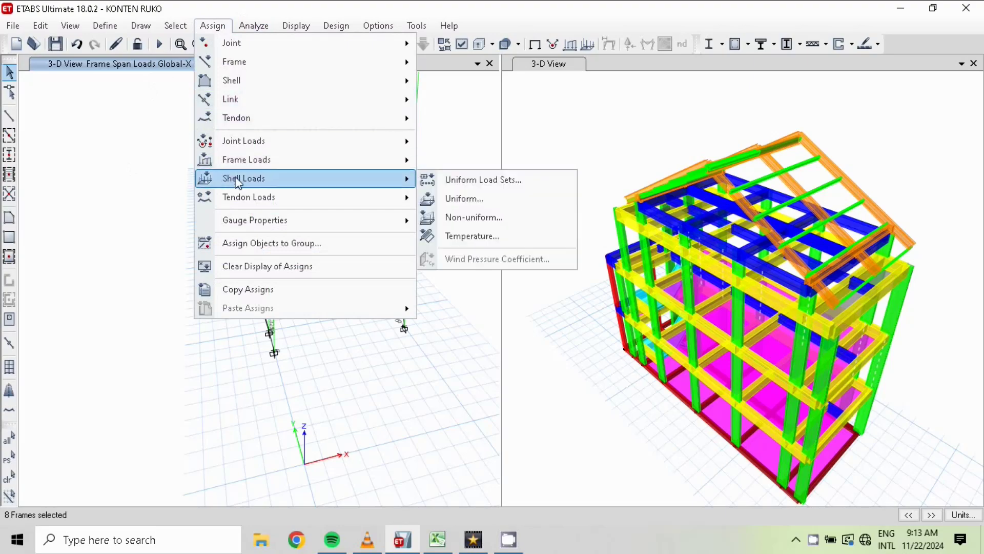
mouse_move(235, 163)
click(518, 180)
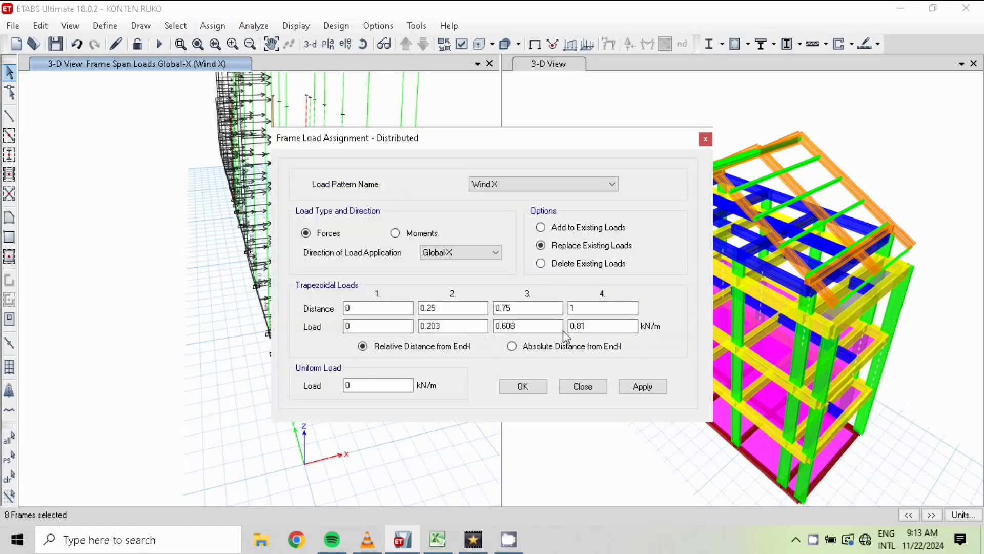
click(351, 328)
text(.81)
click(436, 538)
click(437, 539)
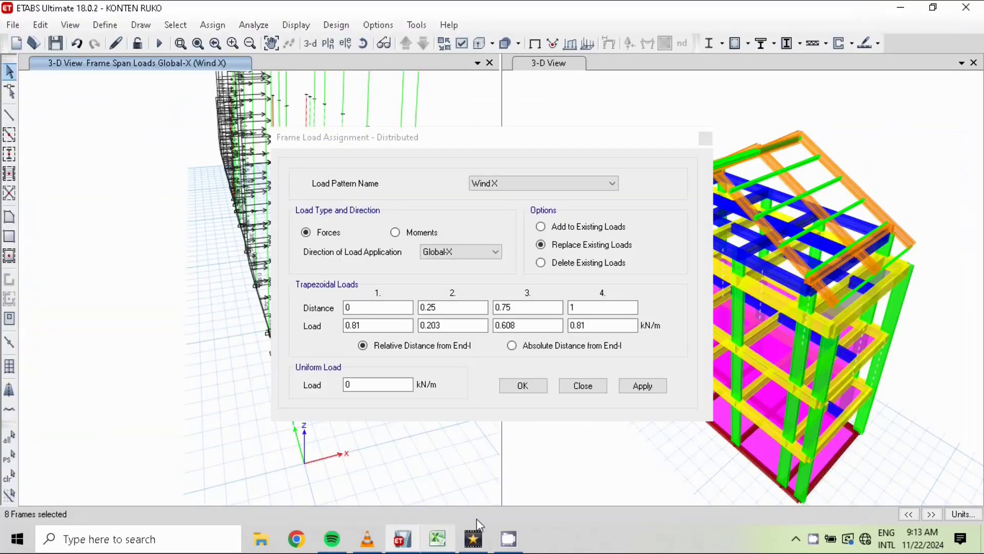
click(597, 328)
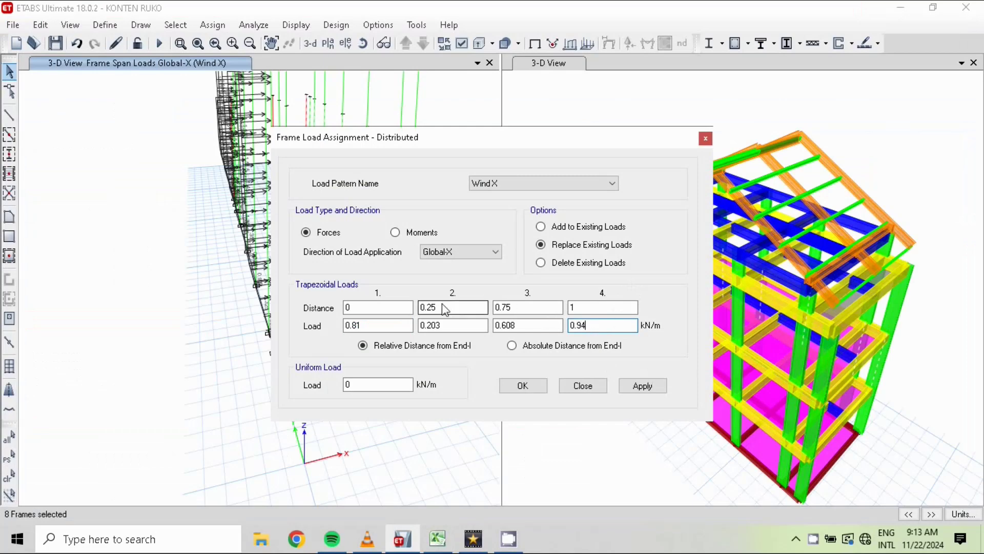
Set the second-storey load at relative distance 0.25 to 0.81+((0.94-0.81)*0.25) kN/m
drag(445, 327, 321, 336)
text(0.81+)
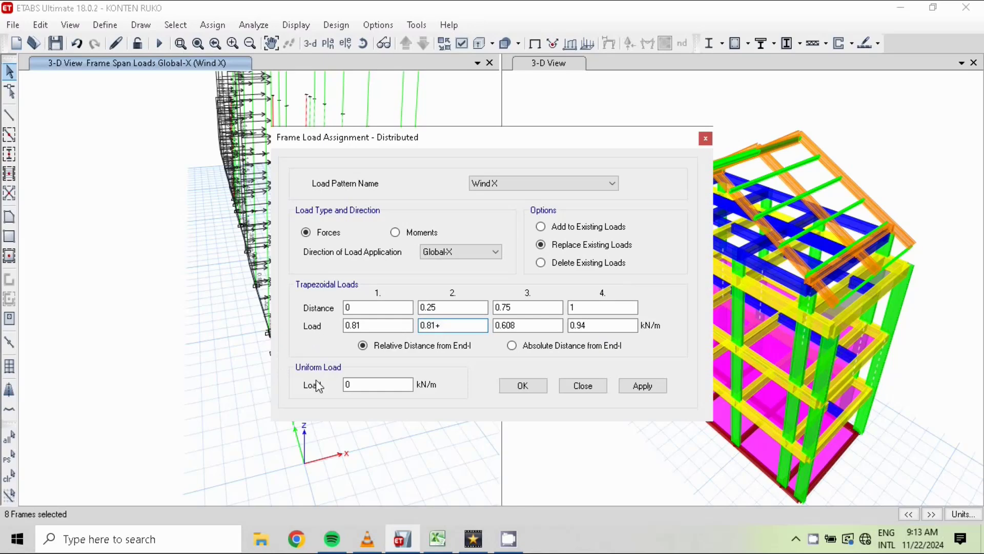
text((()>($-)
key(BackSpace)
key(BackSpace)
key(BackSpace)
key(BackSpace)
key(BackSpace)
text(0)
text(.94)
text(-)
text(0.)
text(81)
text())
text(*)
text(0.25)
text())
key(Return)
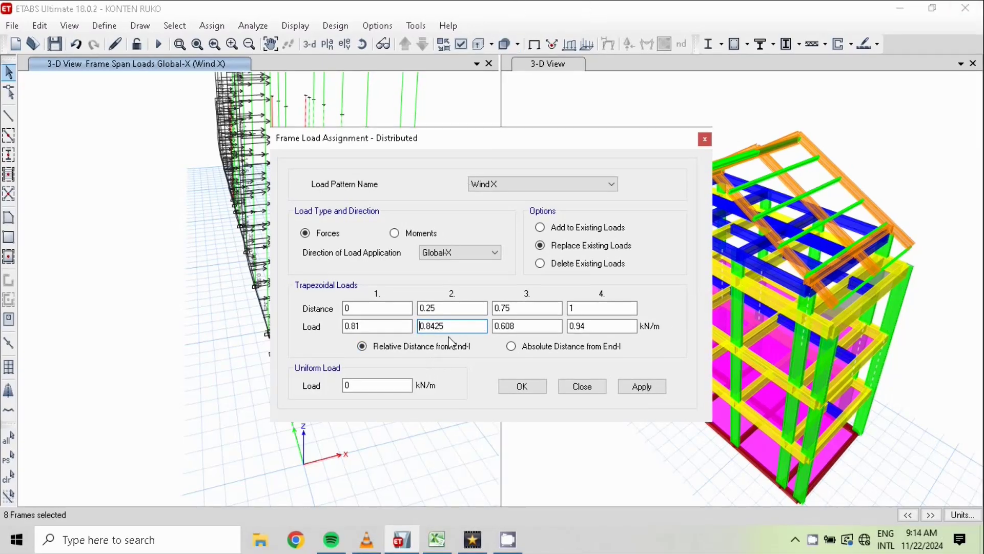
Set the load at distance 0.75 to 0.81+((0.94-0.81)*0.75) kN/m and assign the load to the second-storey columns
double_click(519, 328)
text(0.81)
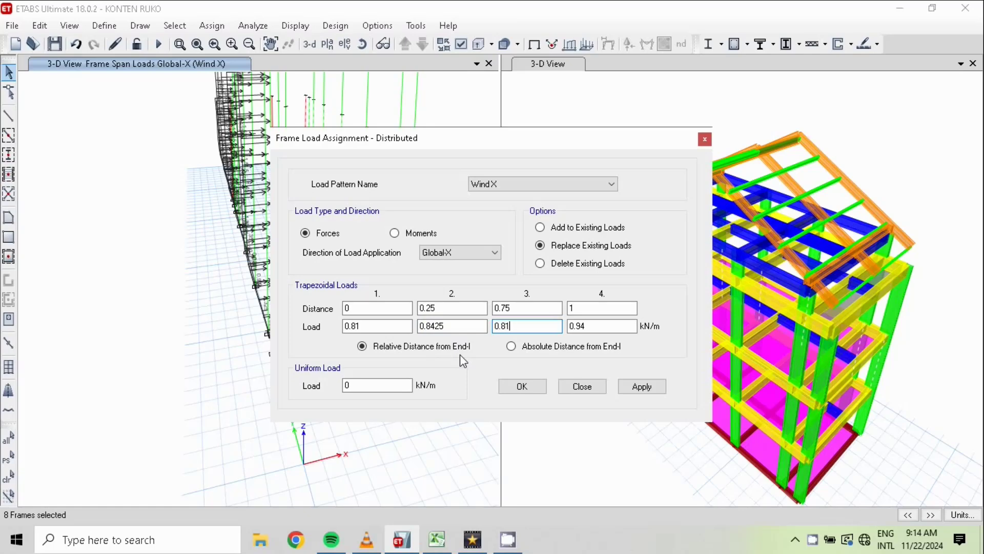
text(+((0.94-)>*)
key(BackSpace)
key(BackSpace)
key(BackSpace)
text(0.81)*0.75)
click(532, 391)
click(532, 391)
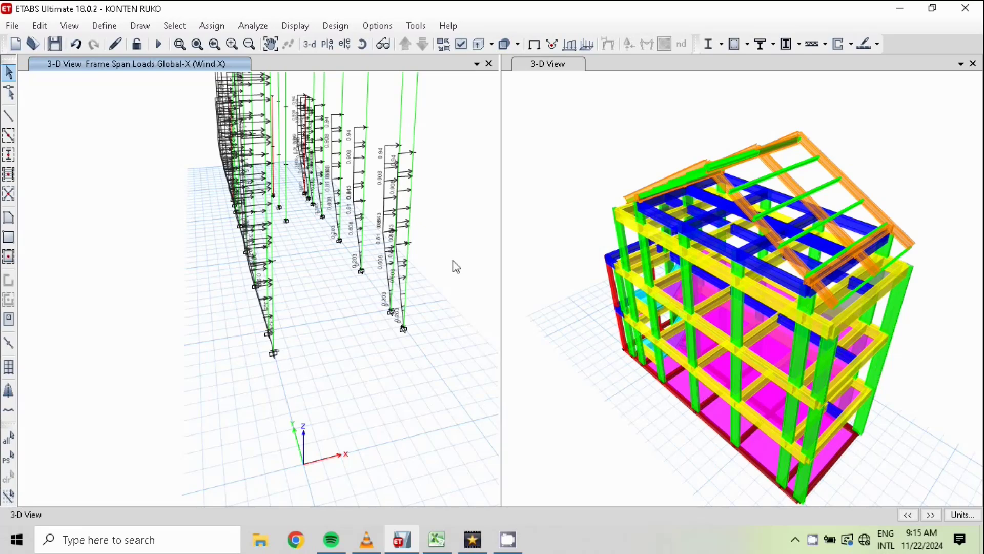
Select the six third-storey suction-side columns and set 0.94 kN/m at distance 0 and 1.02 kN/m at distance 1, per the Excel table
middle_drag(399, 185, 357, 231)
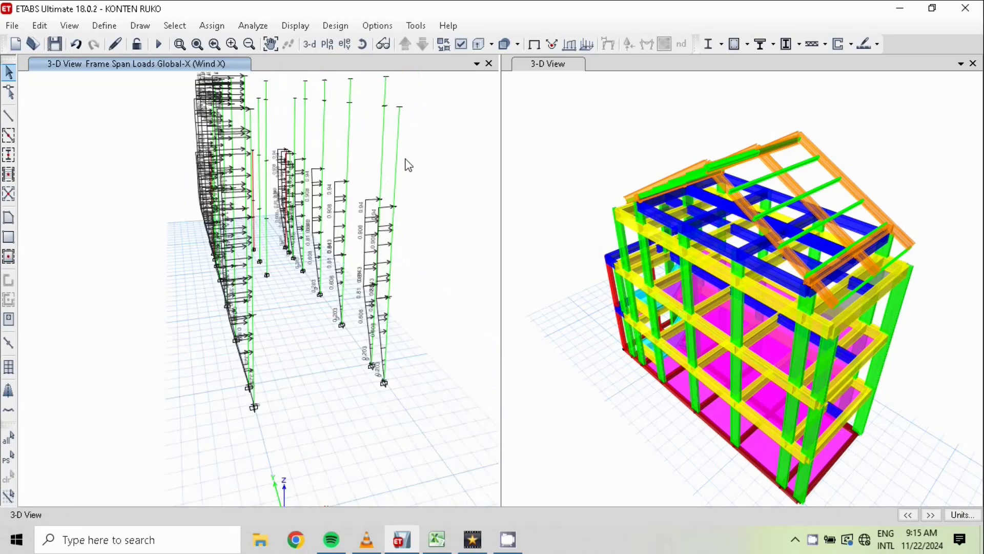
drag(408, 165, 285, 117)
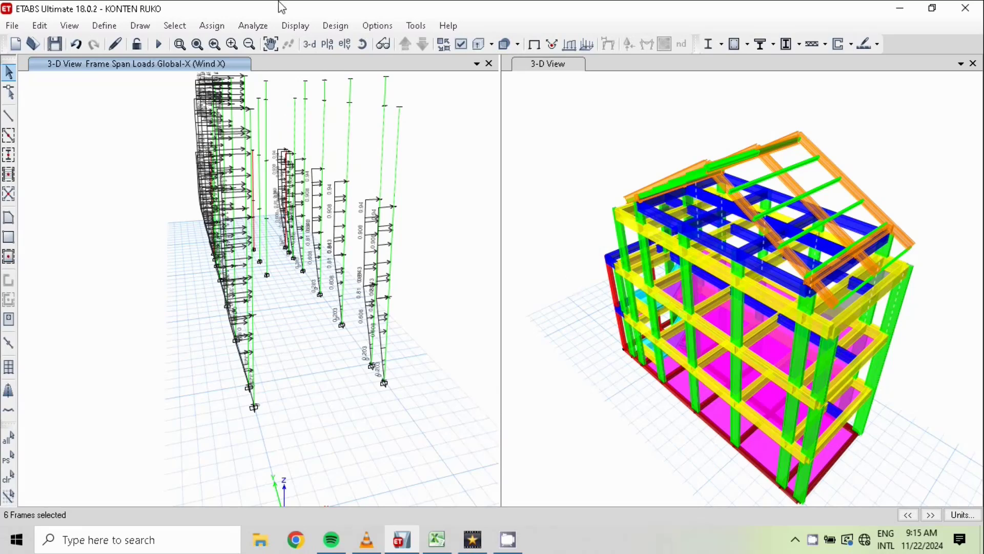
click(216, 26)
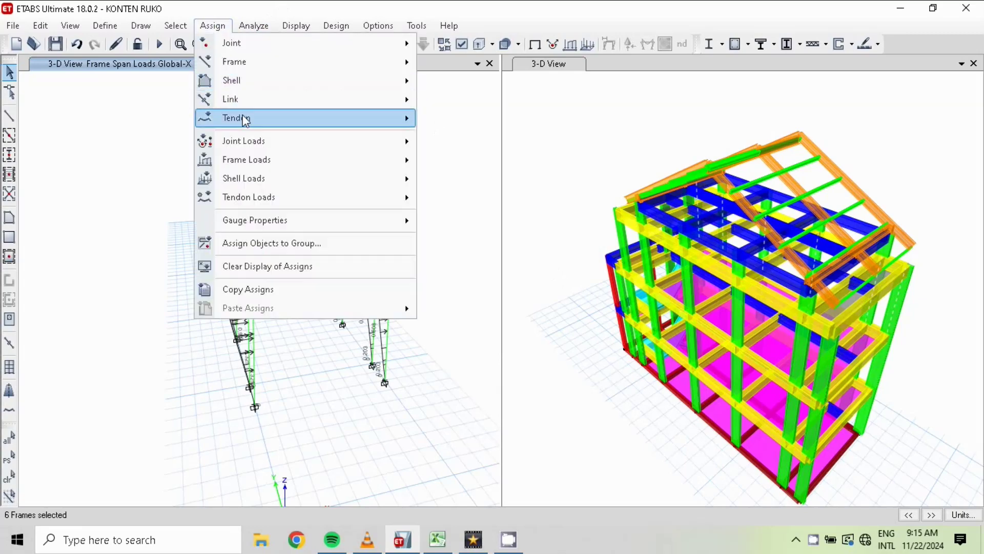
mouse_move(242, 168)
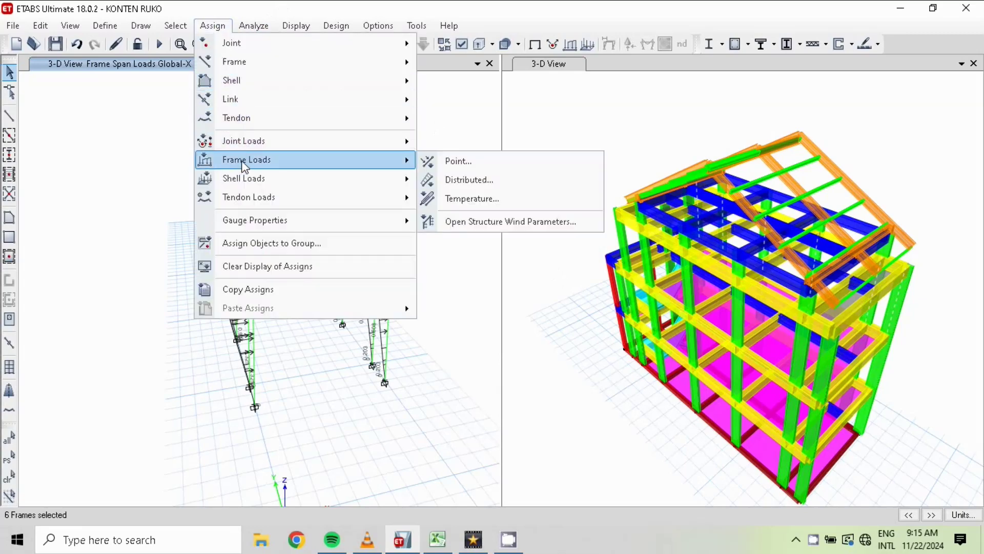
click(469, 180)
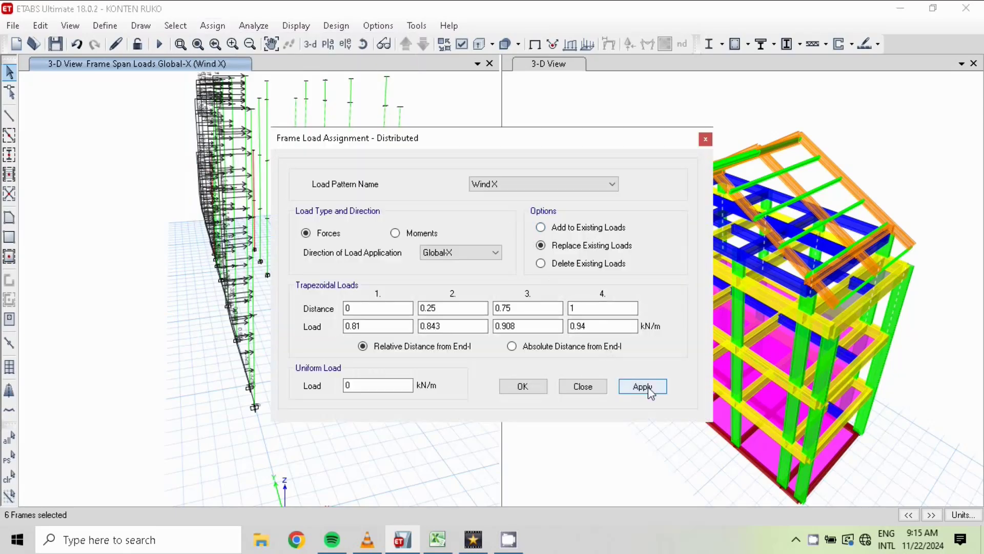
drag(368, 329, 310, 324)
text(0.94)
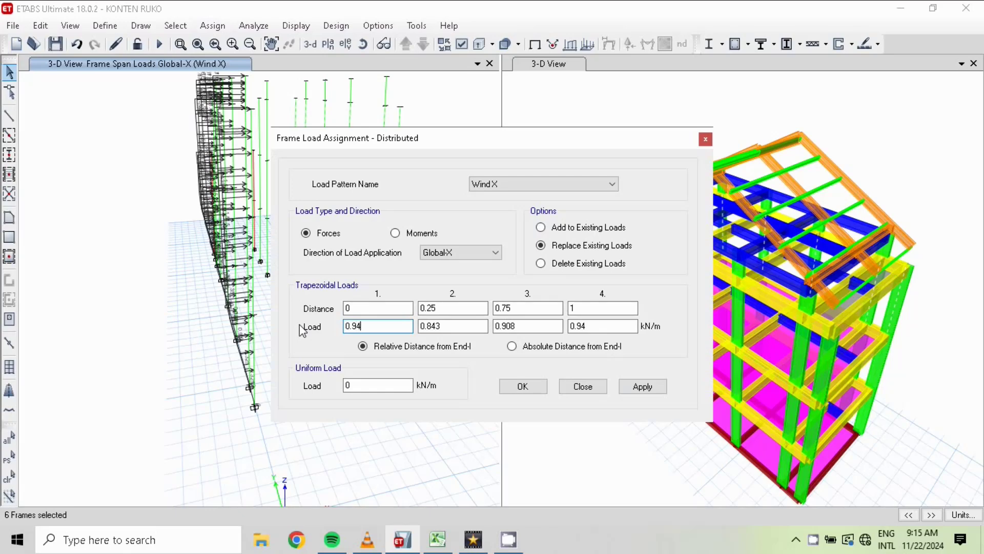
click(444, 549)
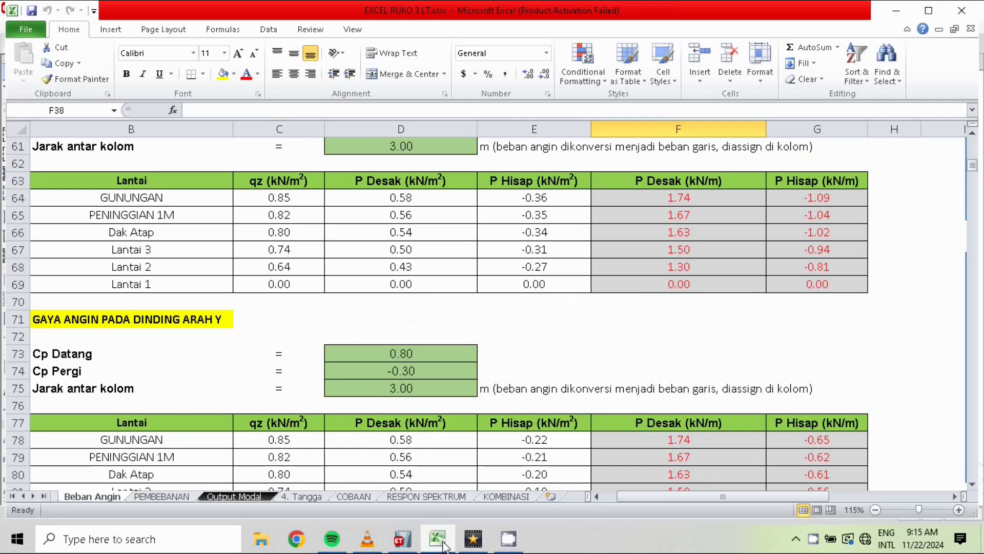
click(403, 538)
click(597, 328)
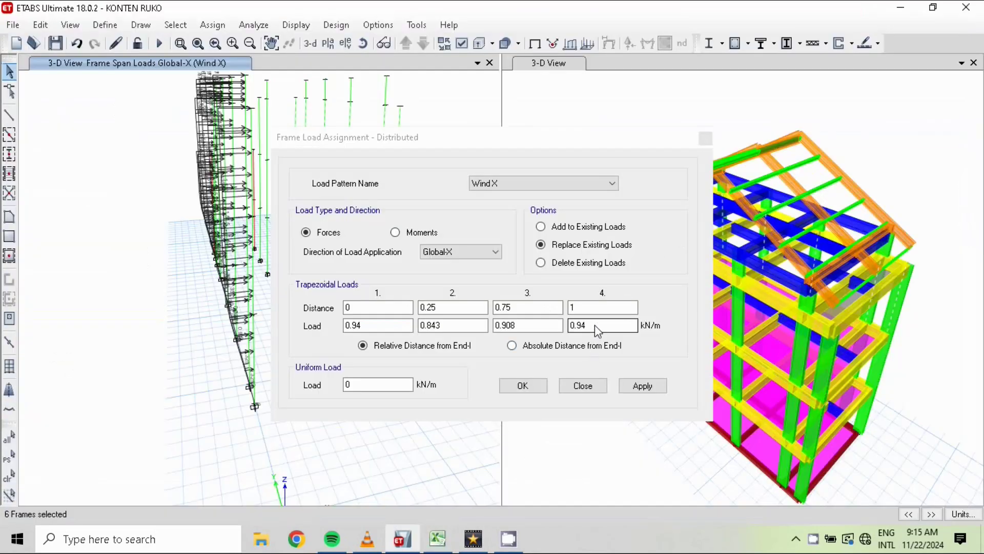
double_click(597, 328)
text(1.02)
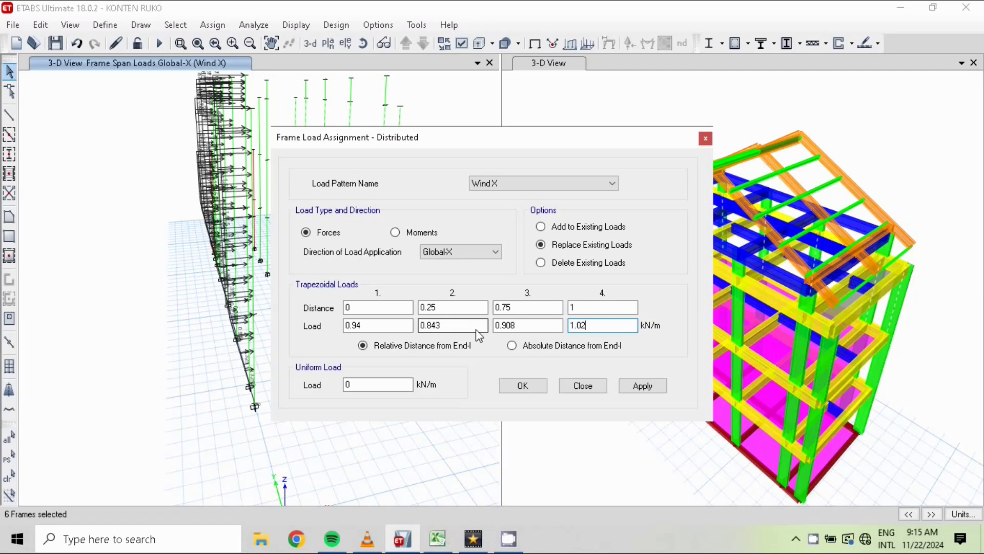
Set the third-storey load at relative distance 0.25 to 0.94+((1.02-0.94)*0.25), giving 0.96 kN/m
double_click(449, 326)
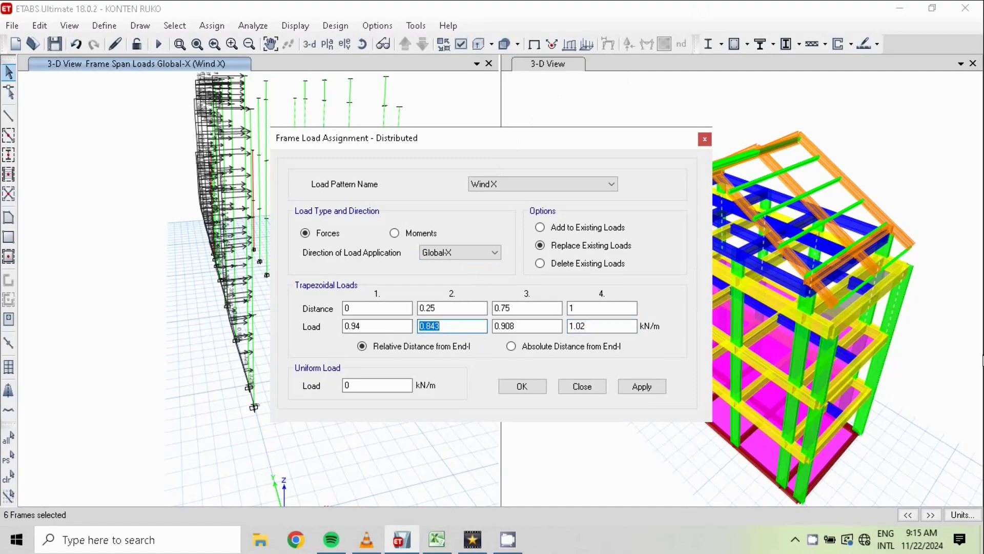
text(0.9)
text(4)
text(+)
text(()
text((1.02)
text(-0.9)
text(4)
text()*)
text(0.2)
text(5)
text())
key(Return)
Set the load at distance 0.75 to 0.94+((1.02-0.94)*0.75), giving 1 kN/m, and assign the load to the third-storey columns
click(521, 329)
text(0.94)
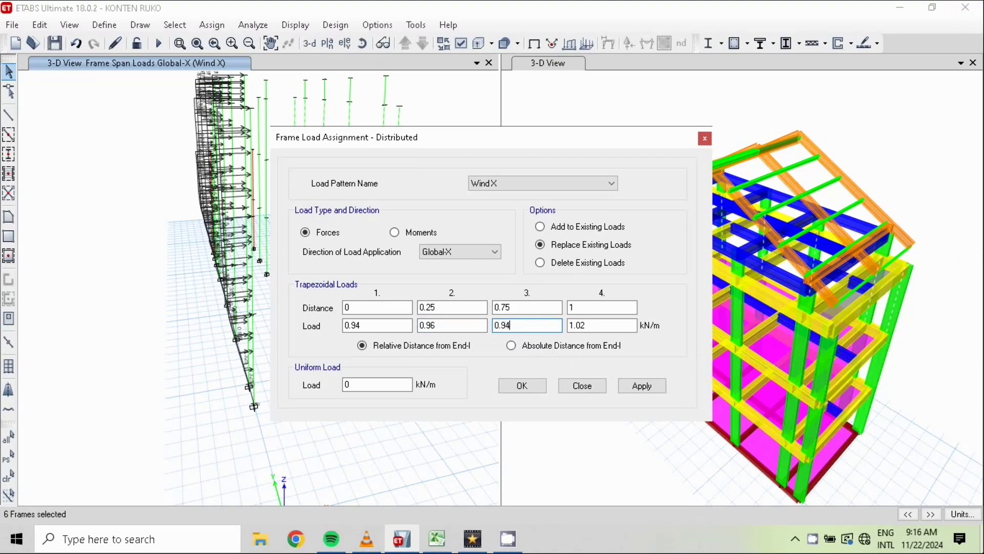
text(+((1.02-0.94)*0.75))
key(Return)
click(523, 388)
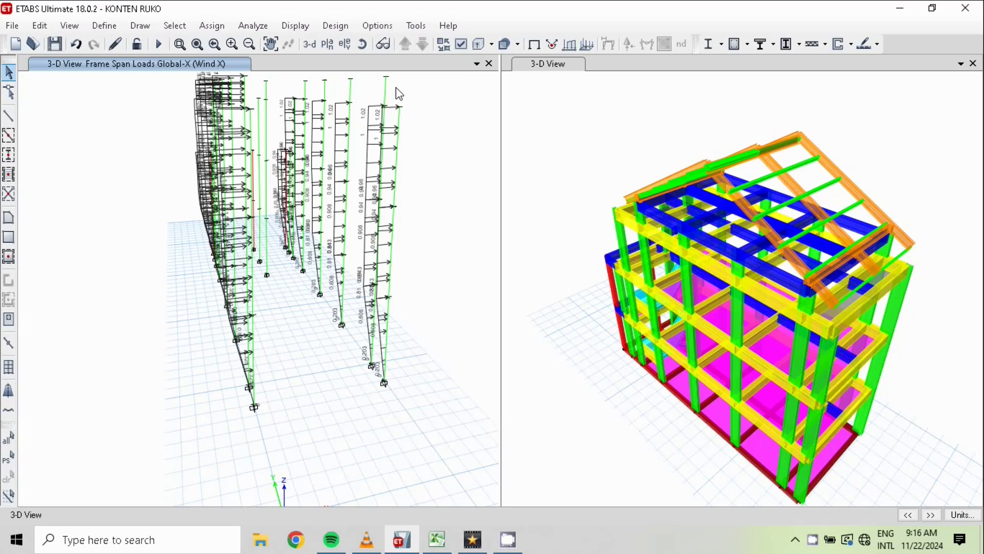
Select the four topmost suction-side columns and set 1.02 kN/m at distance 0 and 1.04 kN/m at distance 1, per the Excel table
drag(396, 87, 353, 83)
drag(314, 88, 291, 89)
click(229, 26)
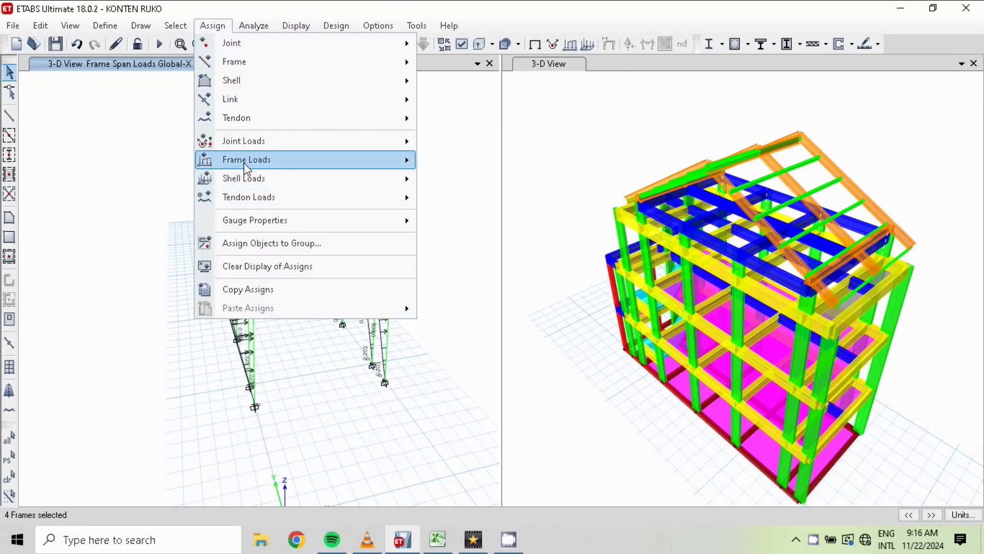
mouse_move(248, 169)
click(451, 177)
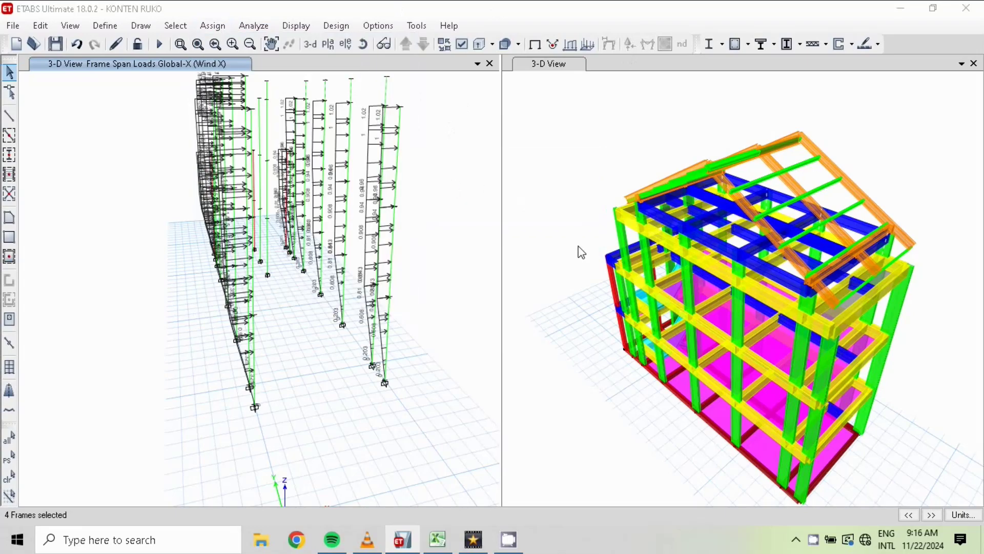
drag(382, 328, 277, 326)
text(1.02)
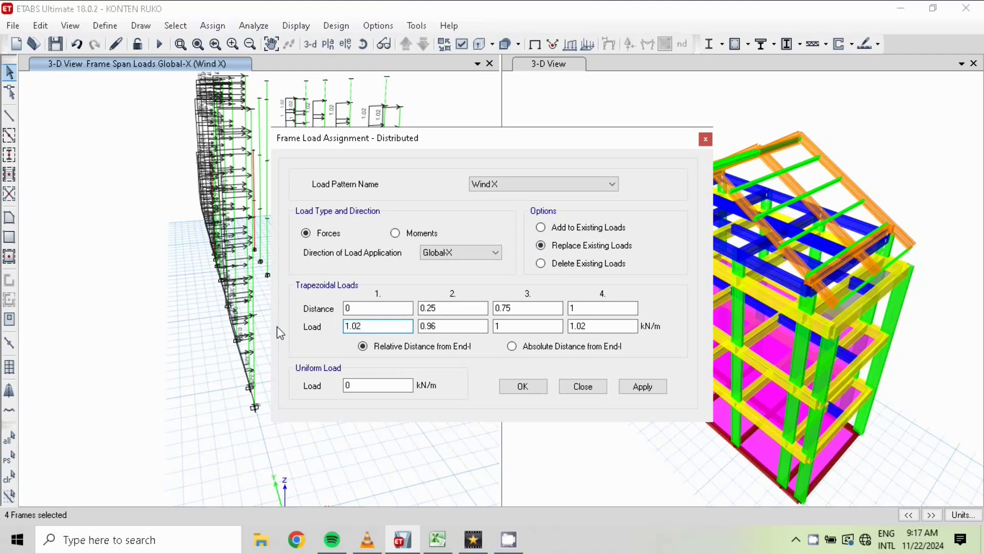
click(597, 329)
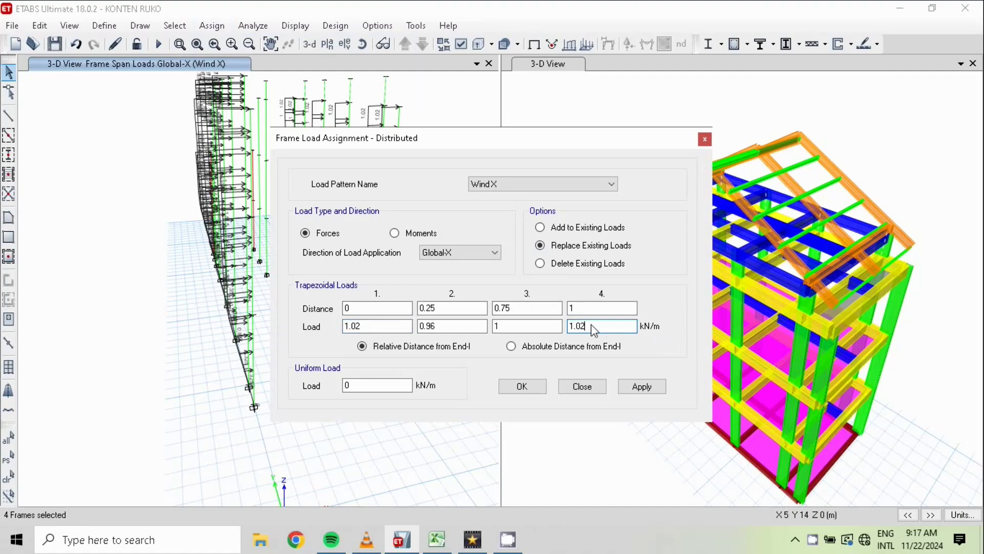
double_click(595, 331)
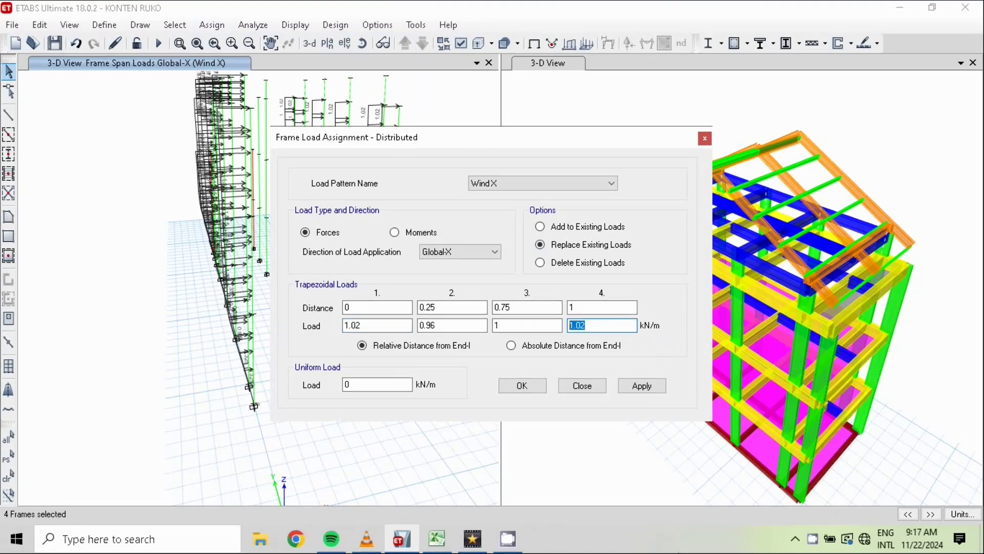
click(432, 544)
click(437, 540)
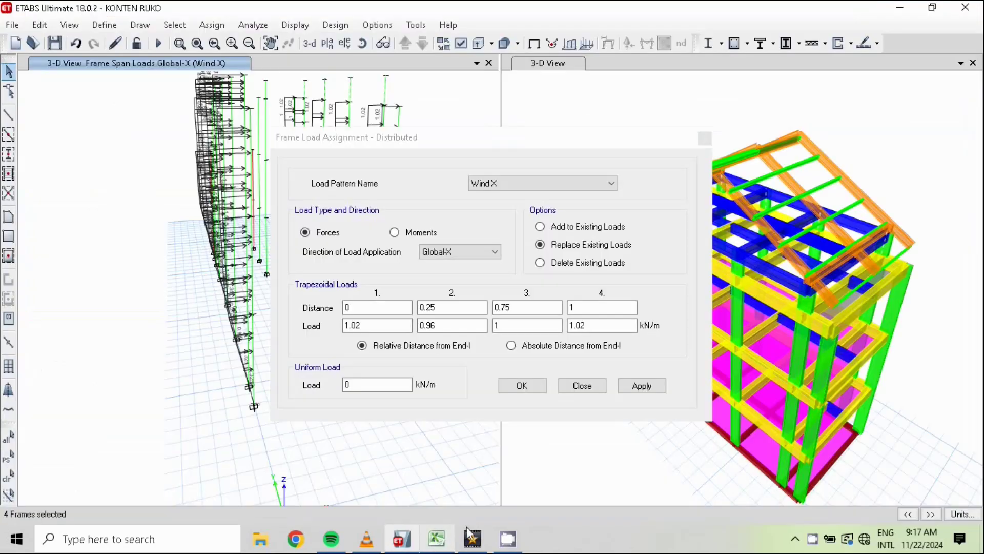
click(590, 326)
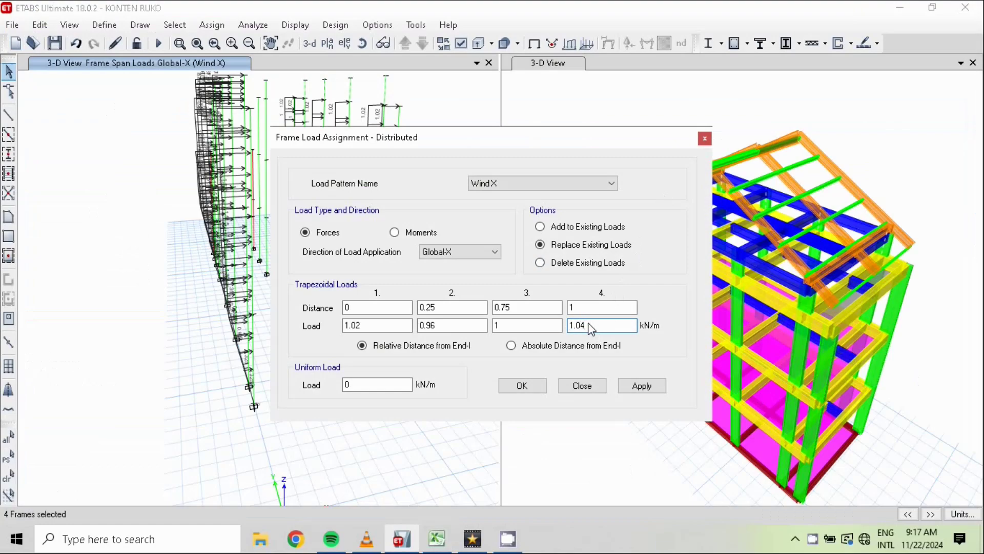
Set the topmost columns' load at relative distance 0.25 to 1.02+((1.04-1.02)*0.25), giving 1.025 kN/m
double_click(447, 326)
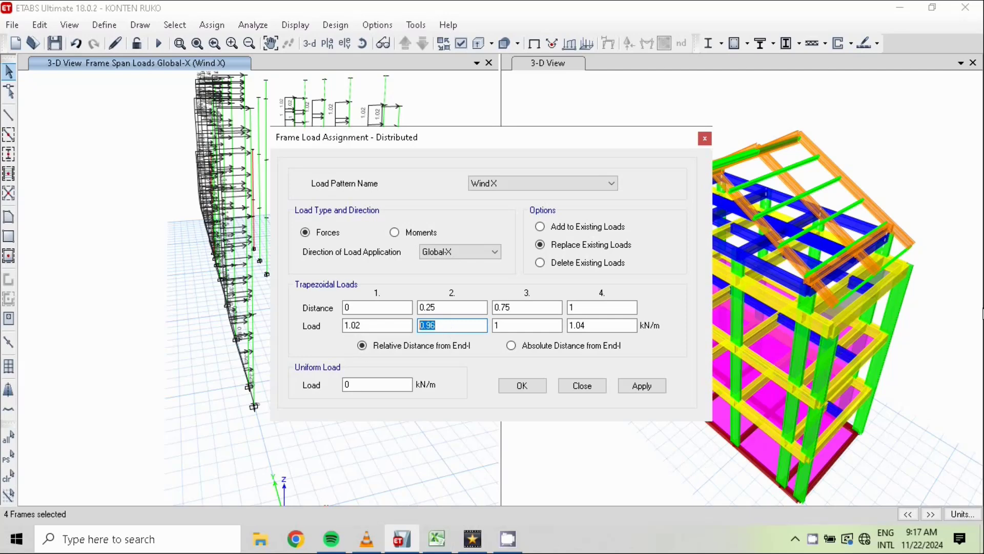
text(1.02)
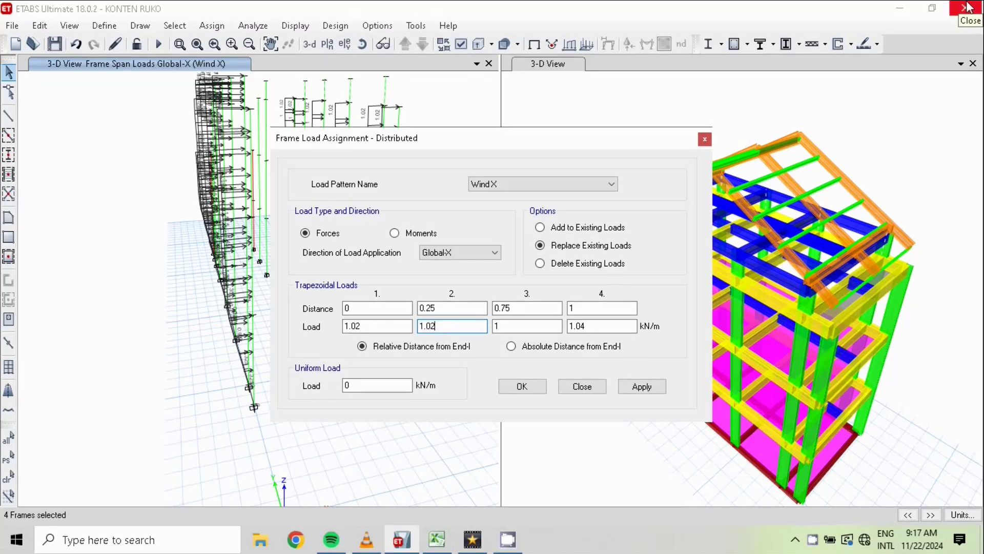
text(+((1.04-1.02)
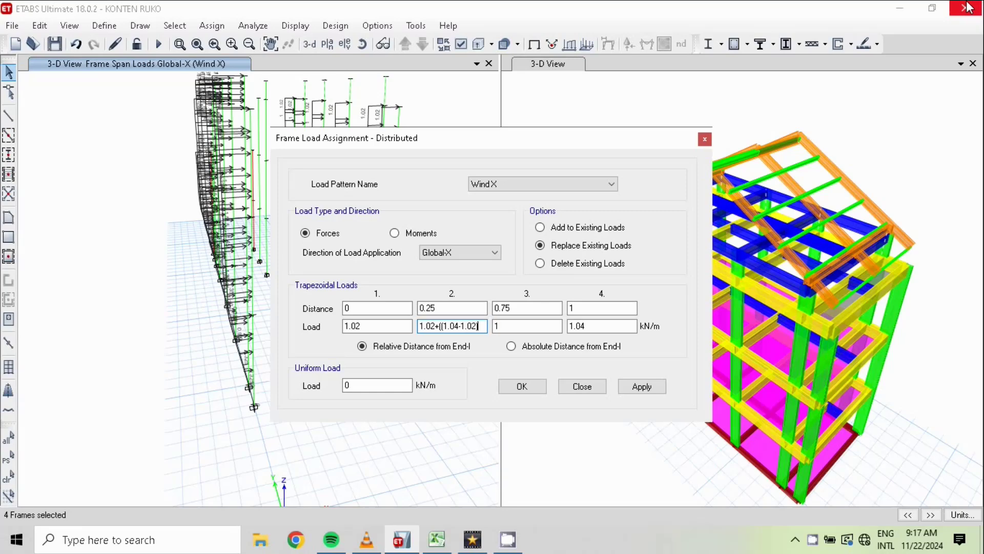
text(.25))
key(Return)
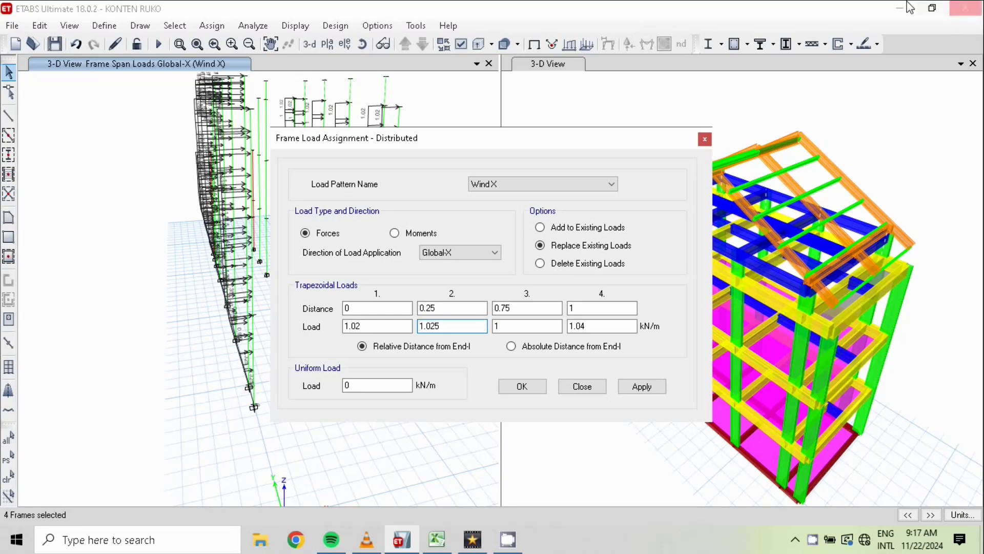
Set the topmost columns' load at relative distance 0.75 to 1.02+((1.04-1.02)*0.75), giving 1.035 kN/m
click(509, 330)
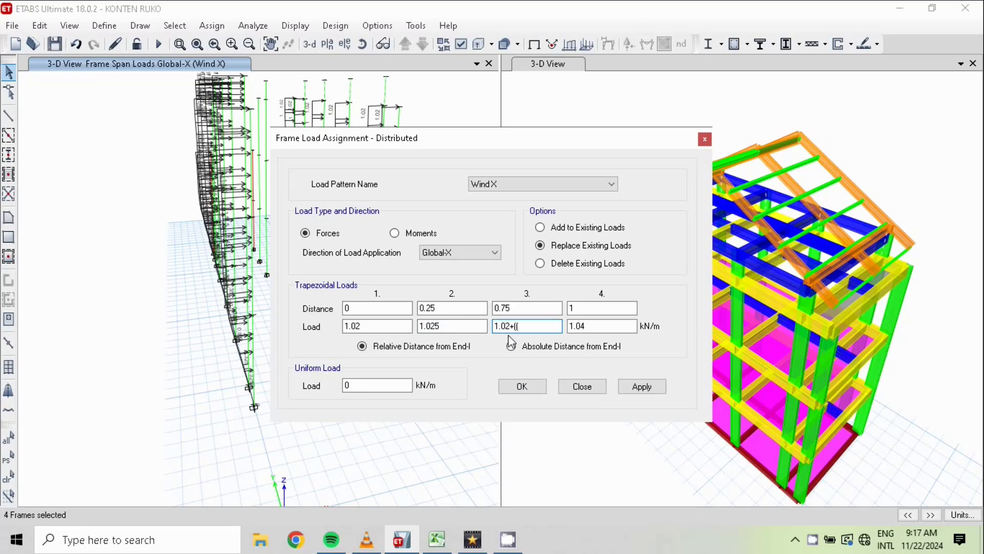
text(1.04-1.02)*0.75))
key(Return)
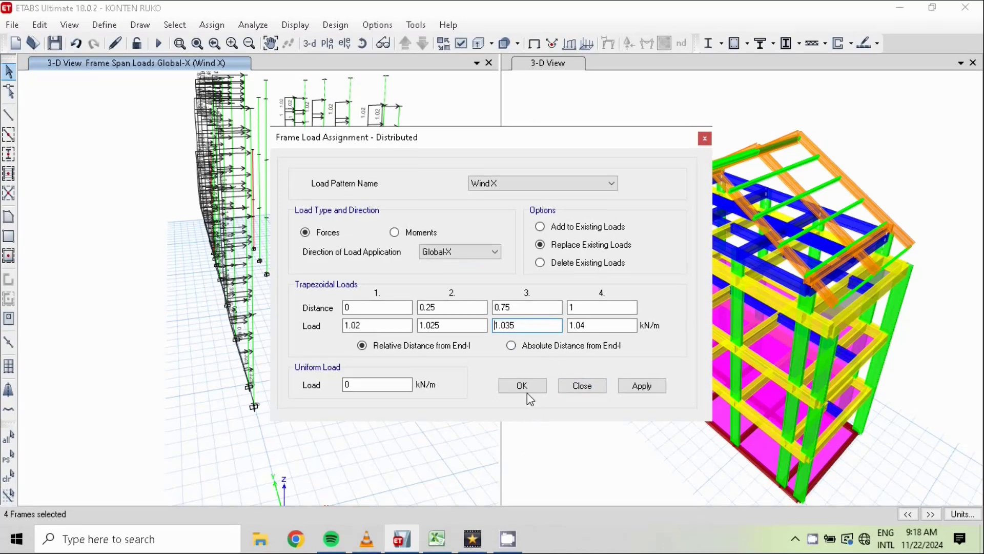
Assign the Wind X load to the topmost suction-side columns and turn off the frame load display in the column view
click(526, 387)
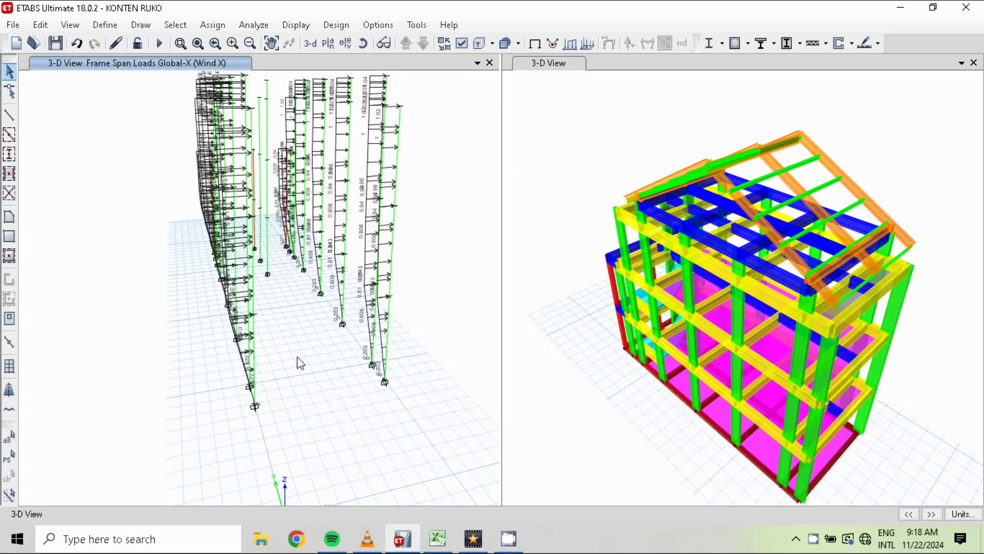
click(363, 43)
drag(457, 367, 354, 376)
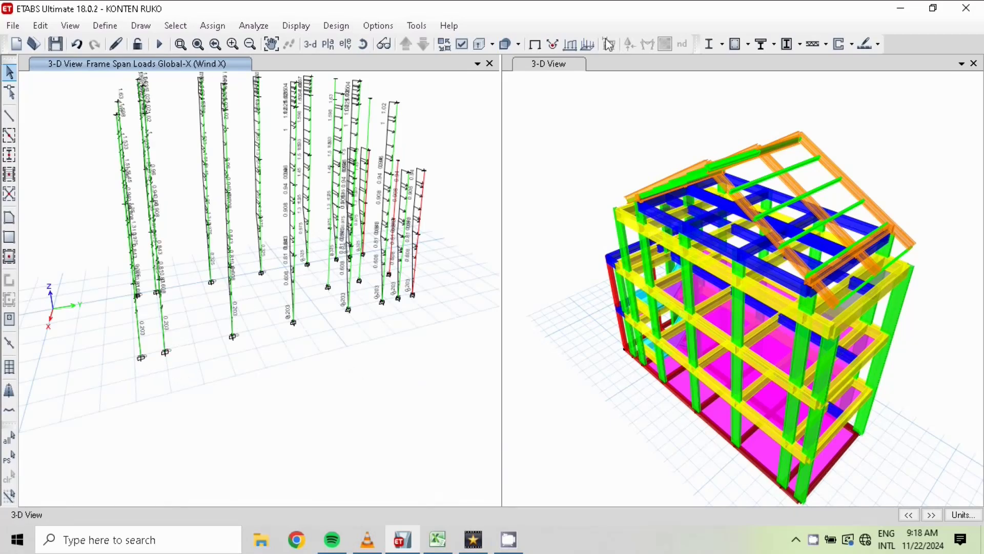
click(536, 45)
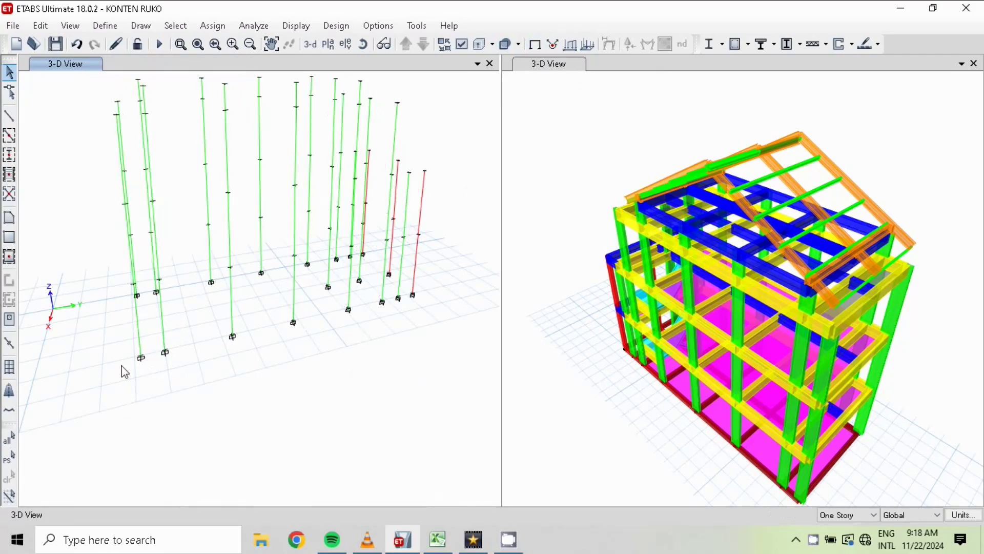
Select the two first-storey corner columns on the windward end of the building for the Y-direction wind
click(363, 44)
drag(214, 439, 232, 433)
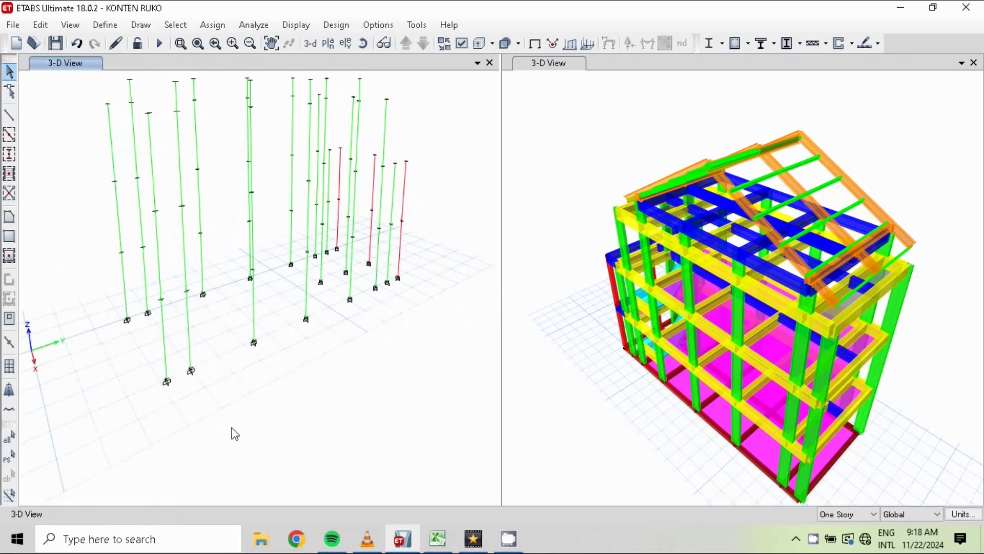
click(147, 319)
click(129, 286)
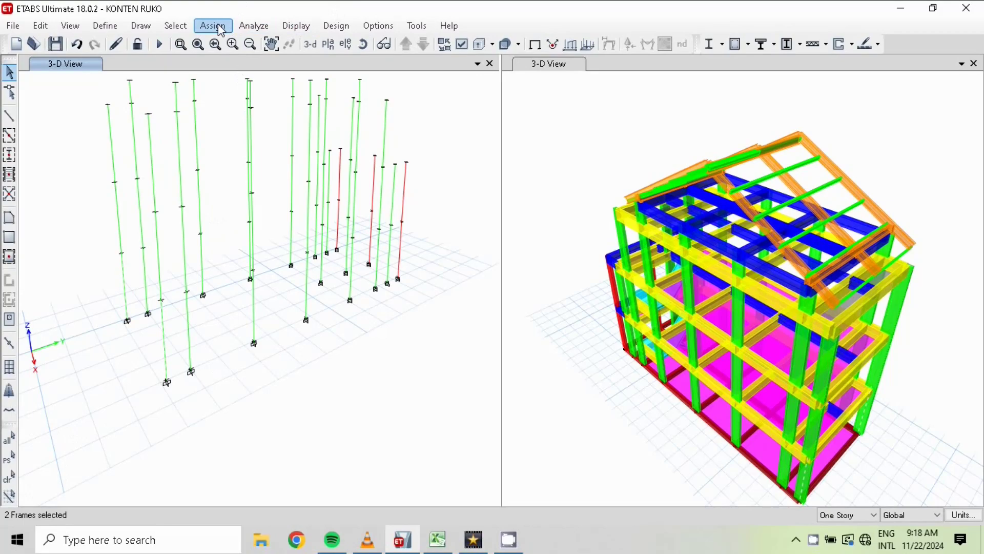
Consult the Y-direction wall wind table in Excel, and in ETABS set the distributed frame load to pattern Wind Y, direction Global-Y
click(438, 540)
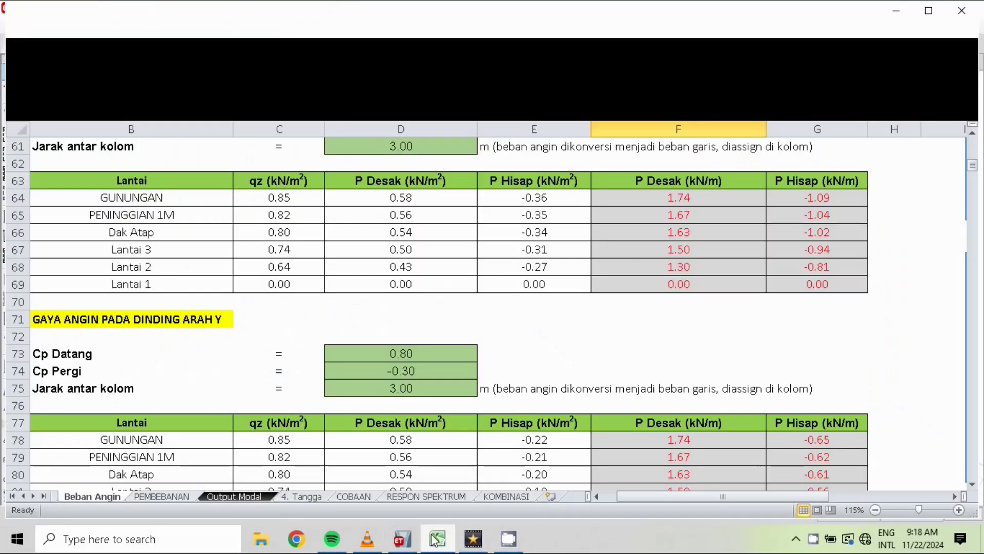
scroll(699, 333, down, 3)
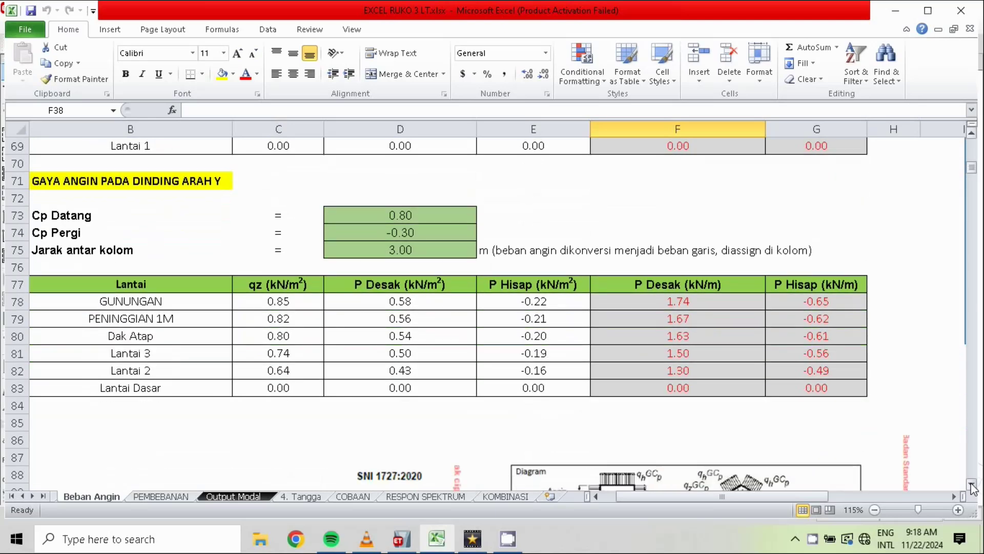
double_click(972, 134)
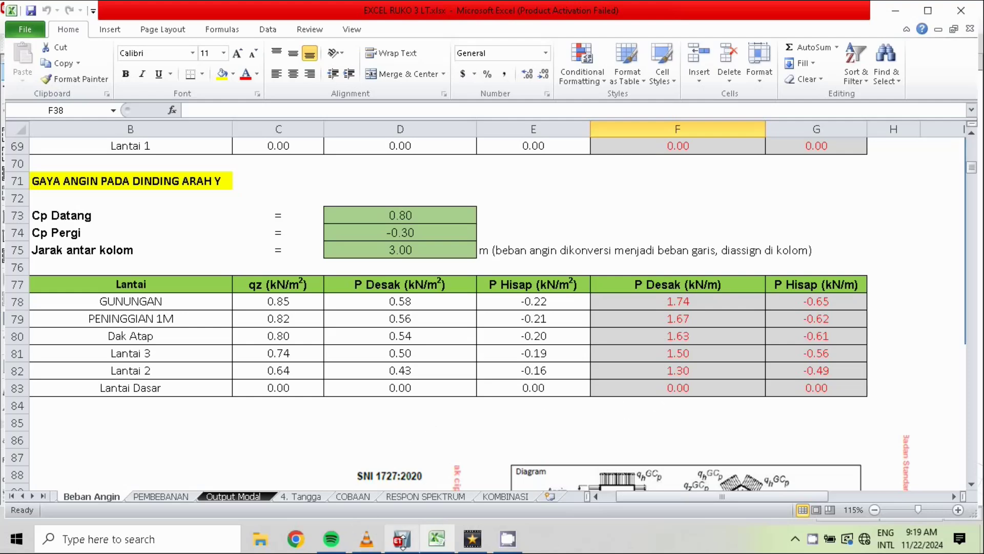
click(402, 541)
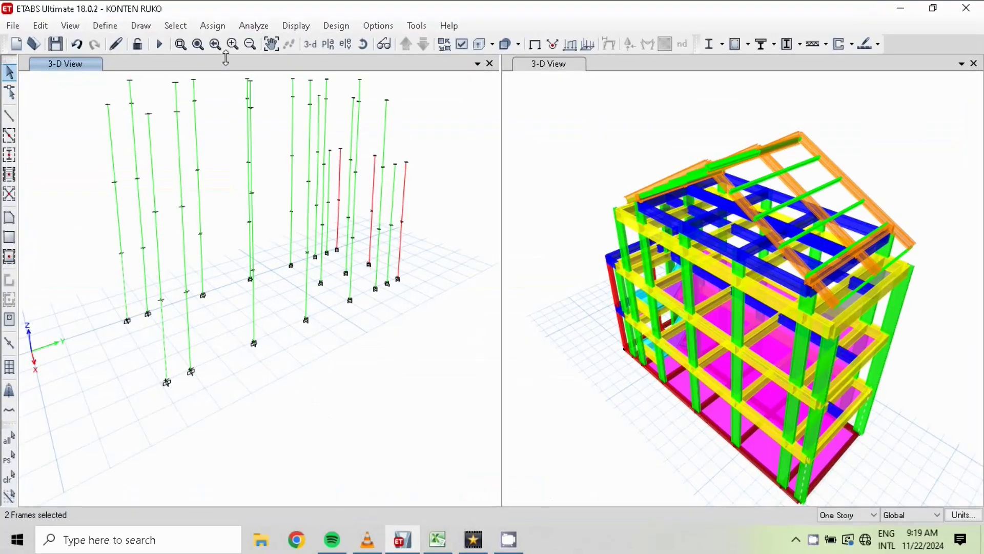
click(213, 26)
mouse_move(238, 160)
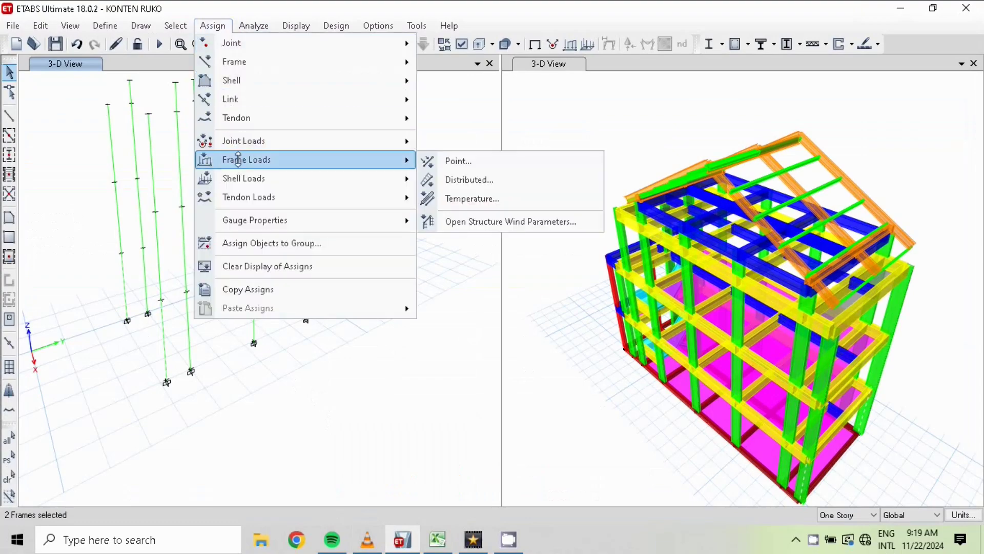
click(514, 179)
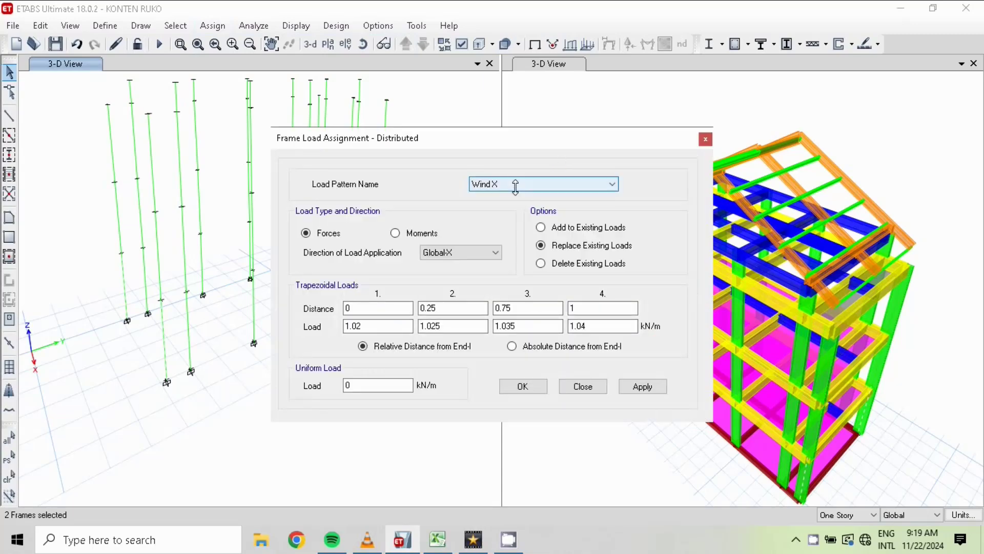
click(516, 185)
click(504, 281)
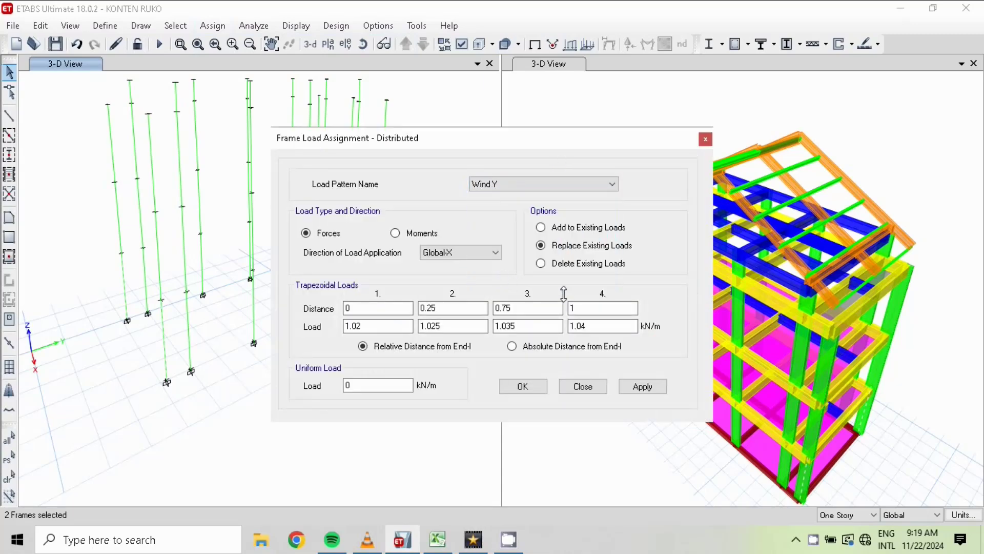
click(486, 252)
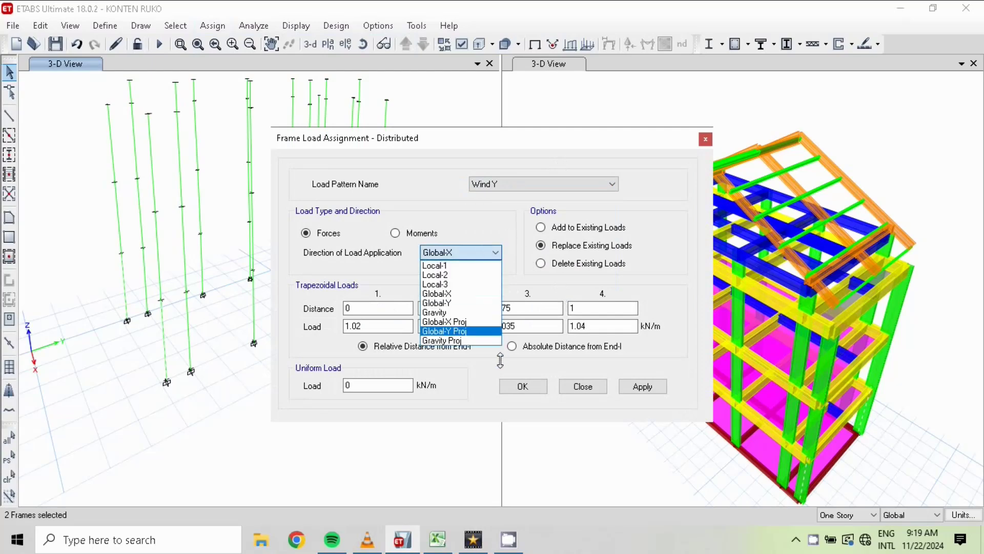
click(469, 302)
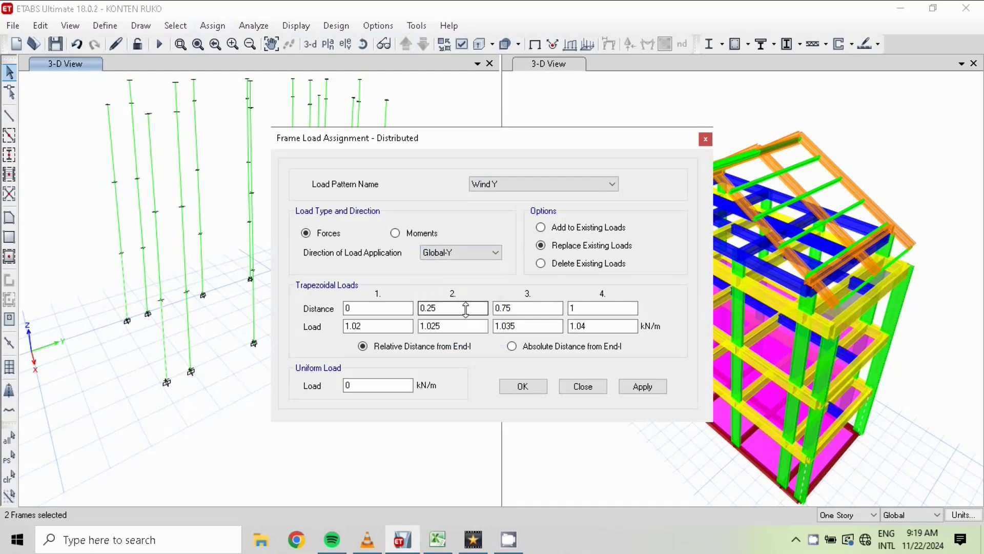
Set the first-storey columns' trapezoidal load to 0 kN/m at distance 0 and 1.3 kN/m at distance 1, checked against the Excel table
drag(372, 328, 279, 322)
text(0)
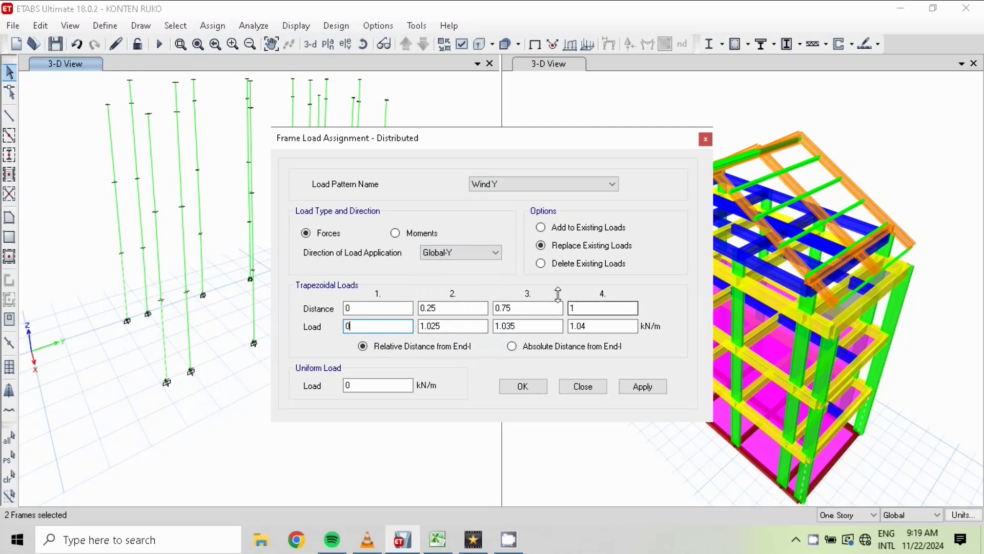
click(585, 326)
drag(585, 326, 547, 326)
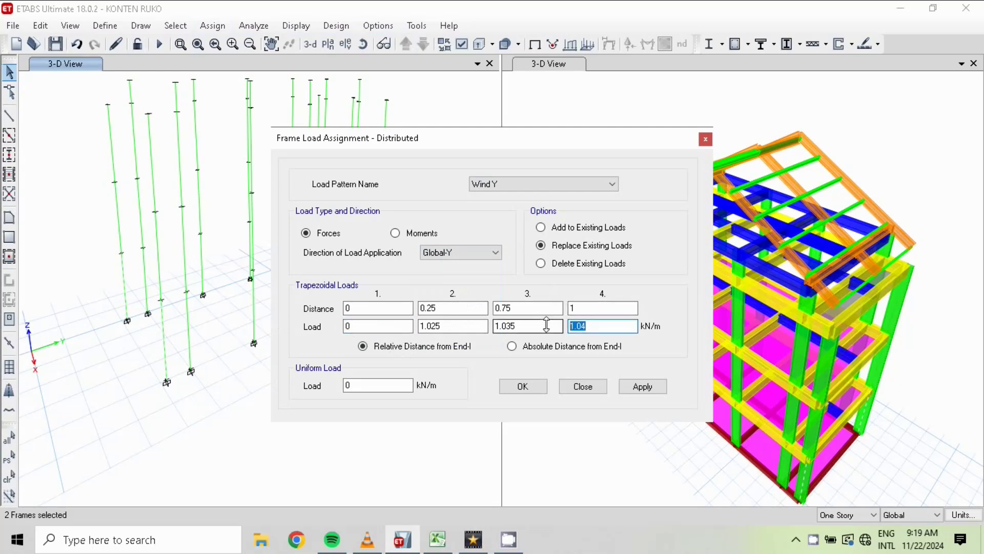
text(1)
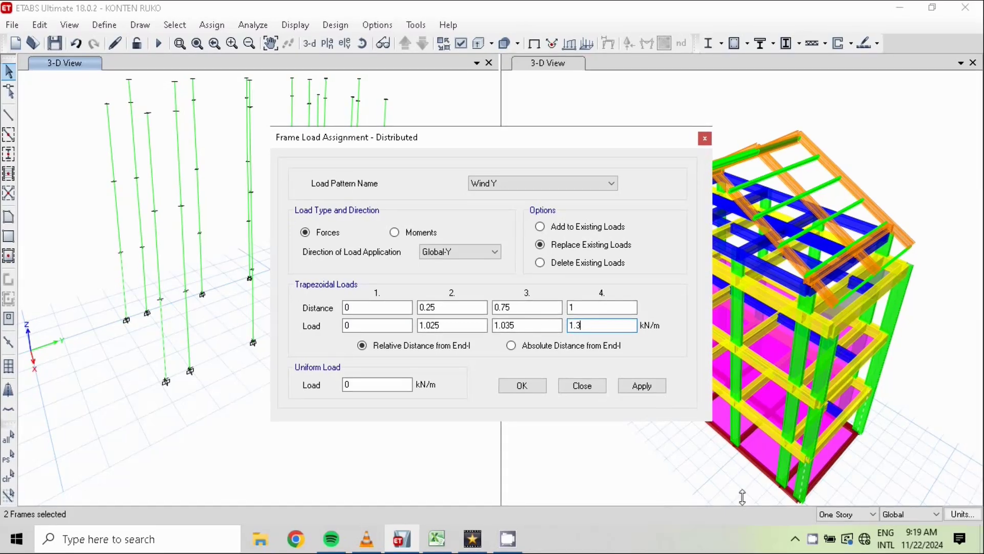
click(437, 538)
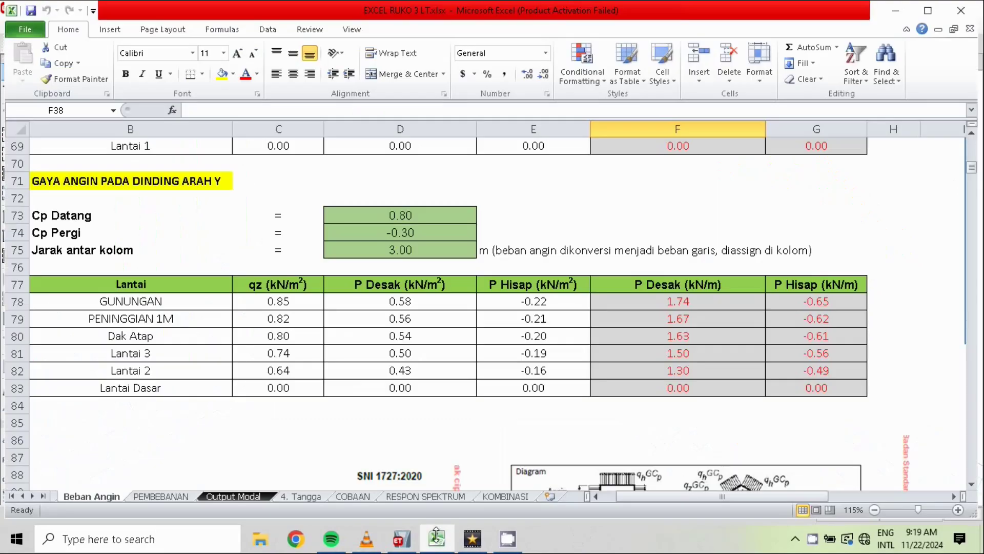
click(436, 535)
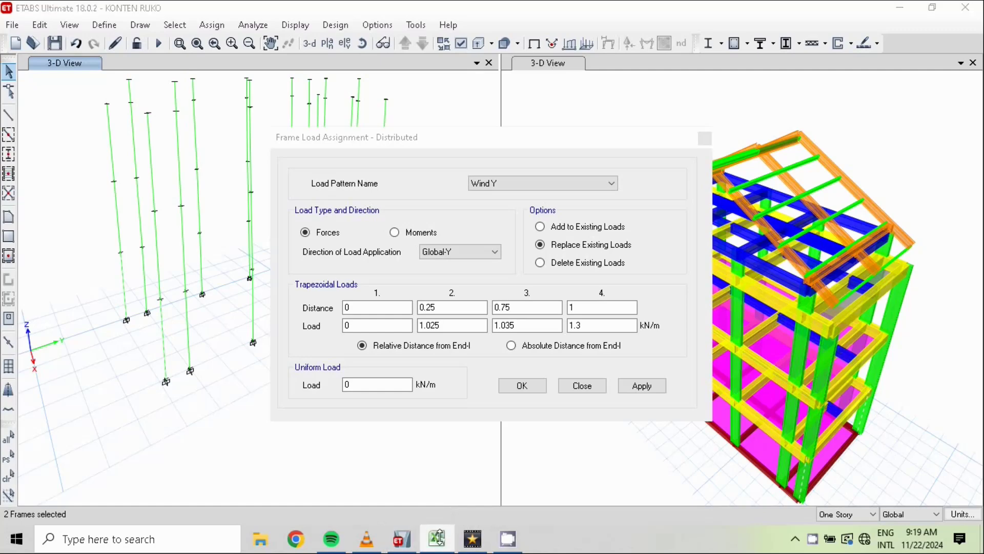
click(437, 538)
click(437, 537)
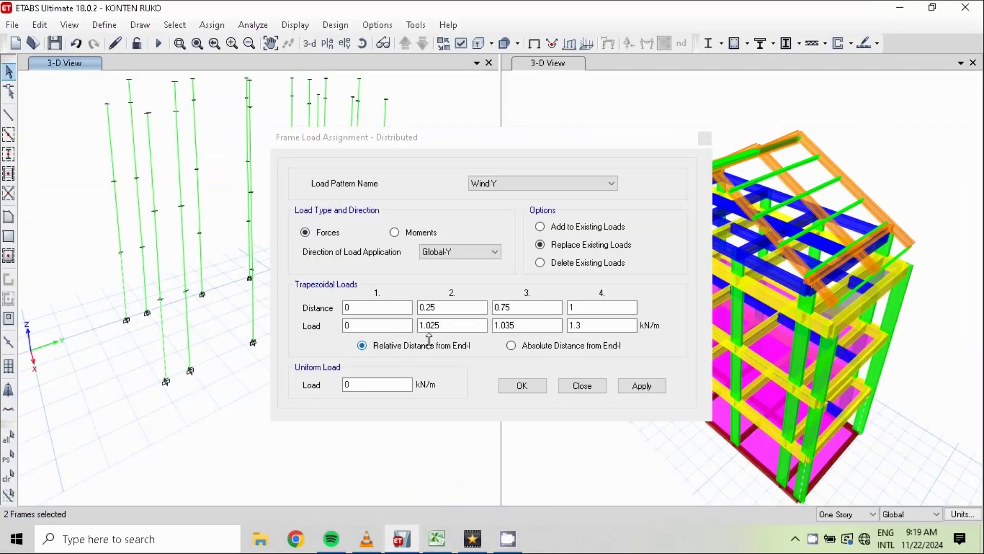
Set the loads at distances 0.25 and 0.75 to 0.25*1.3 and 0.75*1.3, giving 0.325 and 0.975 kN/m, and assign them to the first-storey columns
drag(456, 327, 357, 338)
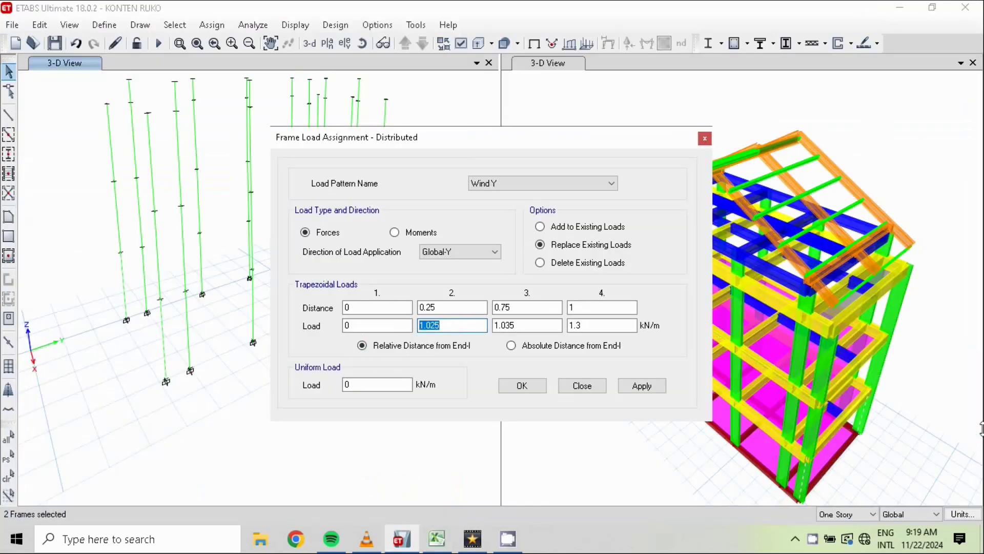
text(0.25*1.3)
key(Return)
double_click(520, 325)
text(0)
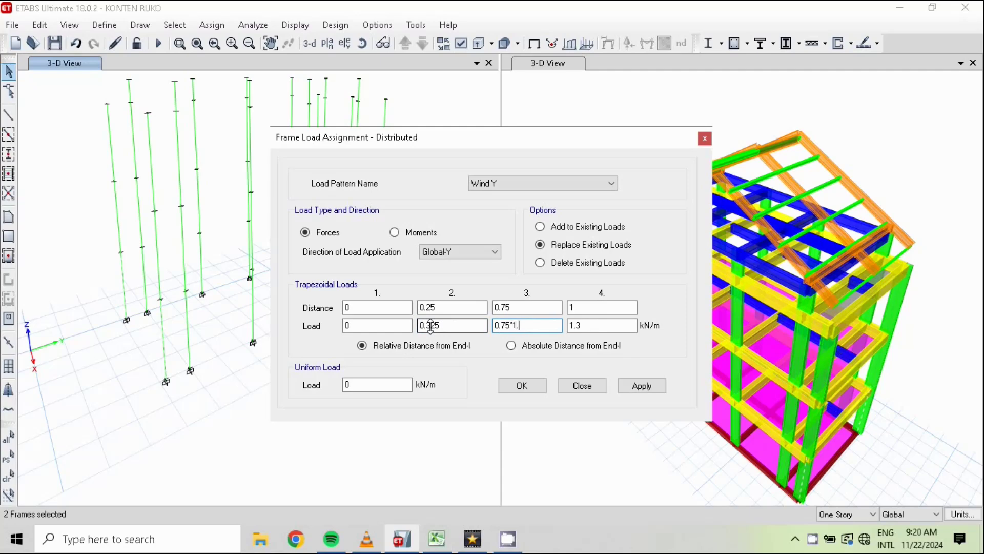
key(Return)
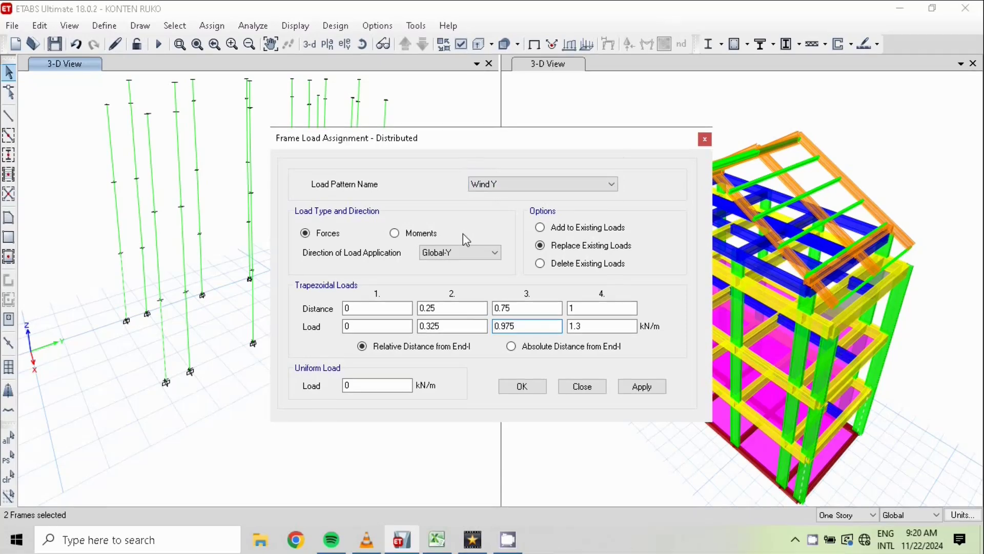
click(525, 388)
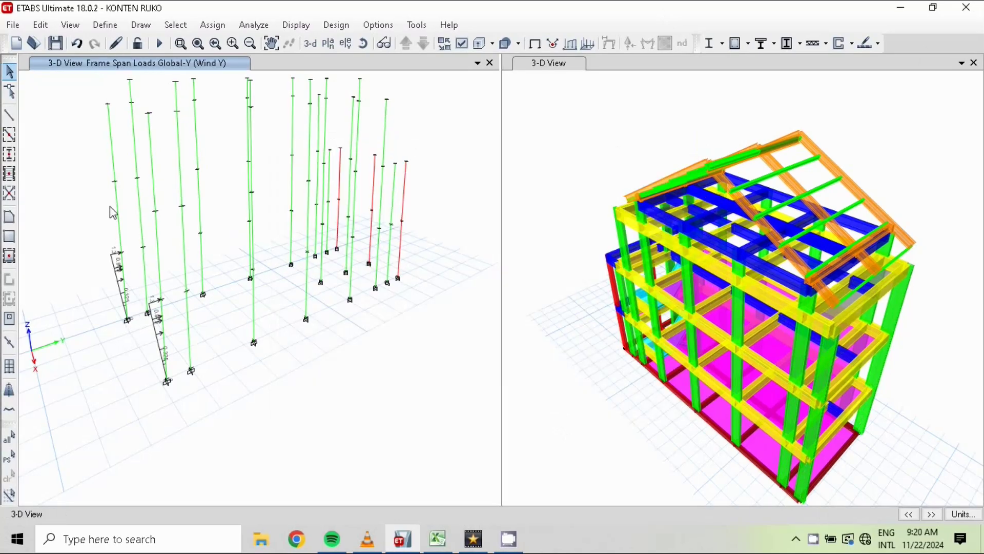
Select the two second-storey columns above and set their Wind Y load to 1.3 kN/m at distance 0 and 1.5 kN/m at distance 1, per Excel
click(117, 218)
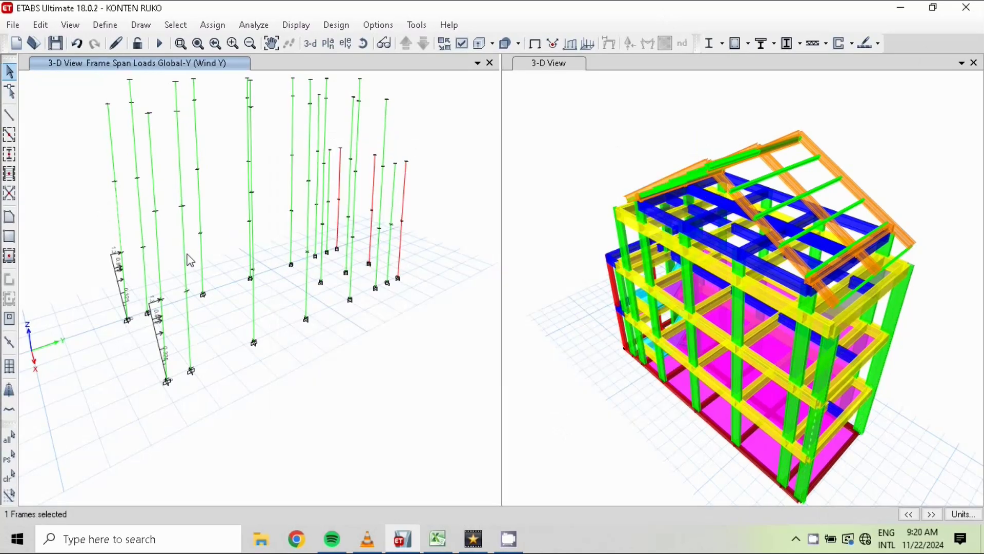
click(156, 255)
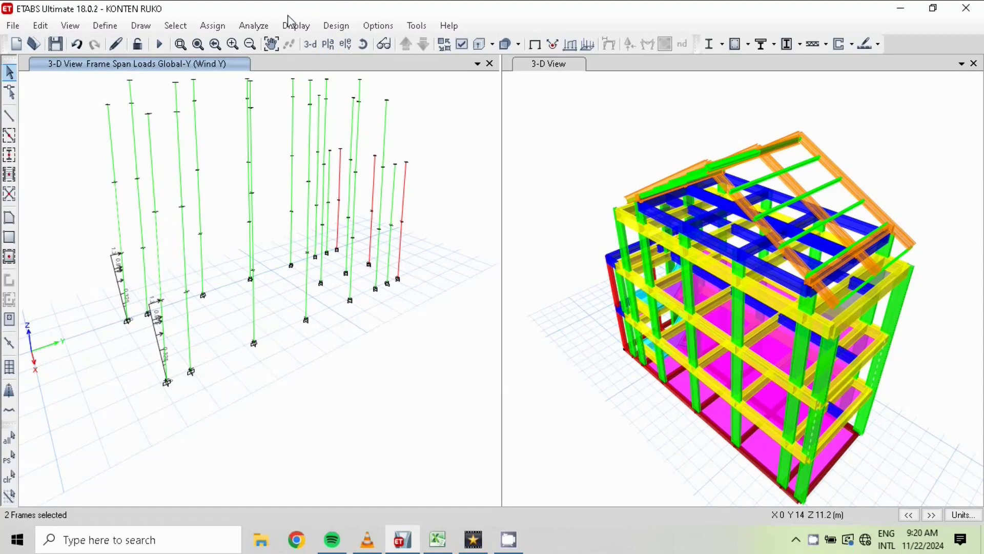
click(213, 25)
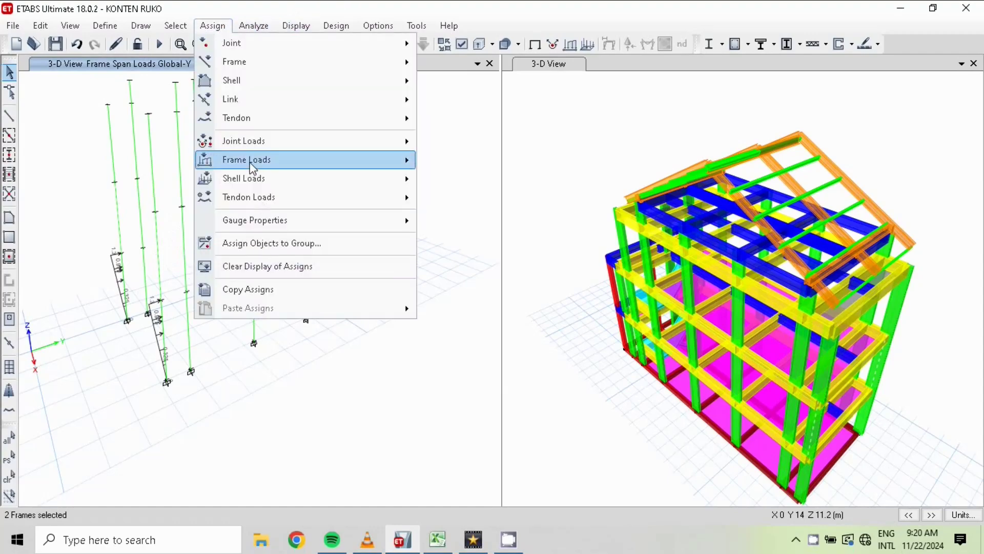
mouse_move(252, 163)
click(534, 180)
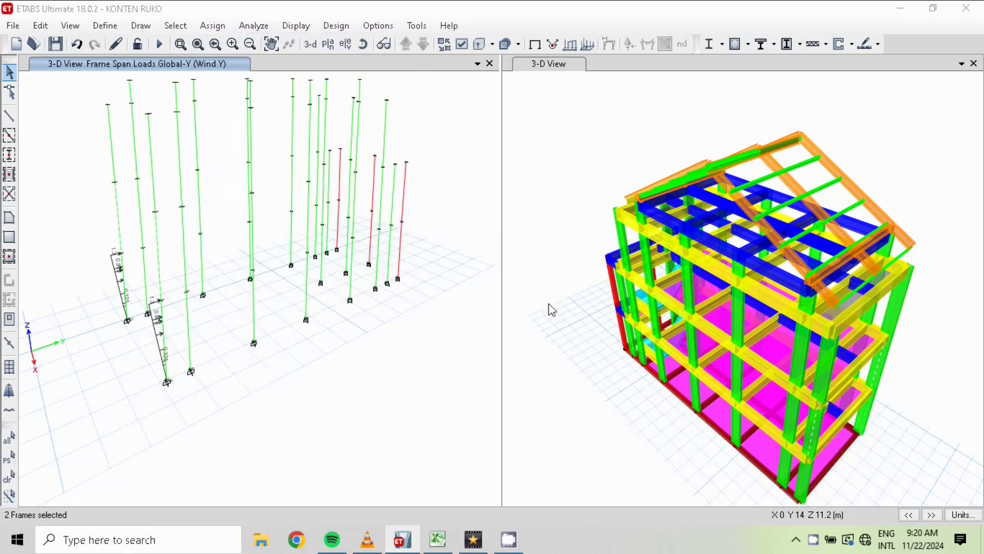
double_click(371, 324)
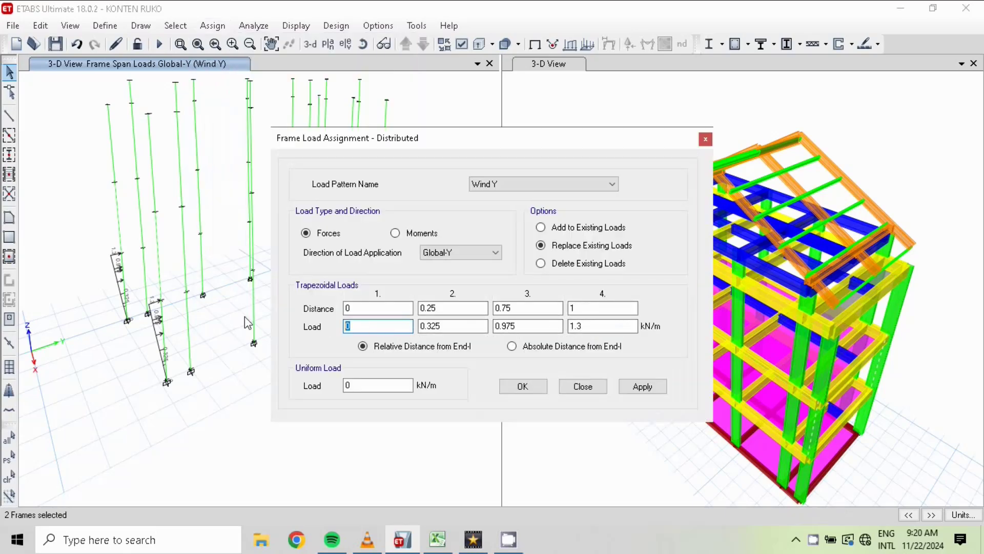
text(1.3)
click(437, 541)
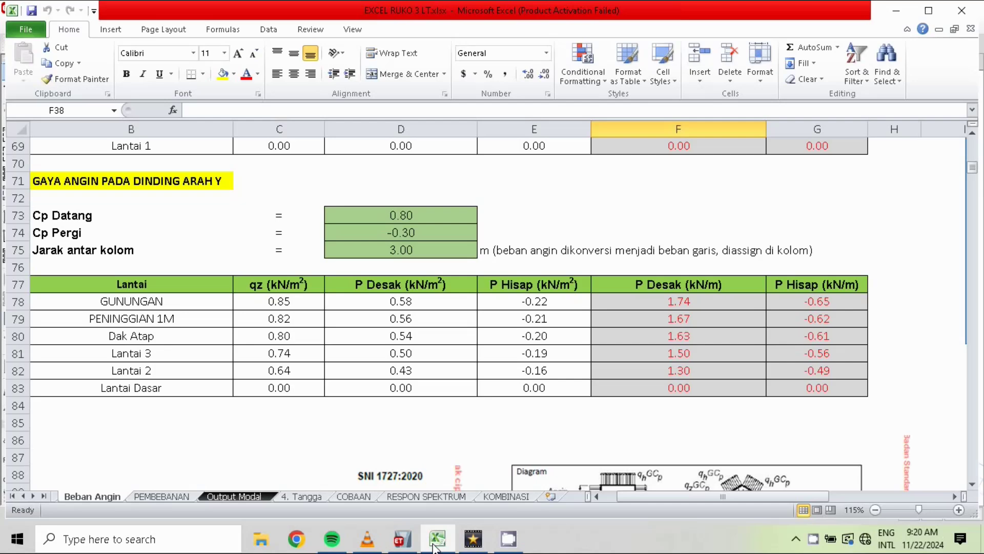
click(434, 546)
double_click(587, 324)
text(1.3)
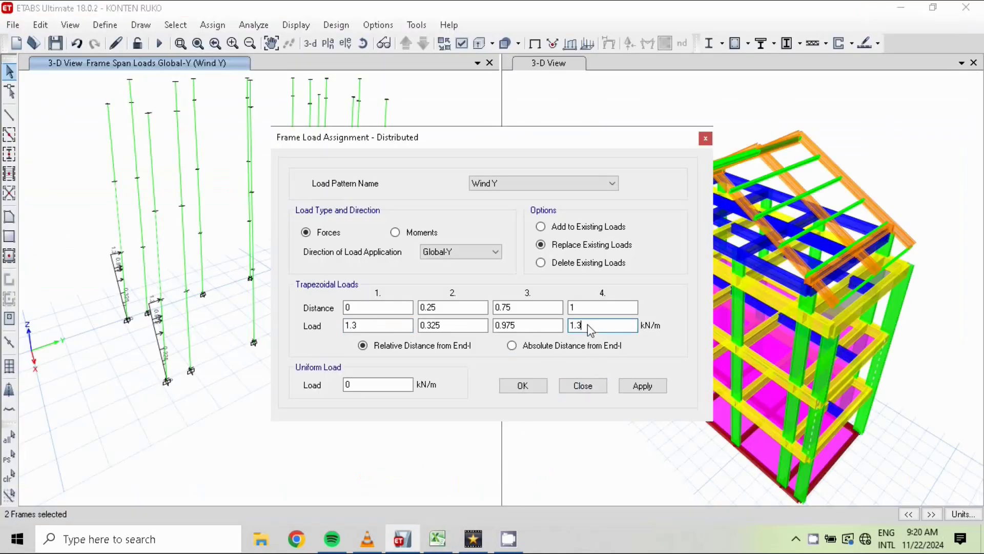
key(BackSpace)
text(5)
Set the second-storey columns' load at relative distance 0.25 to 1.3+((1.5-1.3)*0.25), giving 1.35 kN/m
double_click(461, 326)
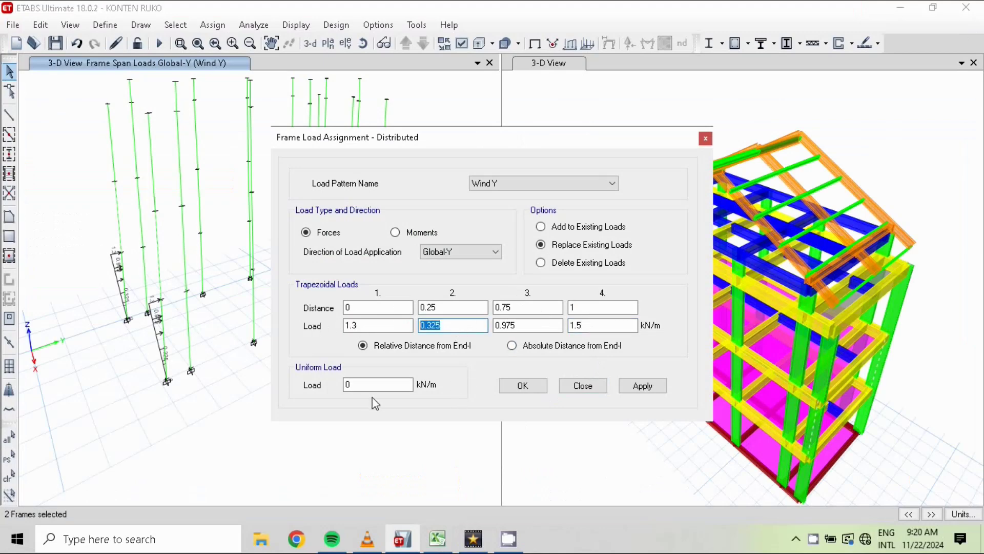
text(1.3+((1.5-1.3)*0.25))
key(Return)
key(Tab)
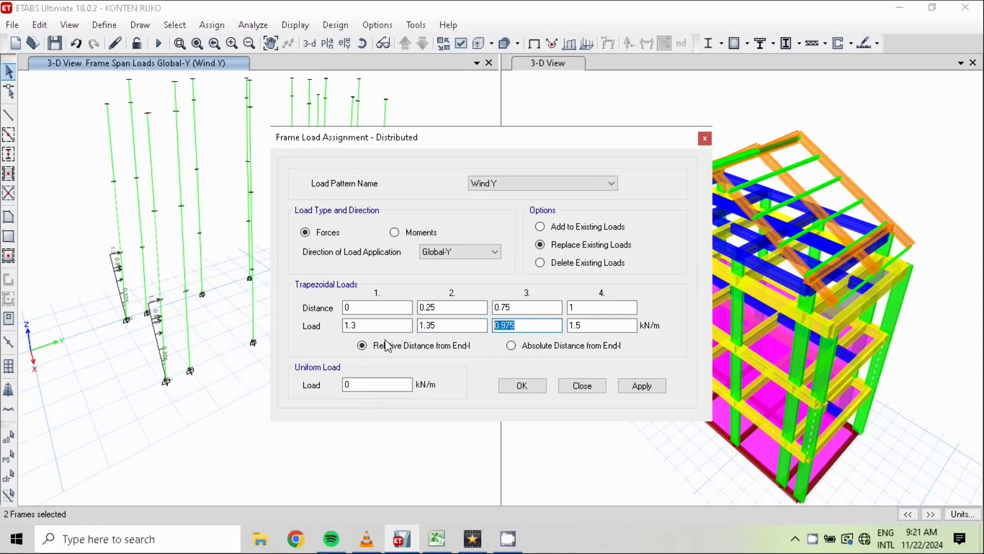
Set the second-storey columns' load at relative distance 0.75 to 1.3+((1.5-1.3)*0.75), giving 1.45 kN/m
text(1.3)
text(4)
text((()
text(1.5)
text(-1.3)
text()*)
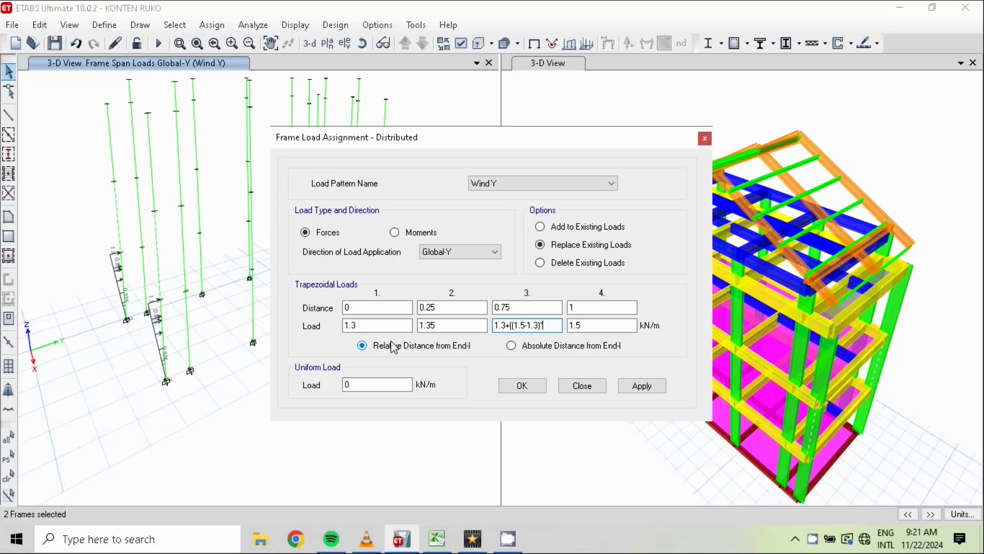
text(0.75)
text())
key(Return)
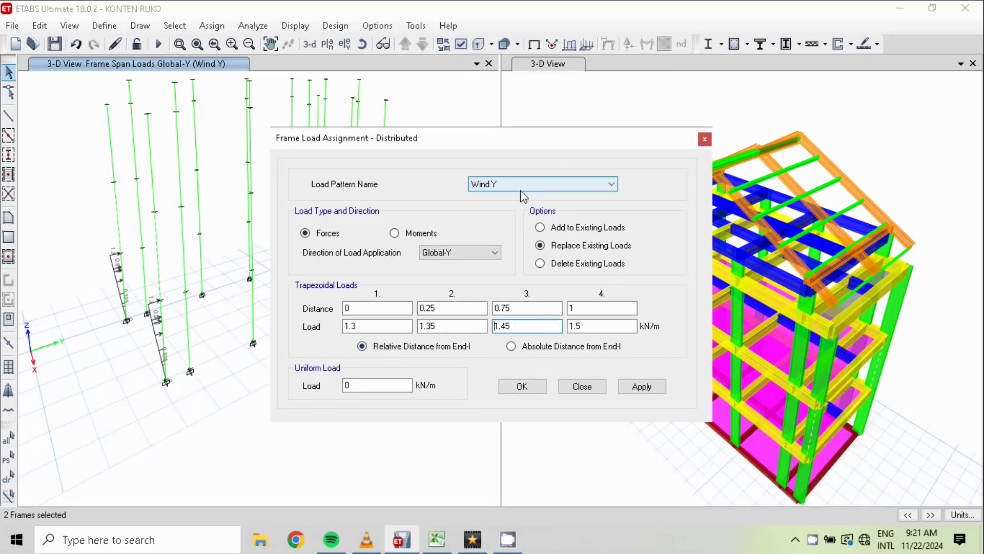
Assign the second-storey columns' Wind Y load and open the distributed frame load assignment for the two third-storey columns above
click(520, 387)
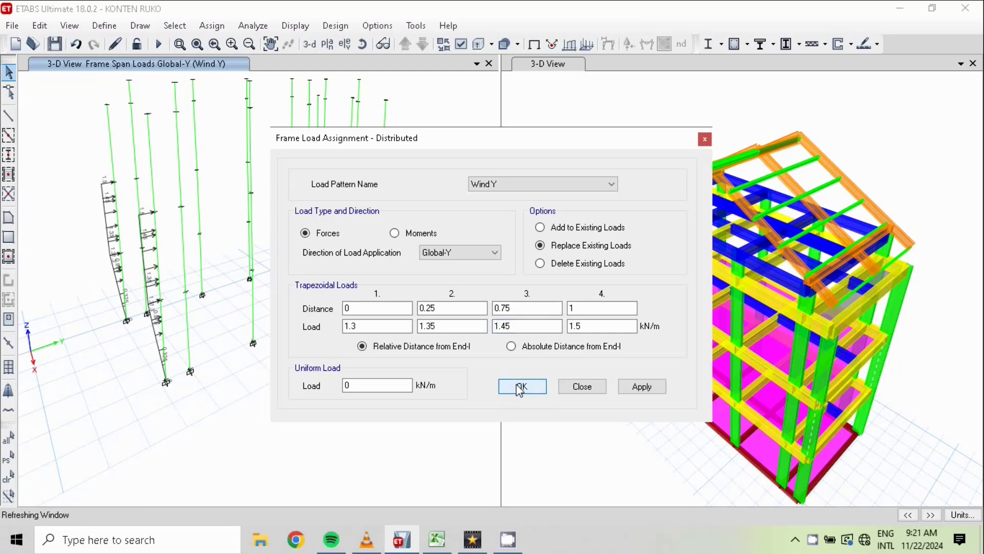
click(129, 153)
drag(121, 140, 93, 128)
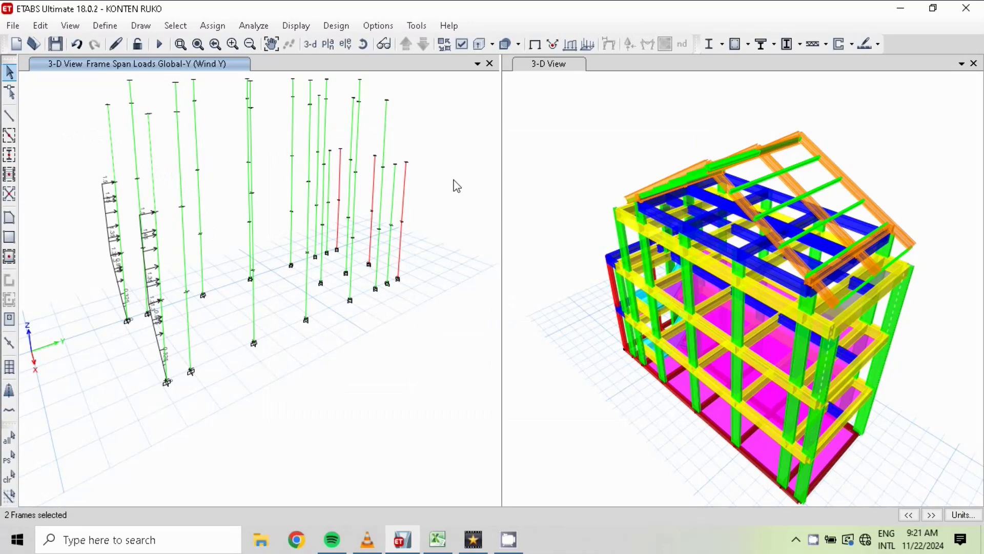
click(213, 26)
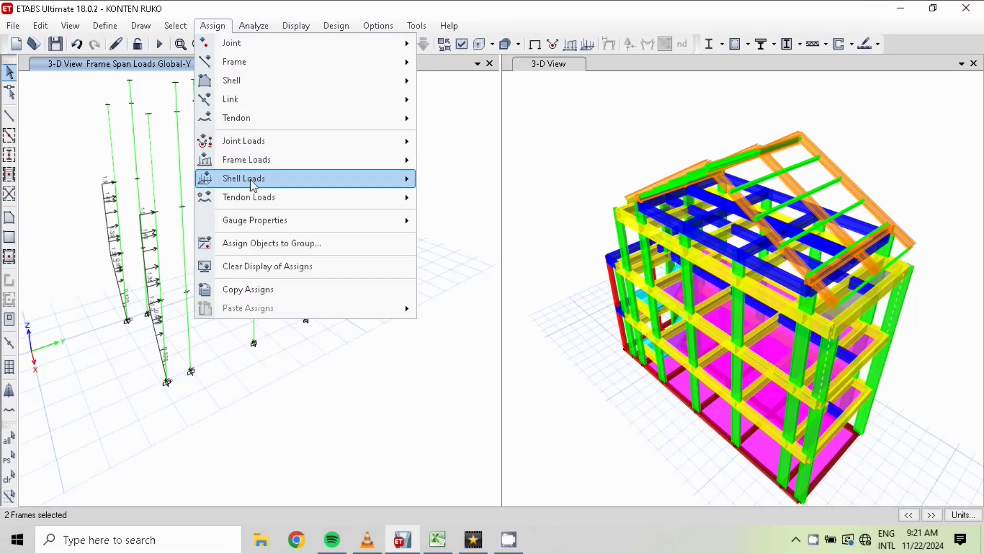
mouse_move(254, 161)
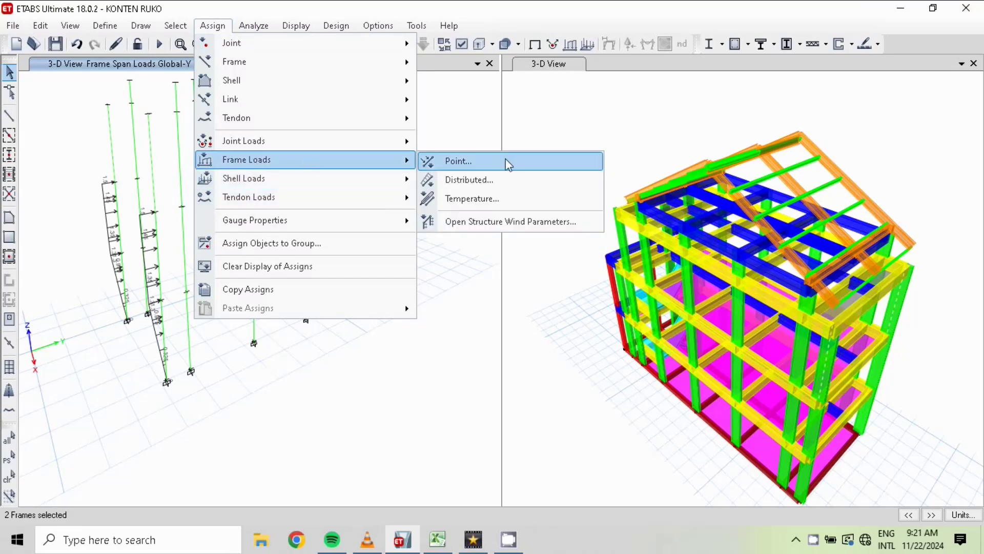
click(493, 183)
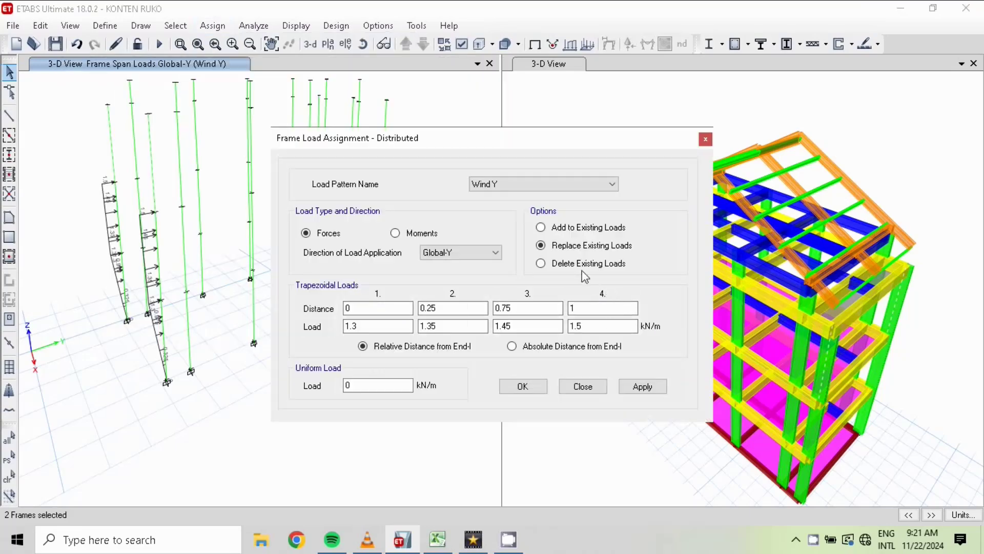
Set the third-storey columns' Wind Y load to 1.5 kN/m at distance 0 and 1.63 kN/m at distance 1, per Excel
click(385, 327)
key(BackSpace)
text(5)
click(452, 542)
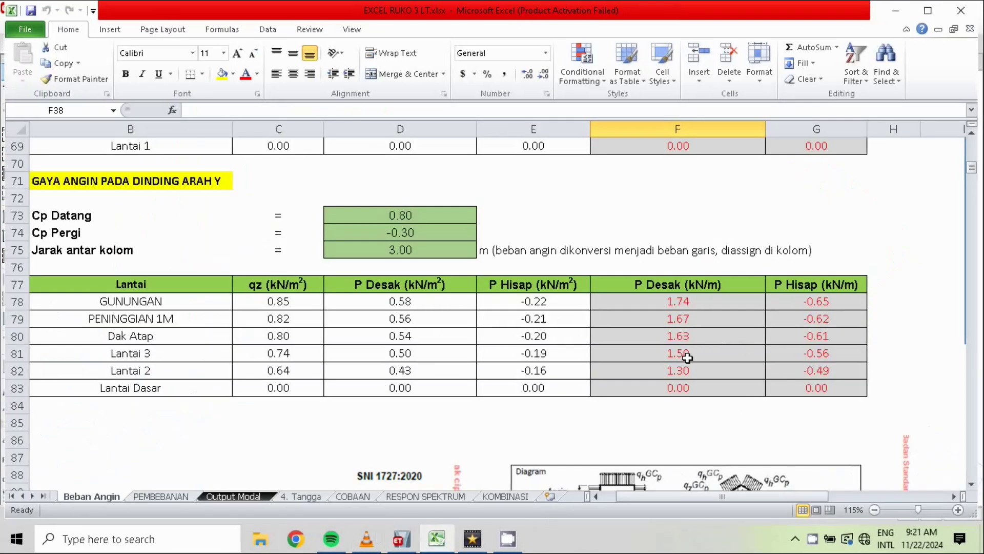
click(398, 539)
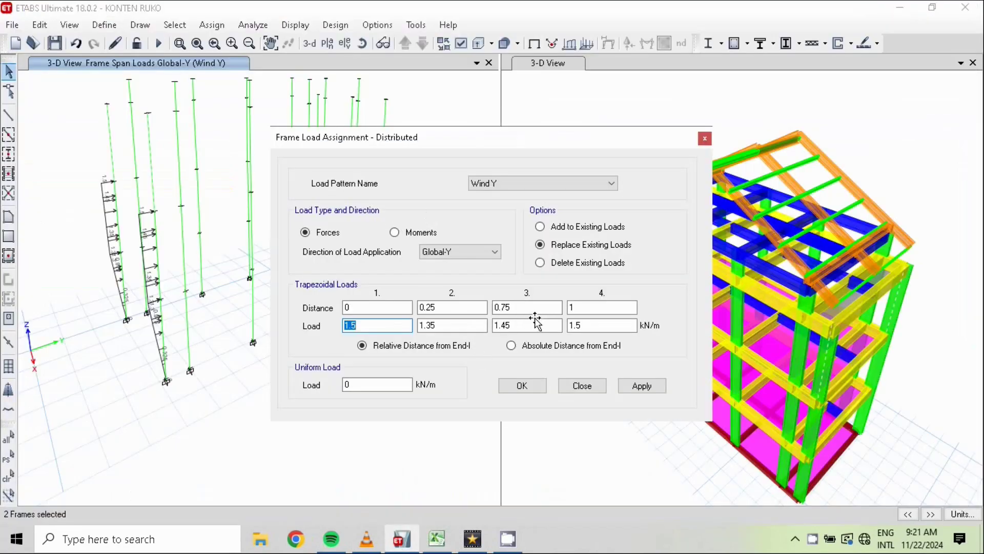
click(580, 325)
key(BackSpace)
text(63)
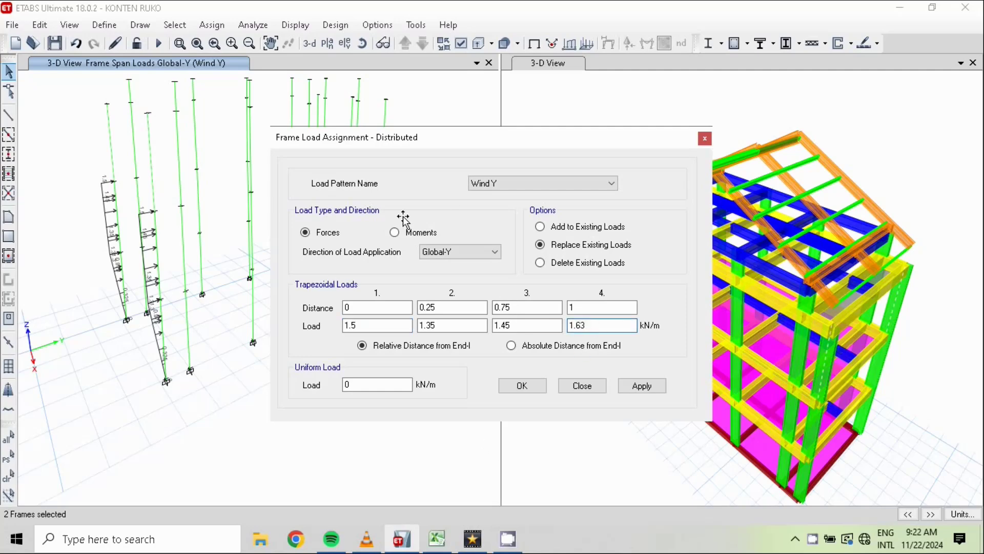
Set the third-storey columns' load at relative distance 0.25 to 1.5+((1.63-1.5)*0.25), giving 1.5325 kN/m
click(439, 327)
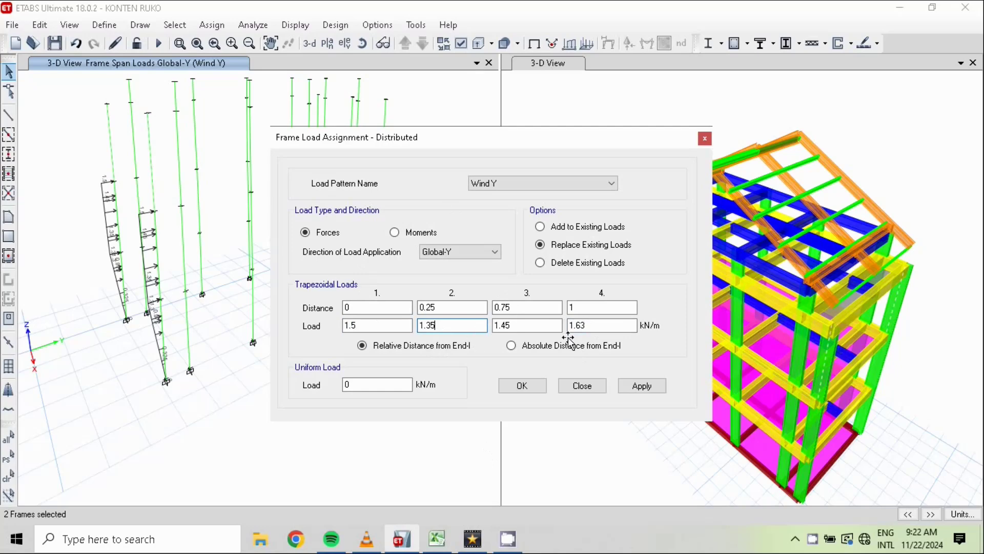
key(BackSpace)
key(BackSpace)
text(1.5)
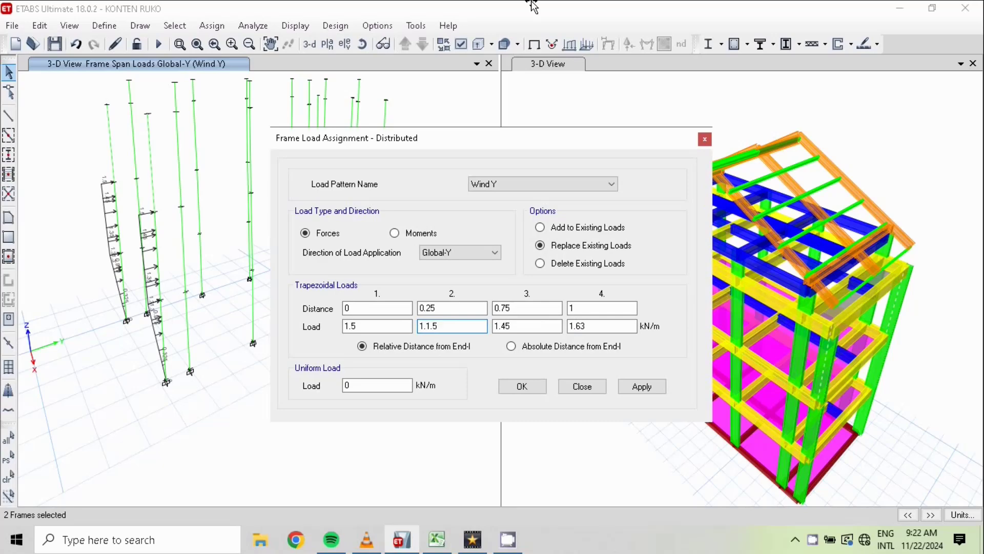
text(+()
key(BackSpace)
key(BackSpace)
key(BackSpace)
key(BackSpace)
key(BackSpace)
text(5)
text(+)
text(99)
key(BackSpace)
key(BackSpace)
text((()
text(1.)
text(63)
text(-1.)
text(5)
text())
text(*)
text(0.2)
text(5)
text())
key(Return)
Set the load at relative distance 0.75 to 1.5+((1.63-1.5)*0.75), giving 1.5975 kN/m, and assign the loads to the third-storey columns
click(525, 326)
key(Tab)
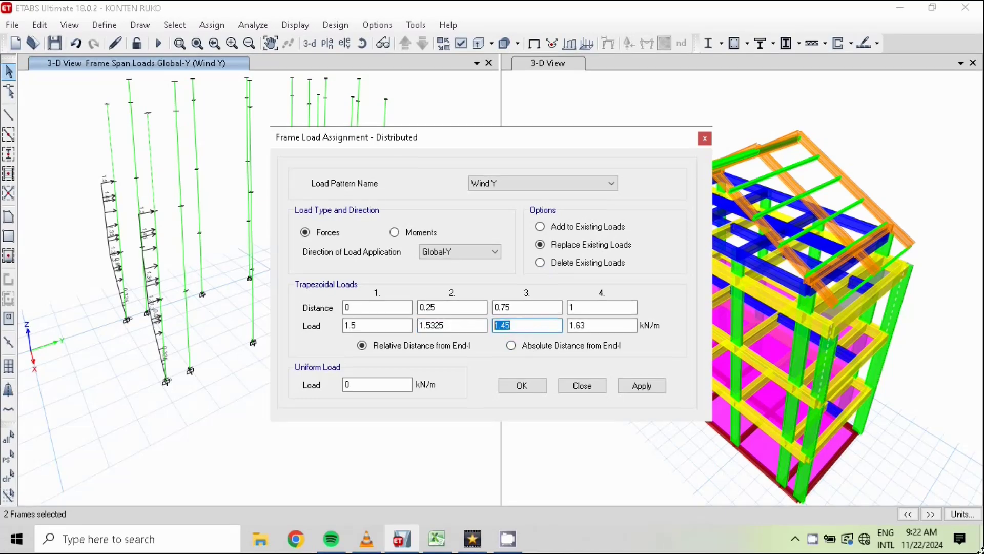
key(BackSpace)
text(1.5+((1.63_)
key(BackSpace)
text(-1.5)*0.75))
key(Return)
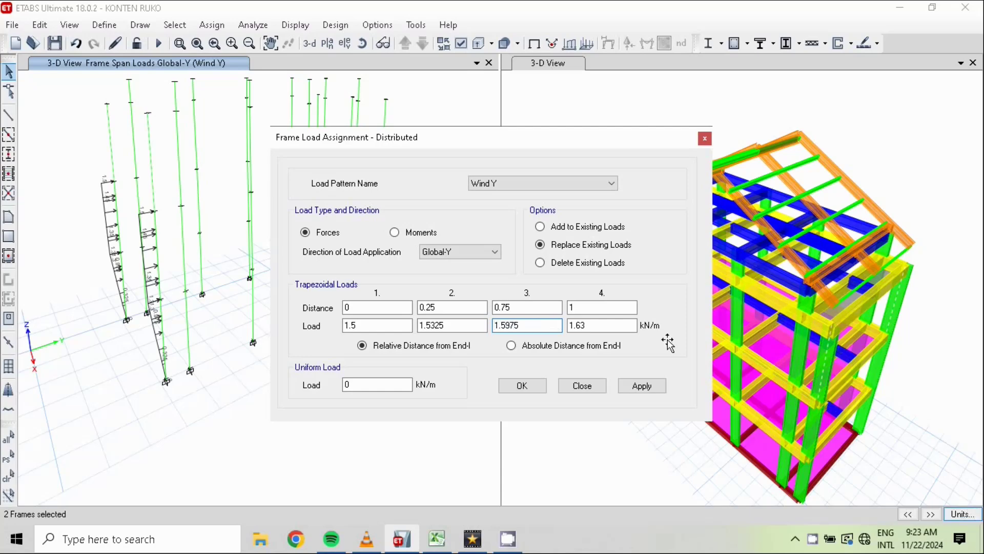
click(522, 386)
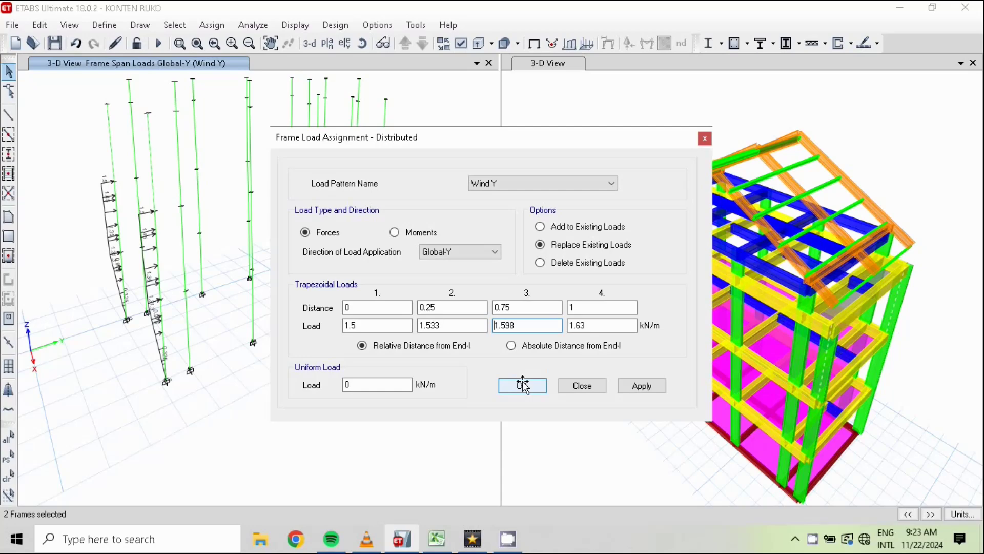
click(523, 386)
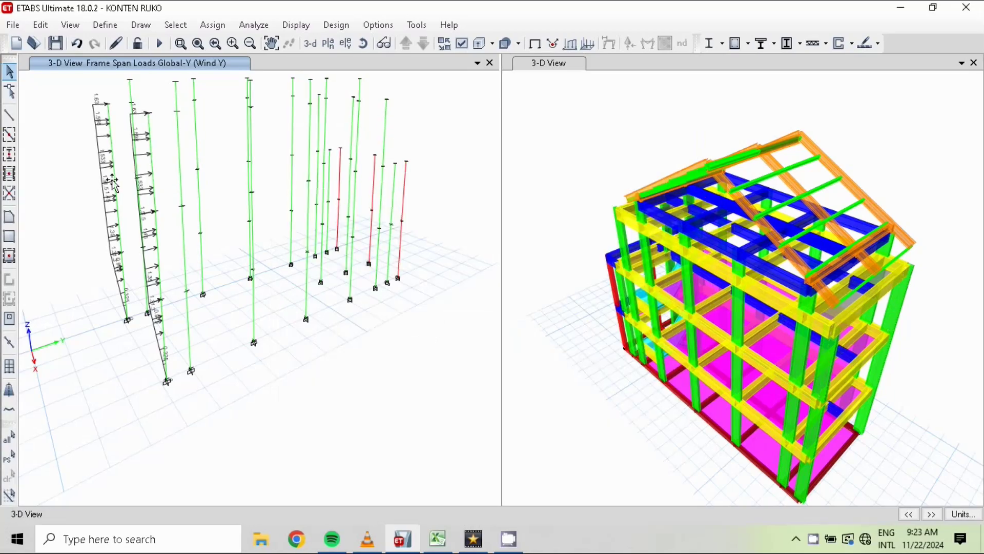
Select the two short columns above the third storey and set their Wind Y load to 1.63 kN/m at distance 0 and 1.67 kN/m at distance 1
middle_drag(210, 198, 250, 229)
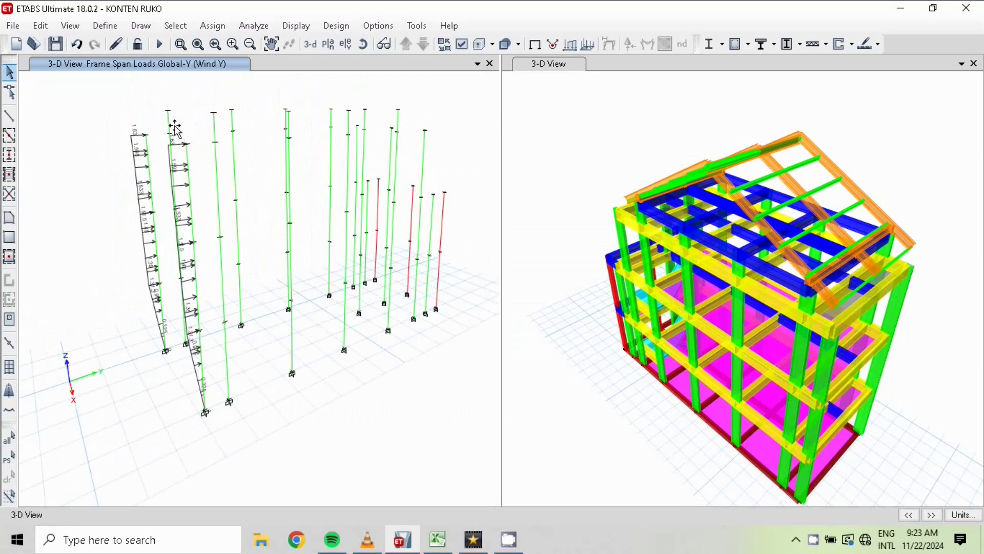
click(153, 120)
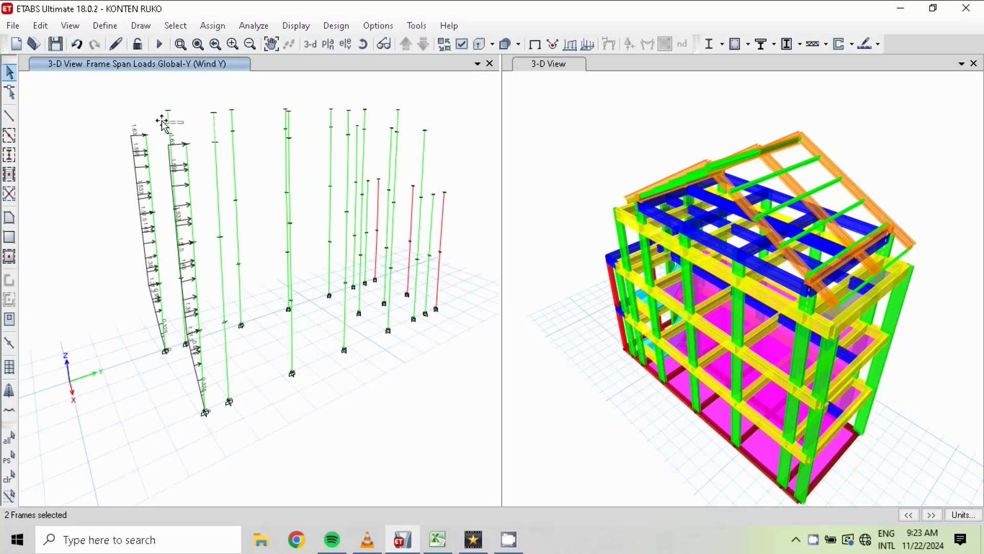
click(212, 25)
mouse_move(248, 163)
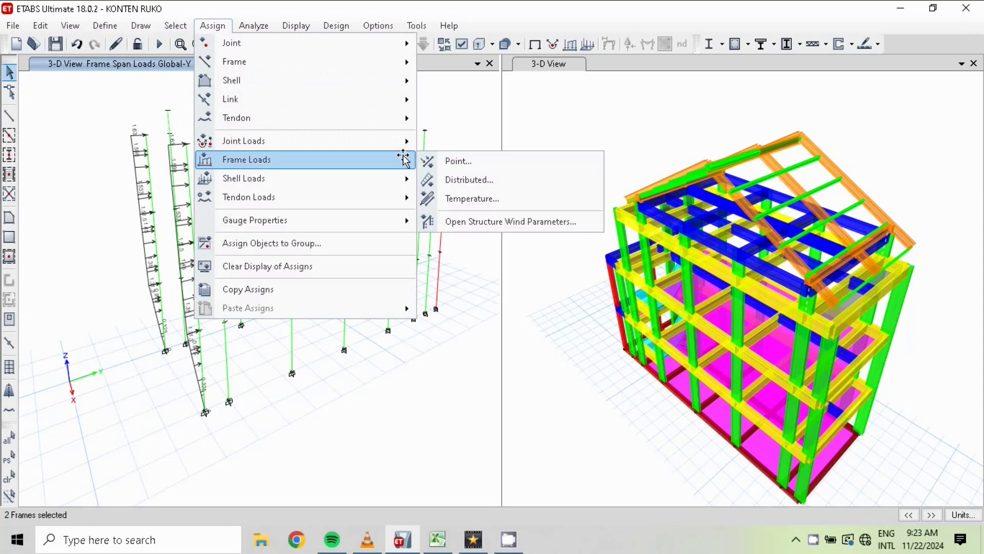
click(499, 184)
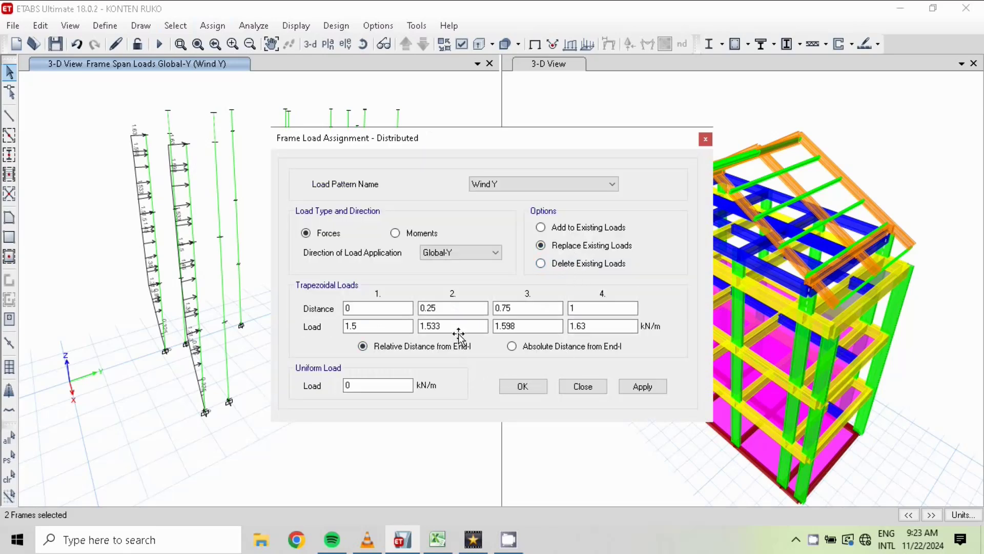
drag(378, 328, 271, 332)
text(1)
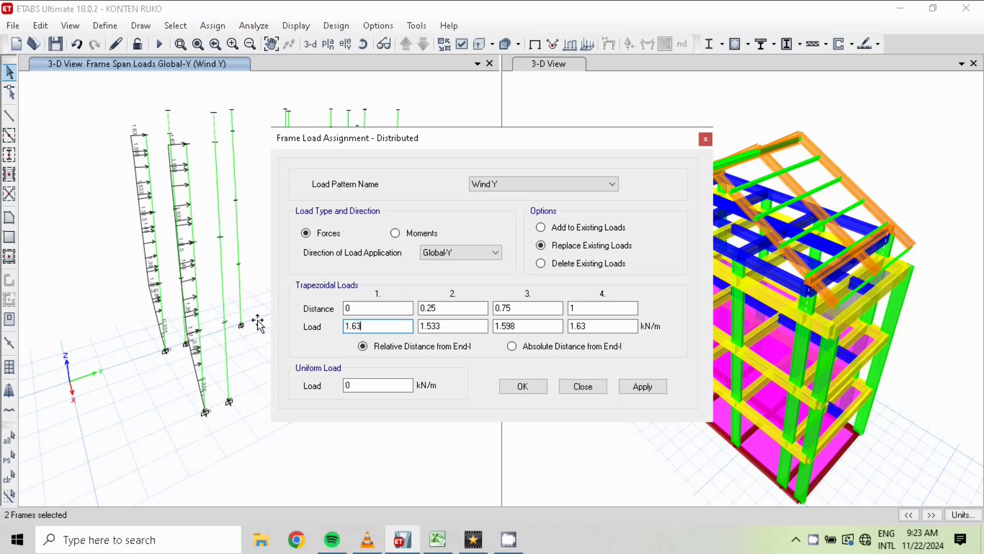
click(439, 544)
click(403, 539)
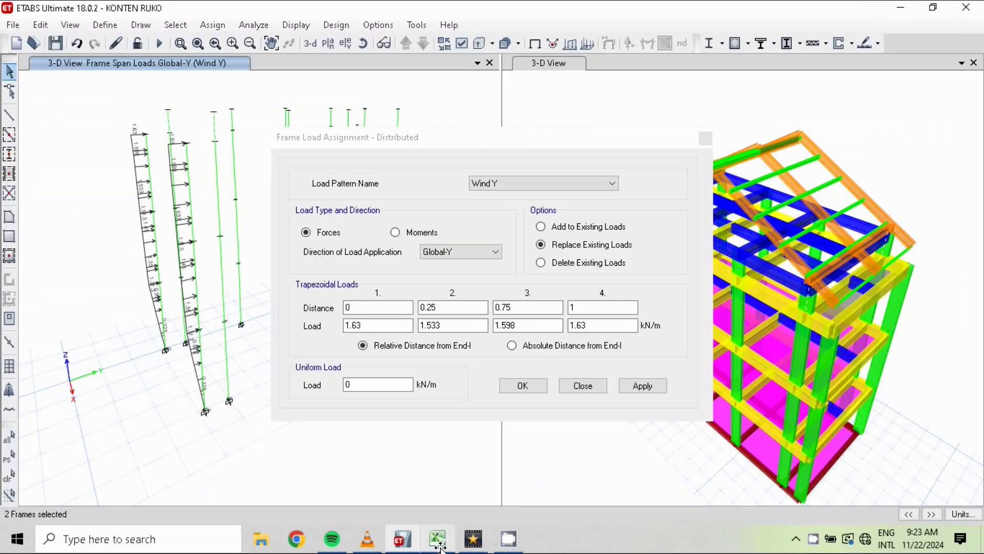
click(592, 328)
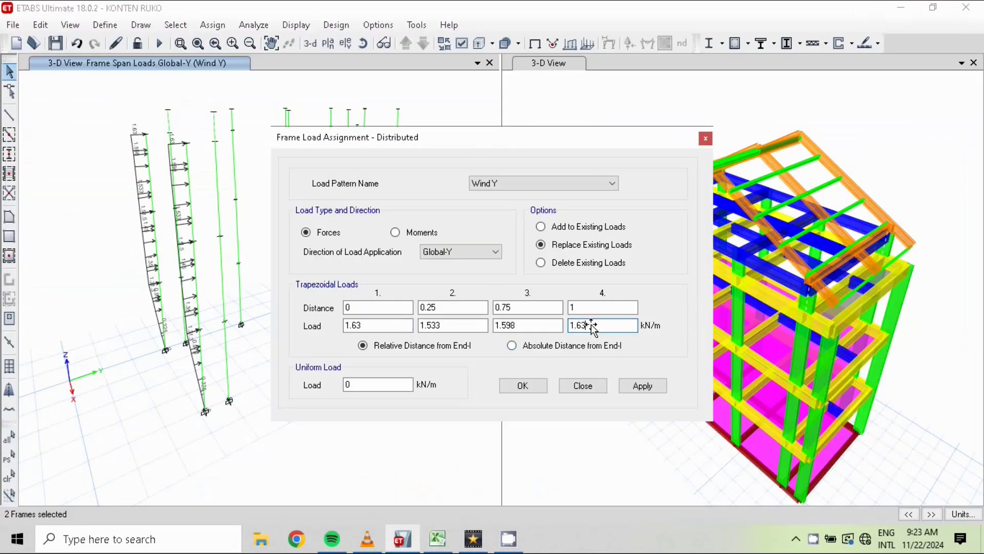
key(BackSpace)
text(7)
Set the short top columns' load at relative distance 0.25 to 1.63+((1.67-1.63)*0.25), giving 1.64 kN/m
double_click(444, 325)
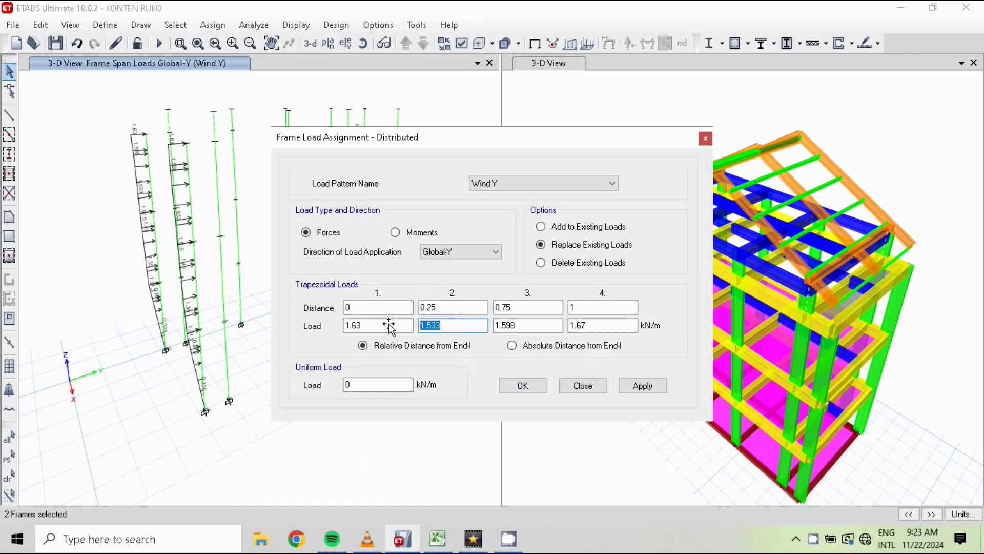
text(1.63+((1.67-1)
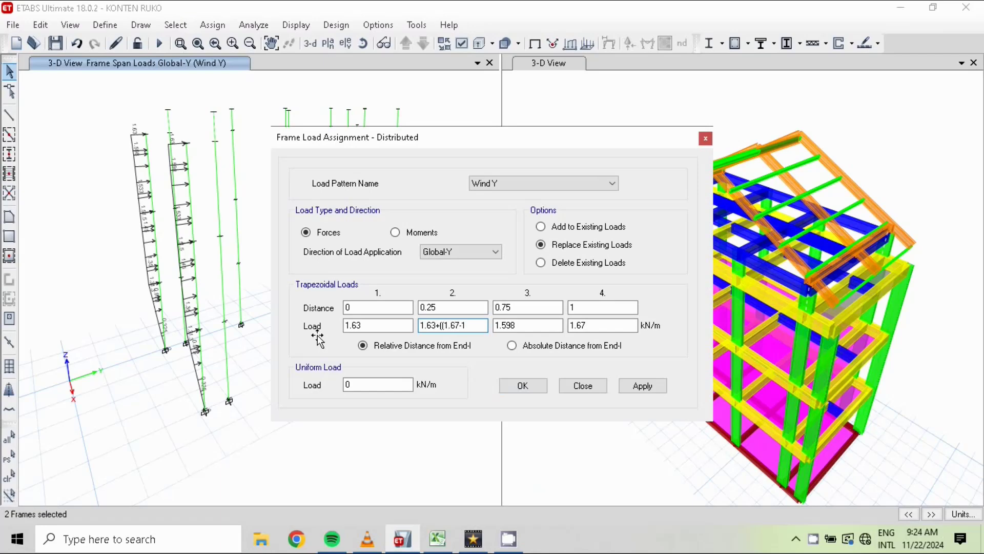
text(.63)*0.25))
key(Return)
Set the load at relative distance 0.75 to 1.63+((1.67-1.63)*0.75), giving 1.66 kN/m, and assign the loads to the short top columns
double_click(533, 327)
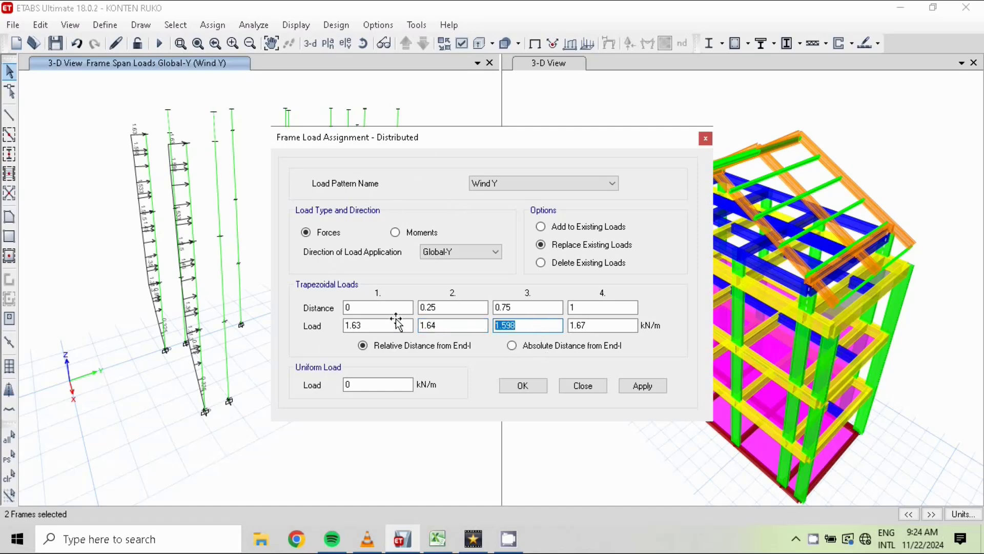
text(1.63+(()
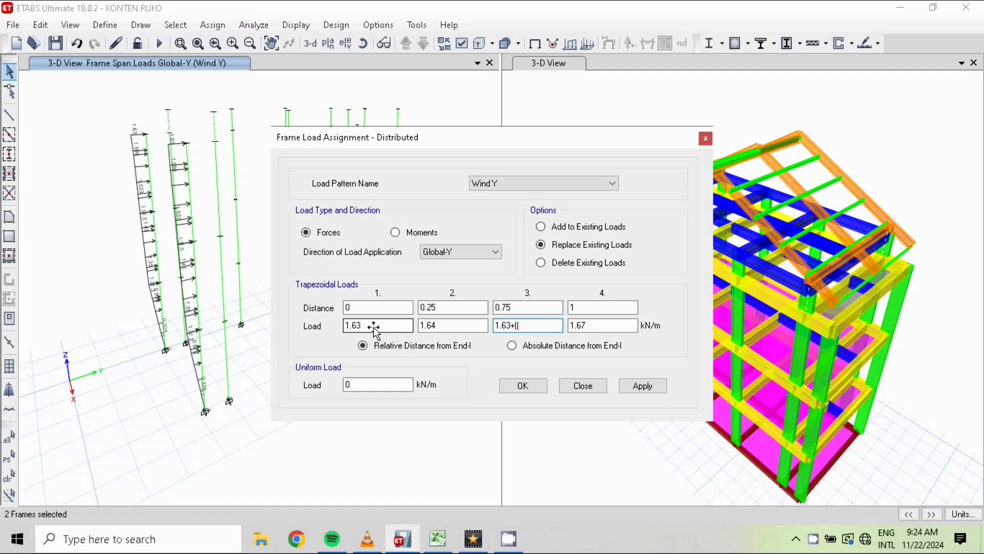
text(1.67-1.63)*0.75)
click(525, 387)
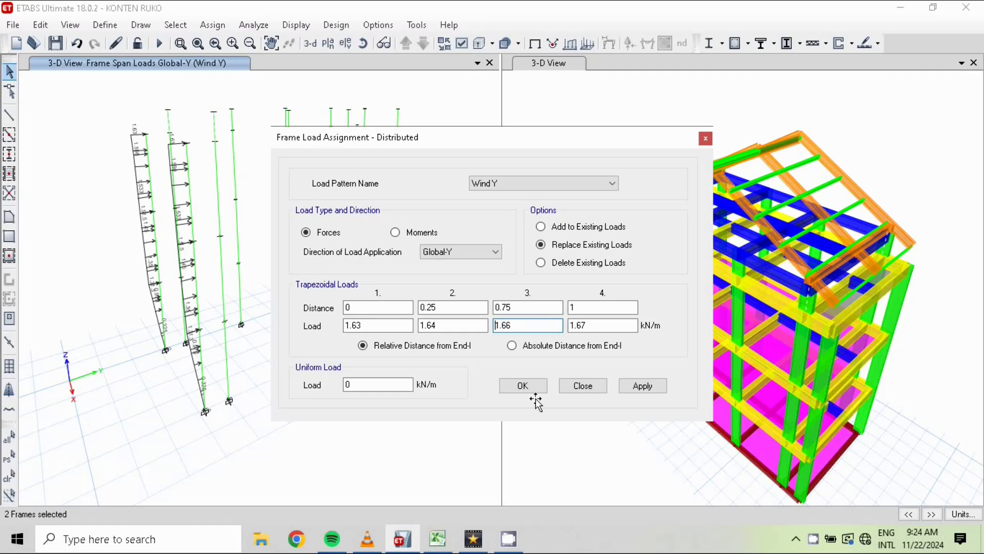
click(533, 387)
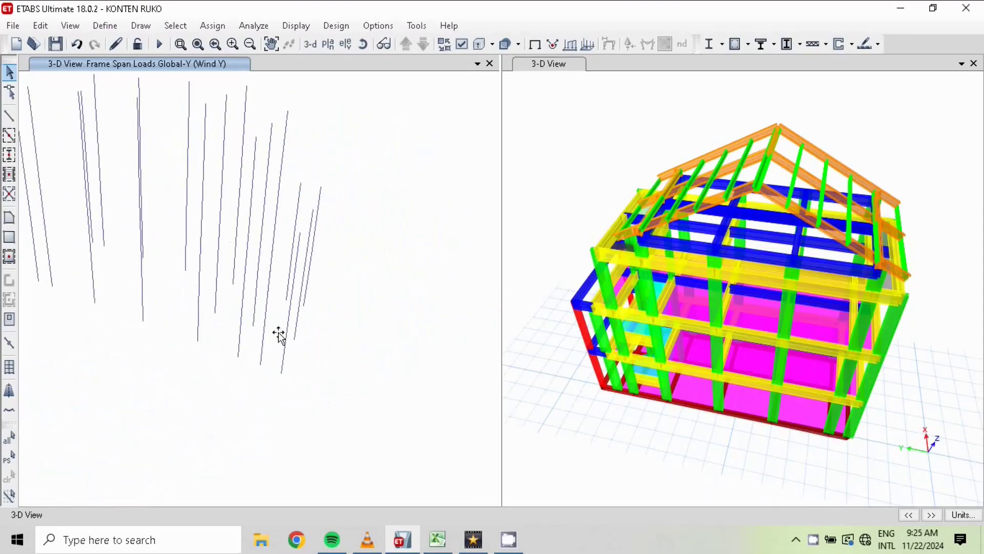
Select the three ground-storey columns on the leeward side of the frame, opposite the already loaded columns
middle_drag(280, 334, 273, 325)
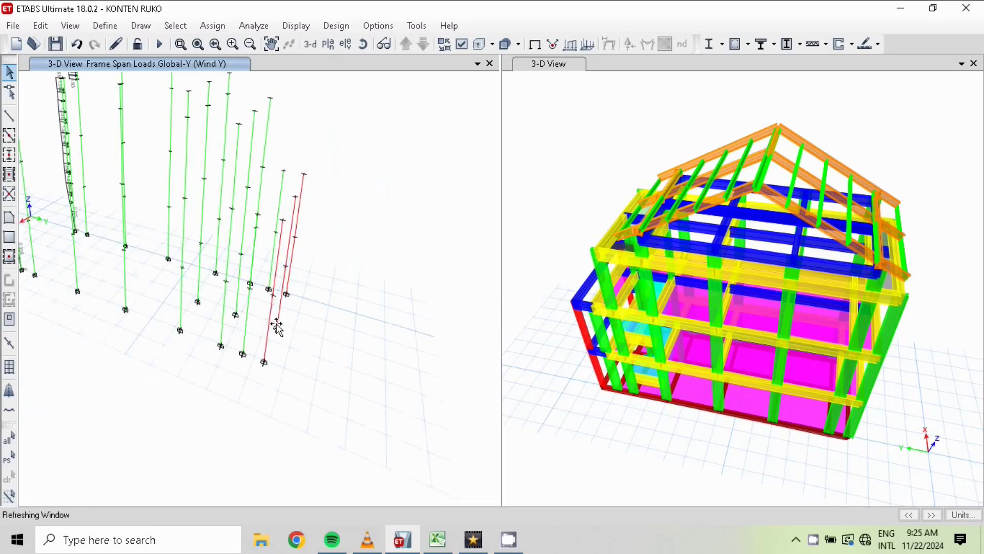
click(362, 45)
mouse_move(374, 367)
mouse_down()
mouse_move(365, 347)
mouse_move(368, 355)
mouse_up()
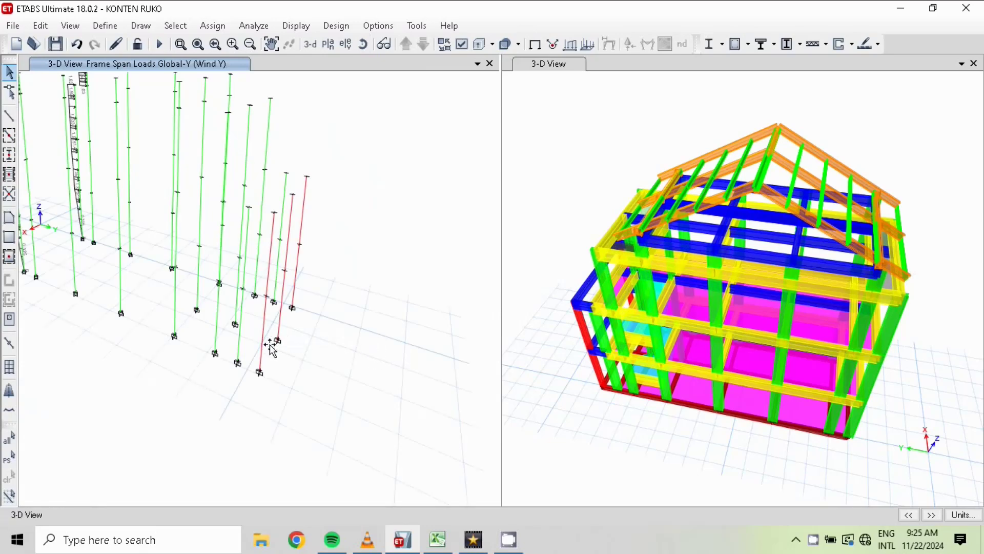
click(265, 319)
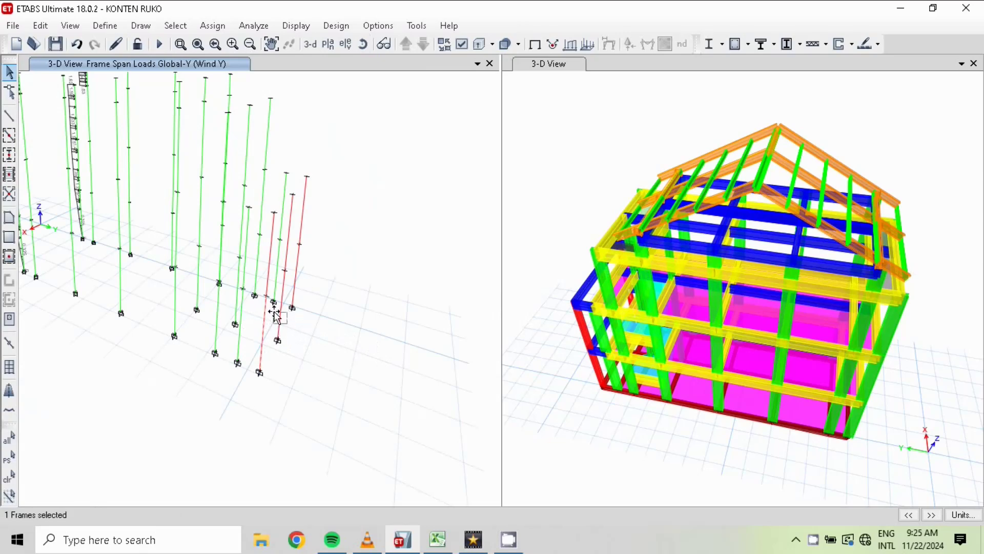
click(278, 318)
click(299, 277)
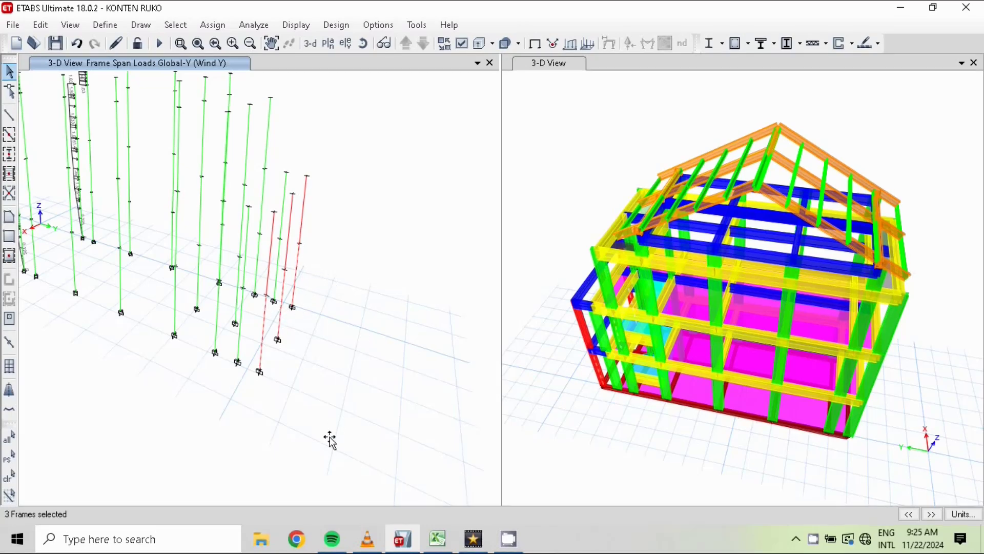
Check the P Hisap values in Excel and set the ground-storey columns' Wind Y distributed load to 0 at distance 0 and 0.49 kN/m at distance 1
click(213, 25)
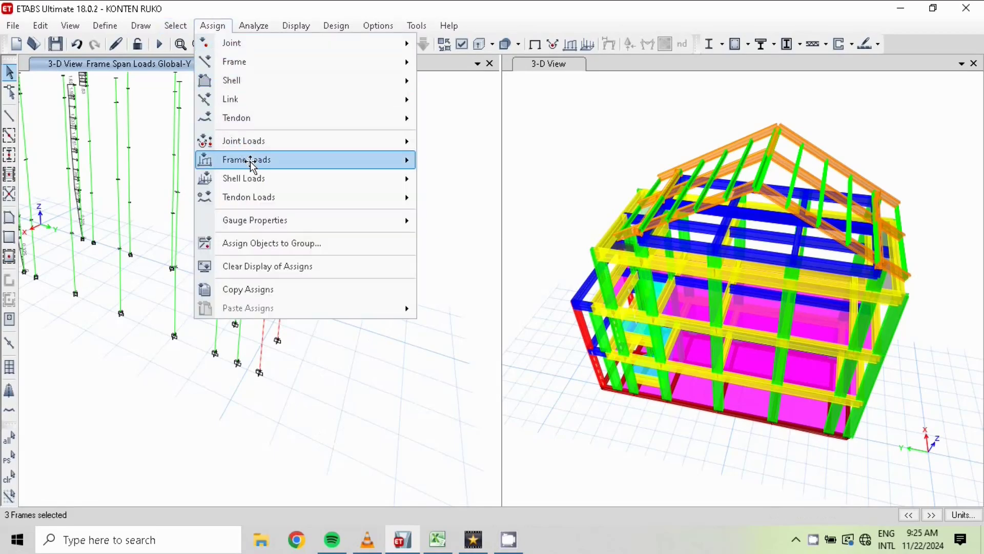
mouse_move(248, 160)
click(503, 181)
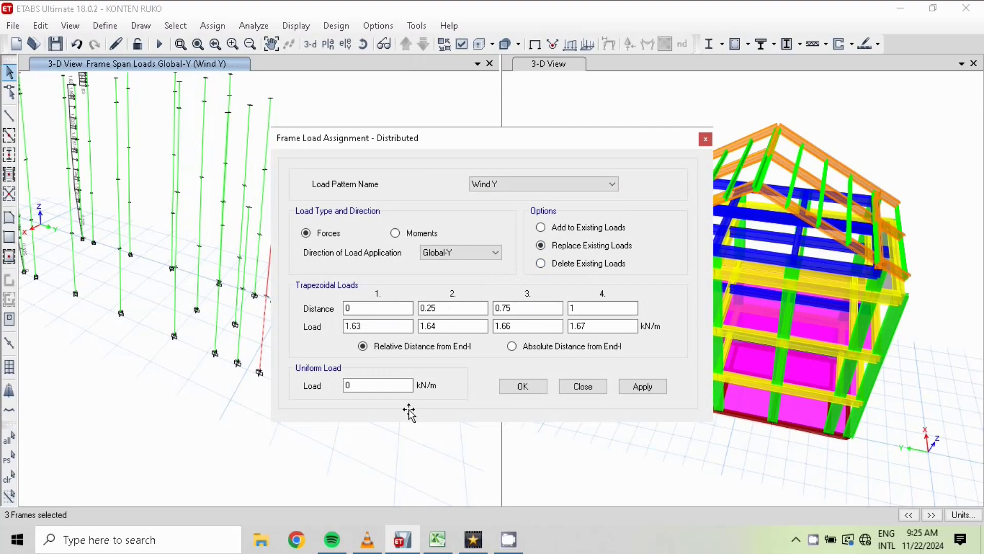
click(438, 537)
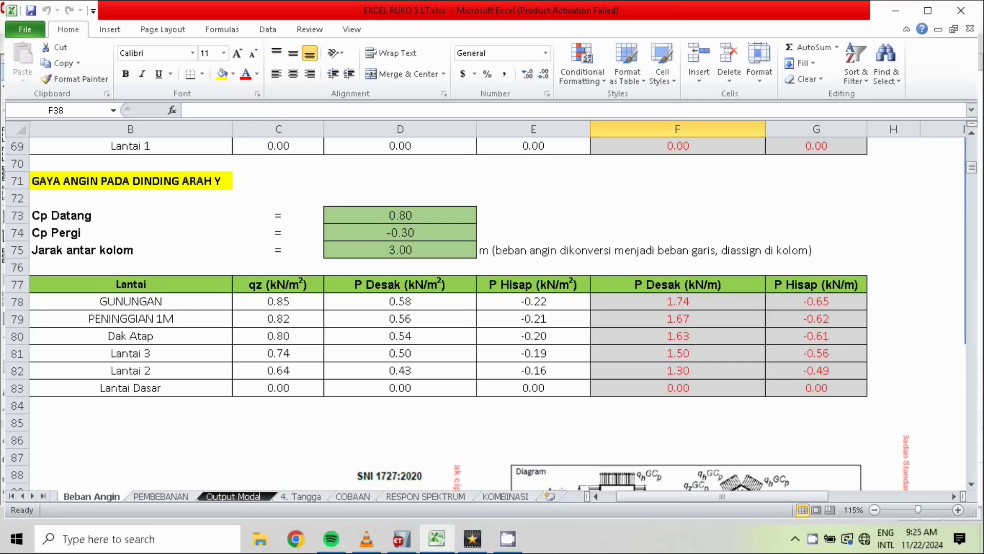
click(402, 539)
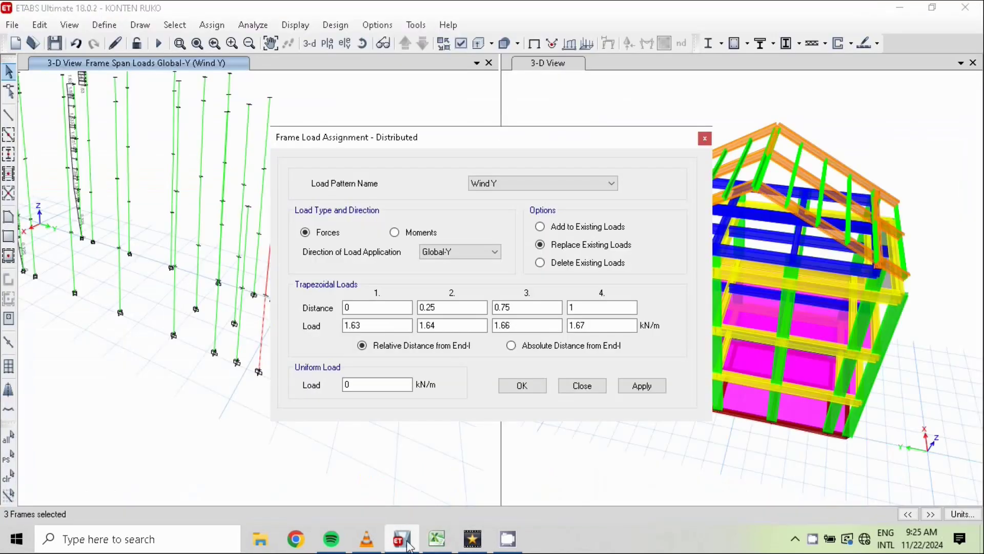
click(363, 326)
double_click(353, 326)
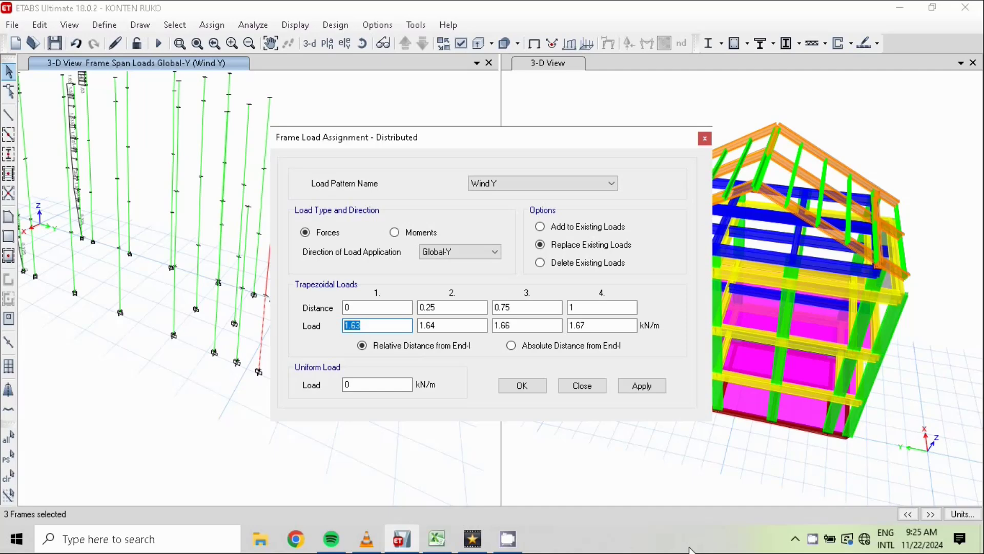
text(0)
double_click(581, 326)
text(0.49)
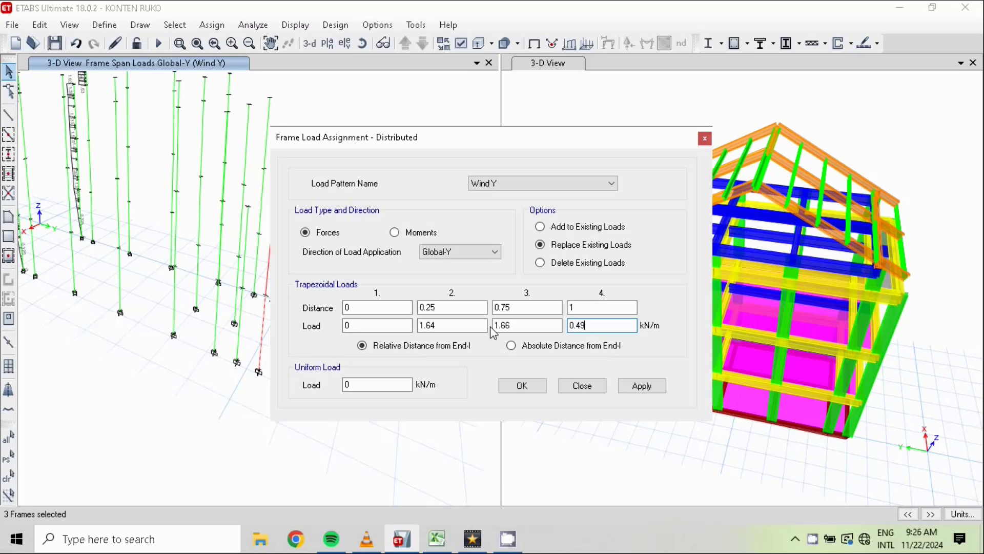
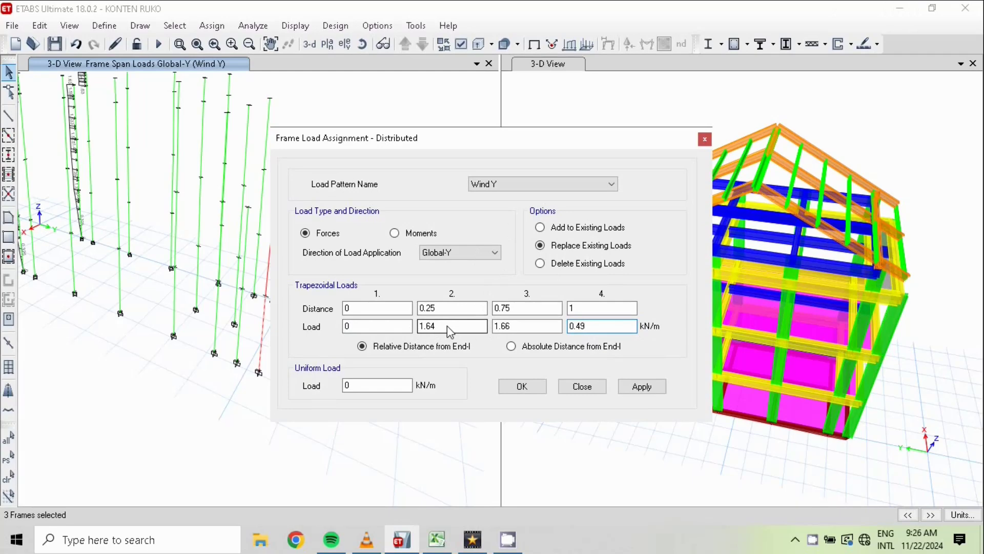
Set the loads at relative distances 0.25 and 0.75 to 0.25*0.49 and 0.75*0.49 kN/m, and assign them to the leeward ground-storey columns
drag(442, 328, 393, 328)
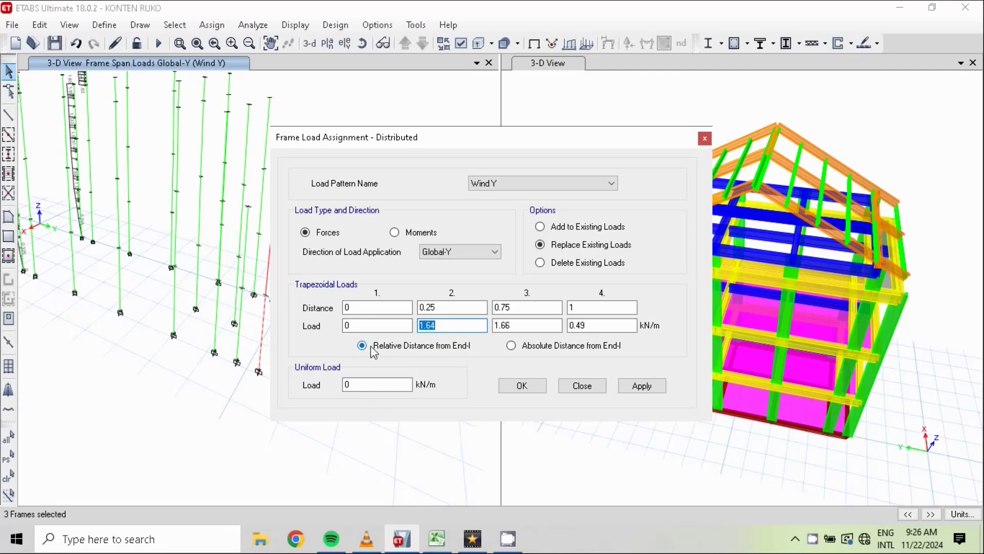
text(0.25*0.49)
key(Return)
double_click(520, 326)
text(0.75)
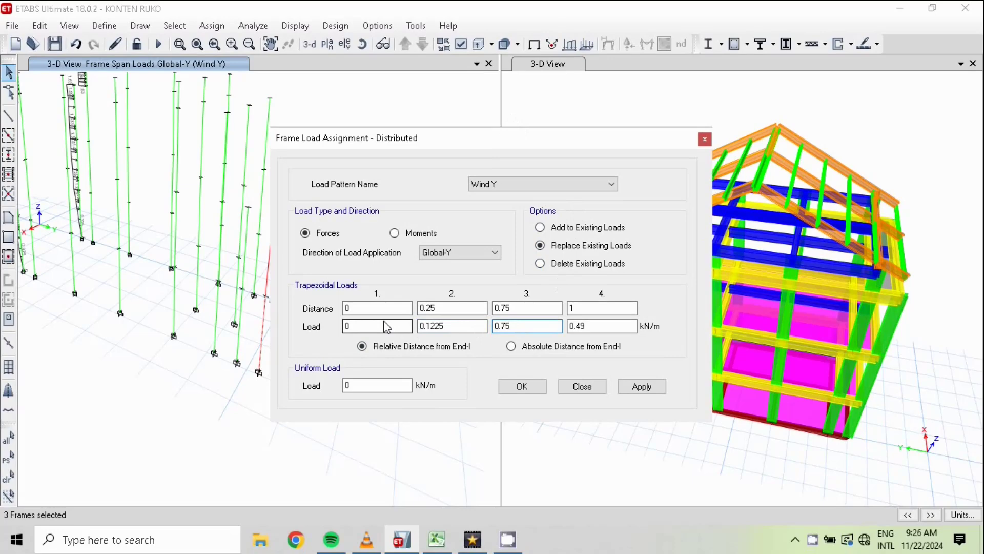
text(*0.49)
key(Return)
click(523, 389)
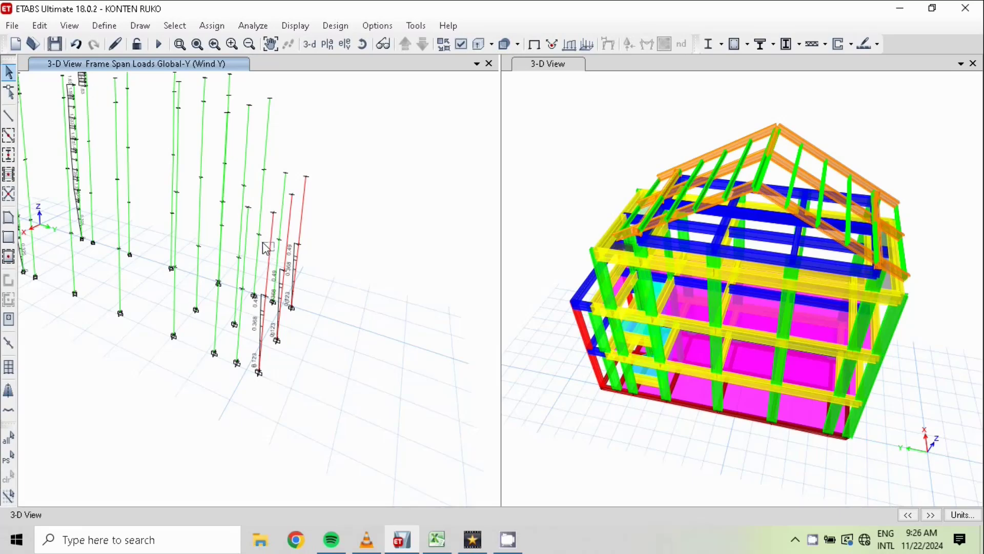
Select the three leeward second-storey columns and set their Wind Y load to 0.49 kN/m at distance 0 and 0.56 kN/m at distance 1
click(268, 250)
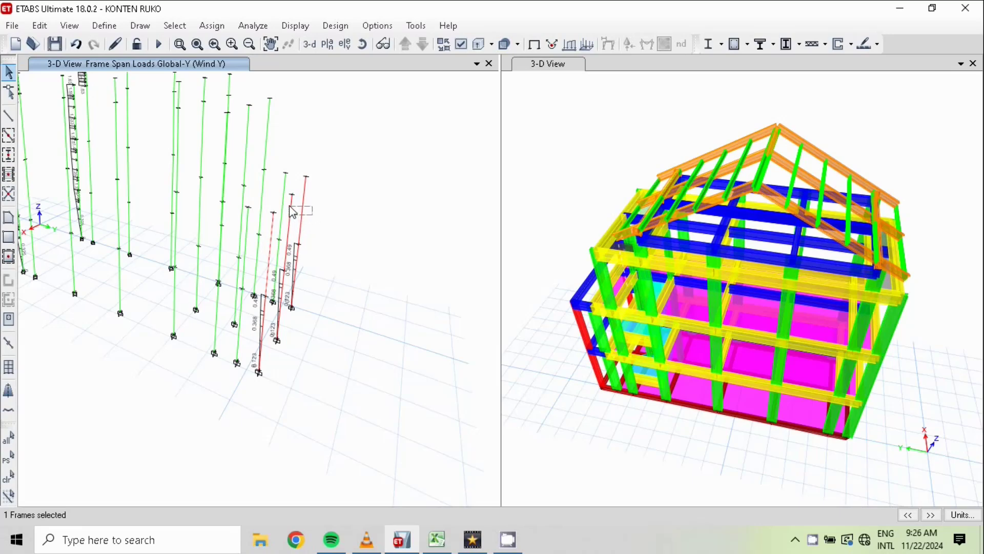
drag(288, 205, 288, 204)
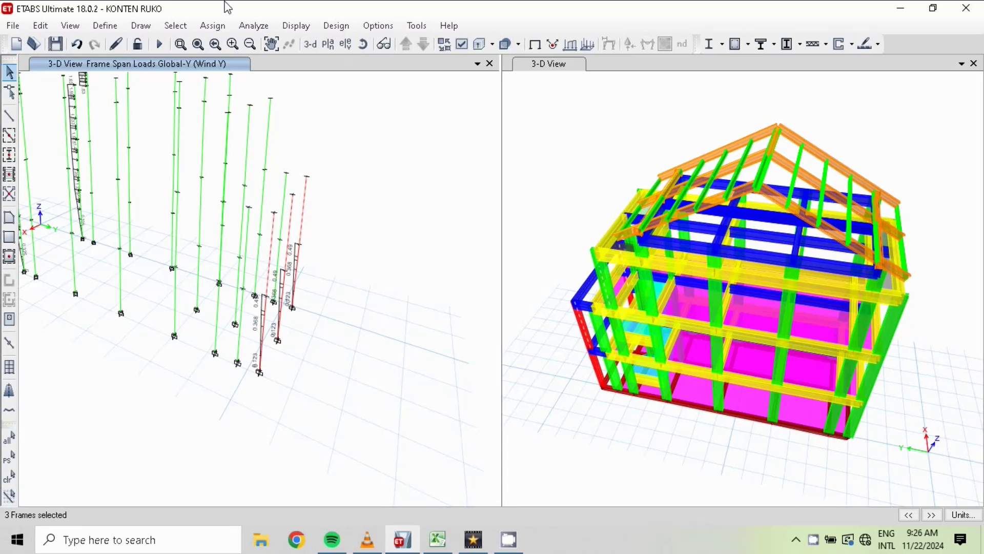
click(213, 26)
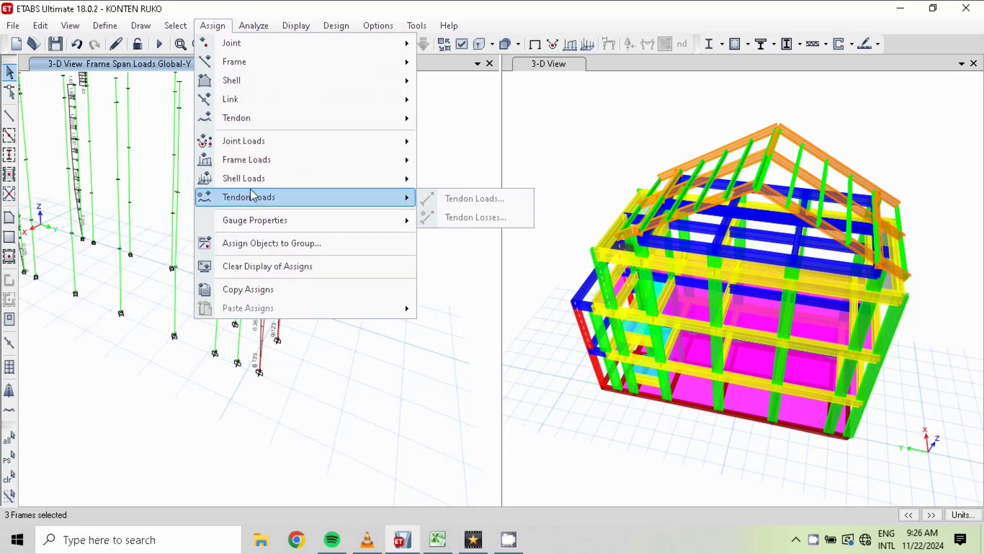
mouse_move(255, 165)
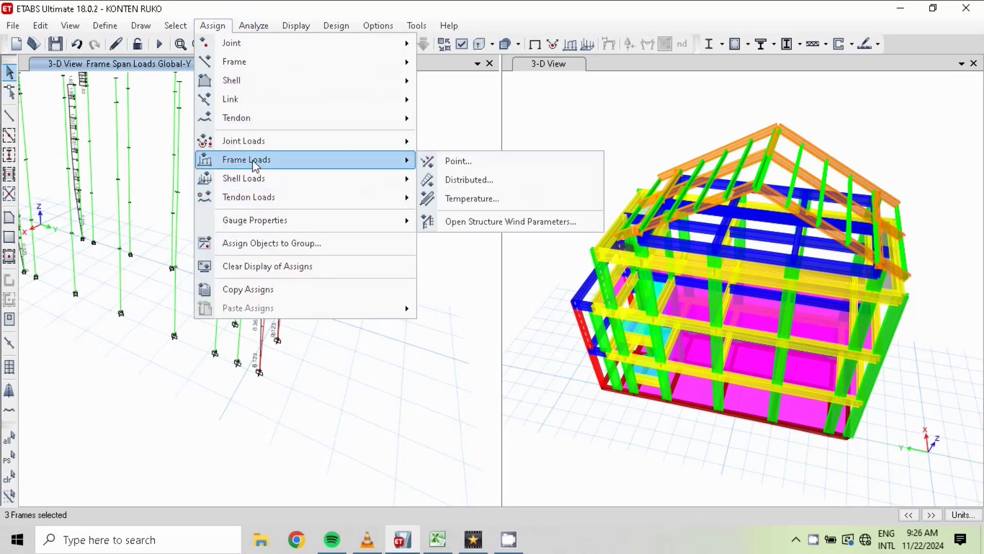
click(484, 179)
click(373, 330)
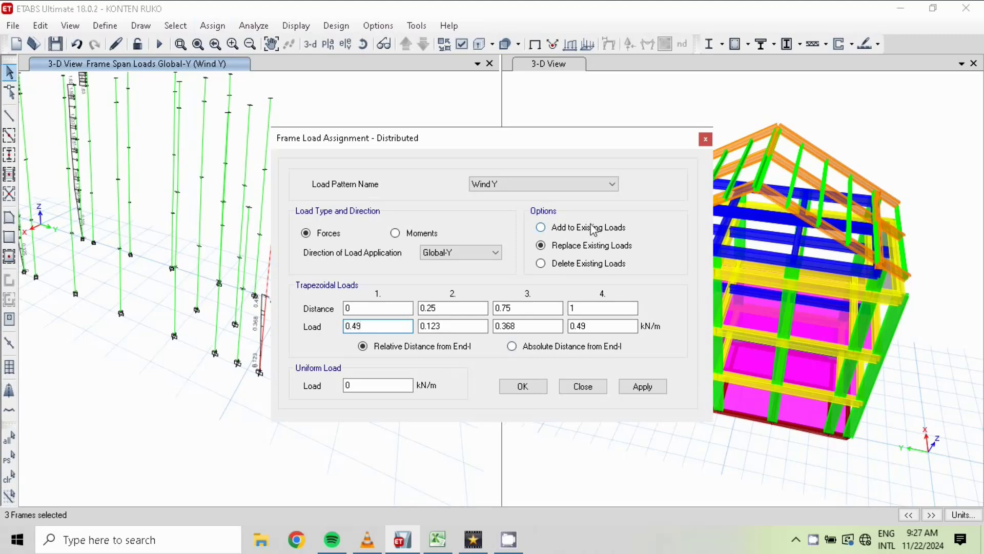
click(446, 542)
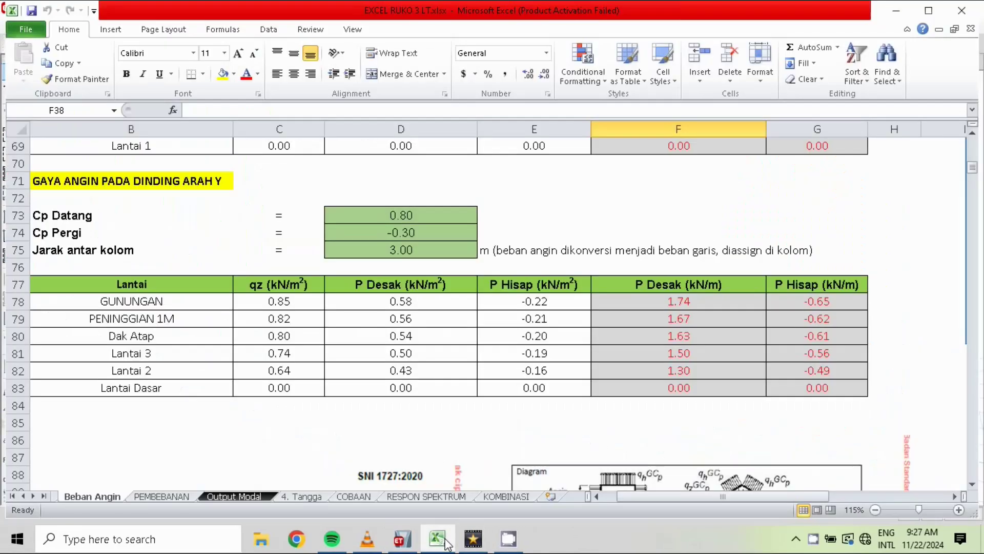
click(447, 542)
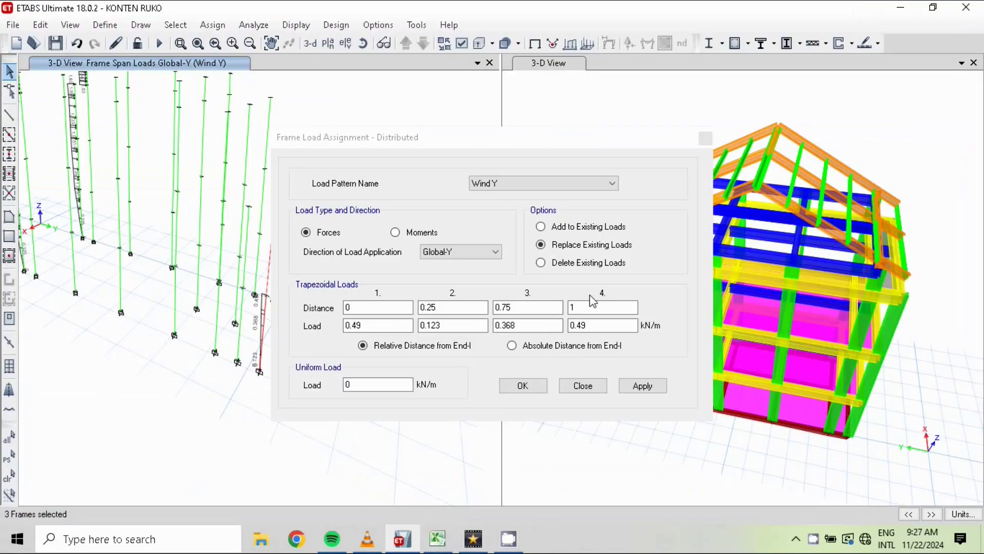
click(595, 330)
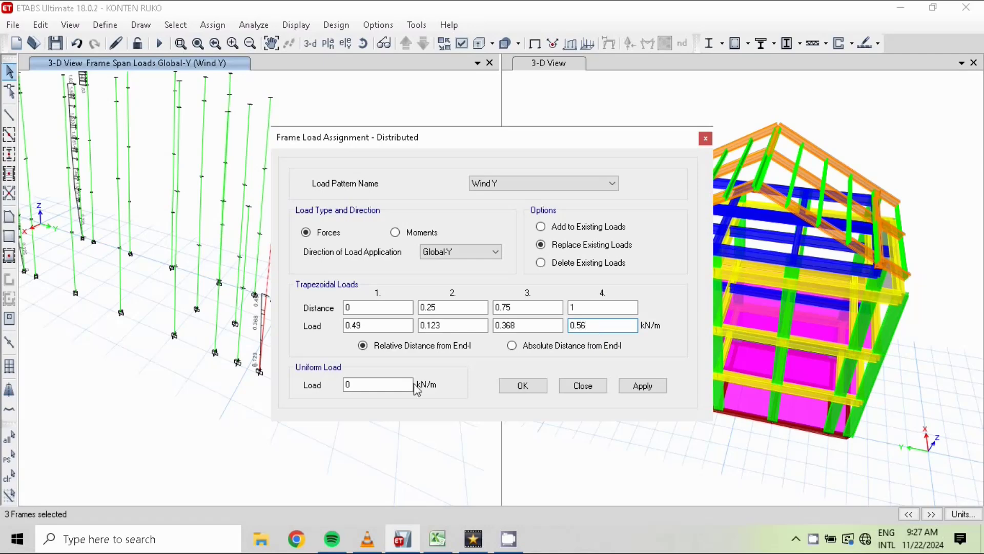
Set the second-storey columns' load at relative distance 0.25 to 0.49+((0.56-0.49)*0.25), giving 0.5075 kN/m
double_click(450, 325)
text(0.49)
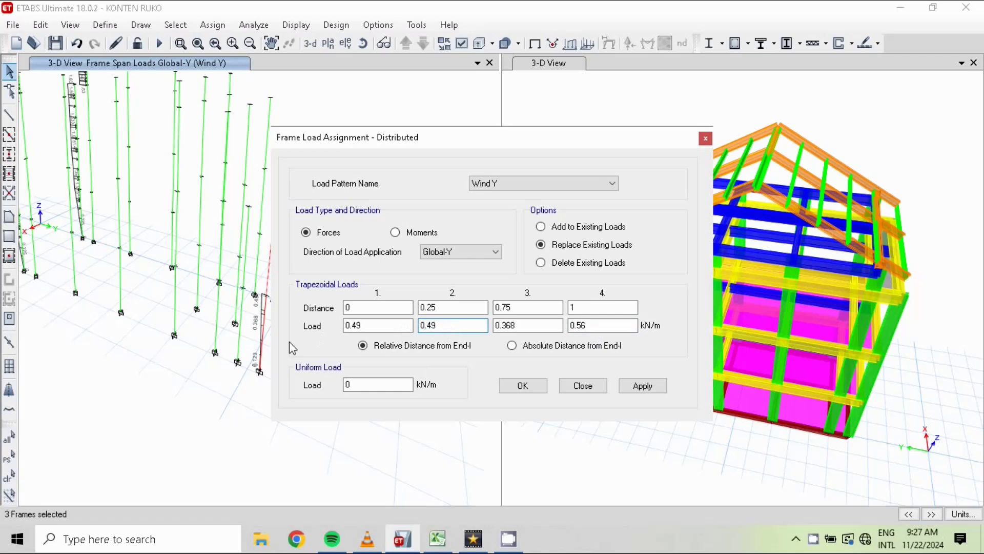
text(+((0.56-0.49)*0.25))
key(Return)
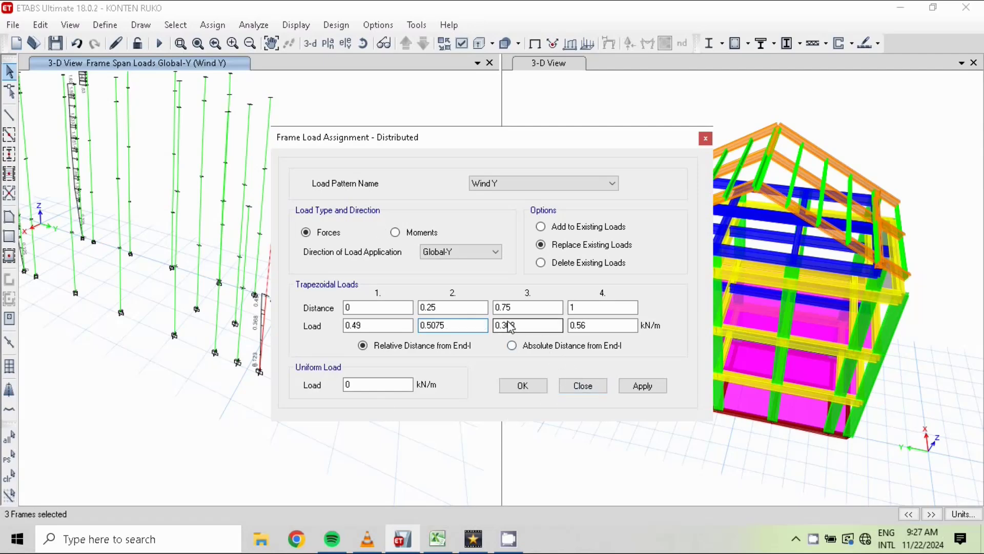
Set the load at relative distance 0.75 to 0.49+((0.56-0.49)*0.75) kN/m and assign the loads to the leeward second-storey columns
drag(523, 325, 439, 346)
key(BackSpace)
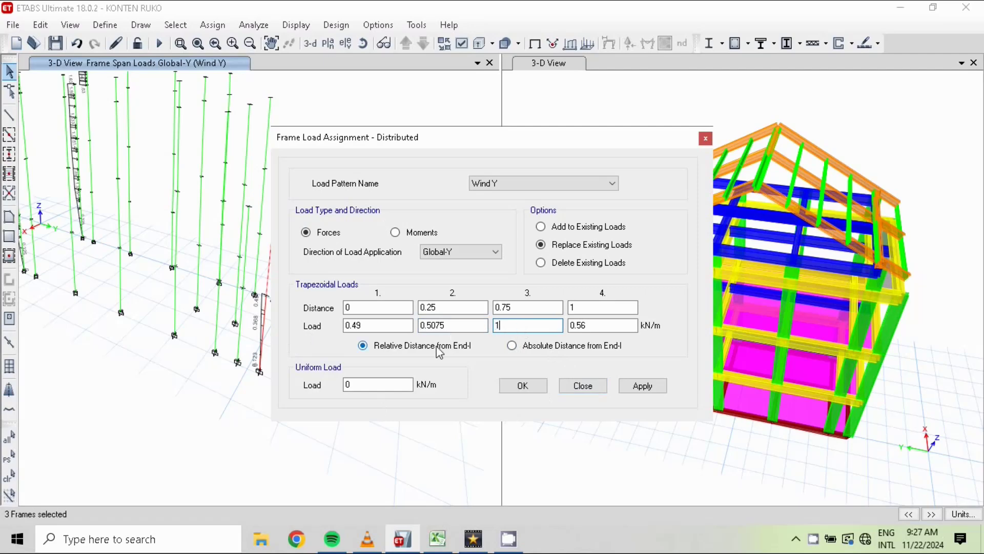
text(0.)
text(494)
text(((0.)
text(56-0)
text(.49)
text())
text(*)
text(0.75)
text())
key(Return)
click(527, 389)
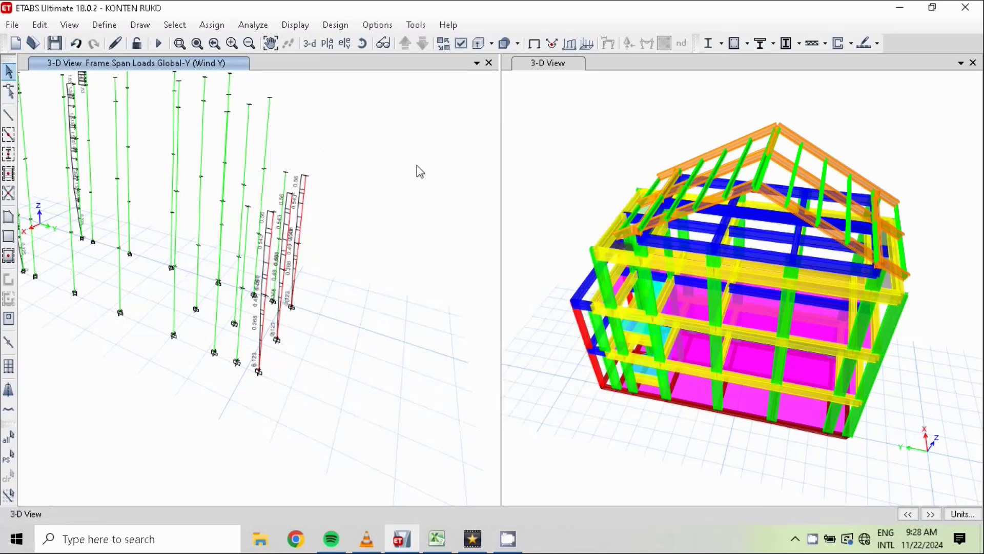
Start a distributed Wind Y load for the three selected leeward third-storey columns, with 0.56 kN/m at distance 0
click(212, 25)
mouse_move(264, 163)
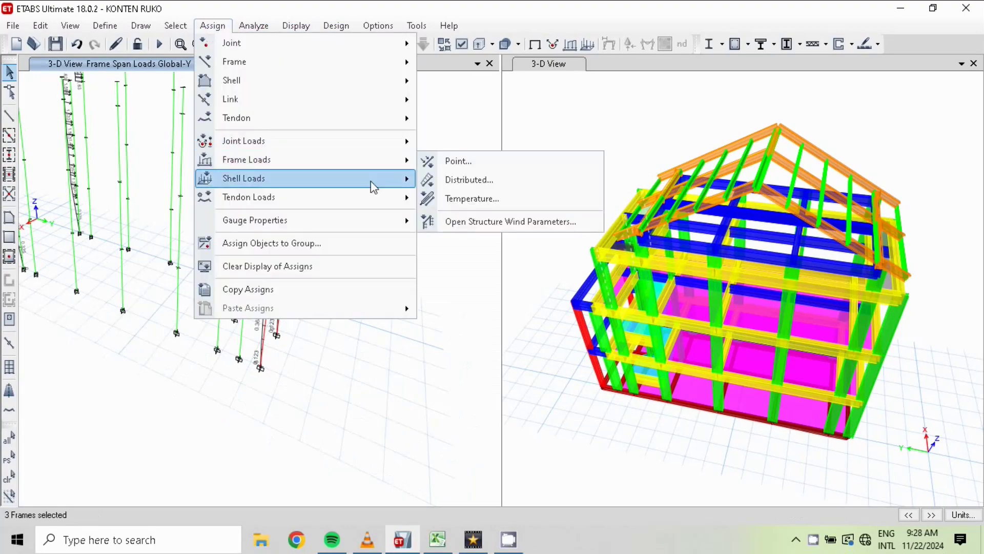
click(469, 180)
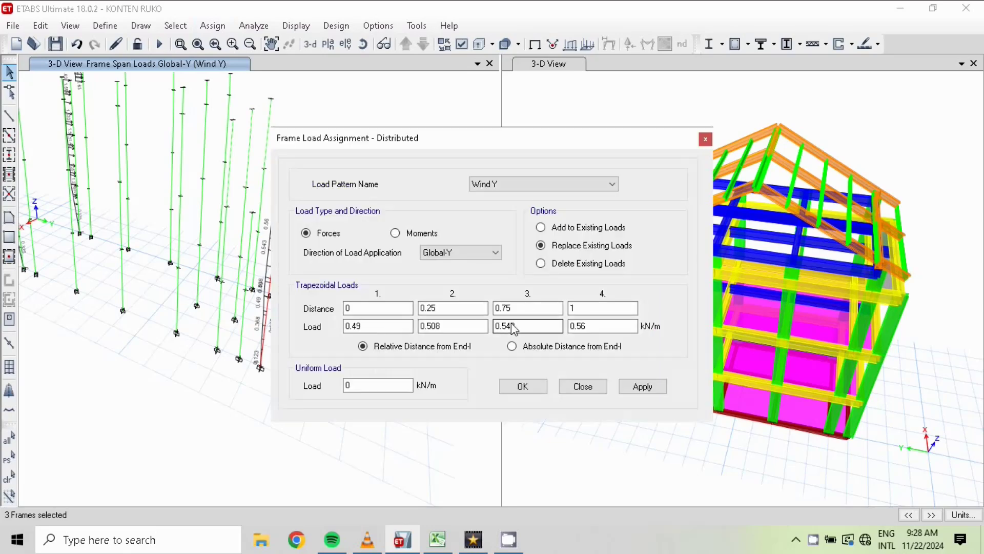
click(393, 326)
key(BackSpace)
key(BackSpace)
text(56)
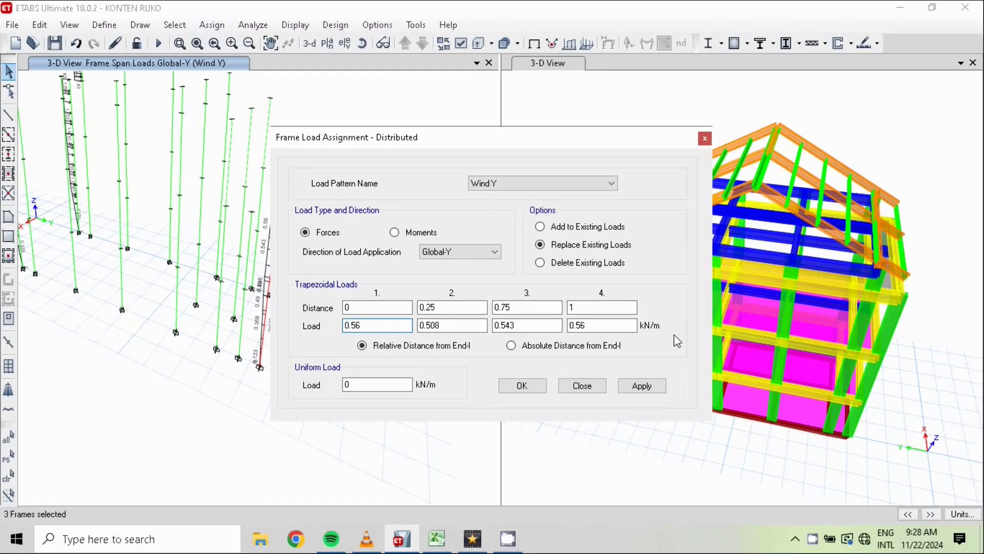
Look up the Dak Atap P Hisap value in Excel and set the third-storey columns' load at distance 1 to 0.61 kN/m
drag(603, 327, 509, 320)
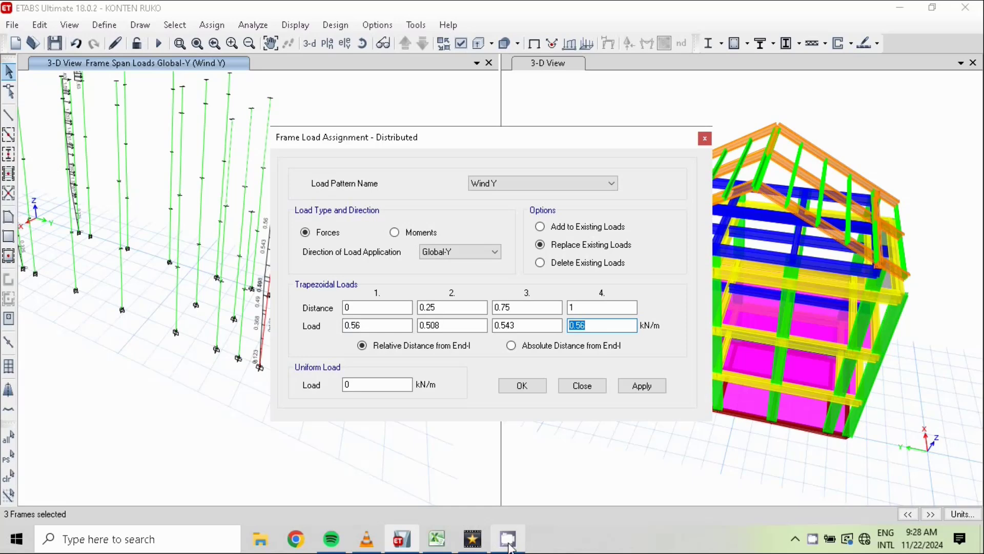
click(434, 545)
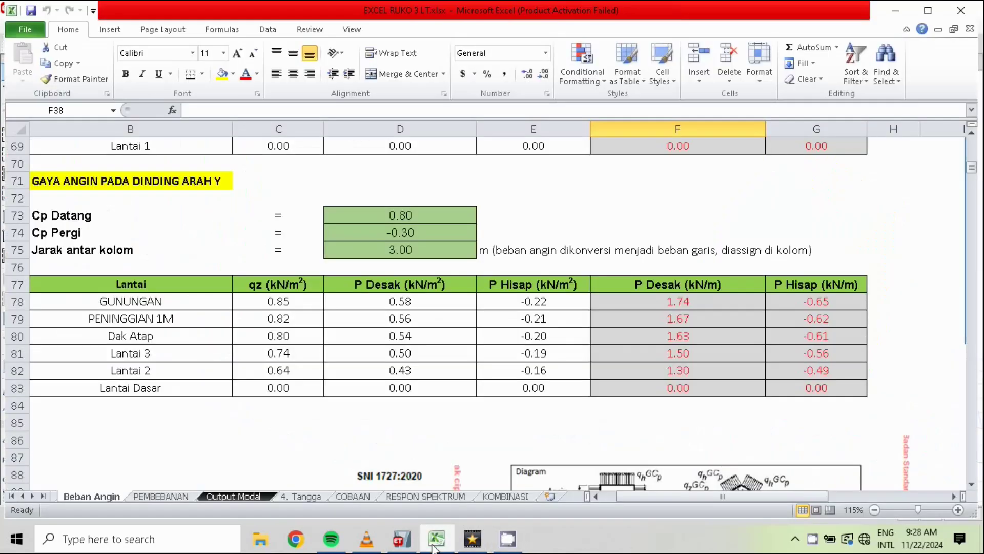
click(435, 544)
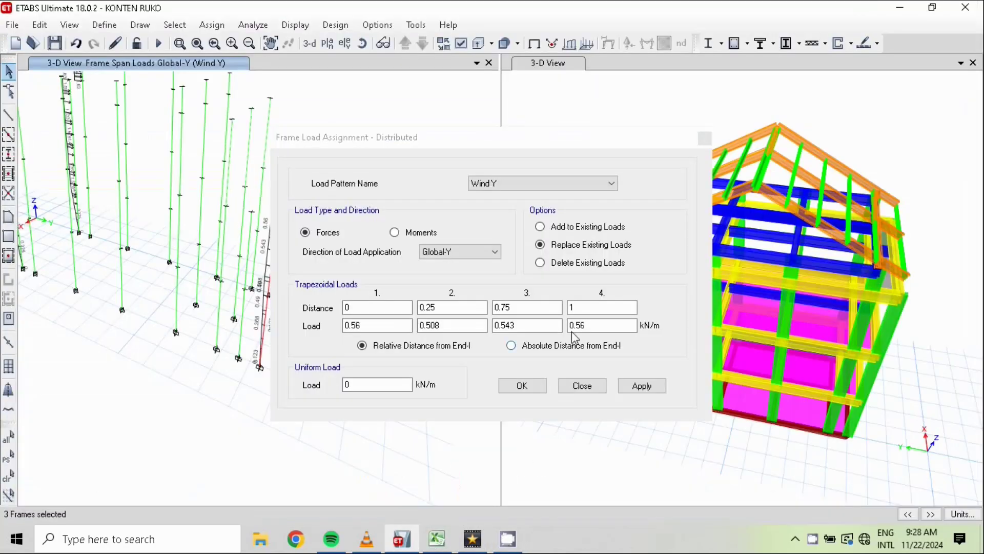
click(592, 329)
key(BackSpace)
key(BackSpace)
text(61)
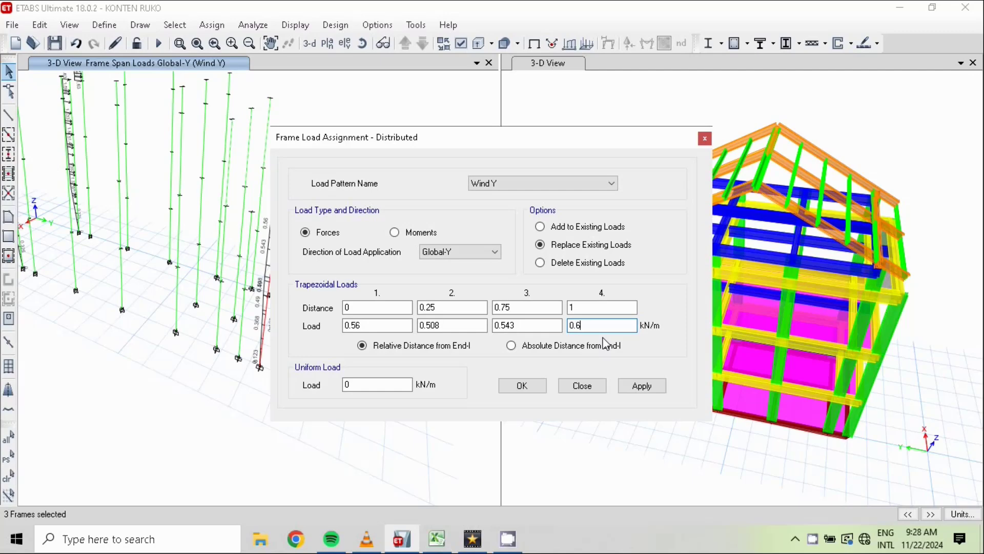
Set the third-storey columns' load at relative distance 0.25 to 0.56+((0.61-0.56)*0.25), giving 0.5725 kN/m
double_click(437, 328)
text(0.56+(()
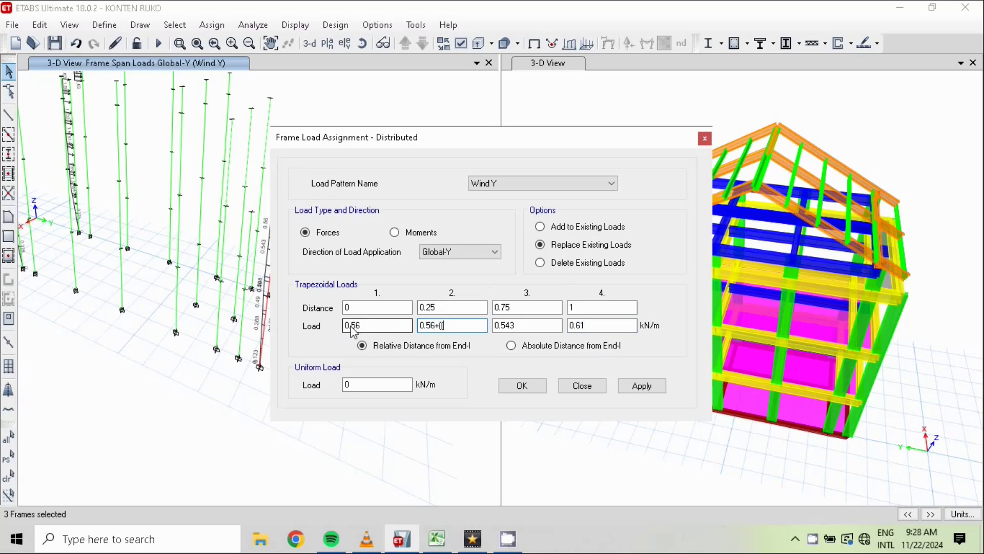
text(0.61-0.56)*0.25))
key(Return)
click(505, 333)
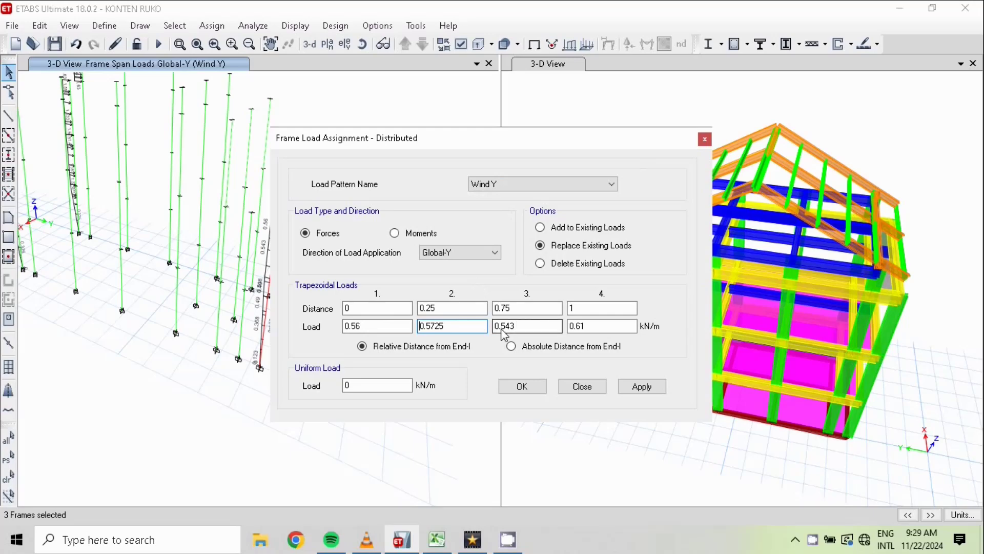
Set the load at relative distance 0.75 to 0.56+((0.61-0.56)*0.75) kN/m and assign the loads to the leeward third-storey columns
click(527, 331)
double_click(527, 332)
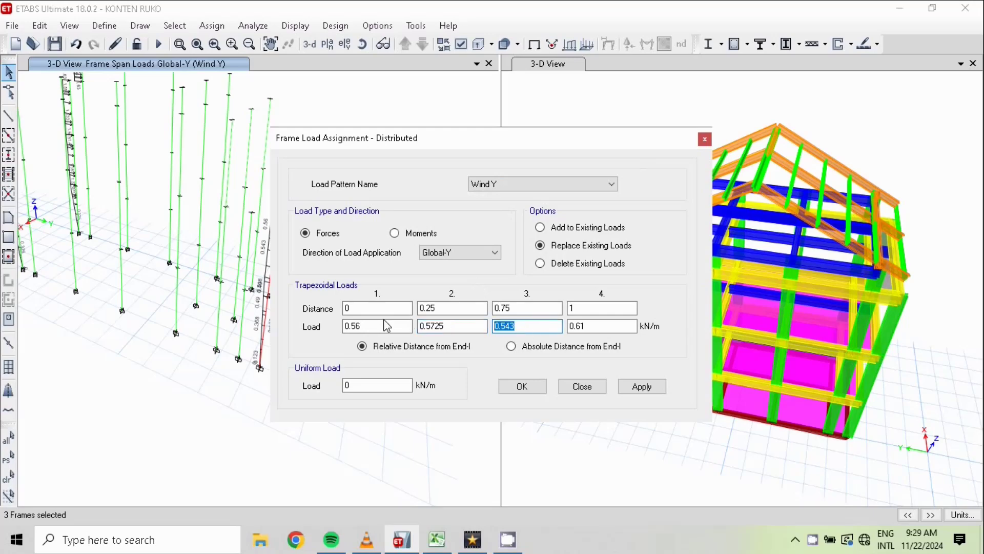
text(0.56)
text(+(()
text(0)
text(.)
text(61-0)
text(.)
text(56)
text())
text(*0.75)
text())
key(Return)
click(521, 385)
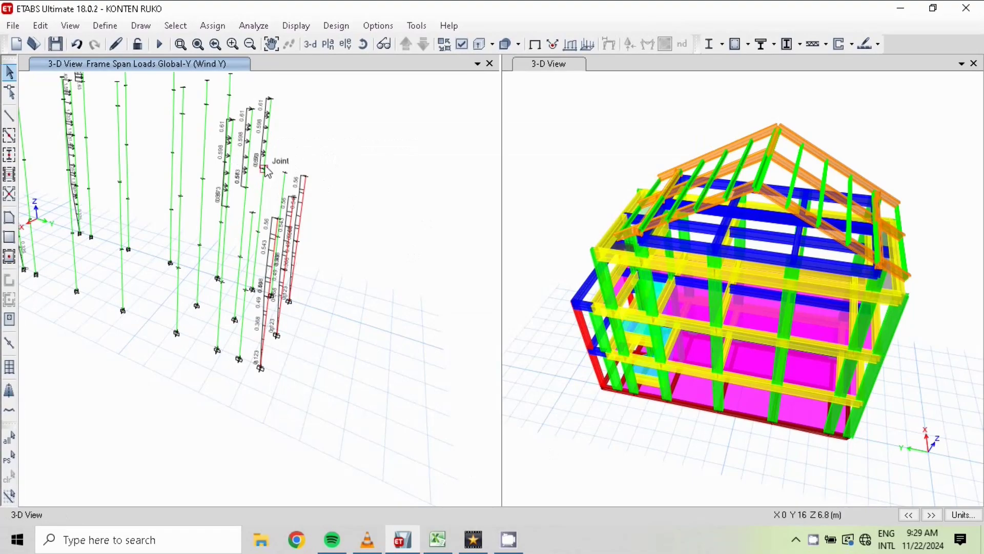
Select the three short leeward columns above the roof deck and start their distributed Wind Y load with 0.61 kN/m at distance 0
middle_drag(282, 160, 307, 225)
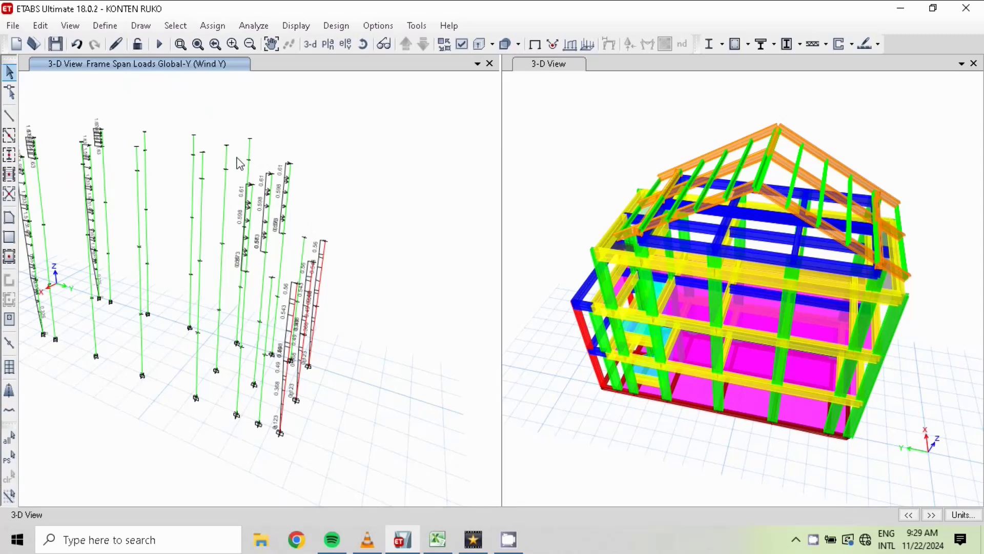
drag(260, 148, 231, 137)
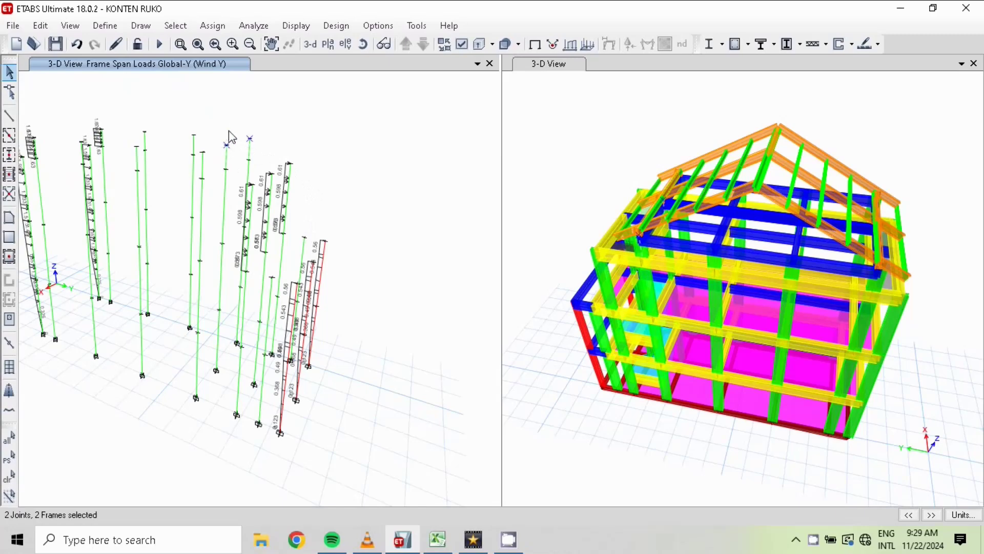
click(201, 160)
click(213, 25)
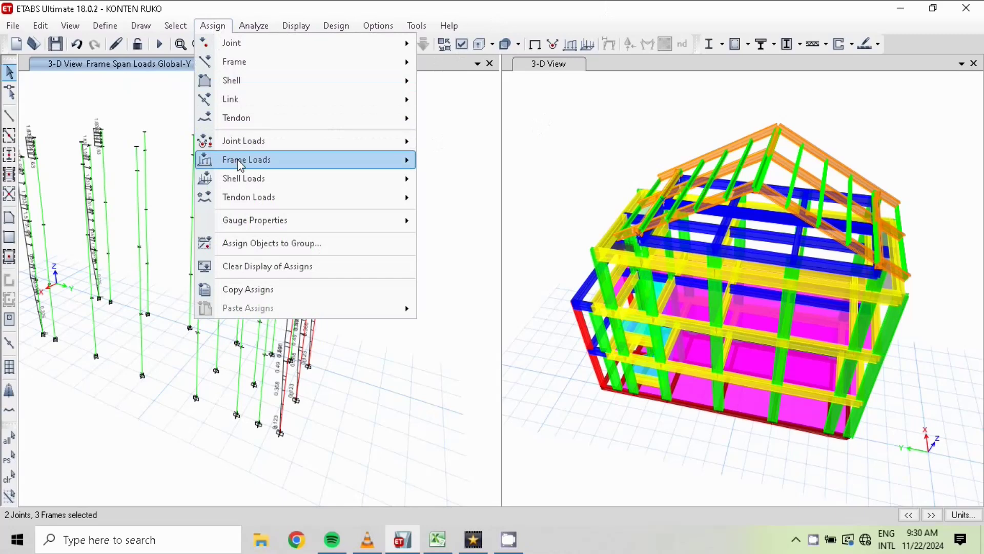
mouse_move(239, 163)
click(489, 183)
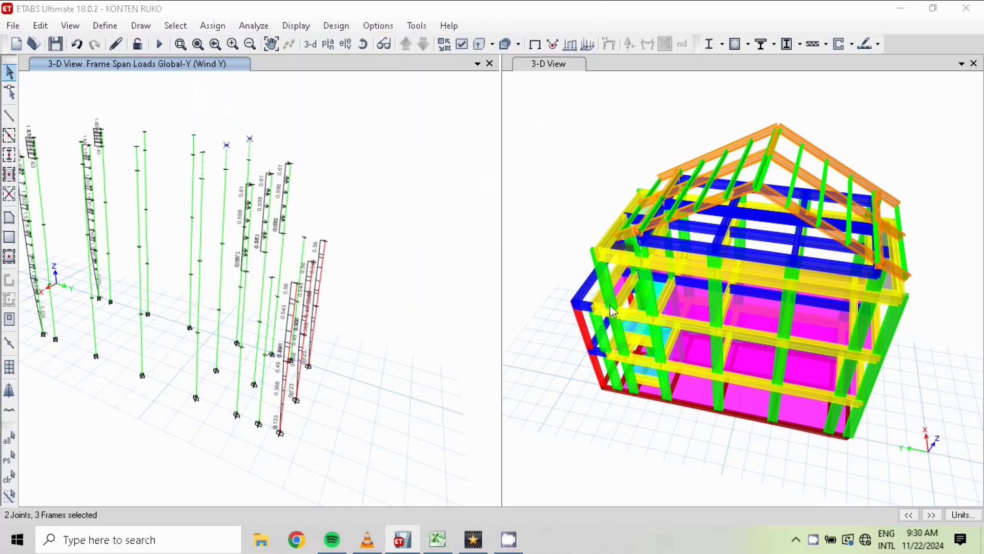
click(366, 327)
key(BackSpace)
key(BackSpace)
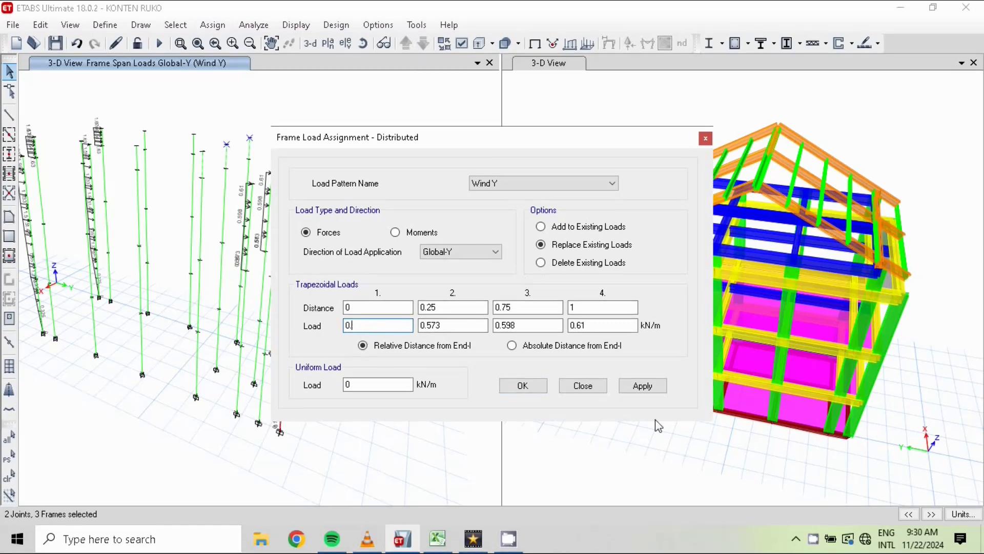
text(61)
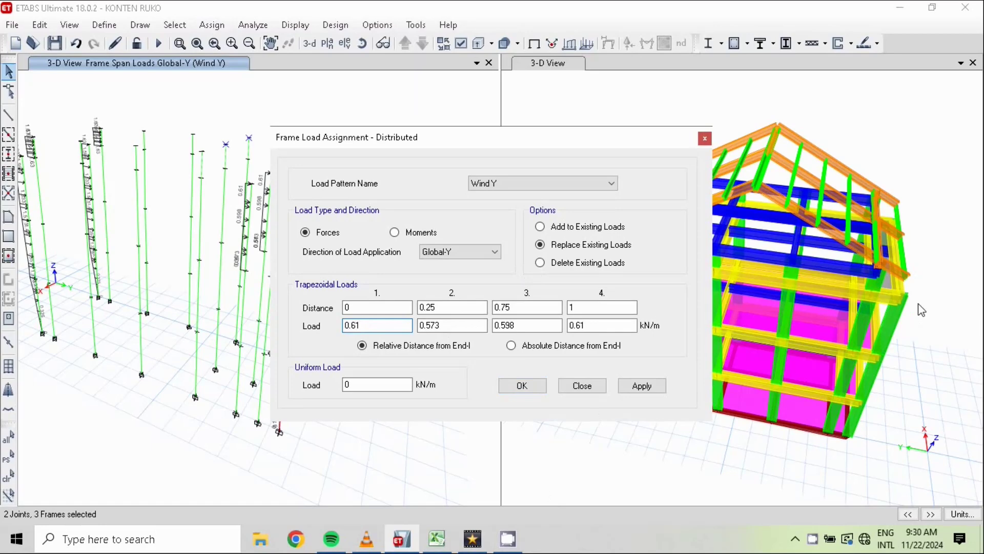
Look up the PENINGGIAN 1M P Hisap value in Excel and set the short columns' load at distance 1 to 0.62 kN/m
click(596, 327)
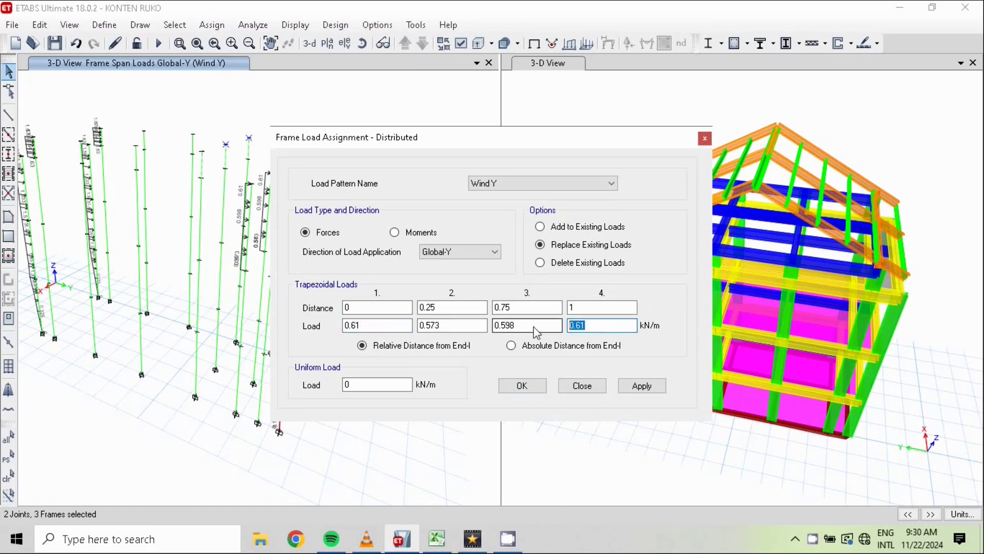
click(438, 538)
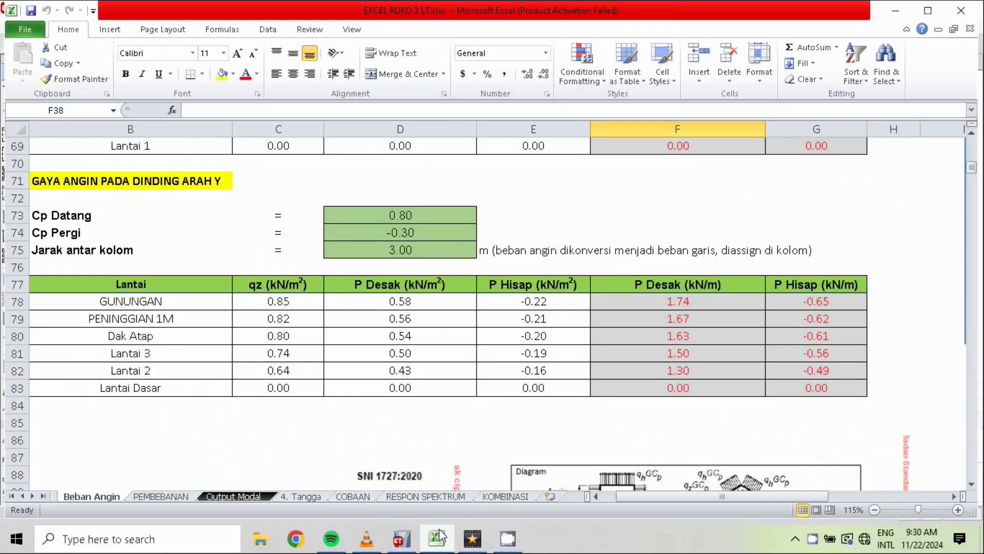
click(401, 538)
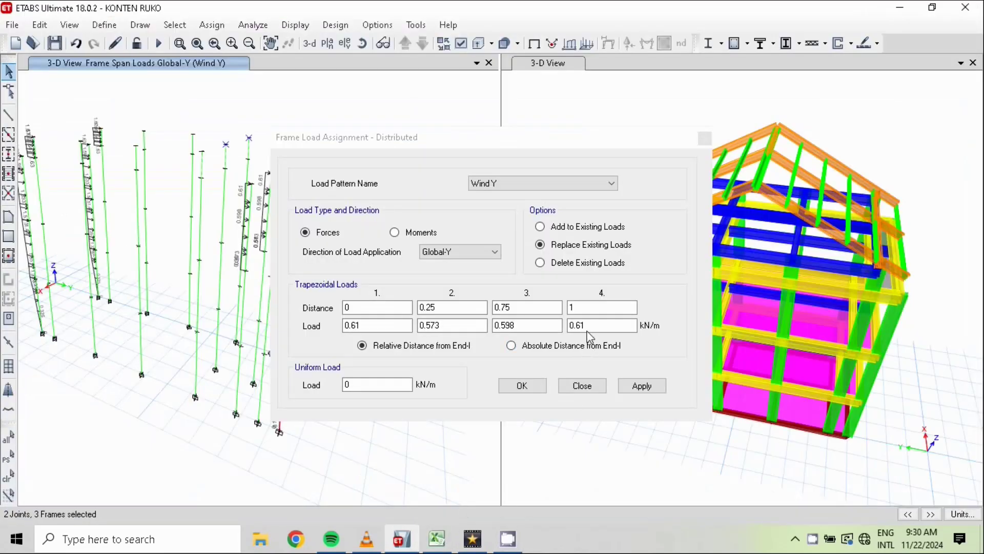
click(592, 329)
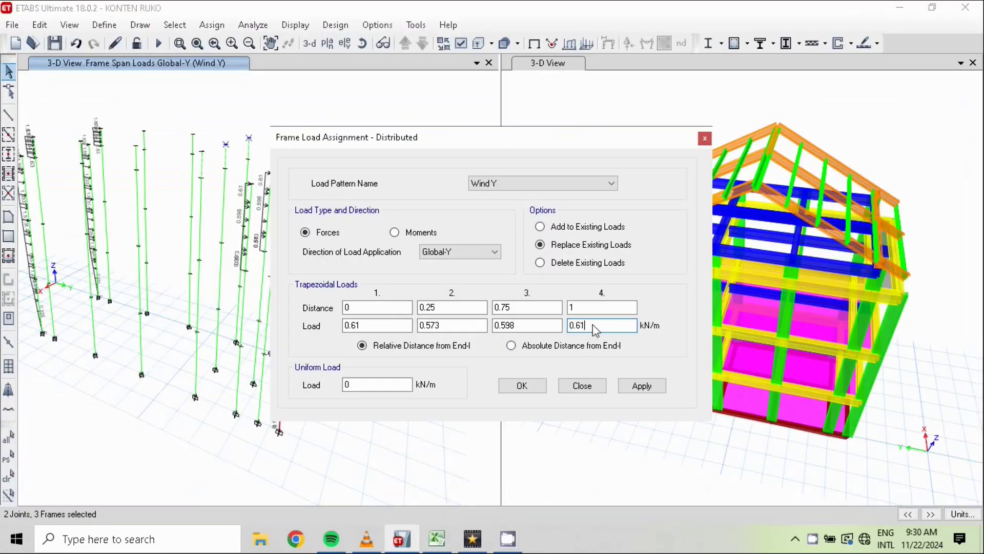
key(BackSpace)
text(2)
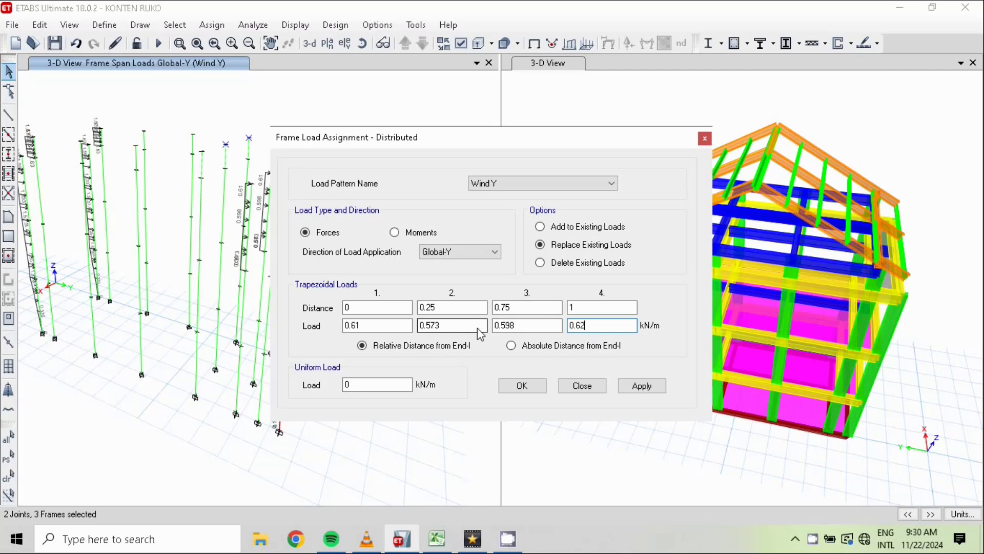
Set the short columns' load at relative distance 0.25 to 0.61+((0.62-0.61)*0.25) kN/m
double_click(452, 329)
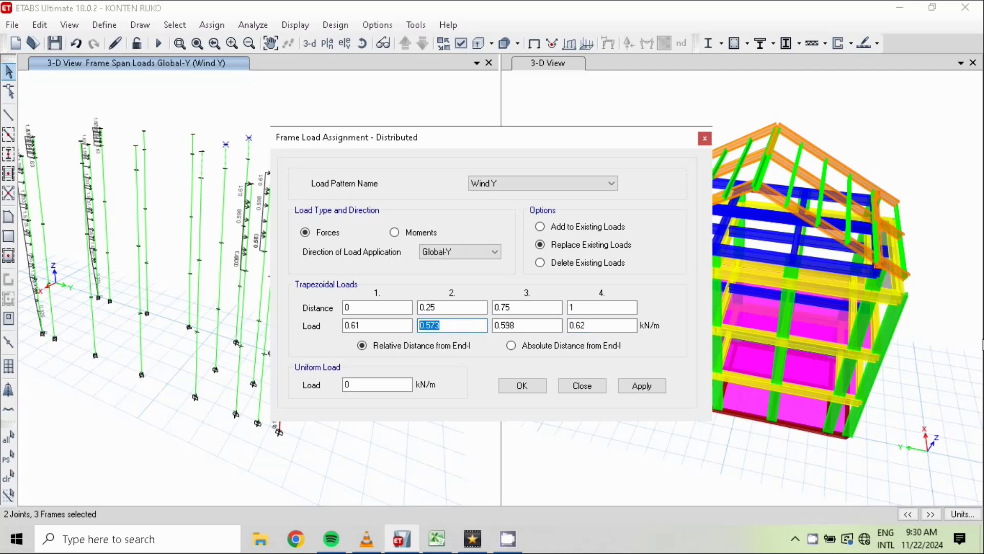
text(0.61)
text(+)
text((()
text(0.)
text(6)
text(2)
text(-0.61)
text())
text(*0.25)
text())
key(Return)
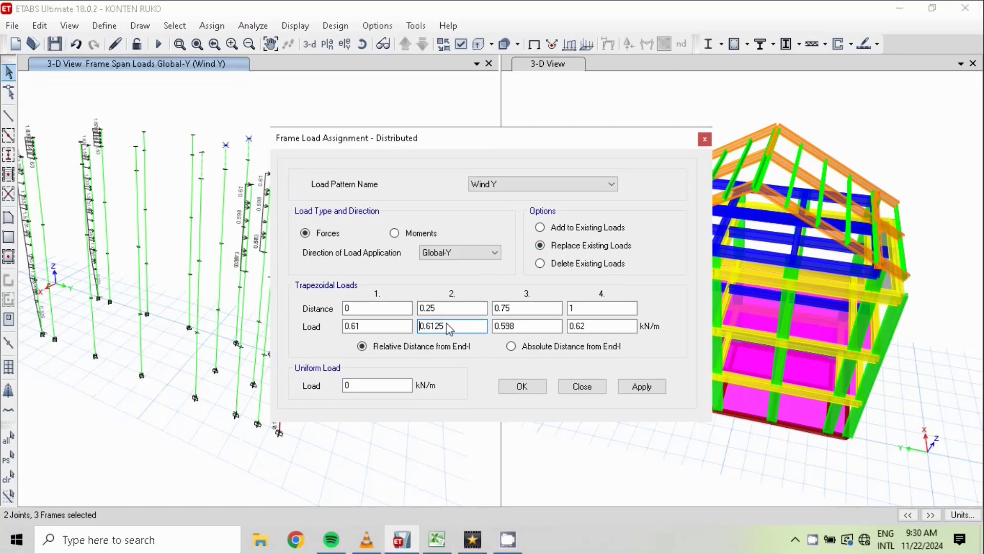
Set the load at relative distance 0.75 to 0.61+((0.62-0.61)*0.75) kN/m and assign the loads to the short leeward columns
drag(521, 329, 475, 341)
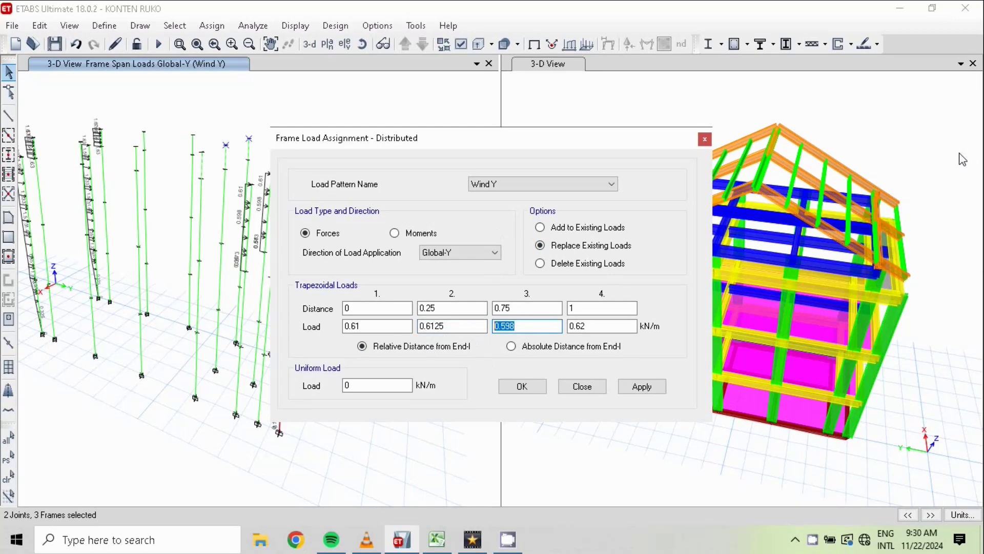
text(0.61+((0.62-0.61)*0)
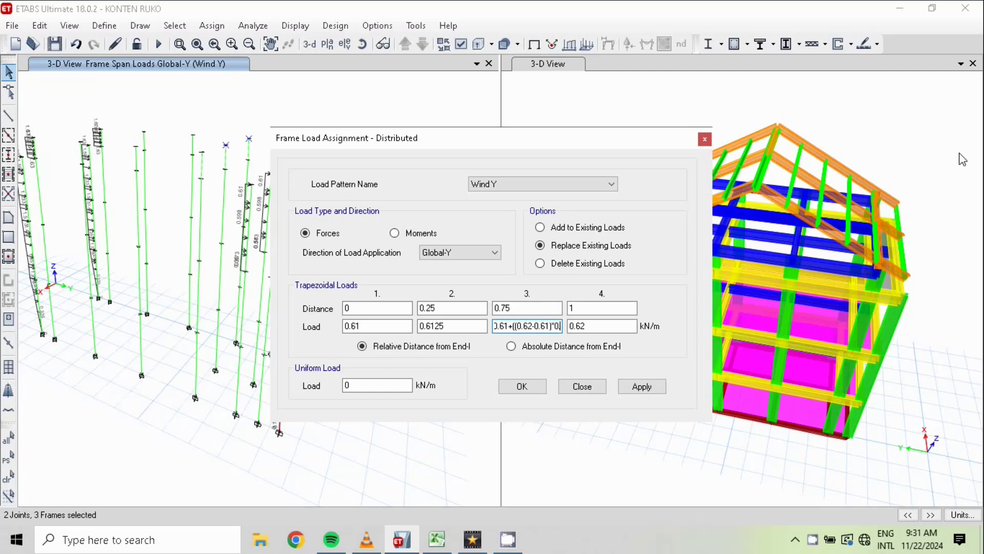
text(.75))
key(Return)
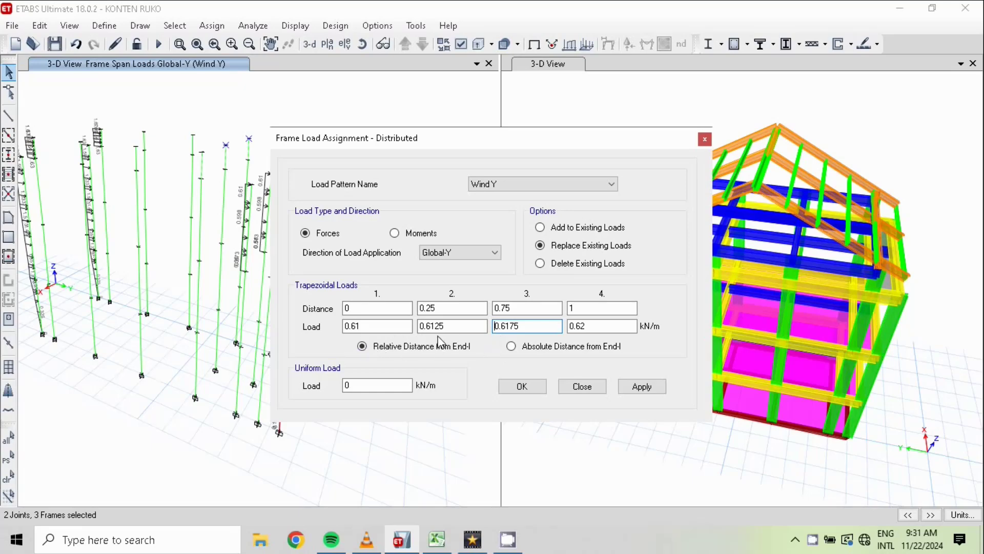
click(523, 387)
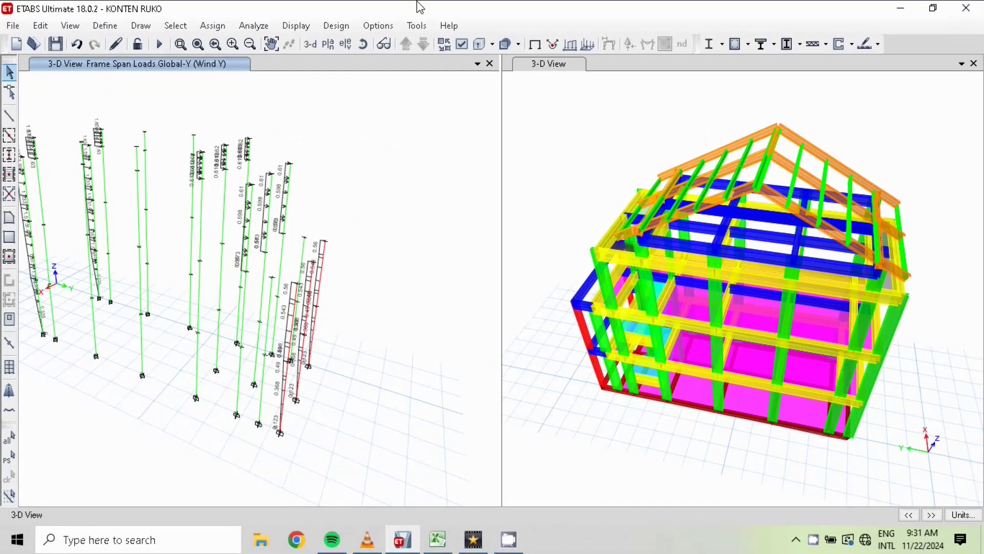
Show all objects of the building again in the 3-D view with the Wind Y frame loads
click(380, 43)
drag(304, 264, 384, 255)
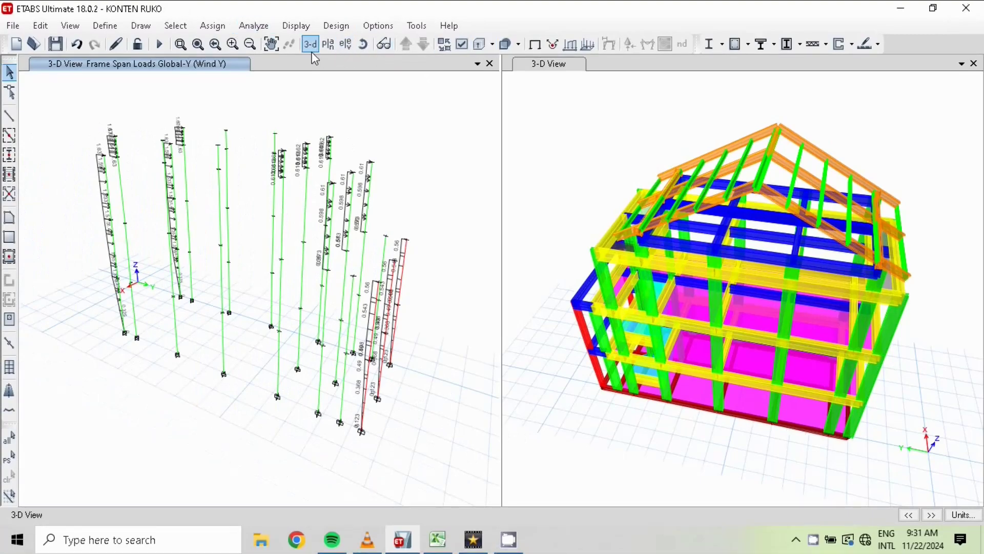
click(70, 25)
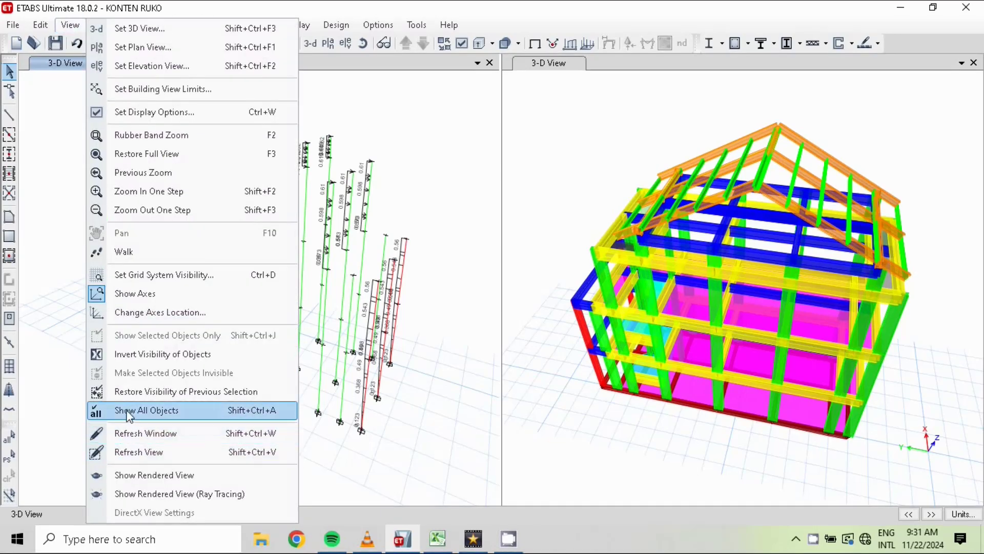
click(129, 413)
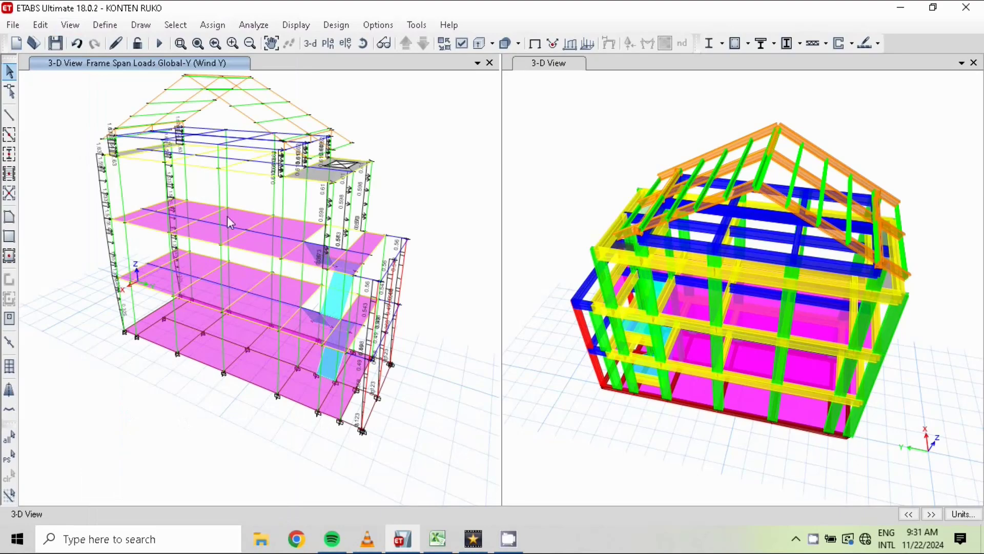
middle_drag(287, 282, 318, 312)
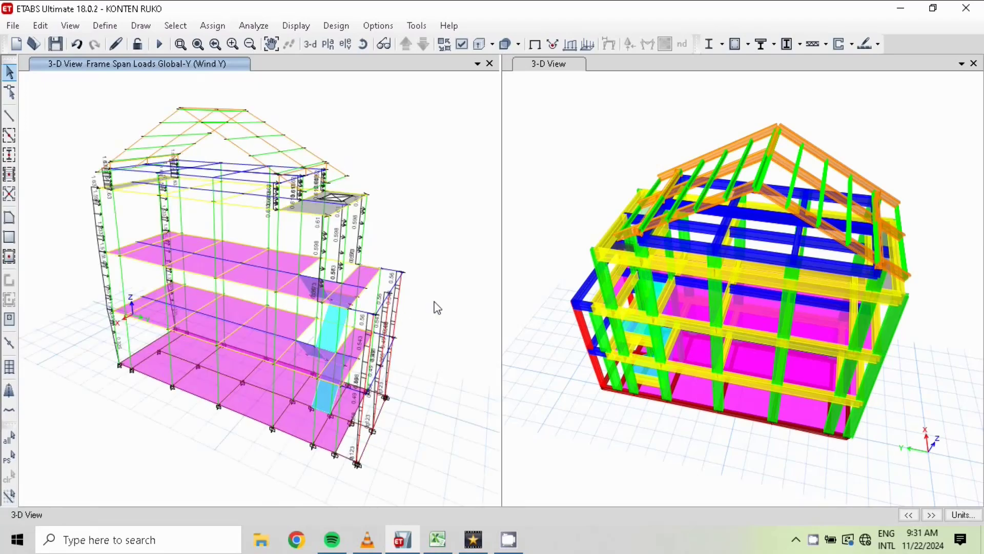